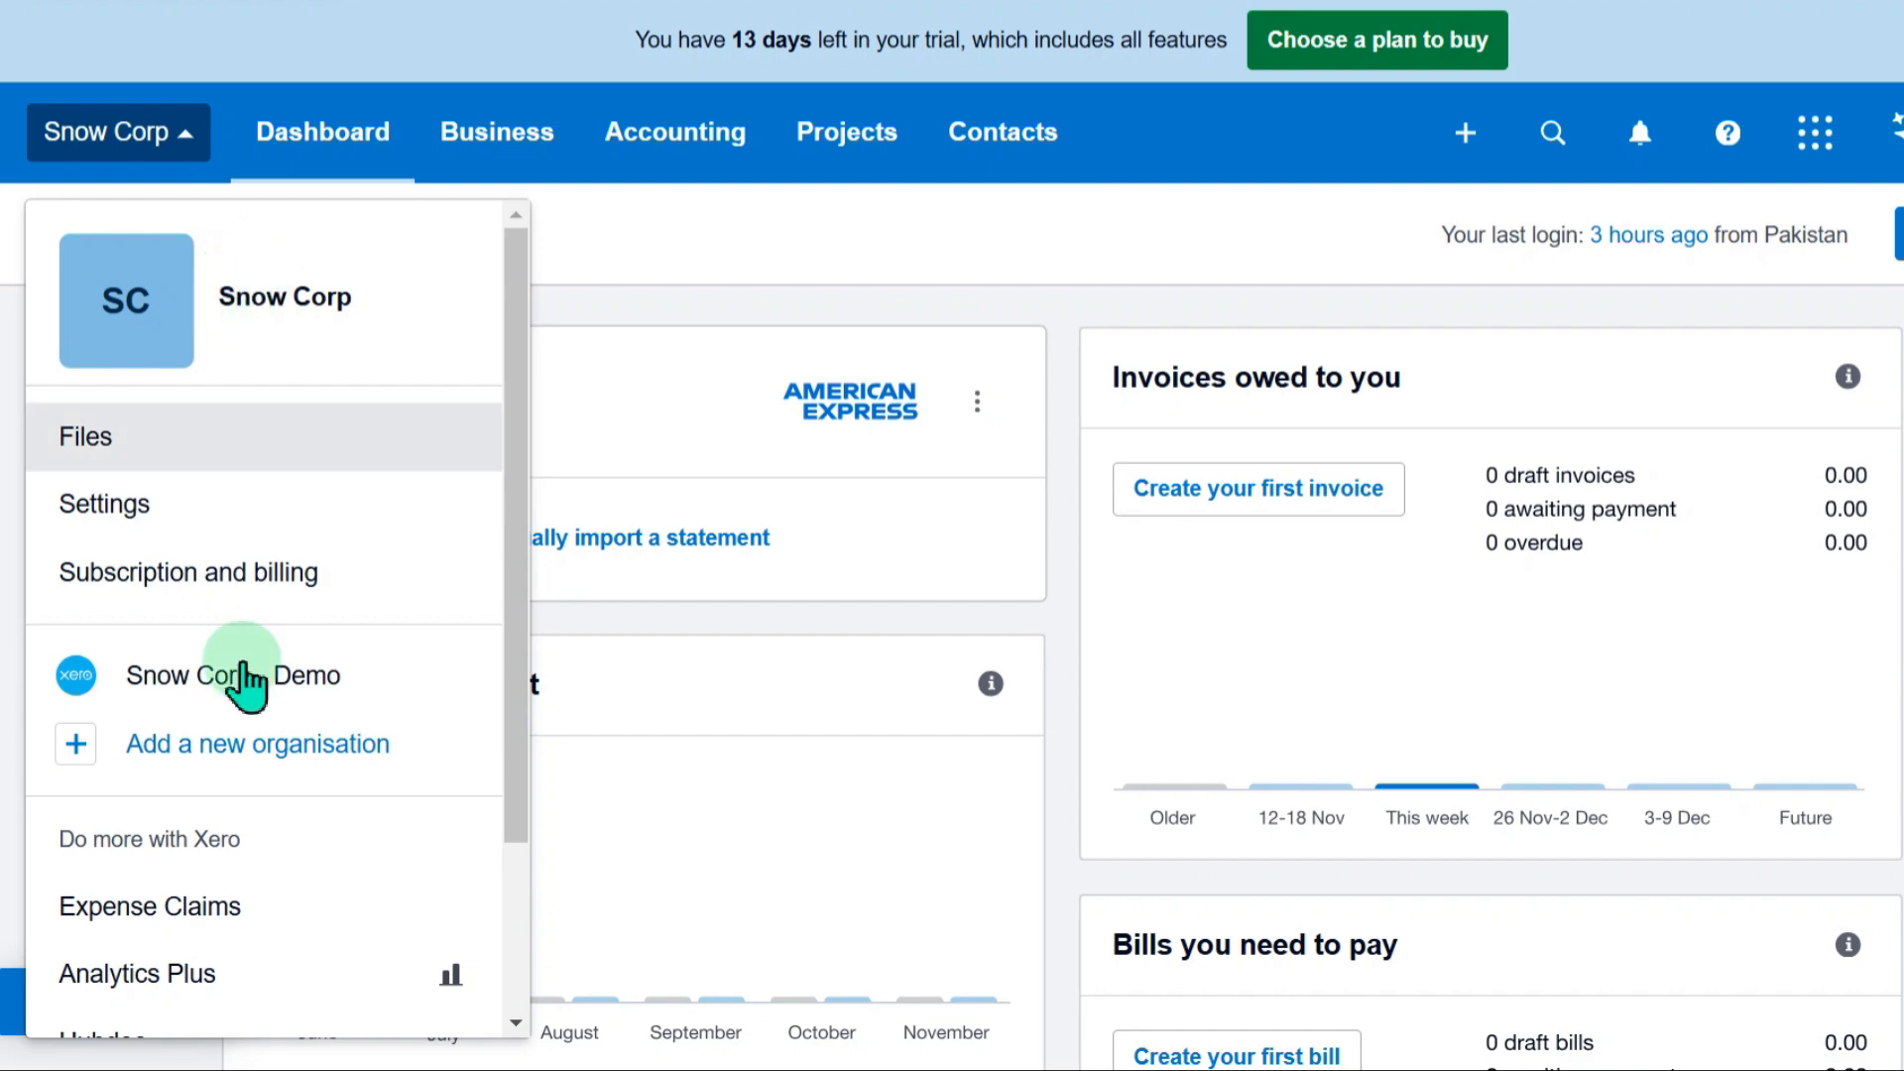
Switch from Snow Corp to the Snow Corp - Demo organisation
{"action": "left_click", "coordinate": [1011, 306]}
{"action": "scroll", "coordinate": [1211, 629], "scroll_direction": "down", "scroll_amount": 4}
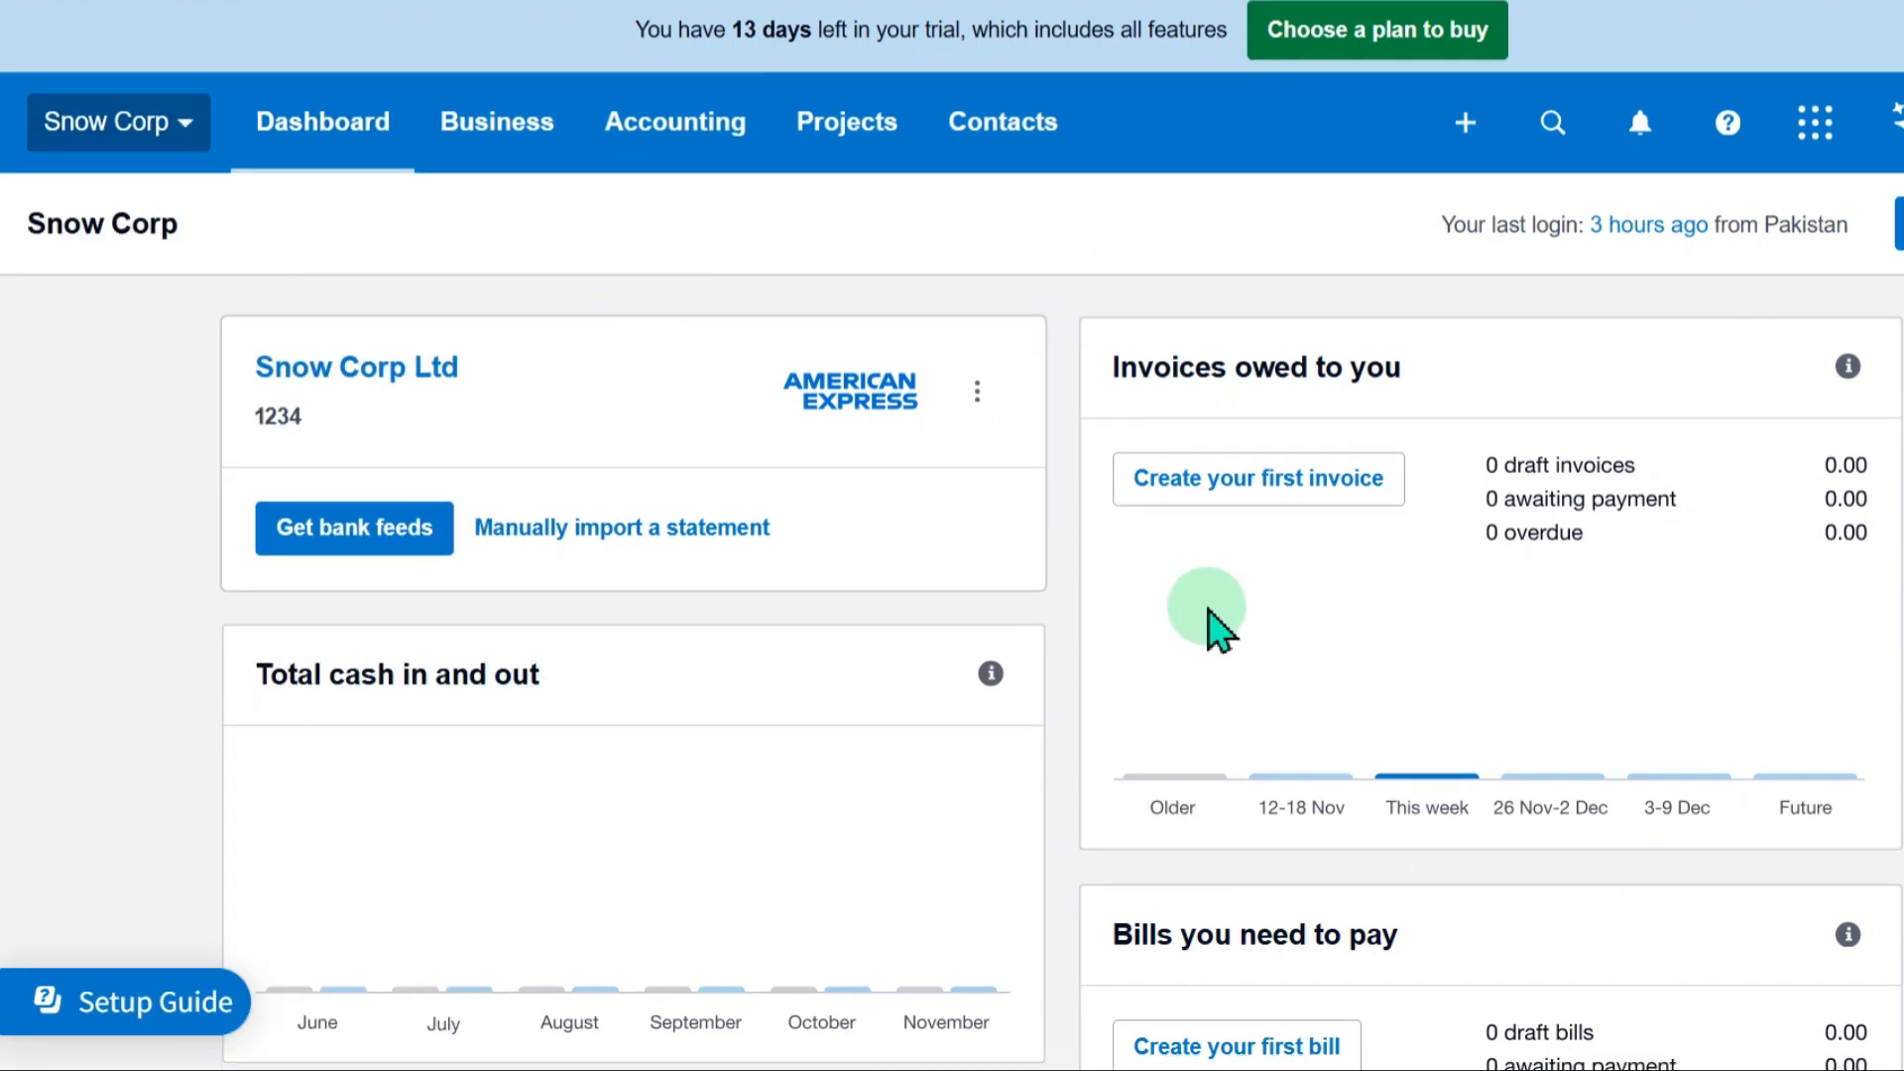
{"action": "scroll", "coordinate": [1169, 625], "scroll_direction": "up", "scroll_amount": 3}
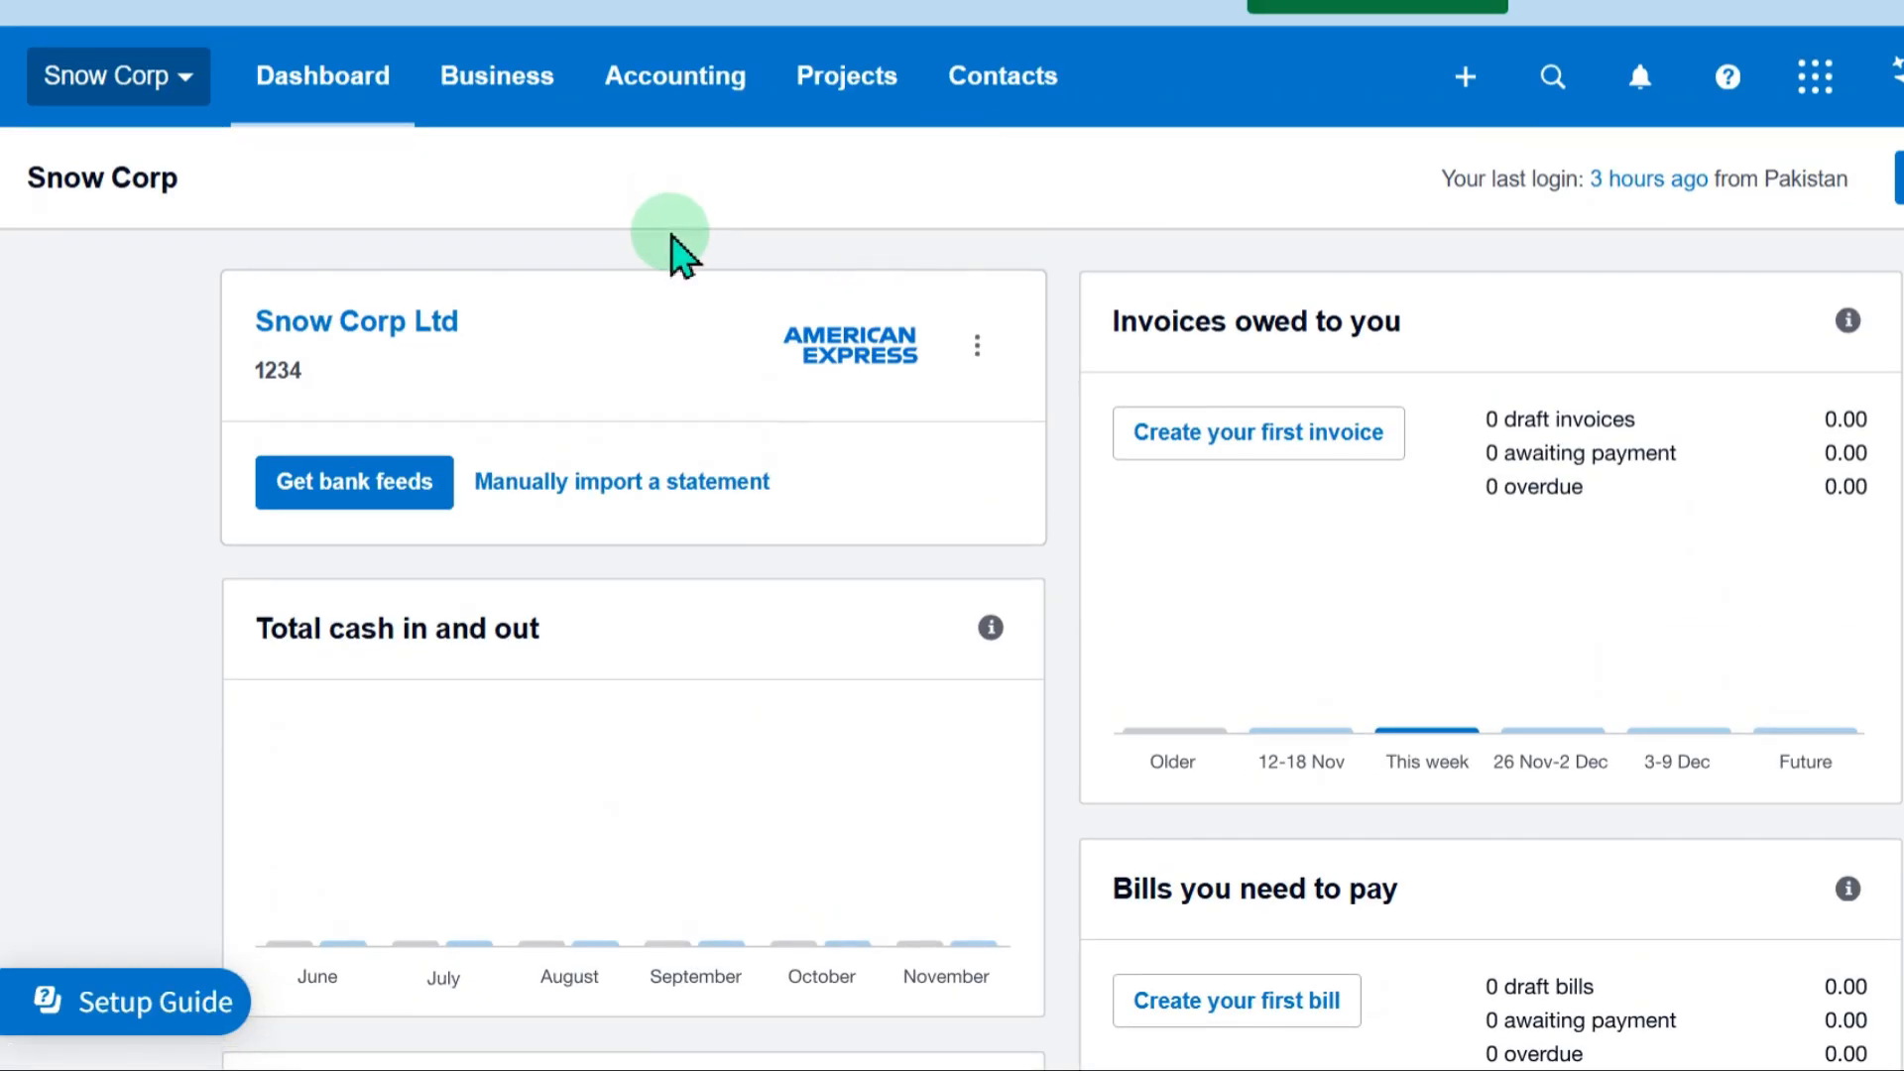
{"action": "left_click", "coordinate": [184, 79]}
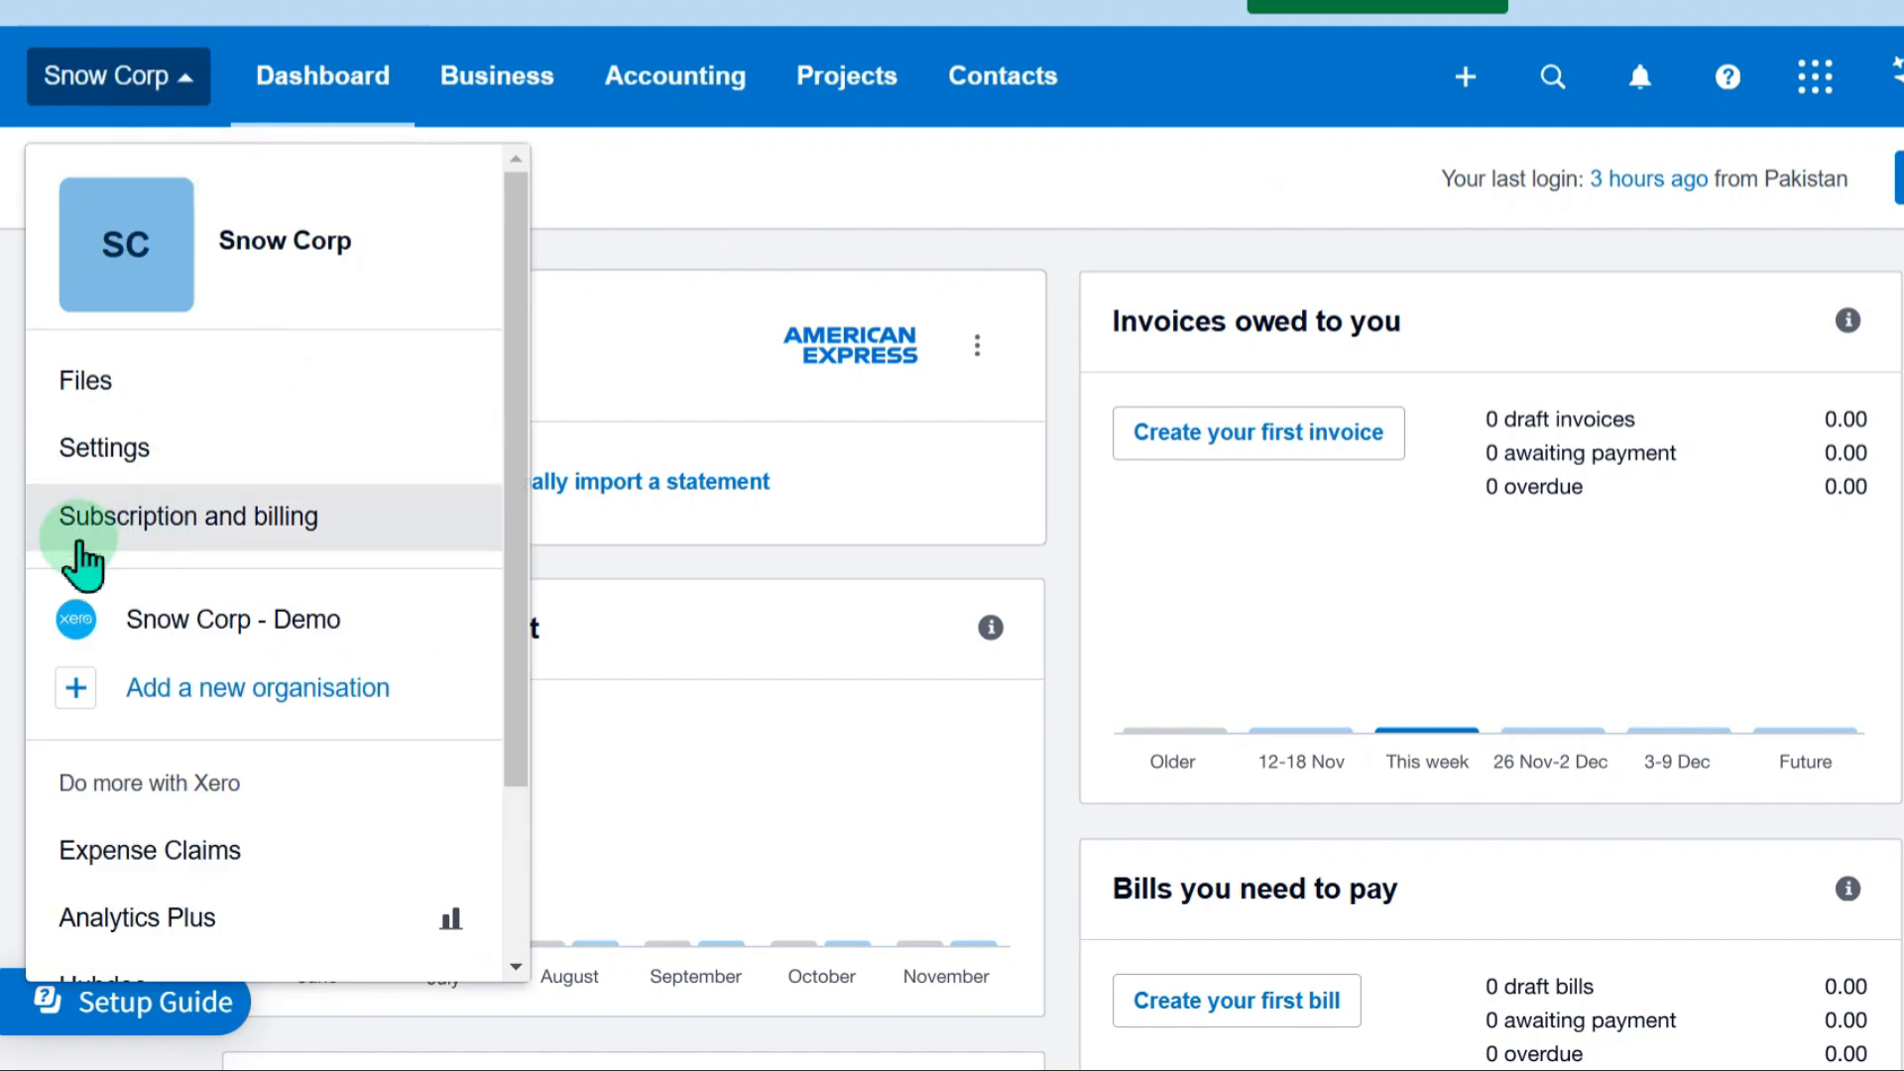
{"action": "left_click", "coordinate": [178, 634]}
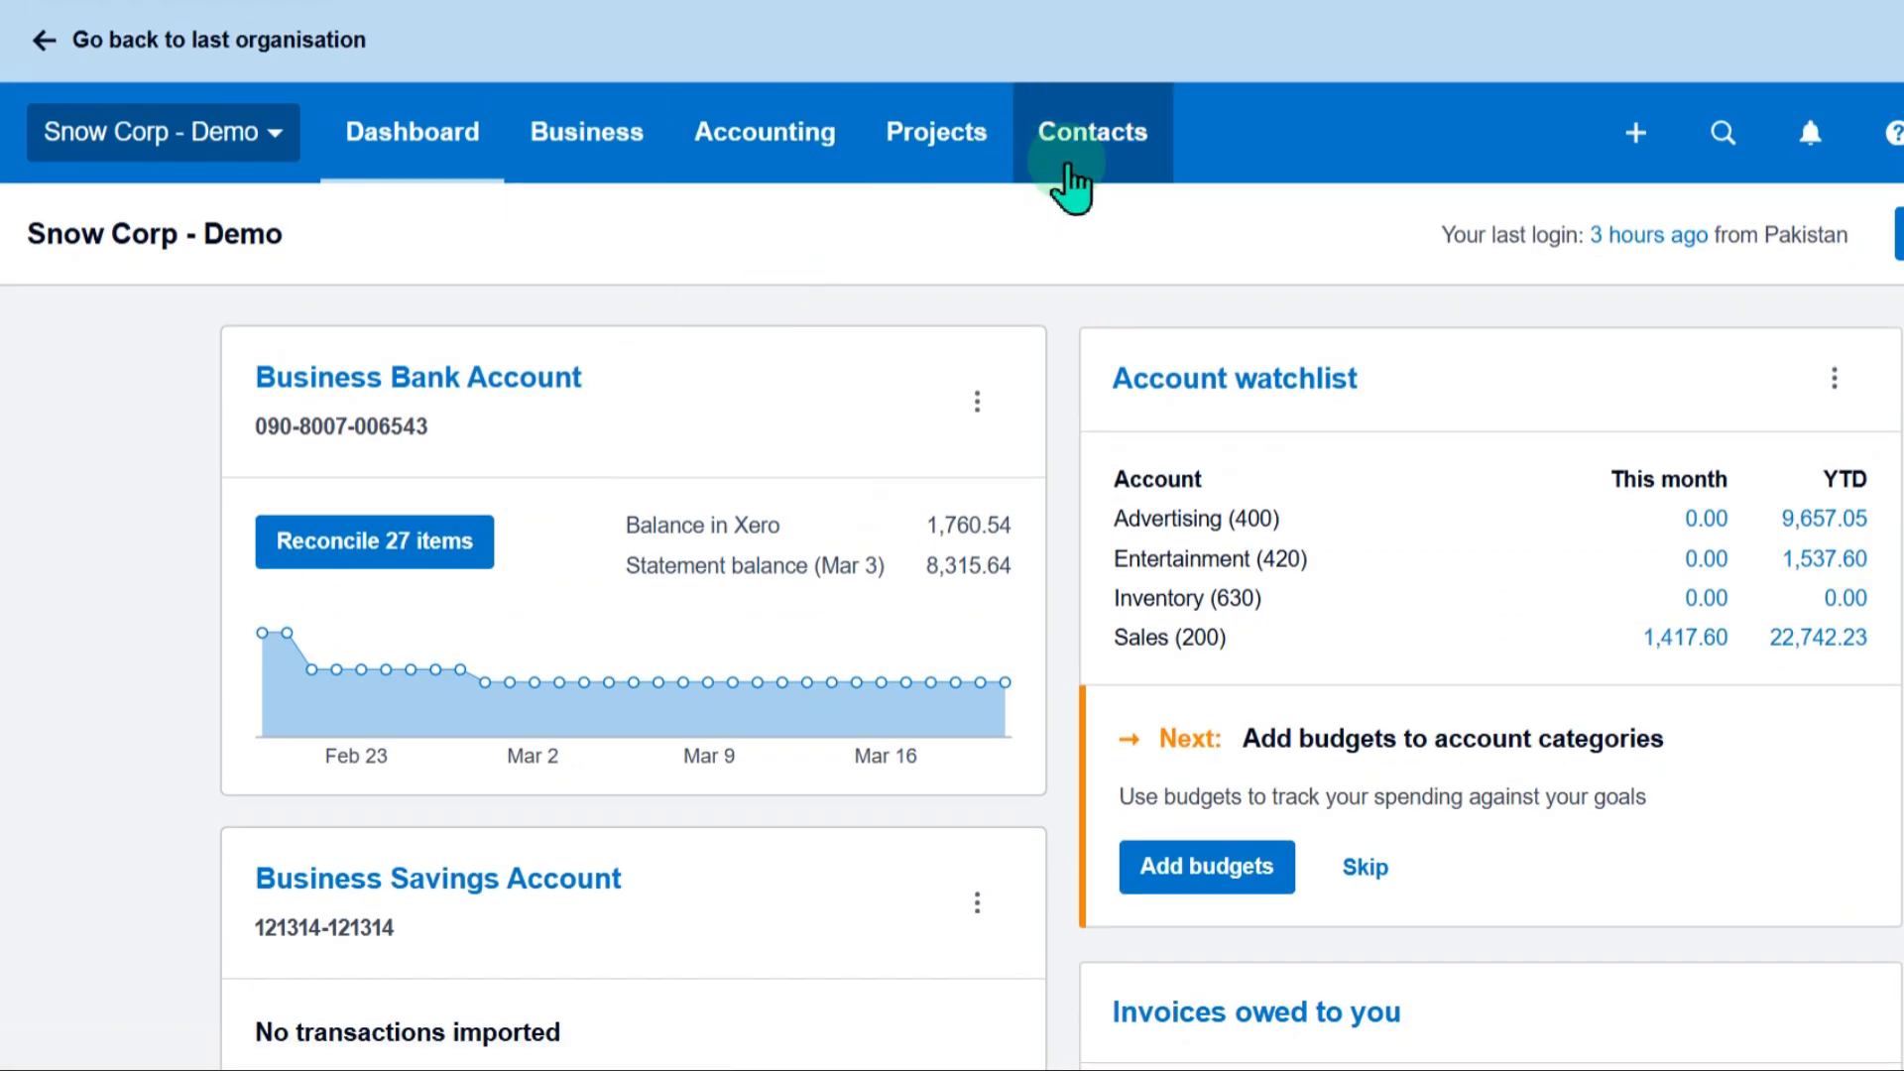
Look at the contact categories in the demo organisation and switch back to the Snow Corp organisation
{"action": "left_click", "coordinate": [1080, 163]}
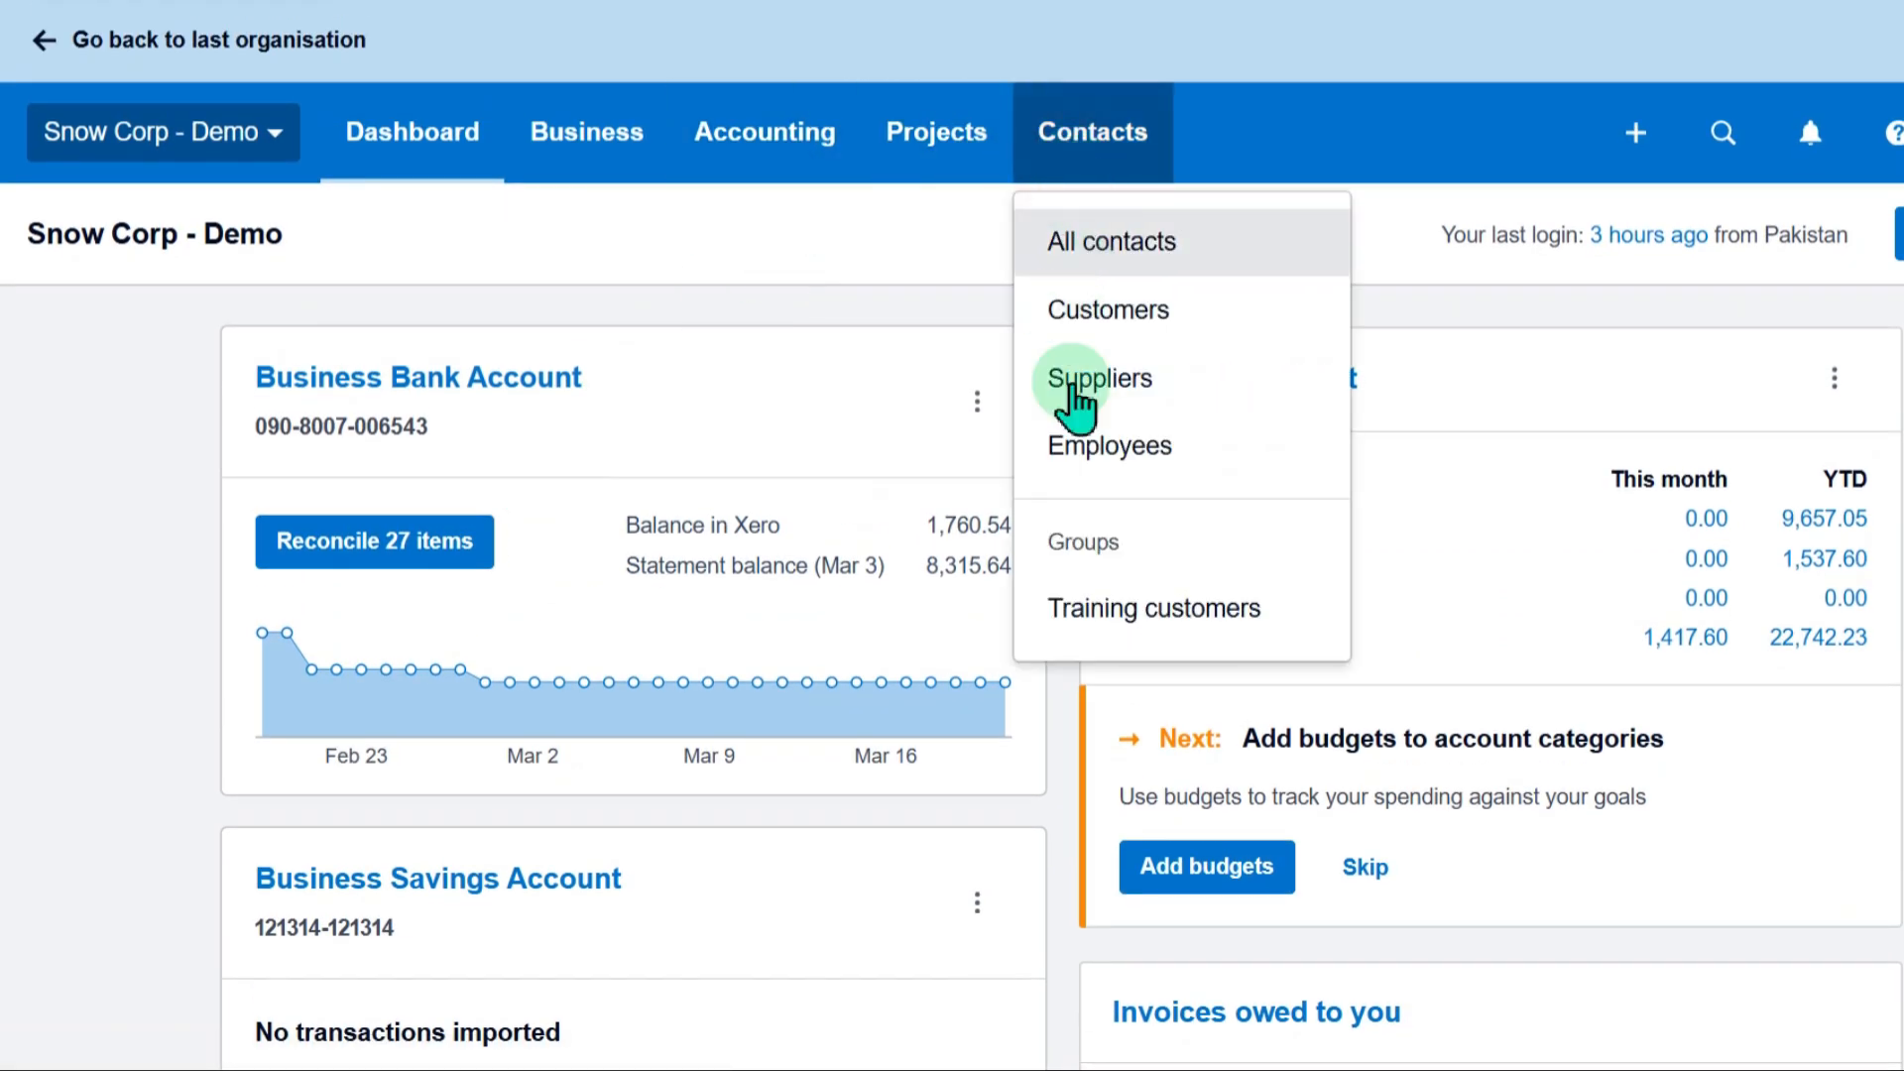
{"action": "left_click", "coordinate": [91, 352]}
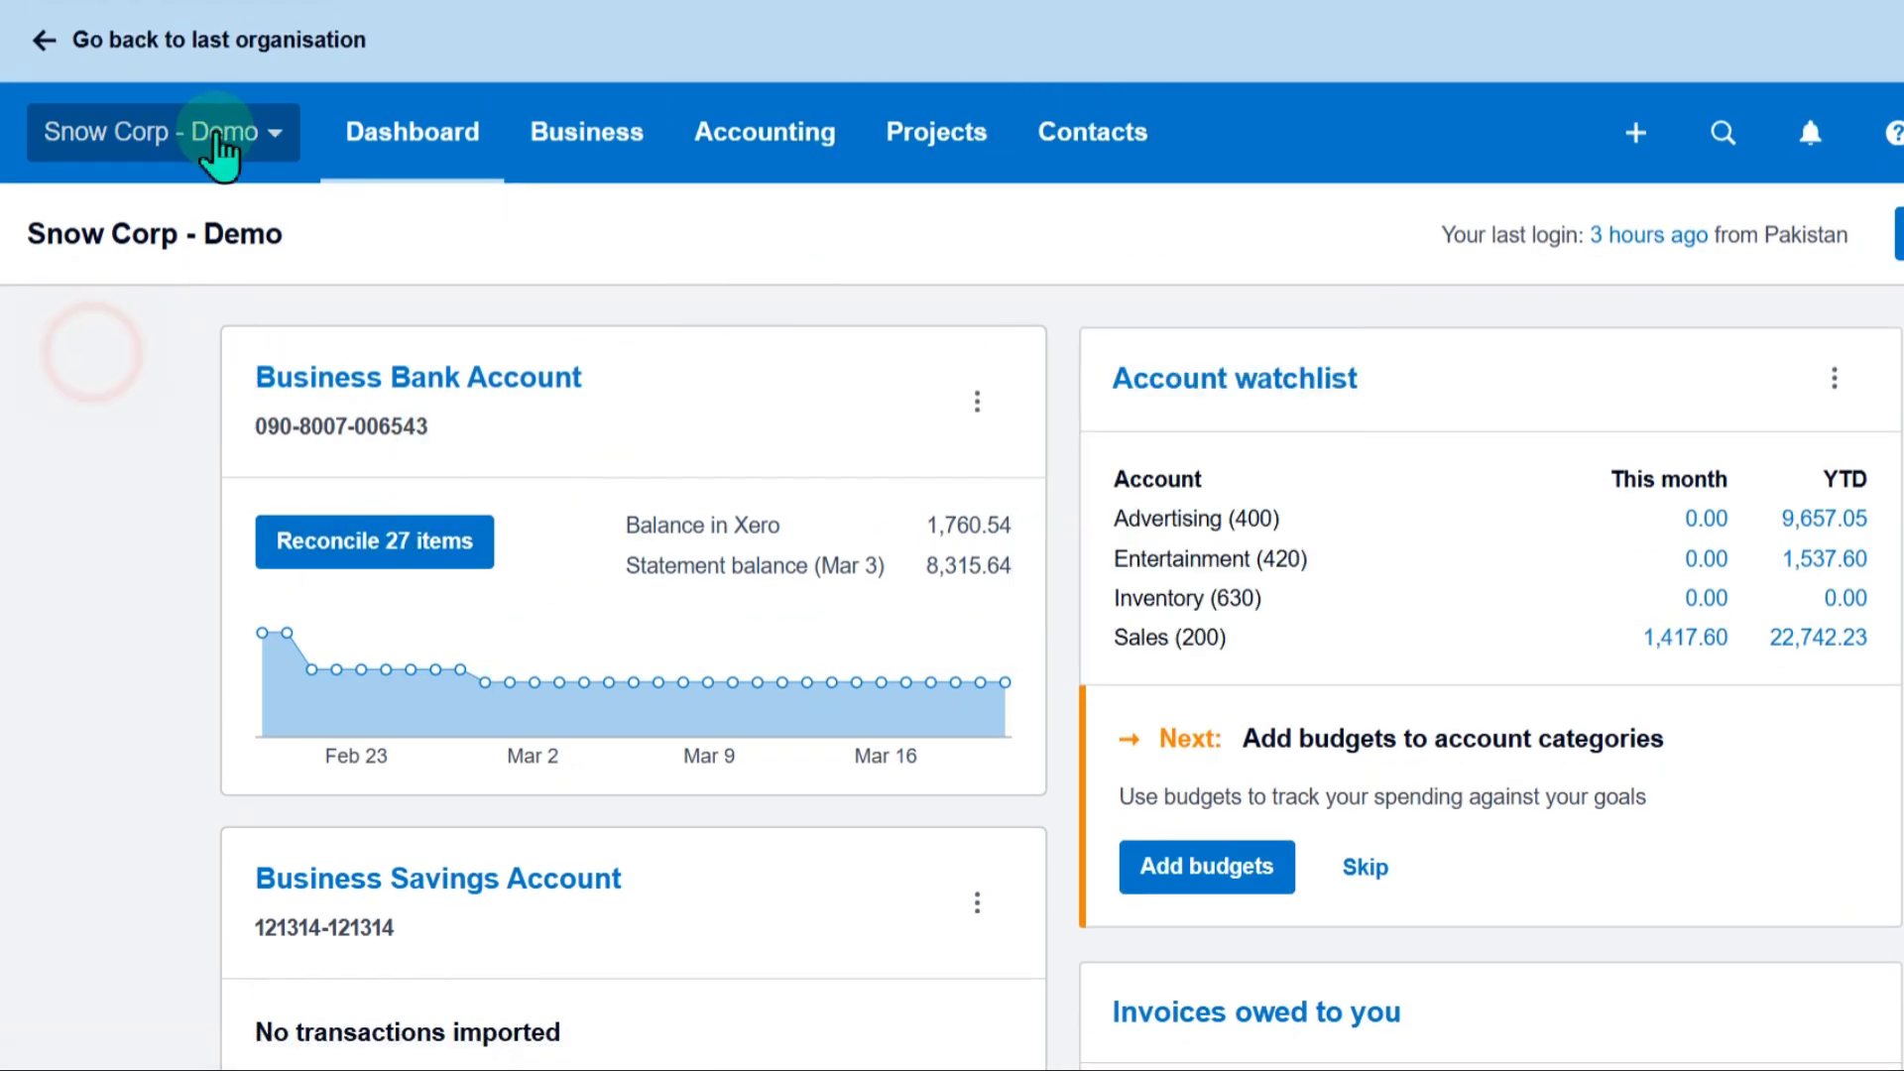
{"action": "left_click", "coordinate": [218, 149]}
{"action": "left_click", "coordinate": [188, 540]}
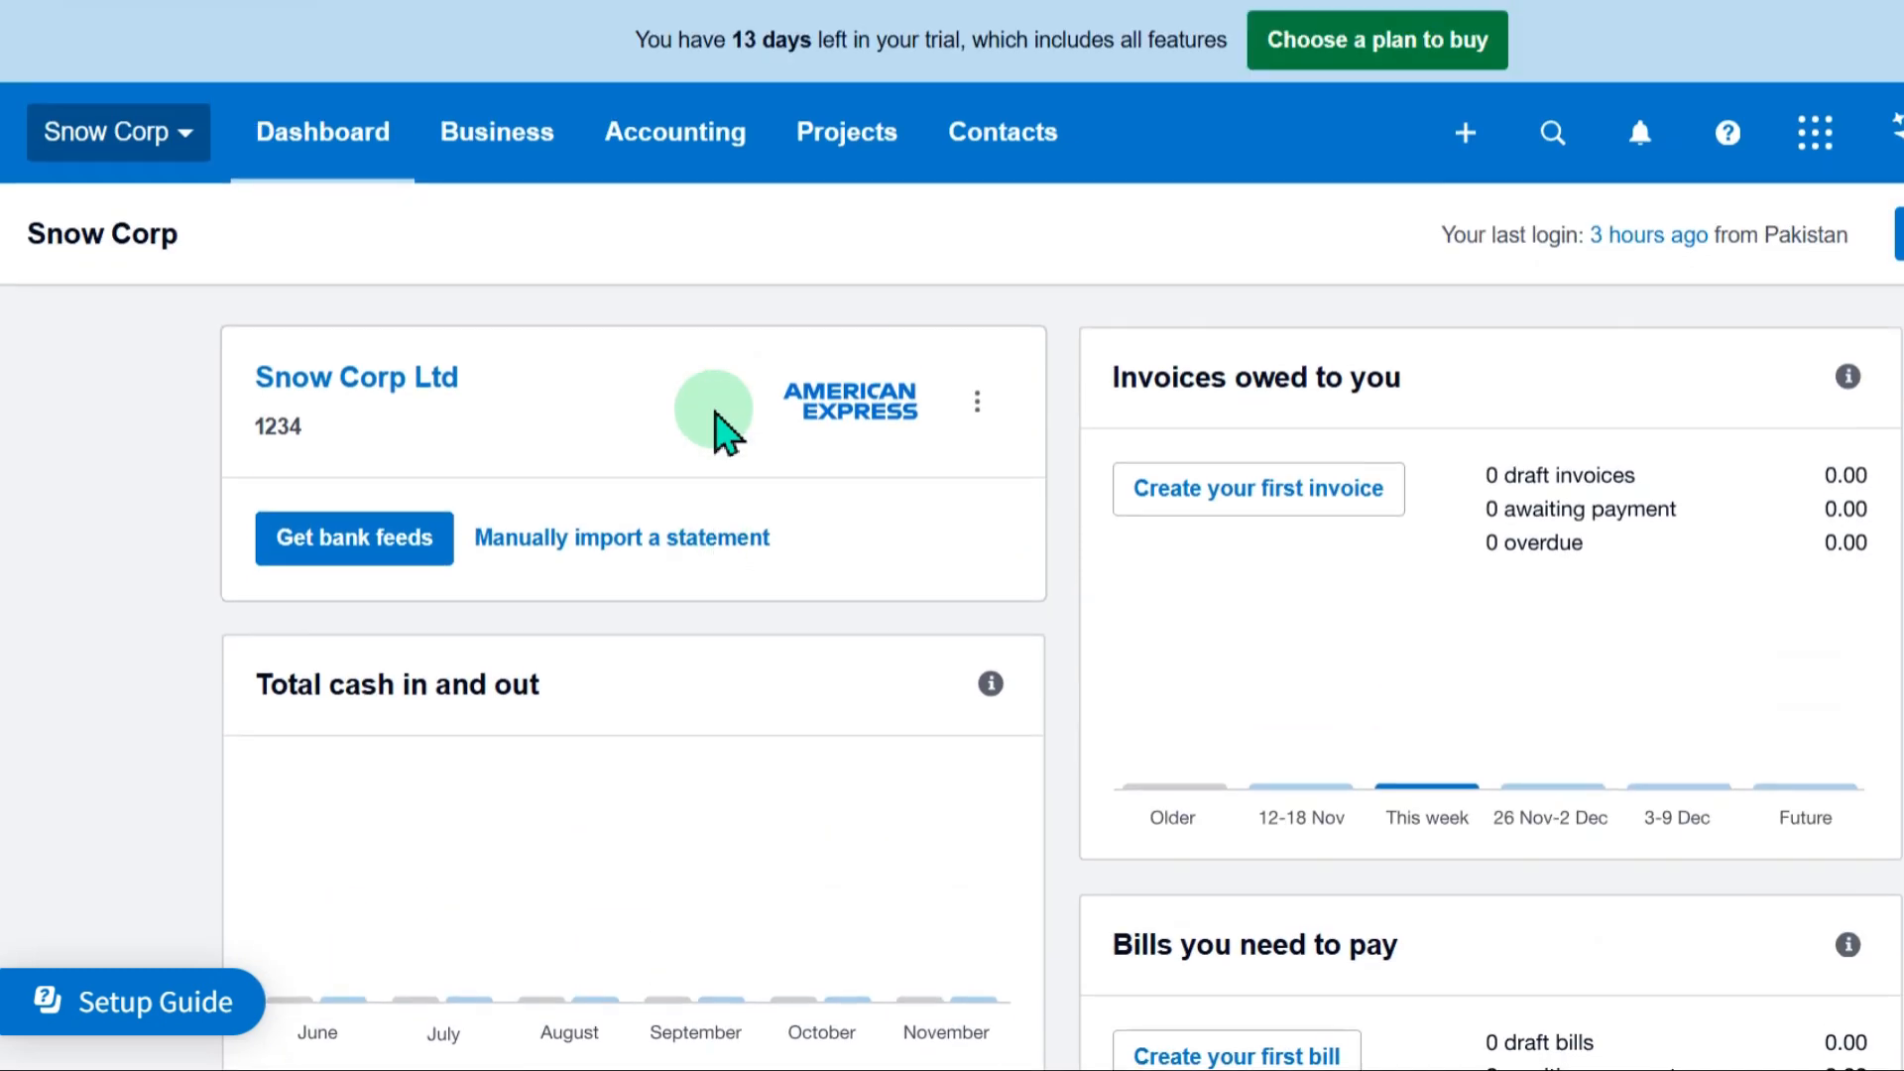
Start adding a new bank account from Snow Corp's bank accounts list
{"action": "scroll", "coordinate": [714, 637], "scroll_direction": "down", "scroll_amount": 2}
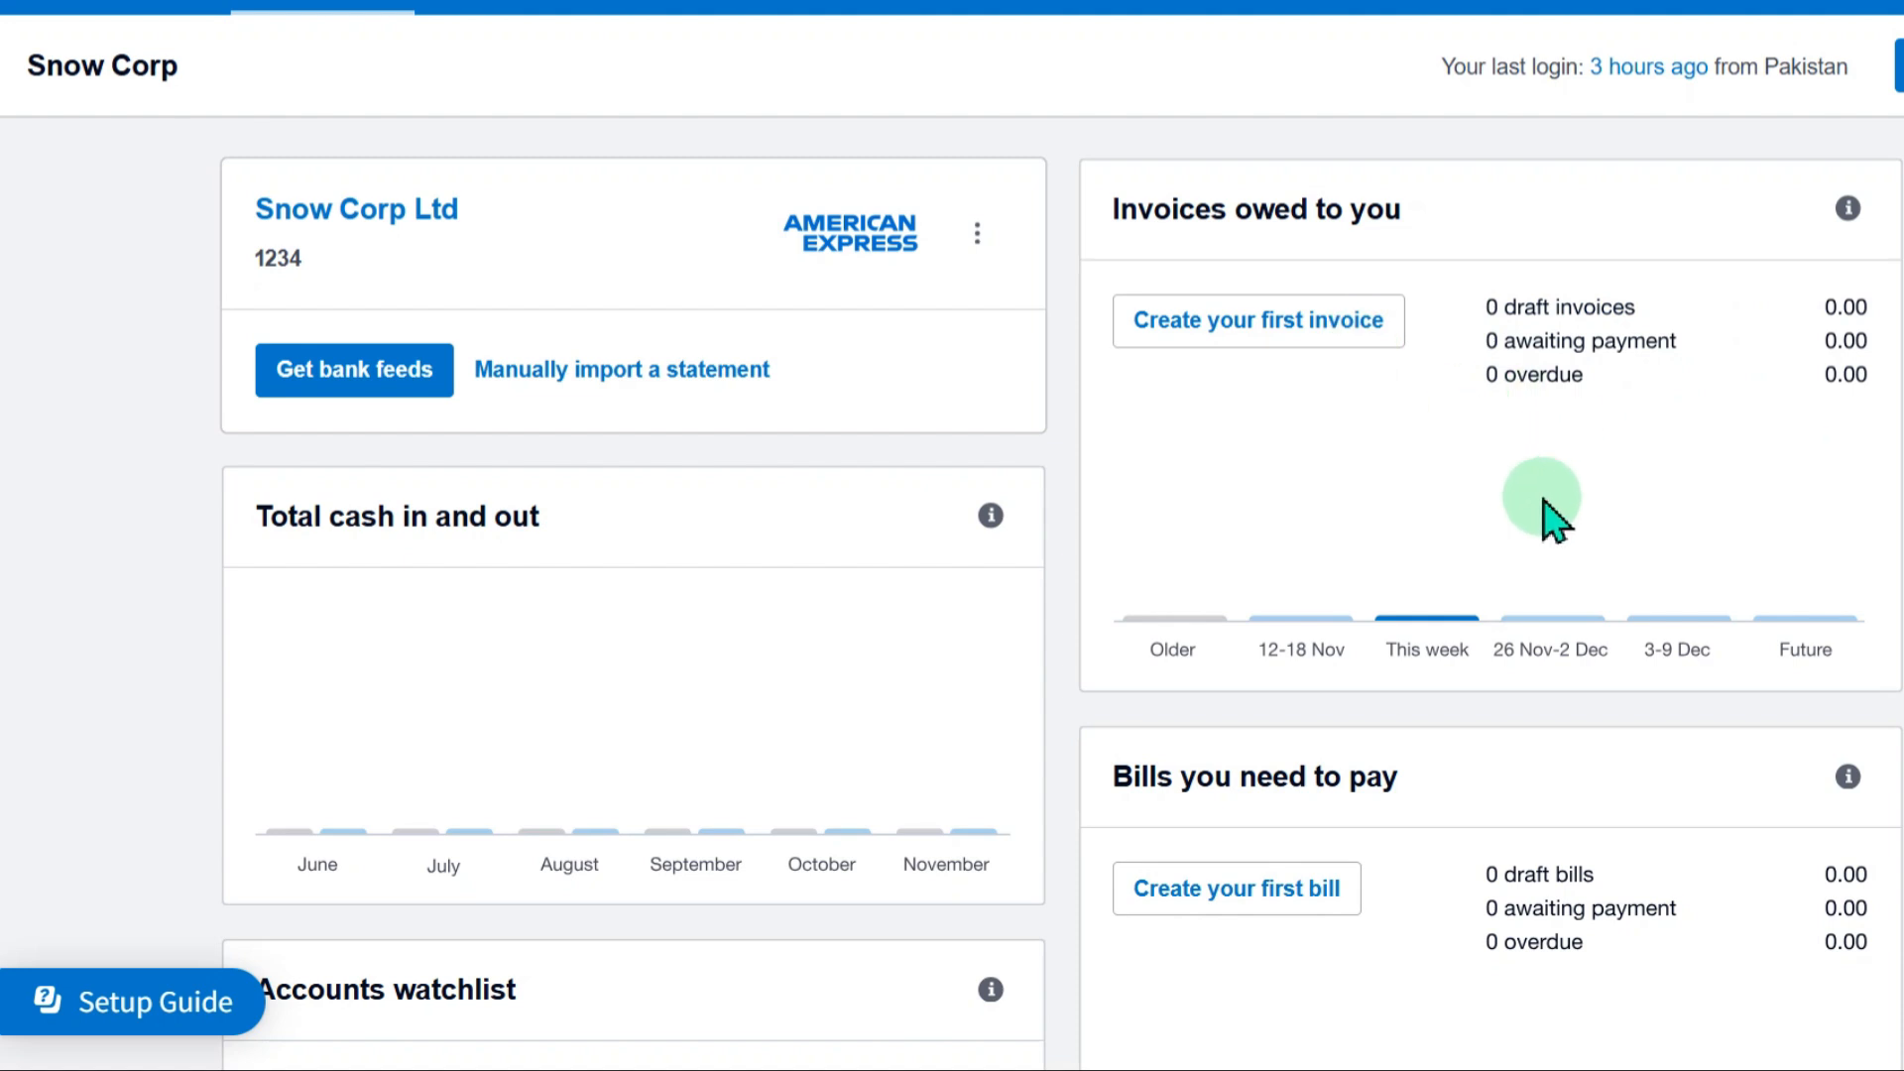
{"action": "scroll", "coordinate": [1589, 555], "scroll_direction": "down", "scroll_amount": 5}
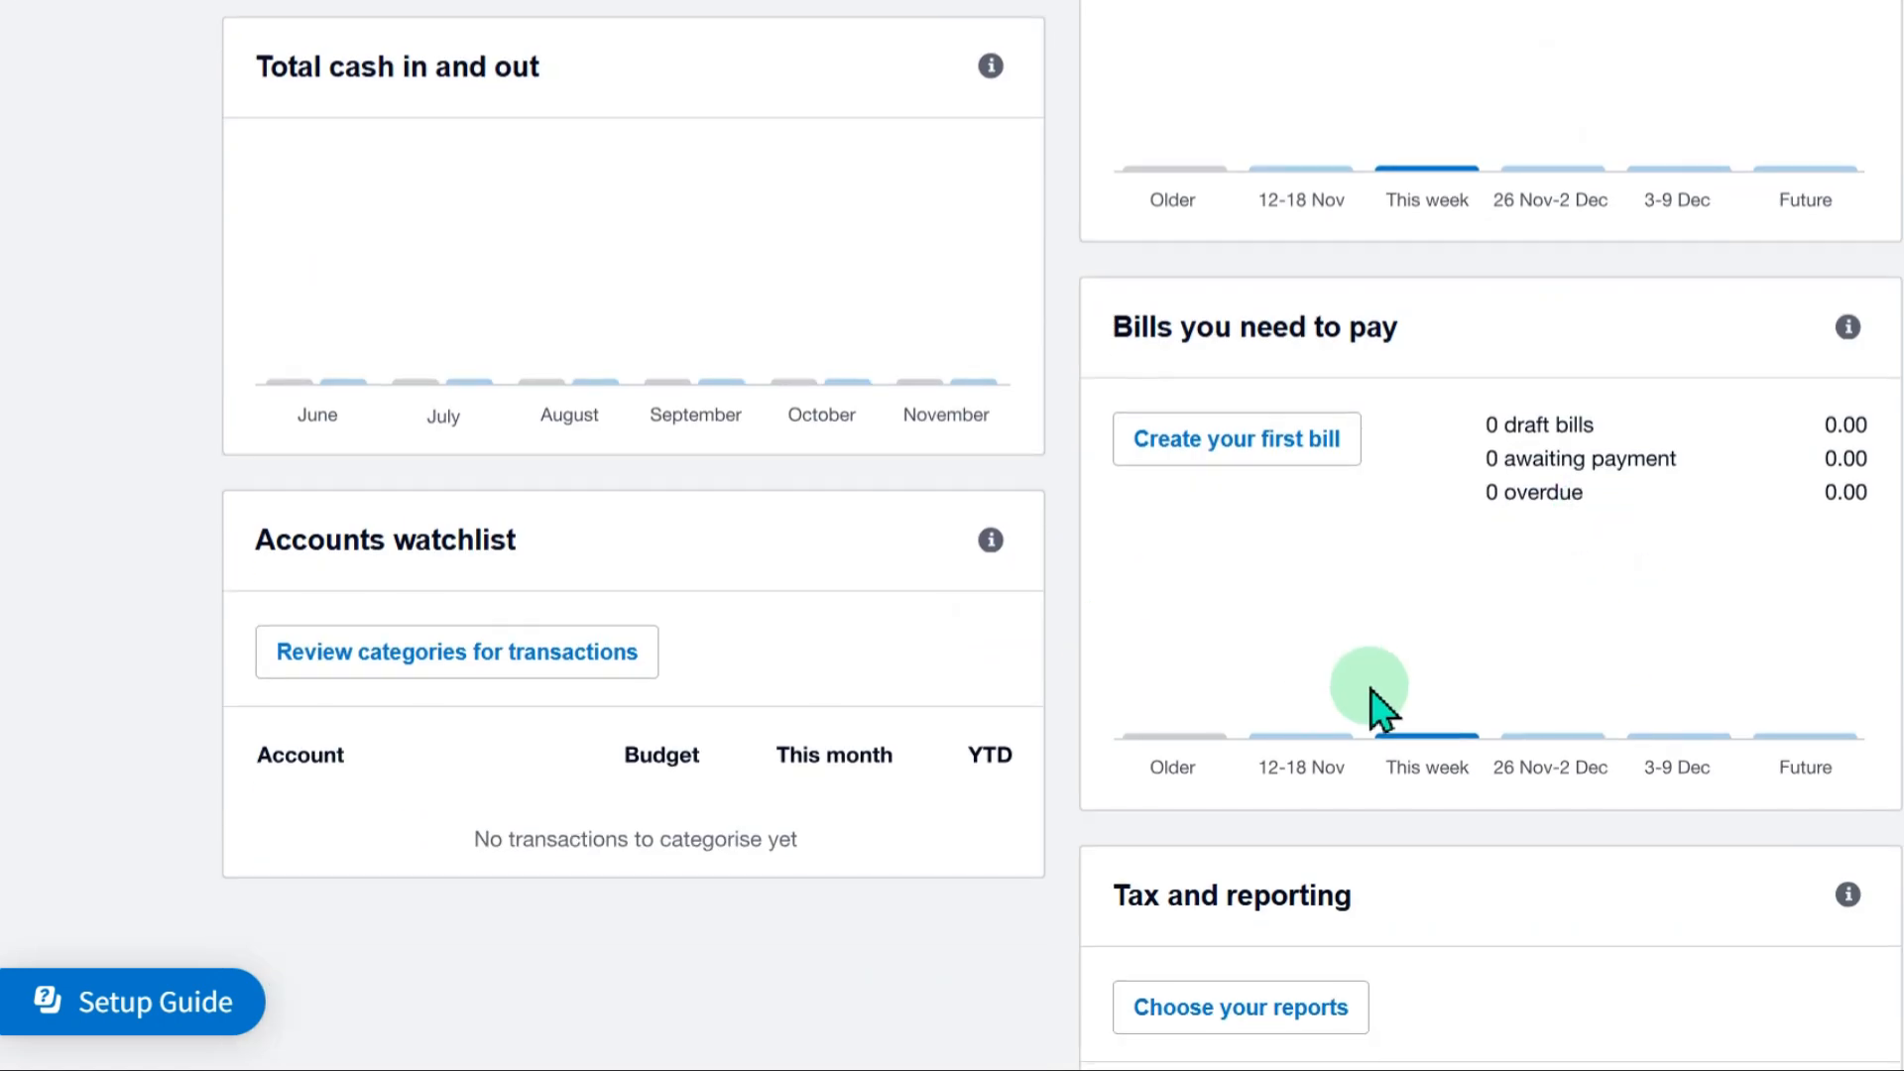
{"action": "scroll", "coordinate": [1408, 724], "scroll_direction": "down", "scroll_amount": 3}
{"action": "scroll", "coordinate": [1067, 519], "scroll_direction": "up", "scroll_amount": 9}
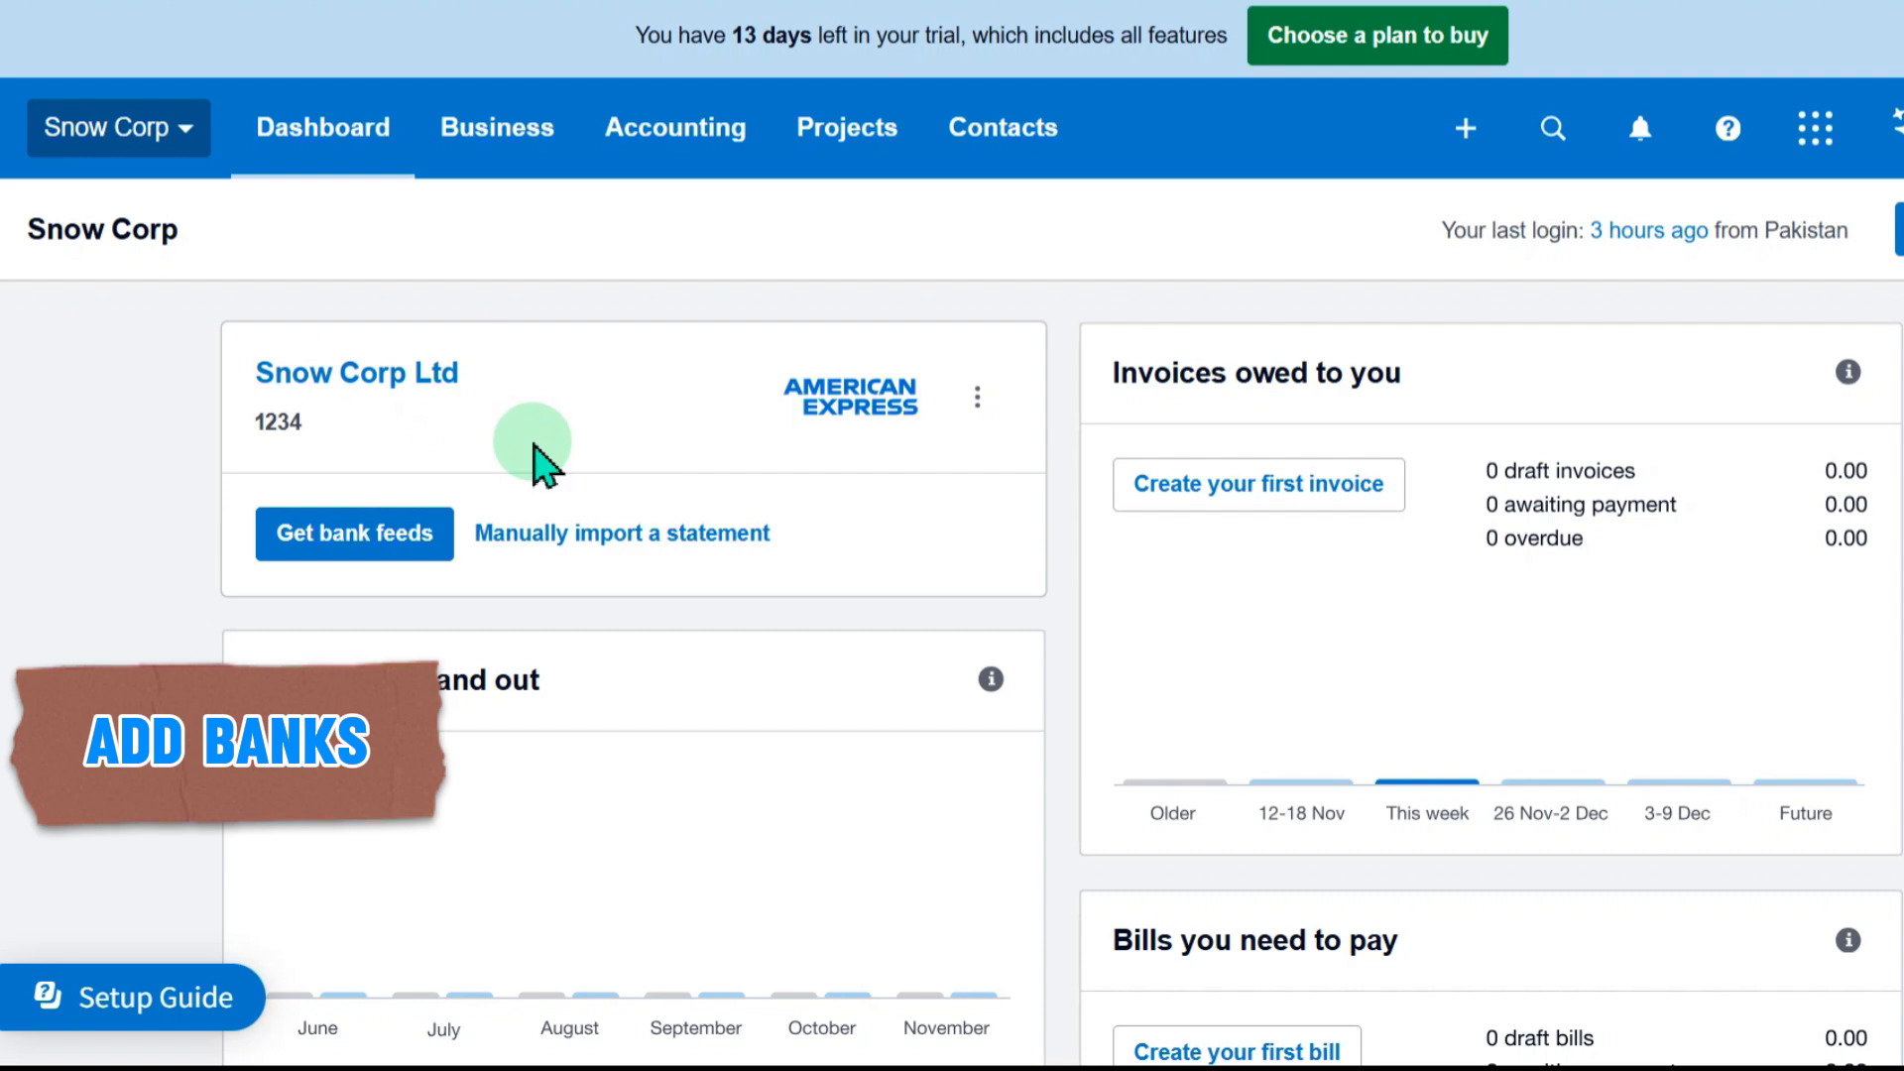
{"action": "left_click", "coordinate": [636, 144]}
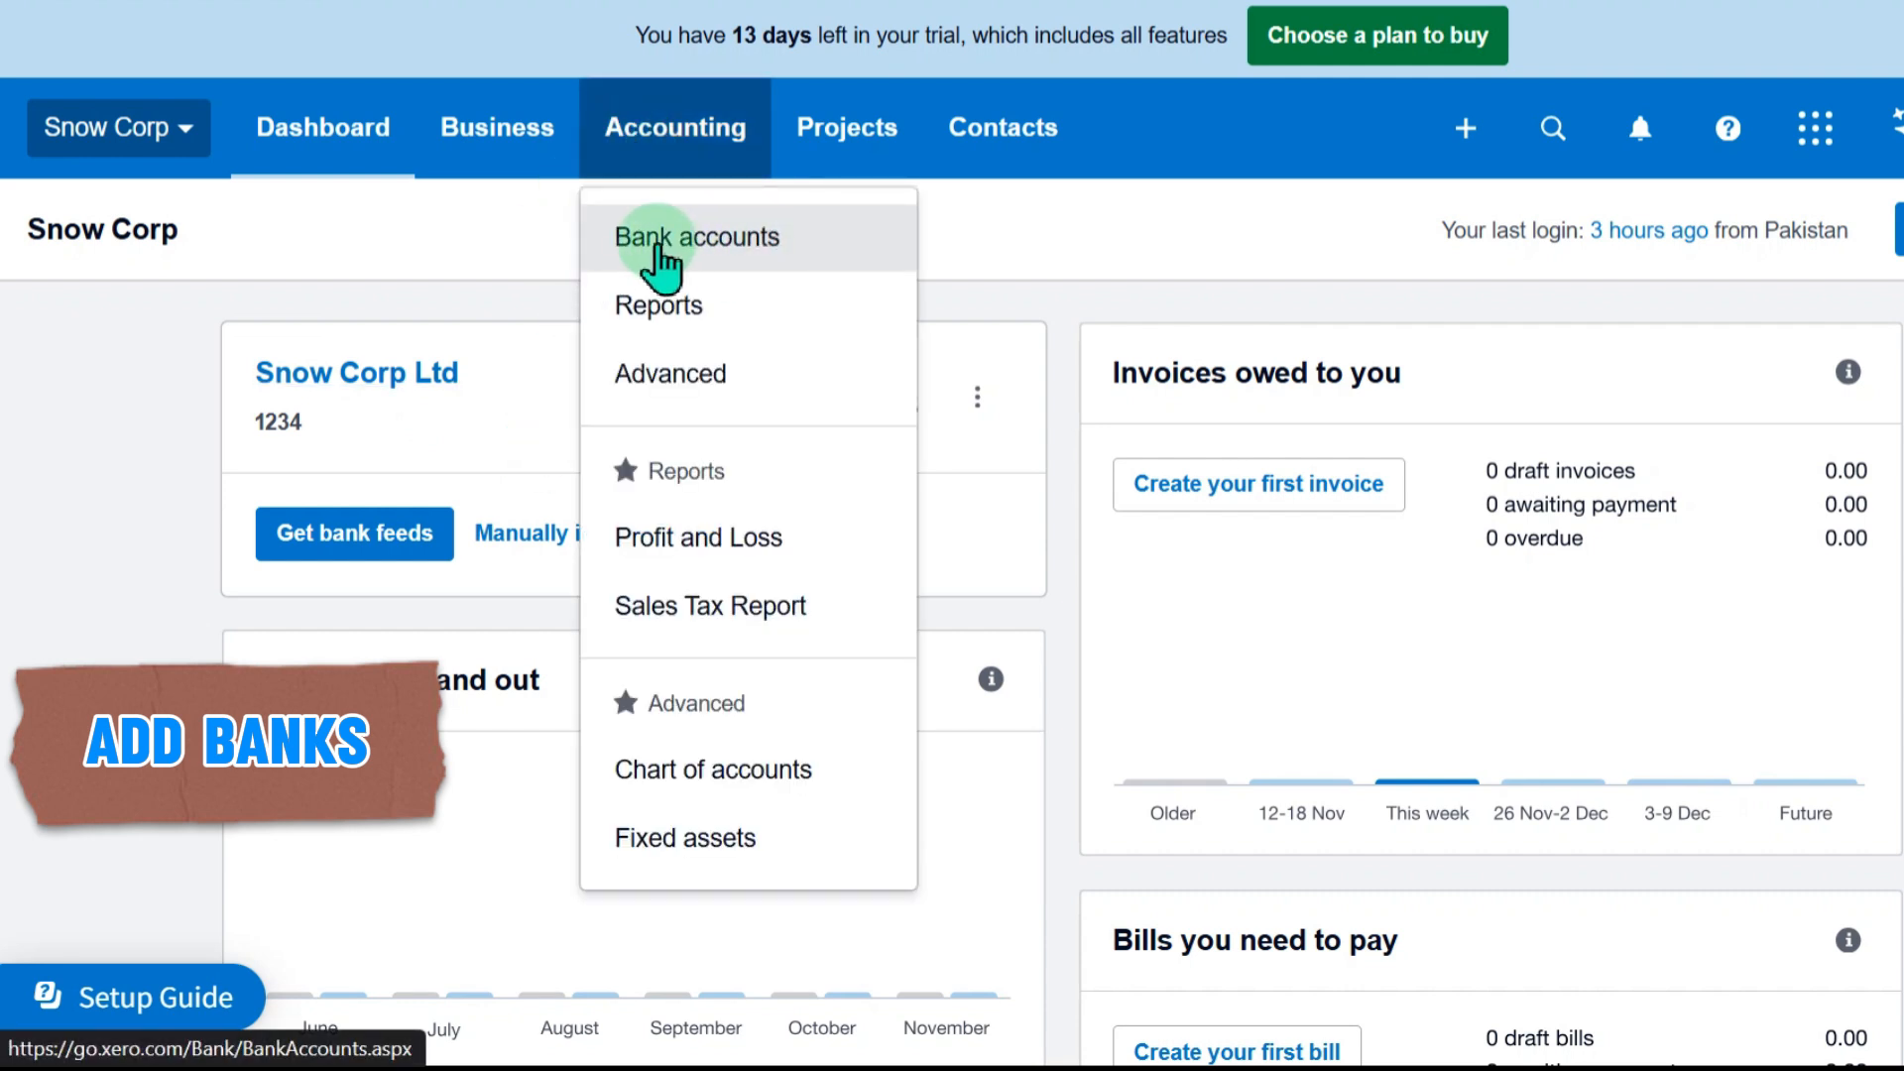
{"action": "left_click", "coordinate": [685, 259]}
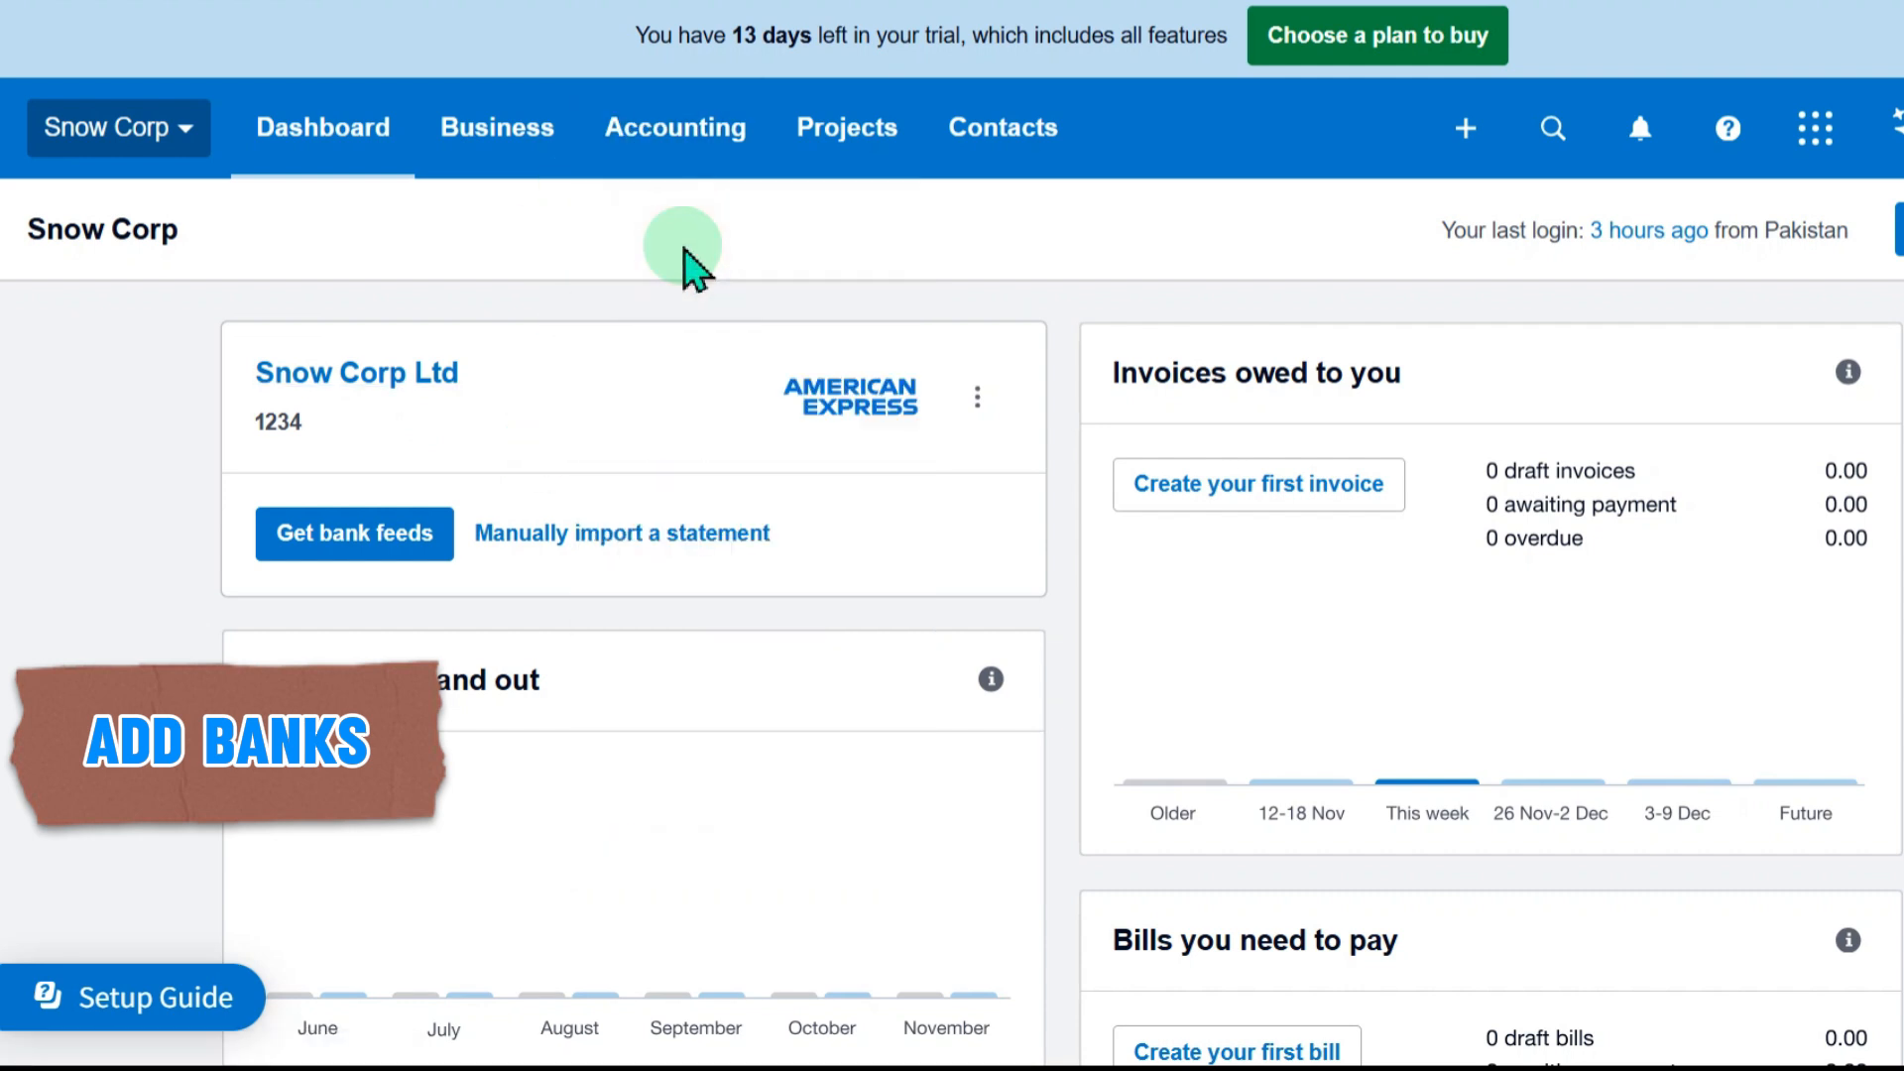
{"action": "scroll", "coordinate": [787, 600], "scroll_direction": "down", "scroll_amount": 2}
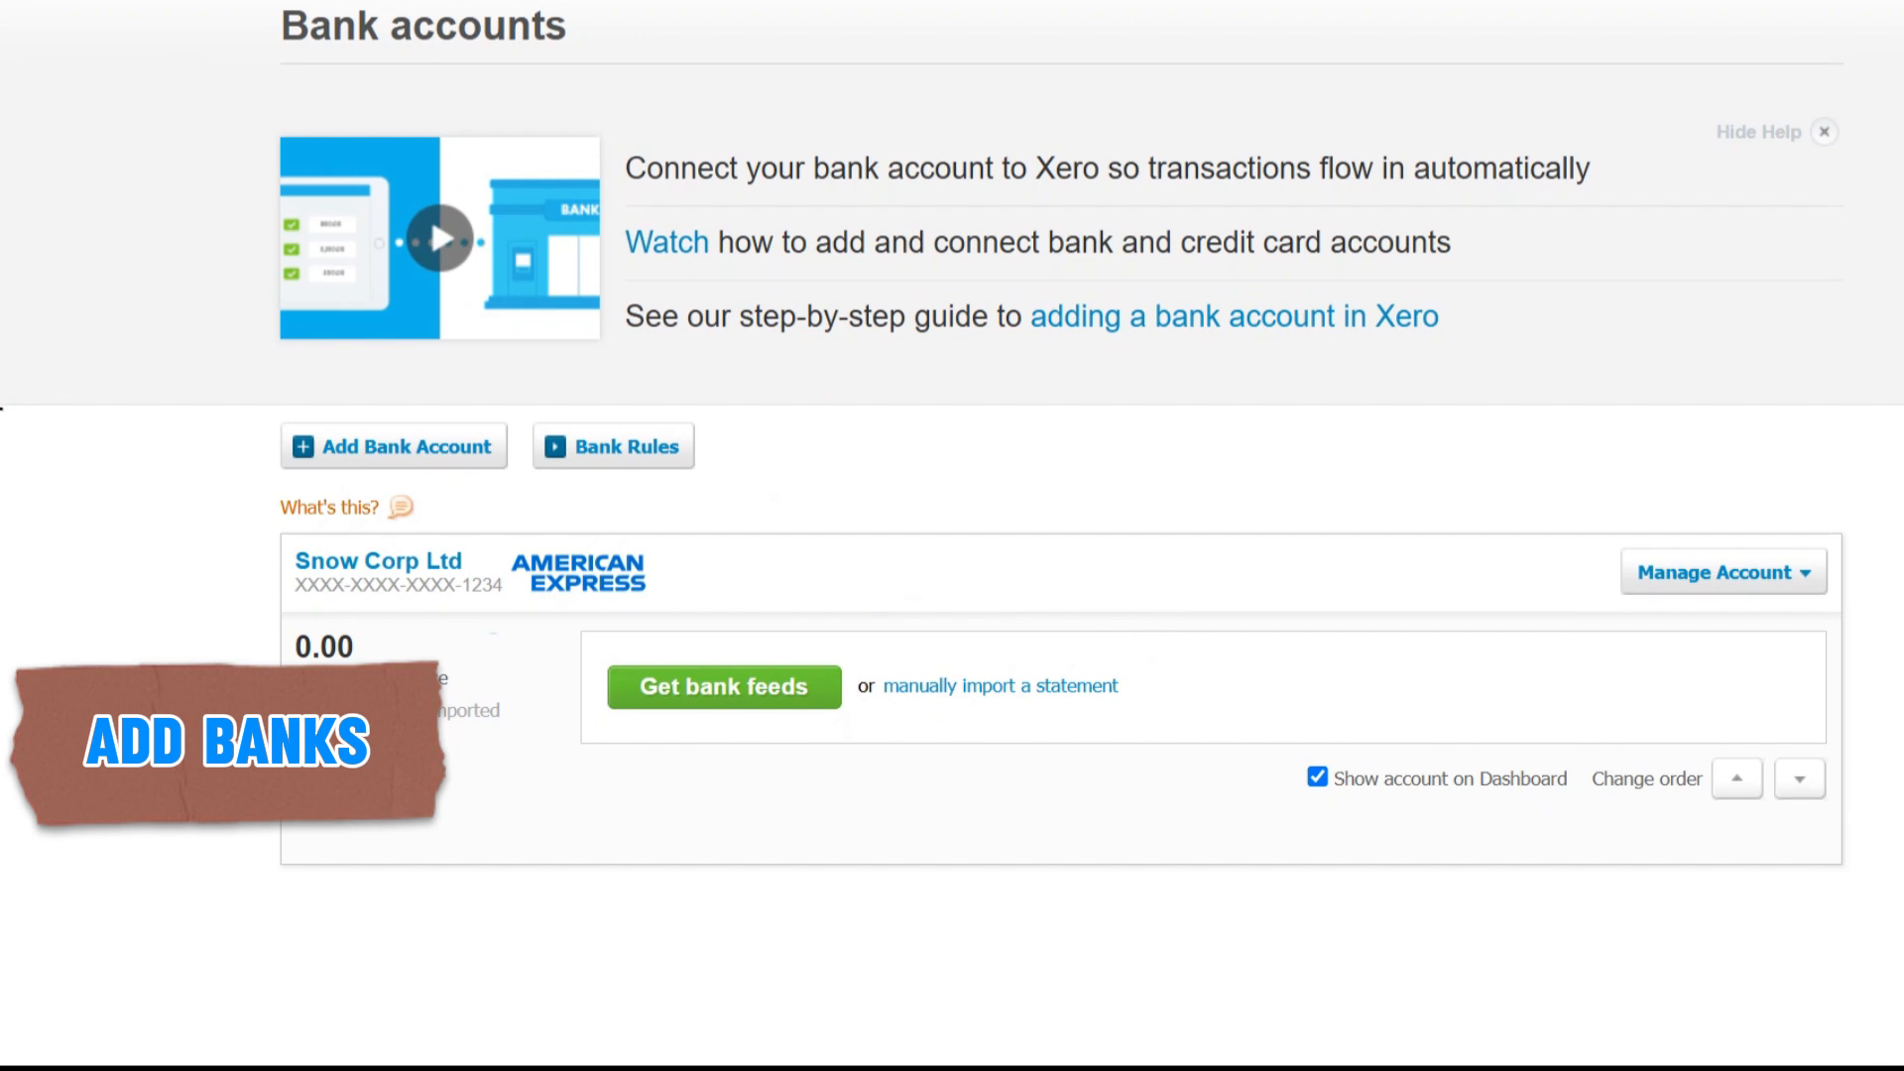
{"action": "left_click", "coordinate": [355, 448]}
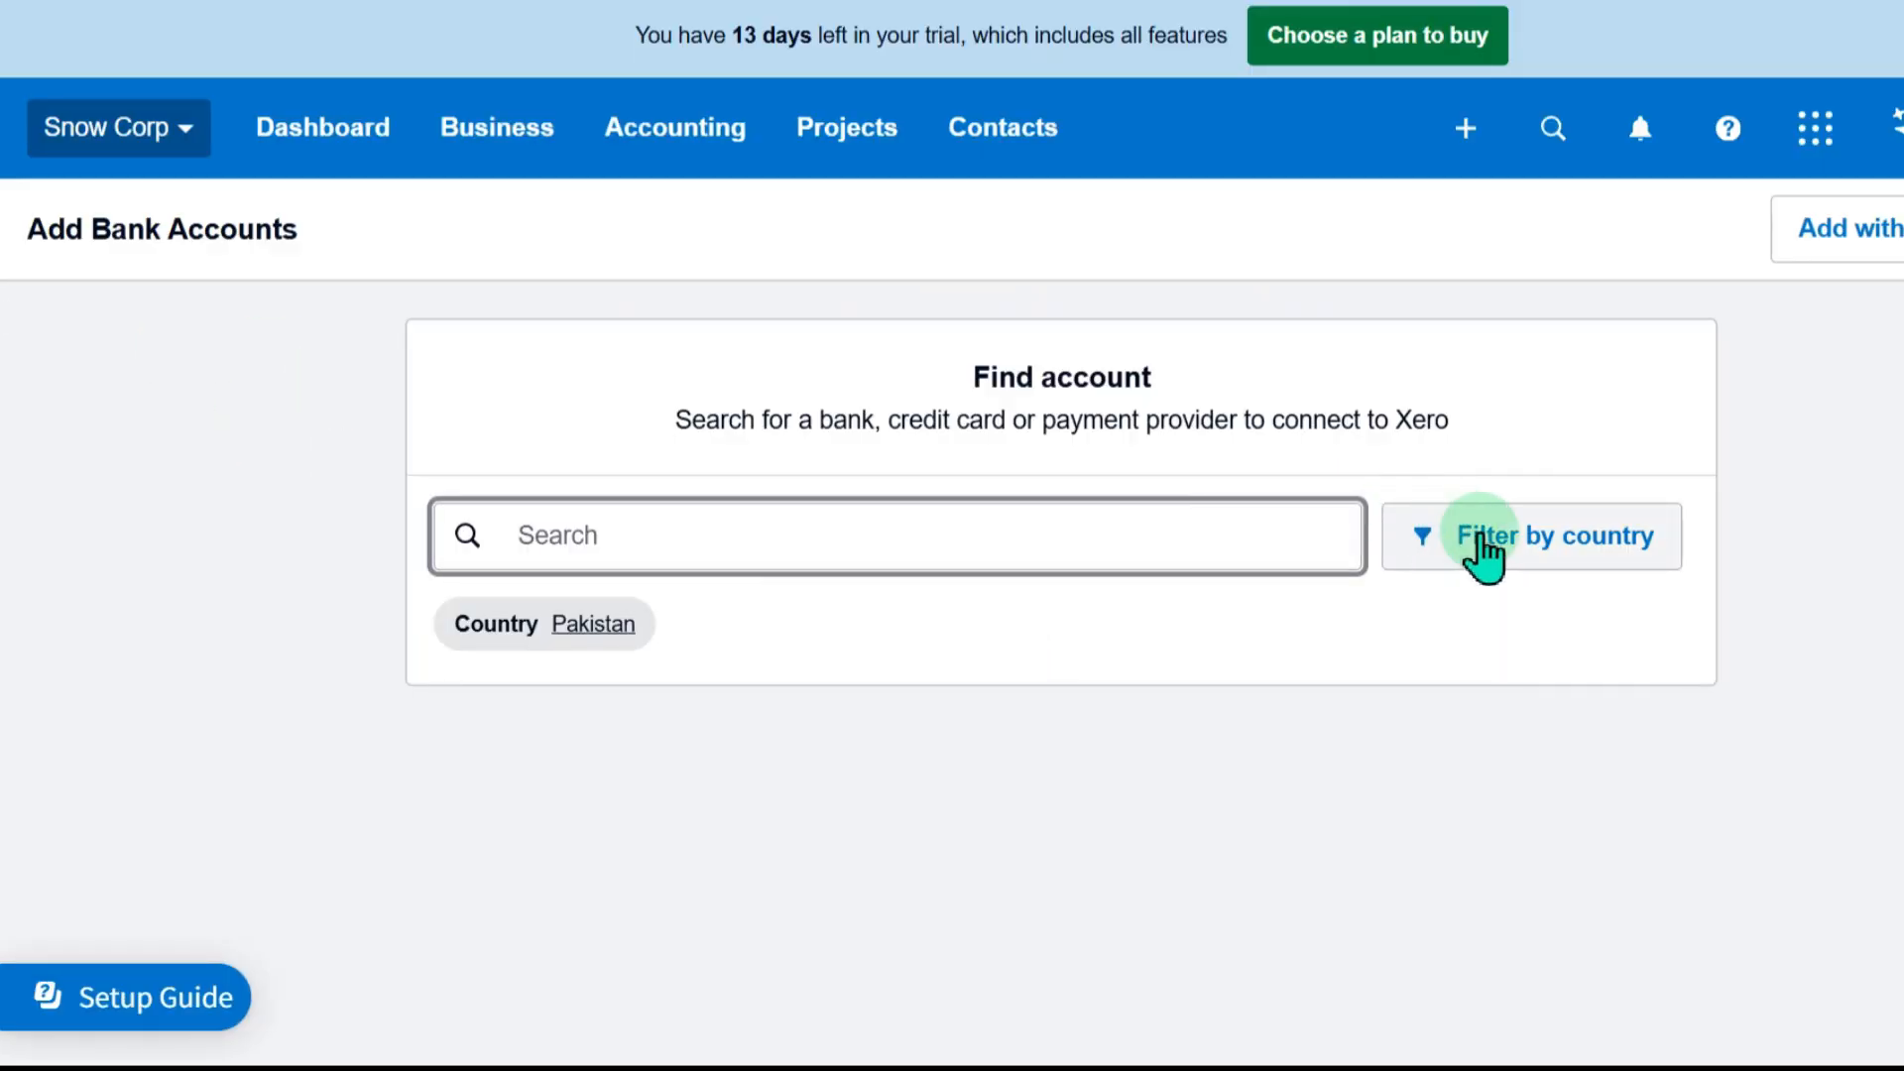
Filter the bank search by country to Netherlands
{"action": "left_click", "coordinate": [1484, 556]}
{"action": "scroll", "coordinate": [1615, 374], "scroll_direction": "down", "scroll_amount": 2}
{"action": "scroll", "coordinate": [1616, 374], "scroll_direction": "up", "scroll_amount": 2}
{"action": "scroll", "coordinate": [1615, 375], "scroll_direction": "down", "scroll_amount": 2}
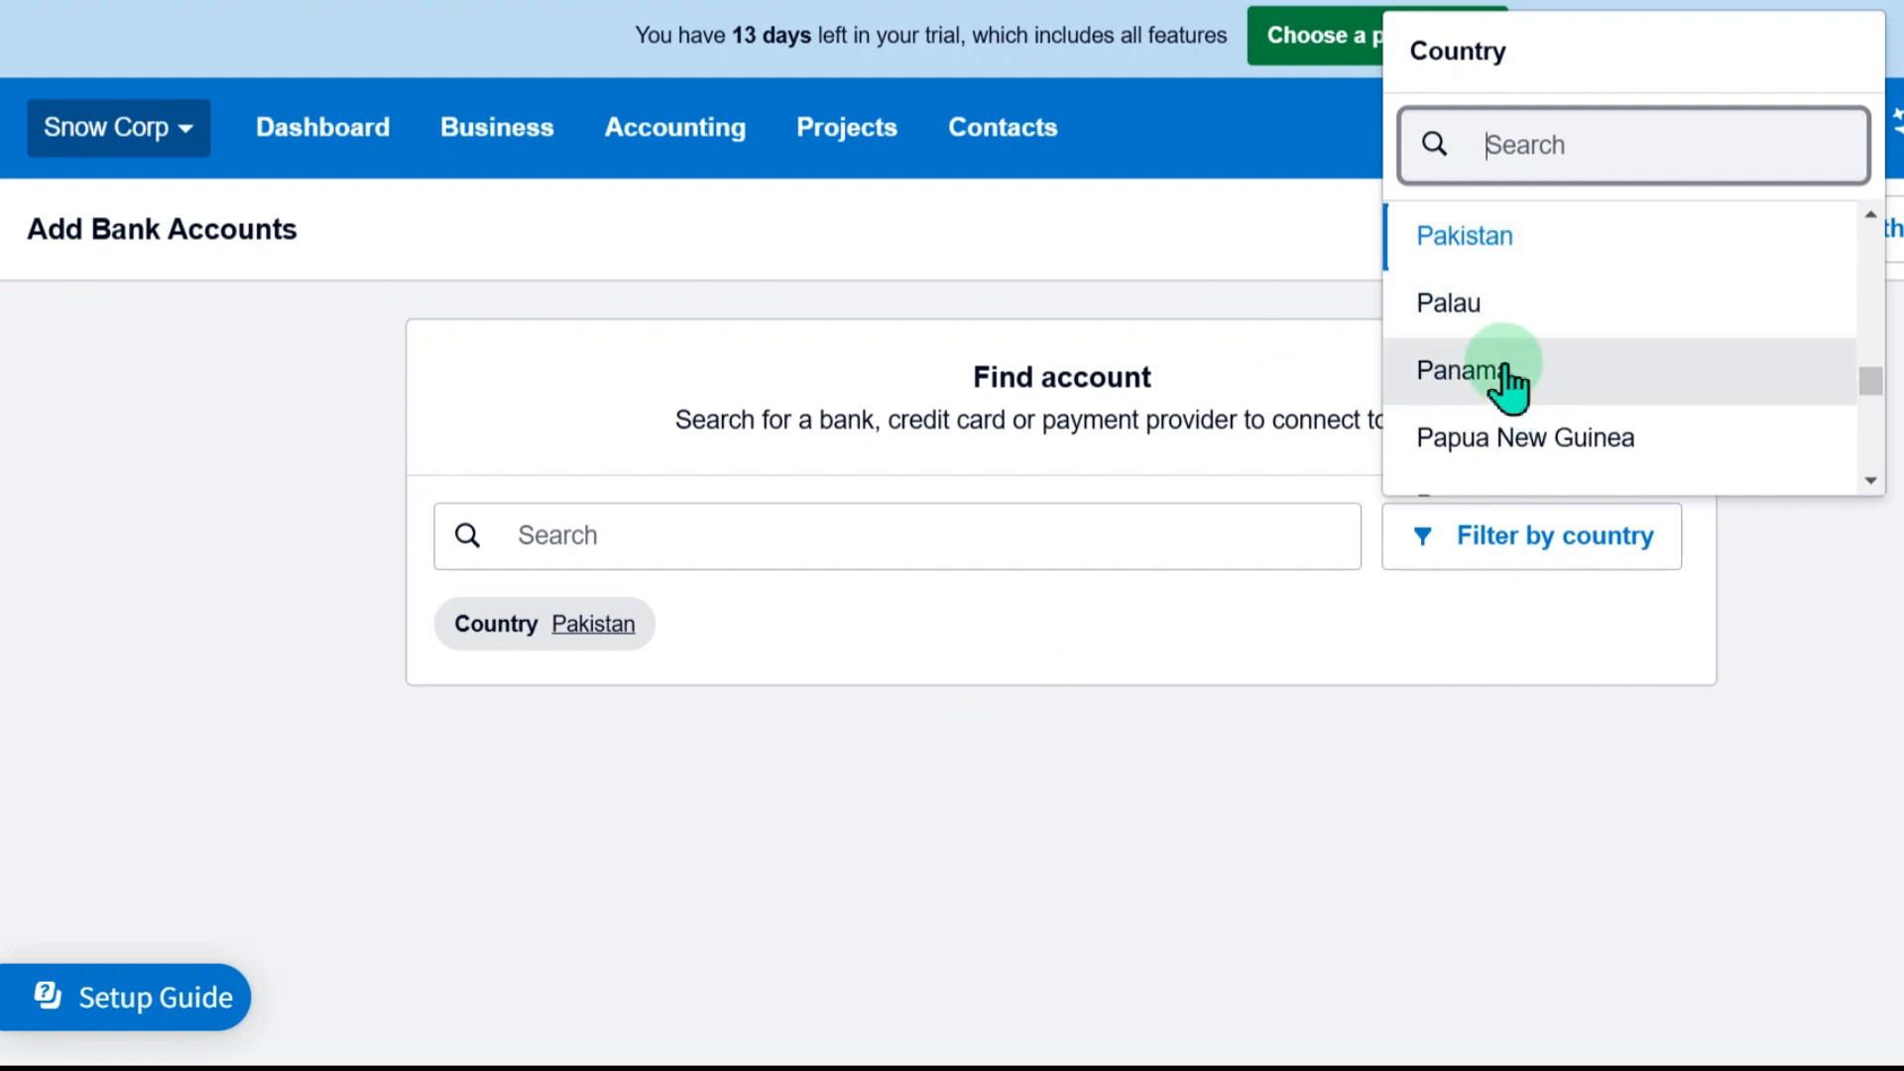
{"action": "scroll", "coordinate": [1502, 389], "scroll_direction": "up", "scroll_amount": 6}
{"action": "left_click", "coordinate": [1542, 381]}
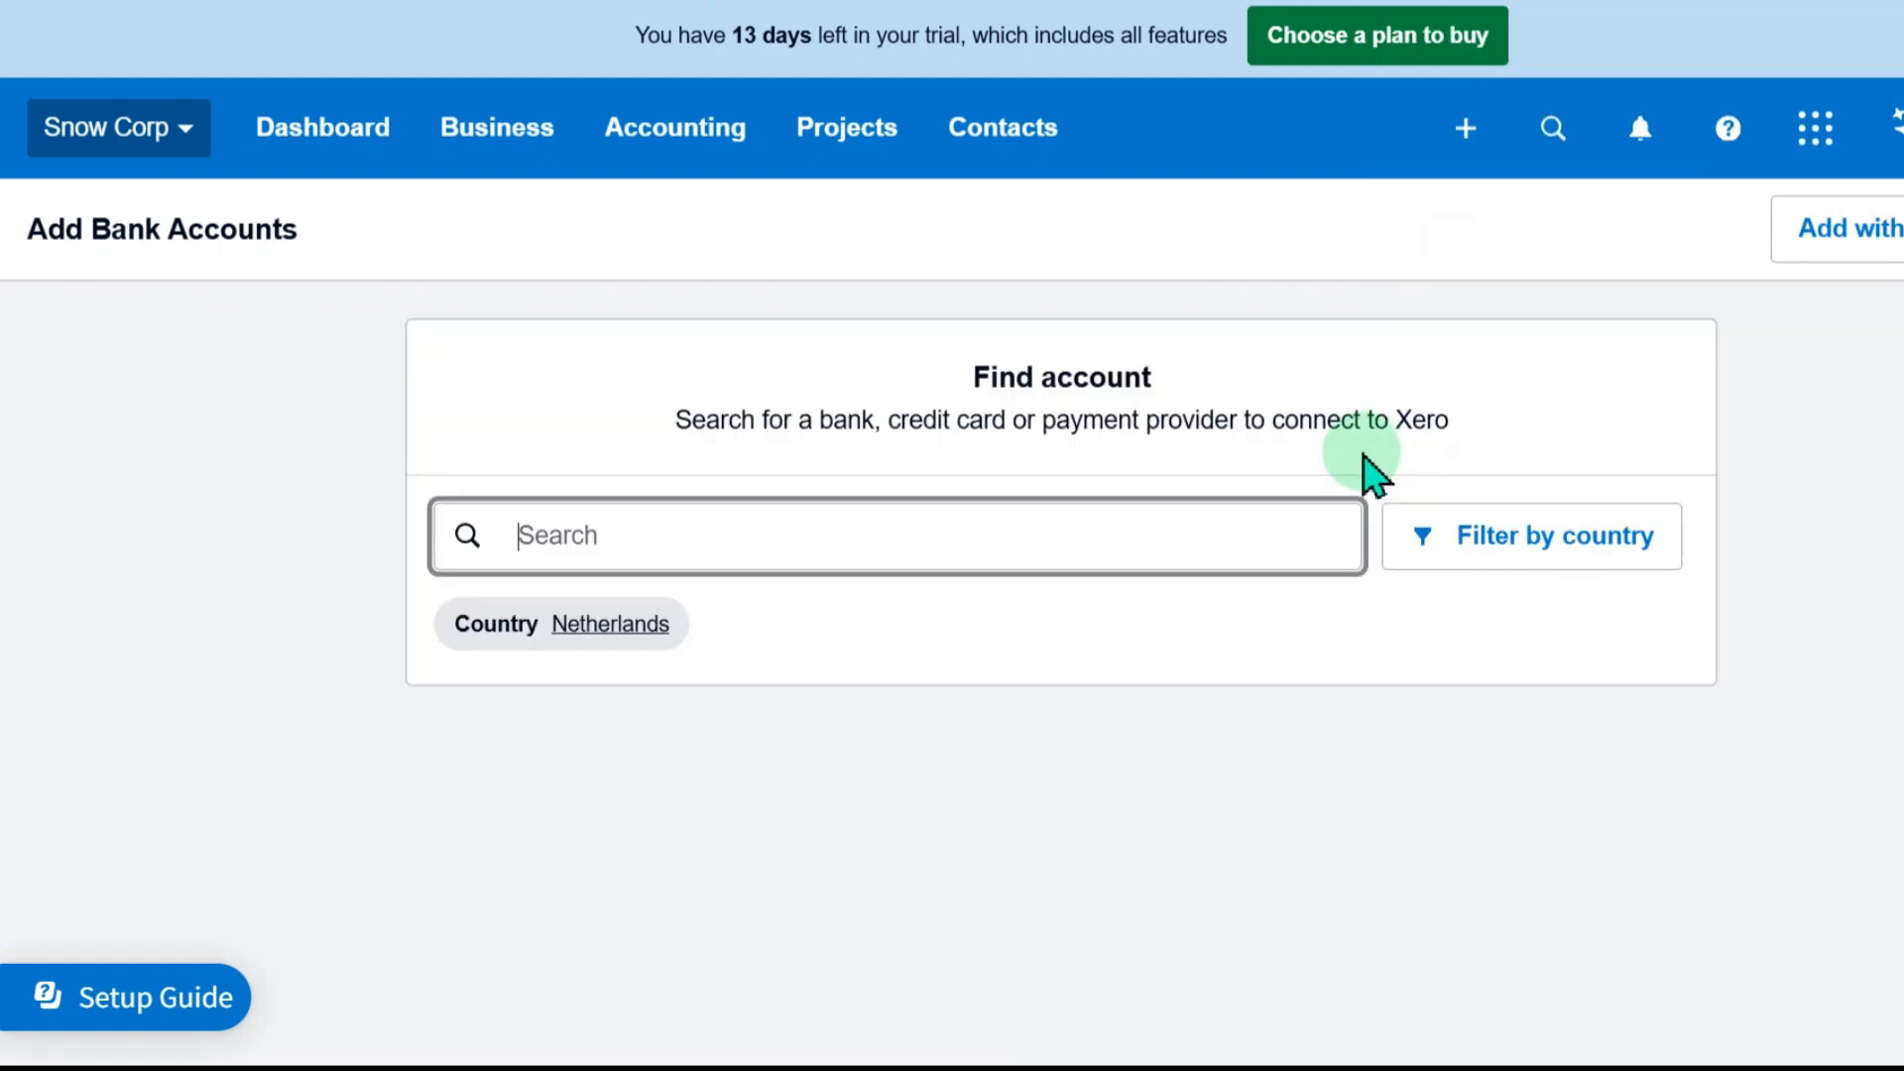
Set the country filter of the bank search to Australia
{"action": "left_click", "coordinate": [1478, 551]}
{"action": "scroll", "coordinate": [1509, 386], "scroll_direction": "up", "scroll_amount": 2}
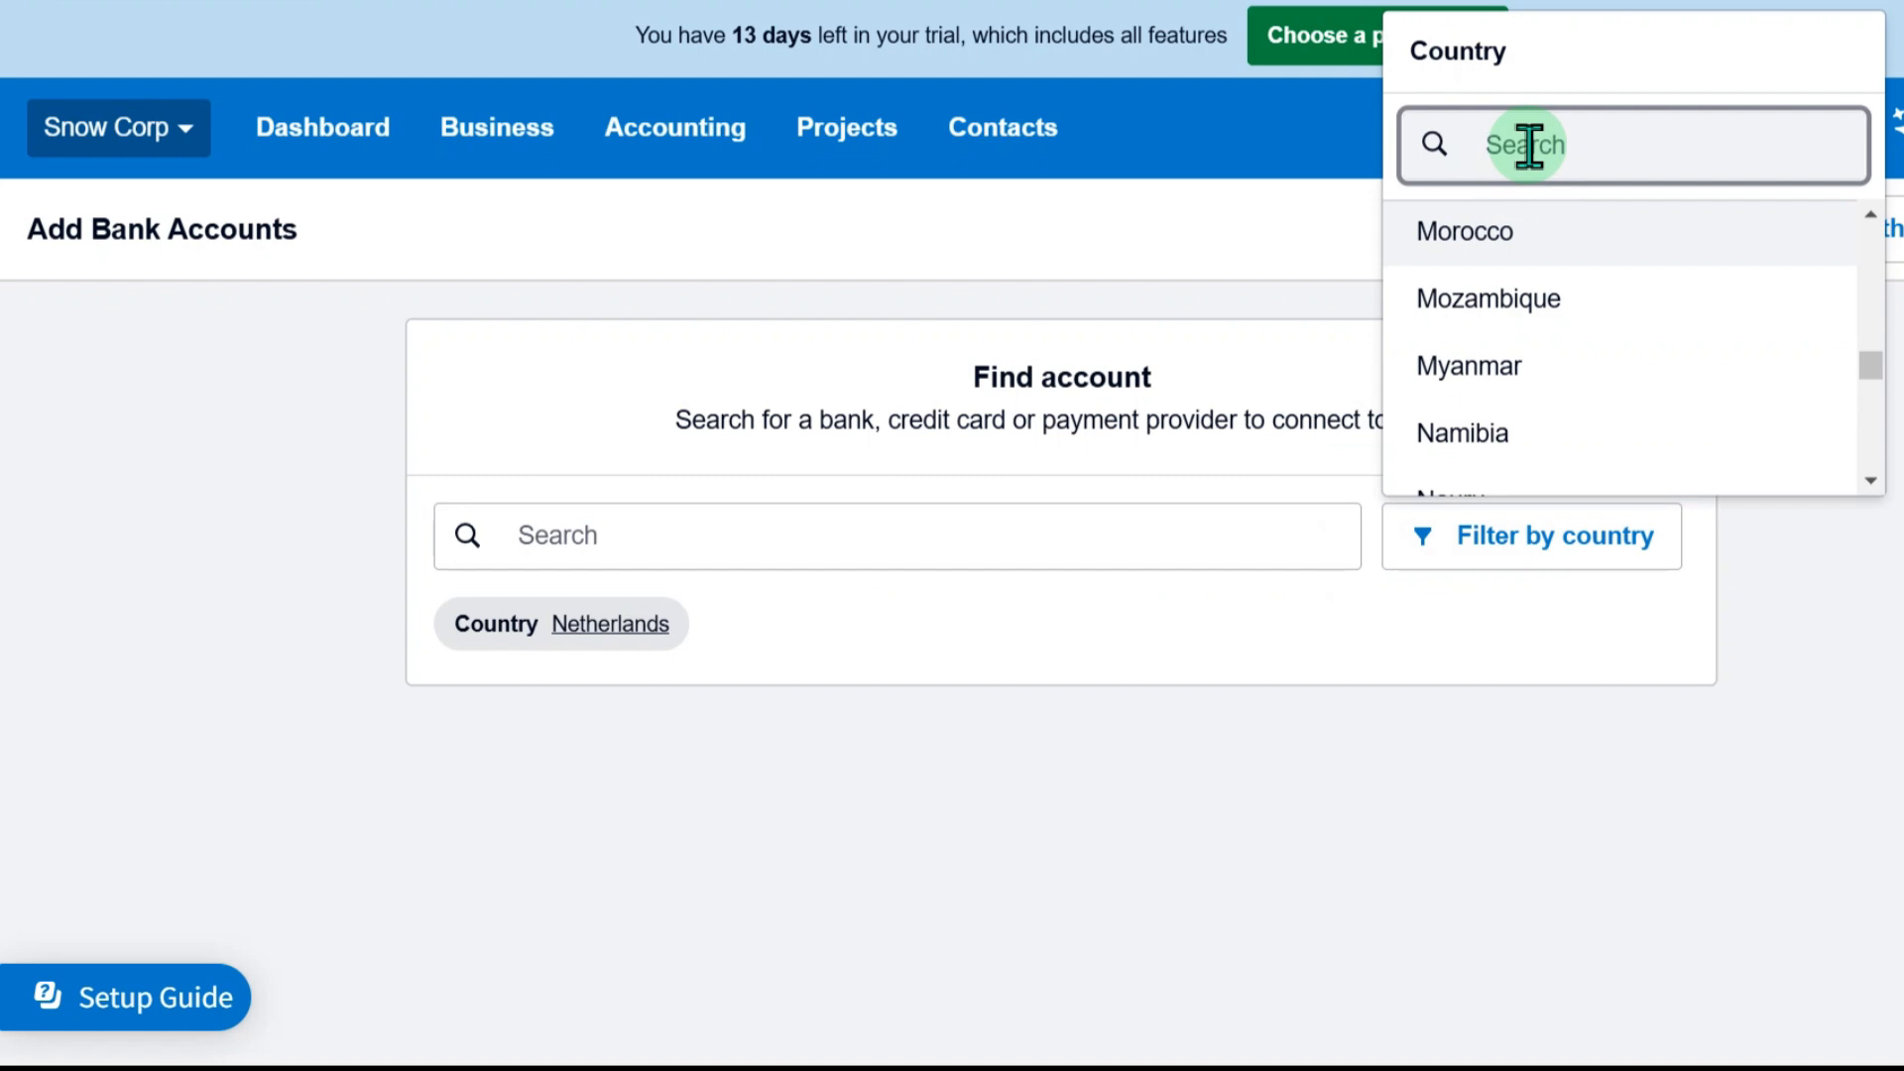
{"action": "left_click", "coordinate": [1529, 145]}
{"action": "type", "text": "aus"}
{"action": "left_click", "coordinate": [1553, 819]}
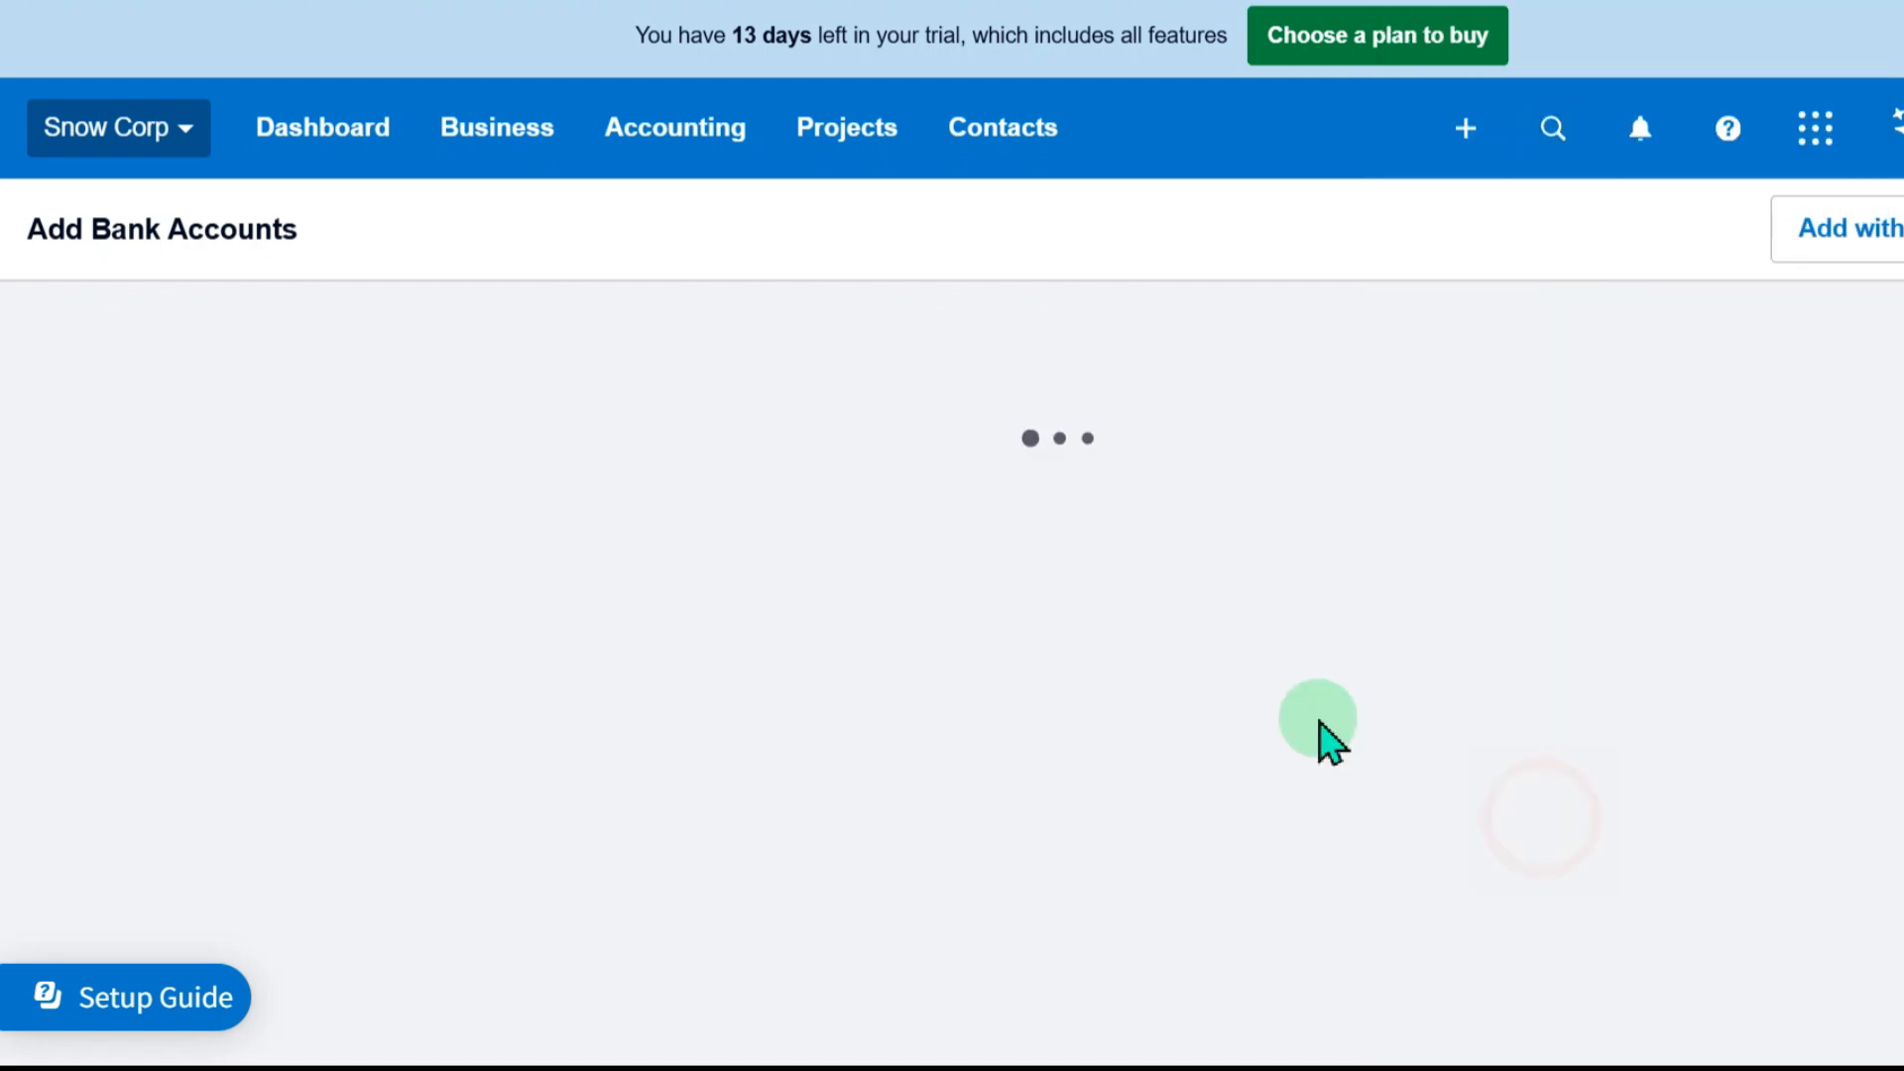
Choose ANZ (AU) from the popular Australian banks as the bank for the new account
{"action": "scroll", "coordinate": [889, 815], "scroll_direction": "down", "scroll_amount": 5}
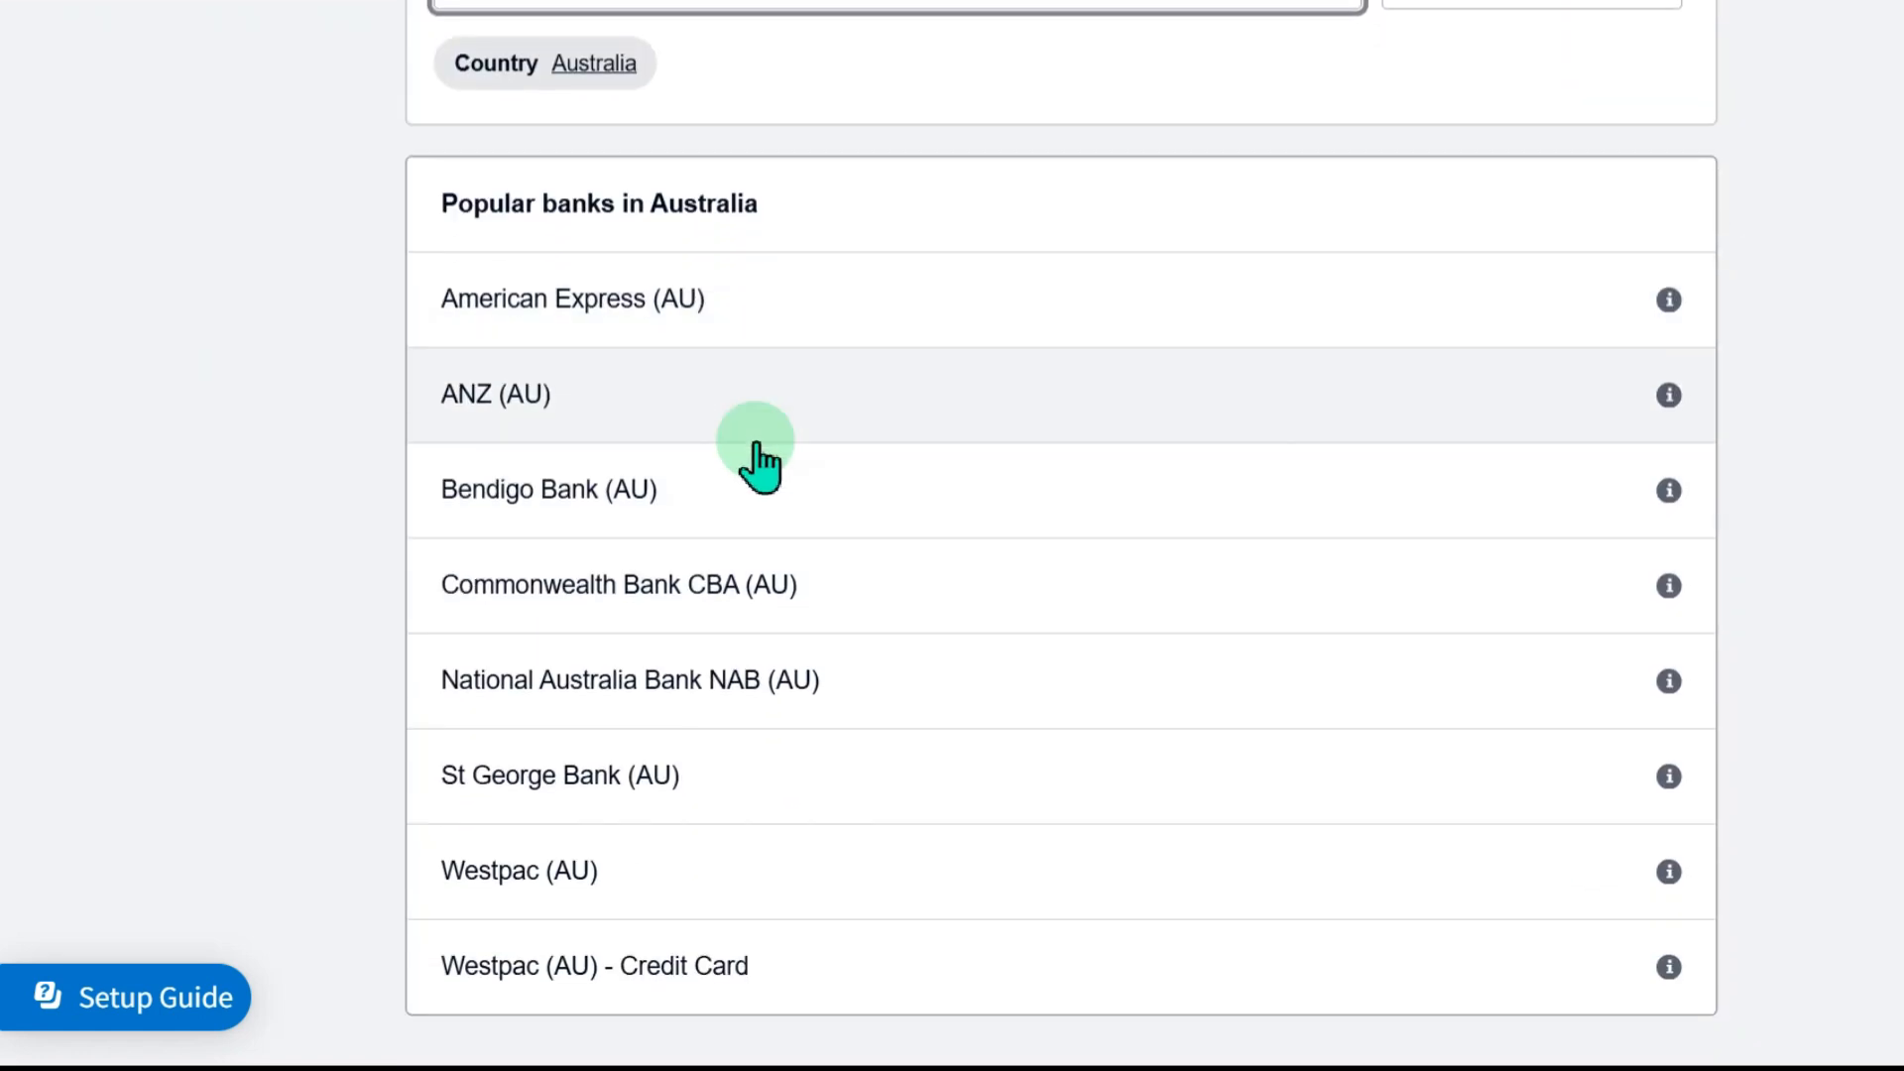
{"action": "scroll", "coordinate": [757, 459], "scroll_direction": "up", "scroll_amount": 2}
{"action": "scroll", "coordinate": [764, 501], "scroll_direction": "down", "scroll_amount": 1}
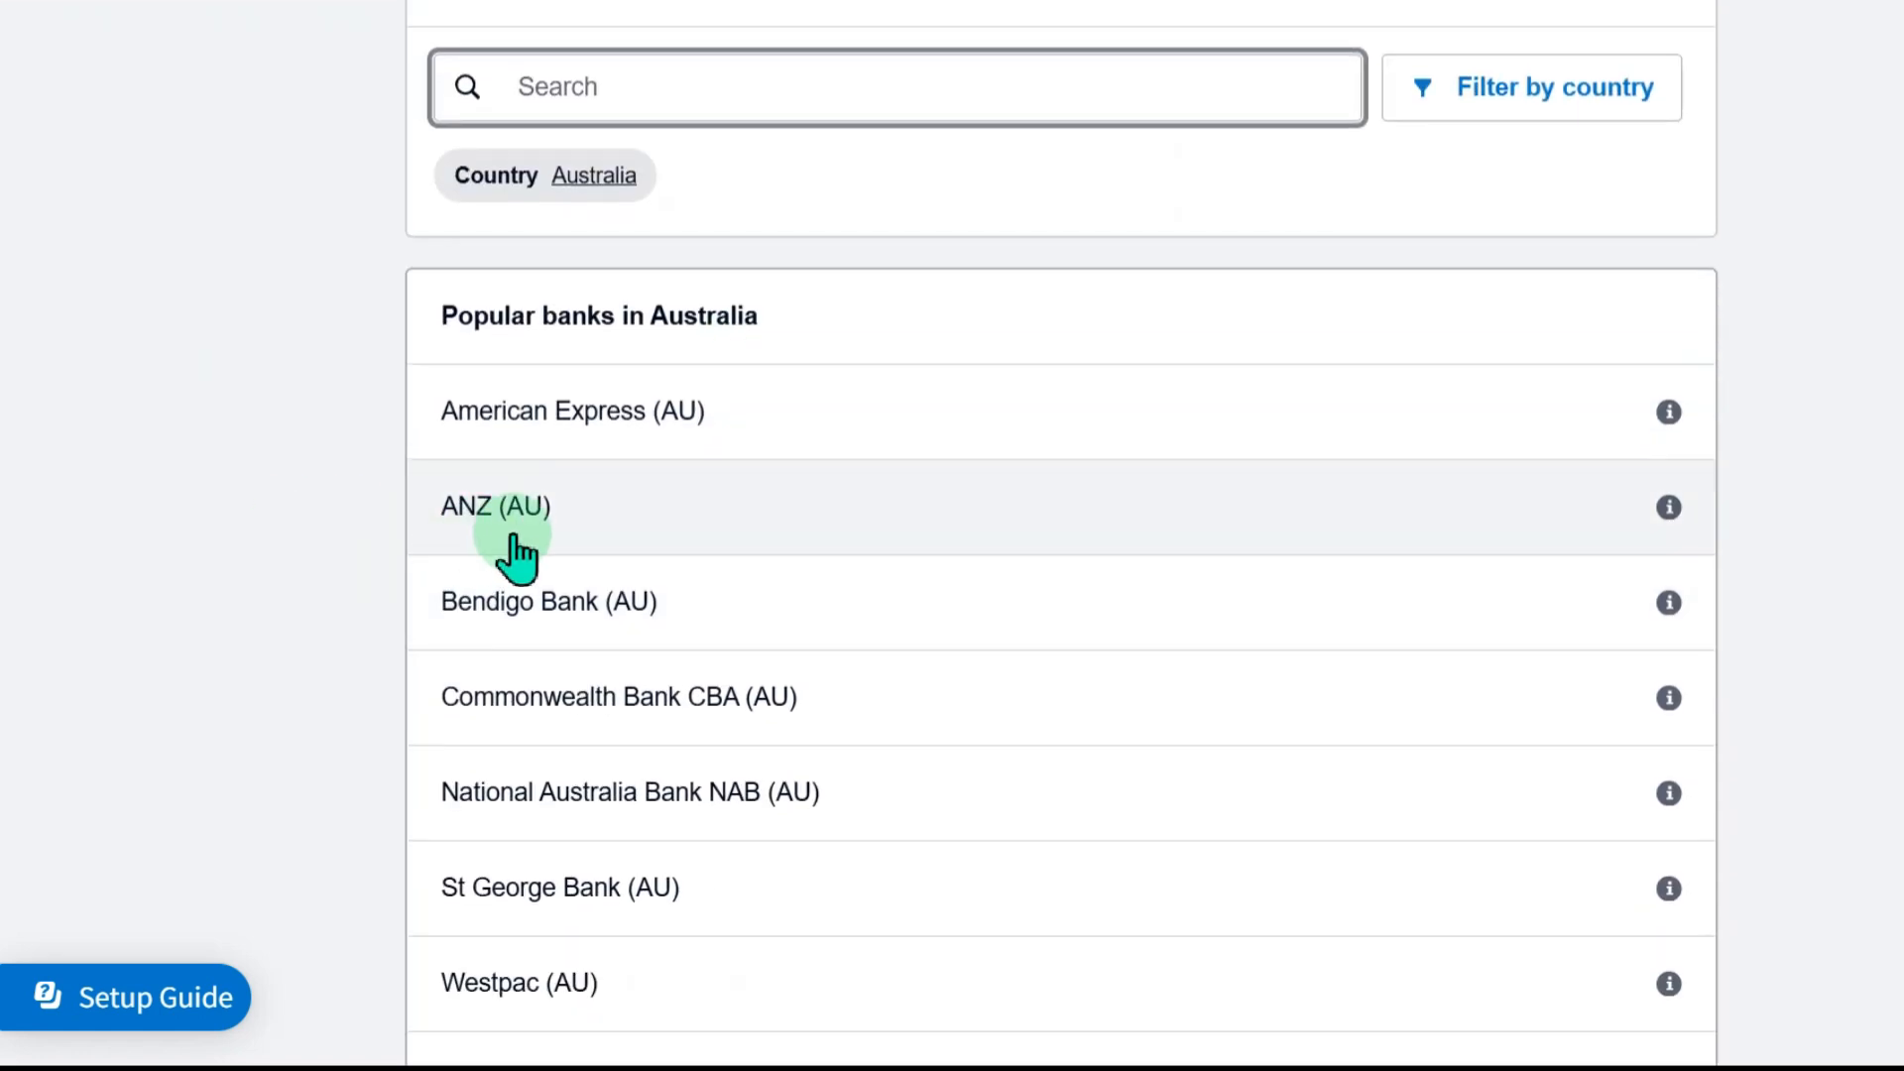
{"action": "left_click", "coordinate": [694, 535]}
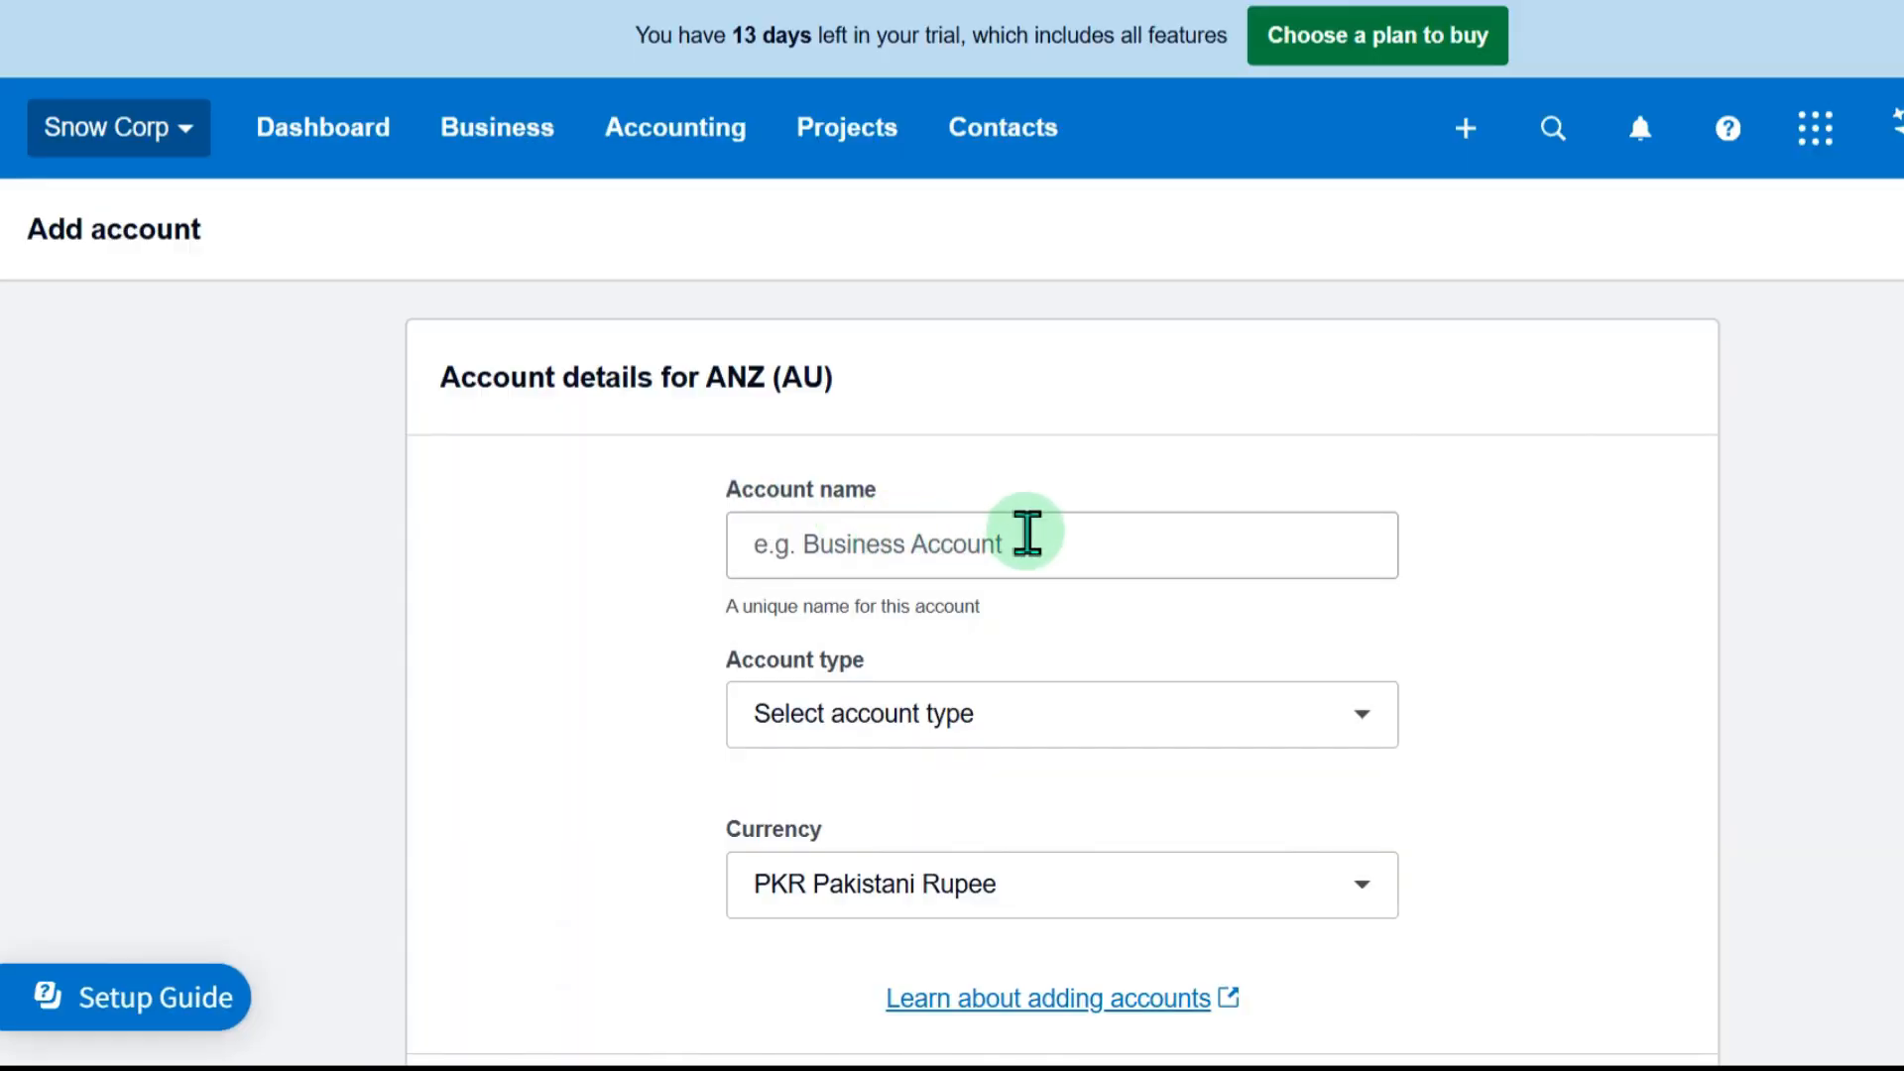
Enter Snow Corp Ltd as the ANZ account name and set the account type to Term deposit
{"action": "scroll", "coordinate": [1027, 532], "scroll_direction": "down", "scroll_amount": 2}
{"action": "left_click", "coordinate": [1042, 382]}
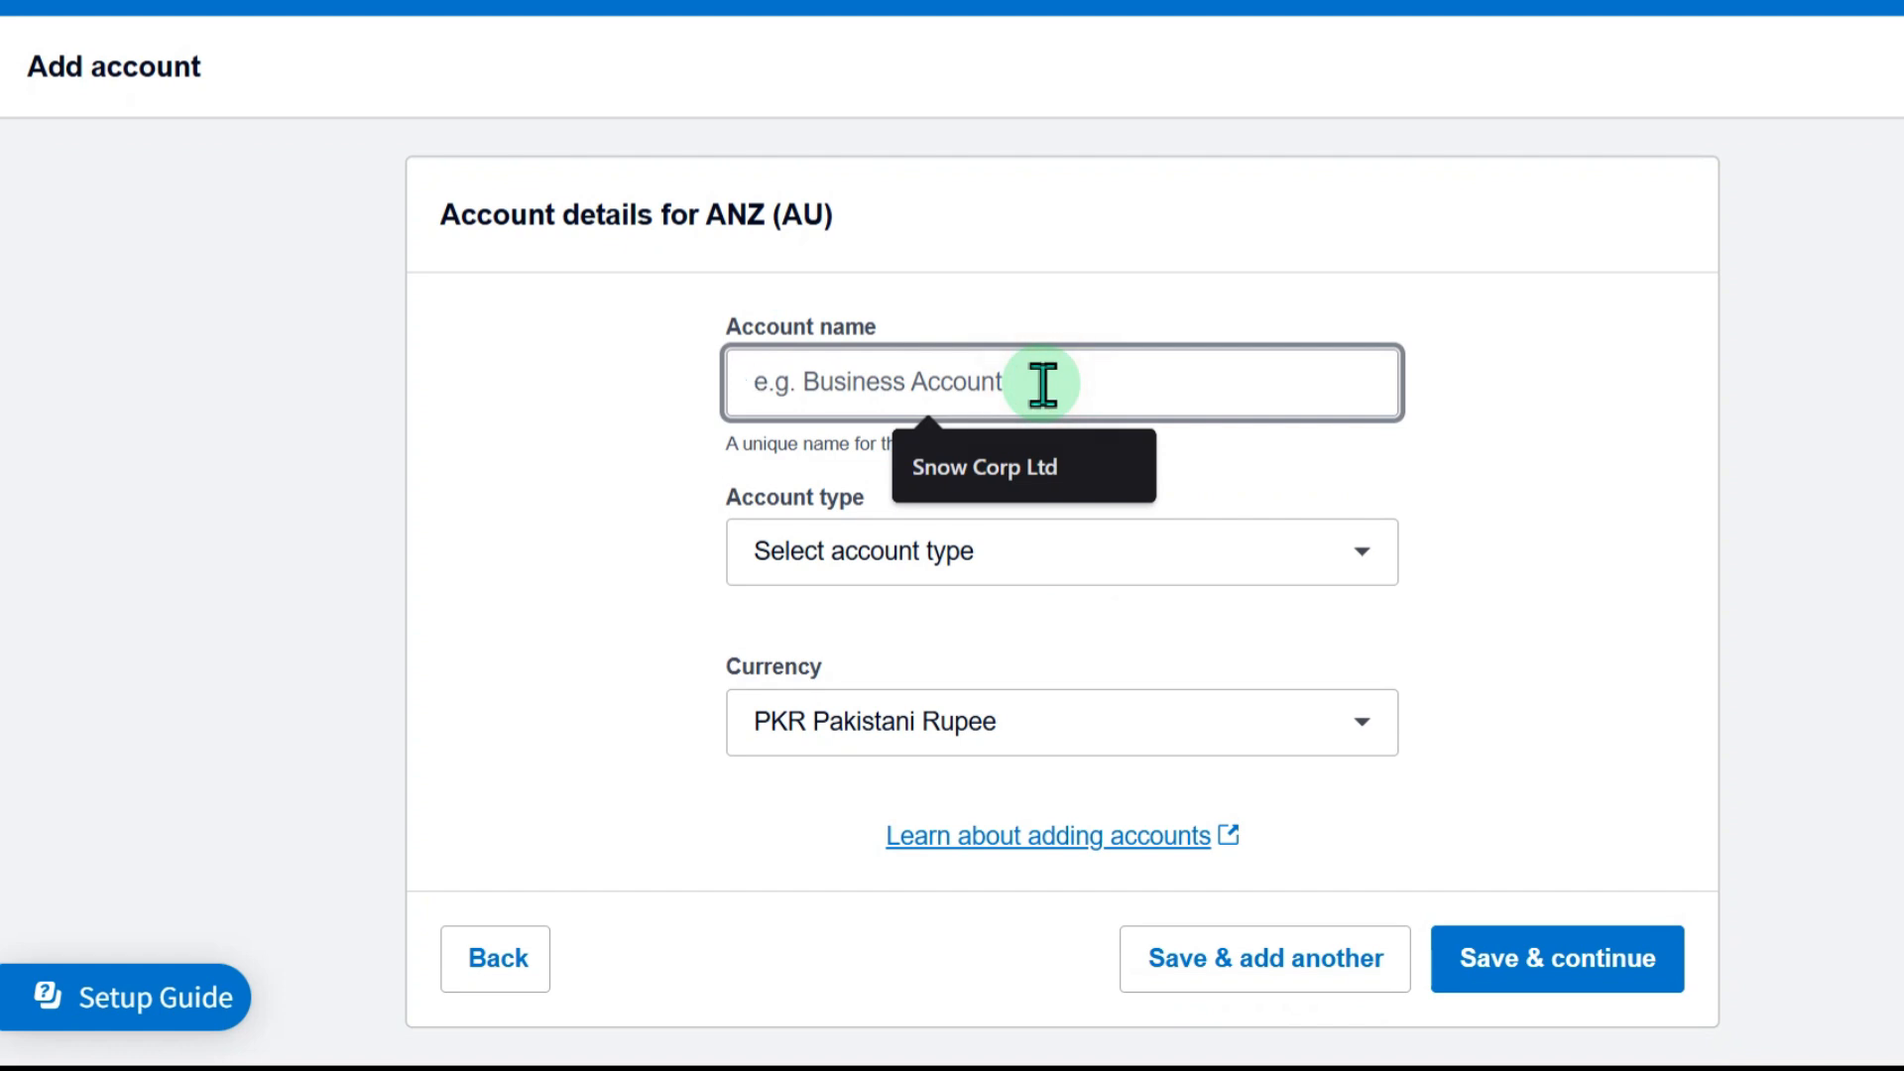
{"action": "left_click", "coordinate": [1020, 476]}
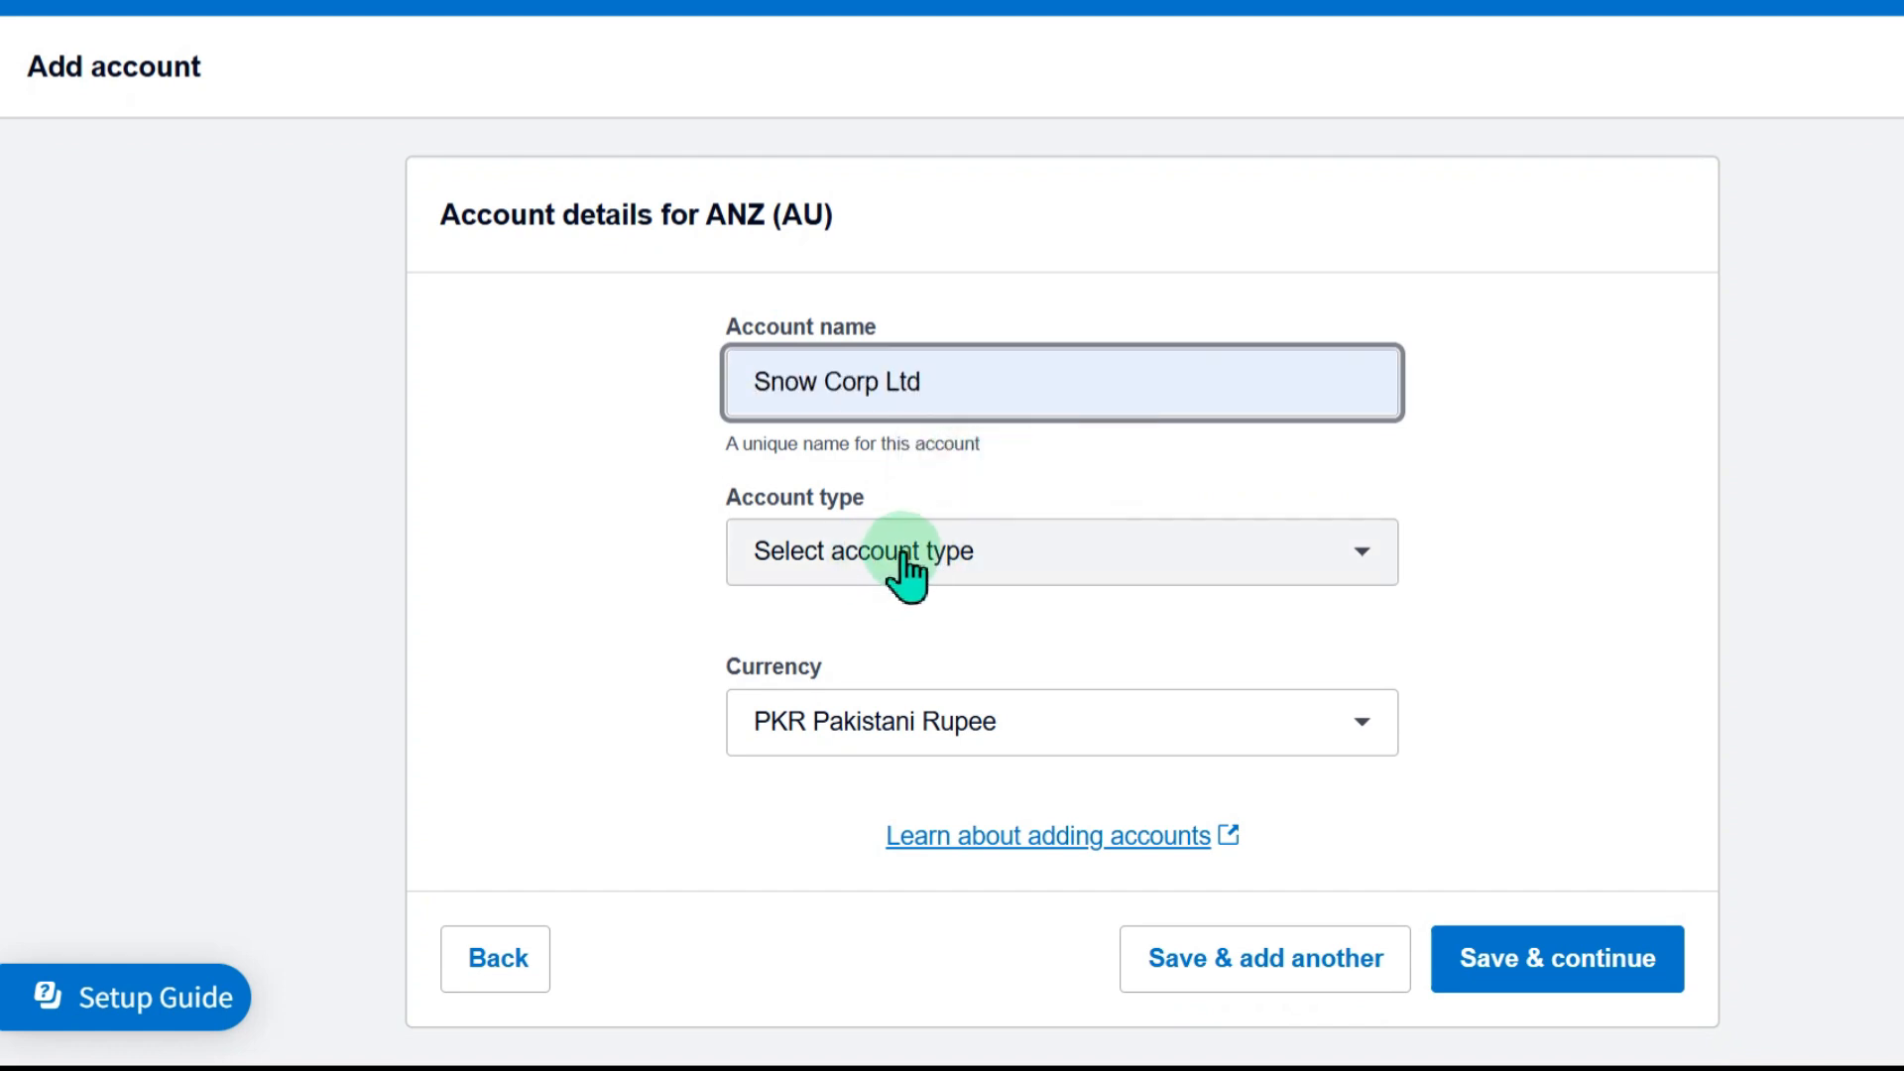
{"action": "left_click", "coordinate": [985, 551]}
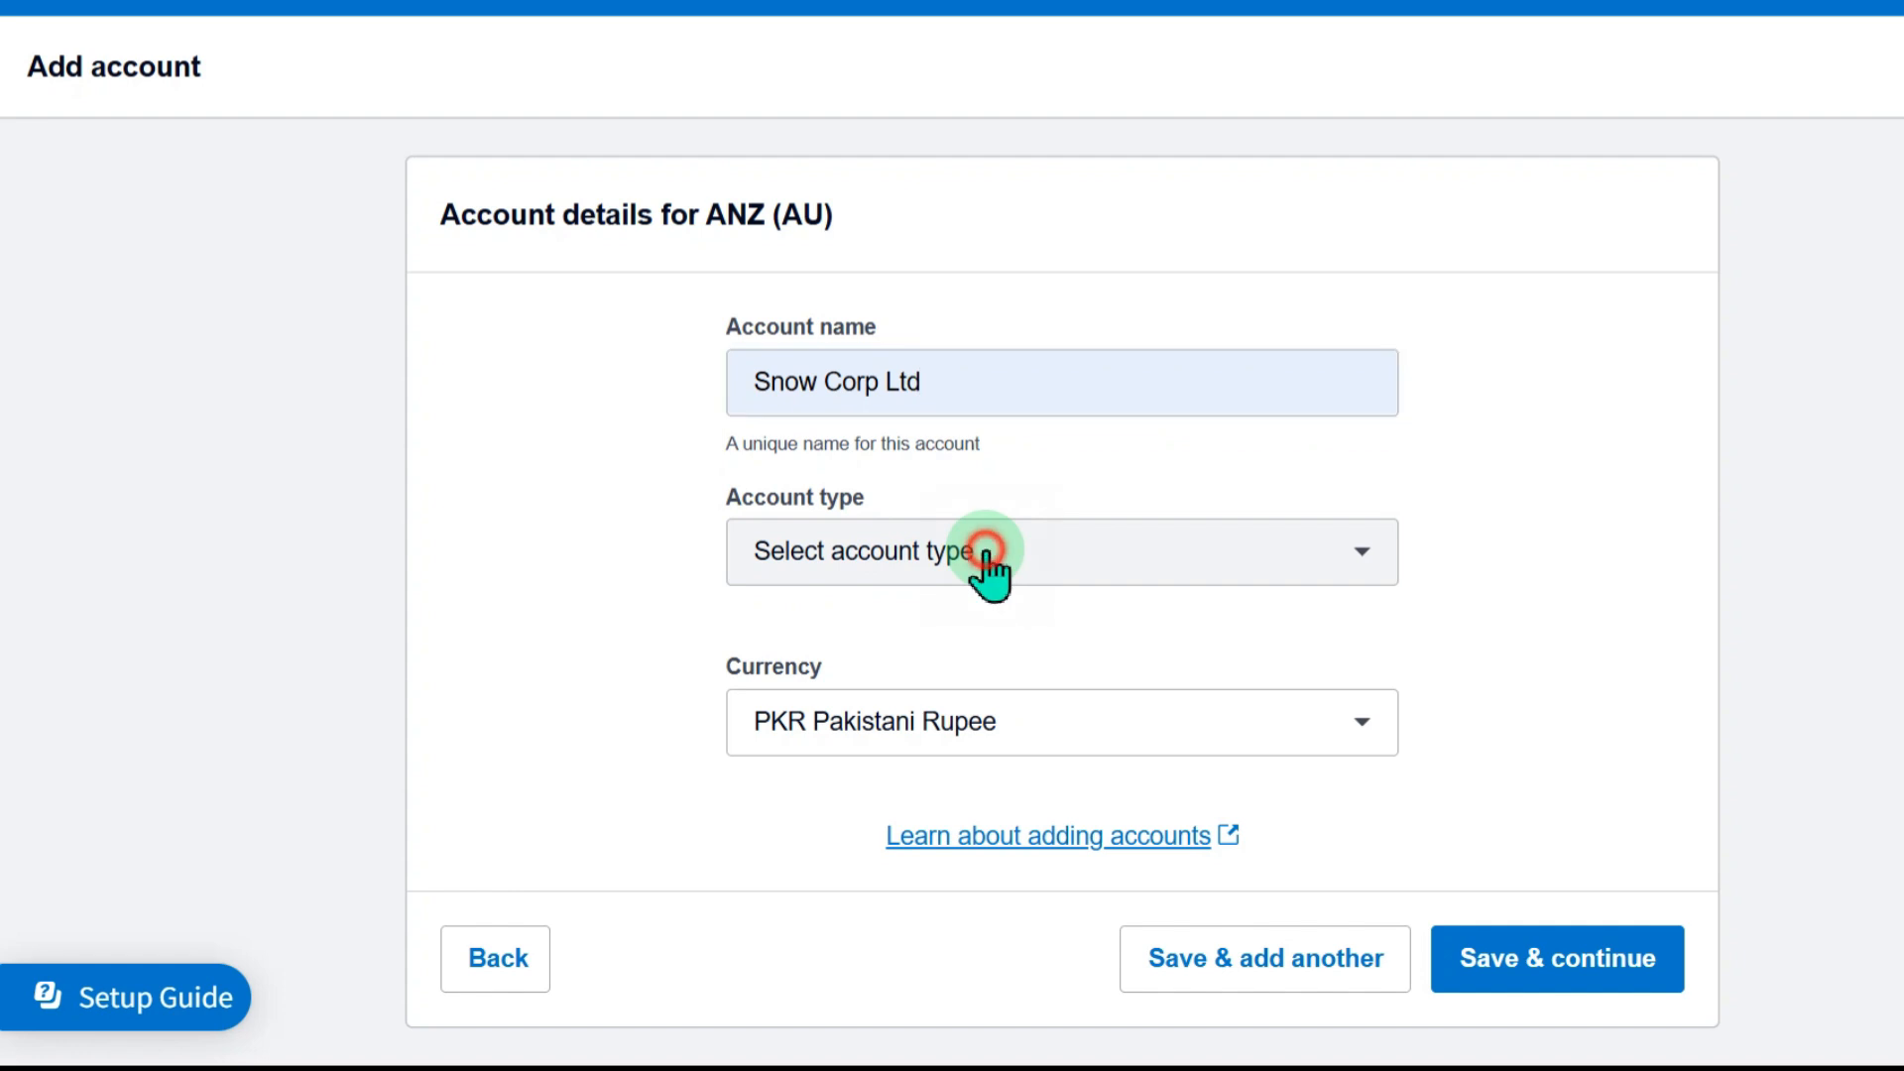
{"action": "left_click", "coordinate": [850, 793]}
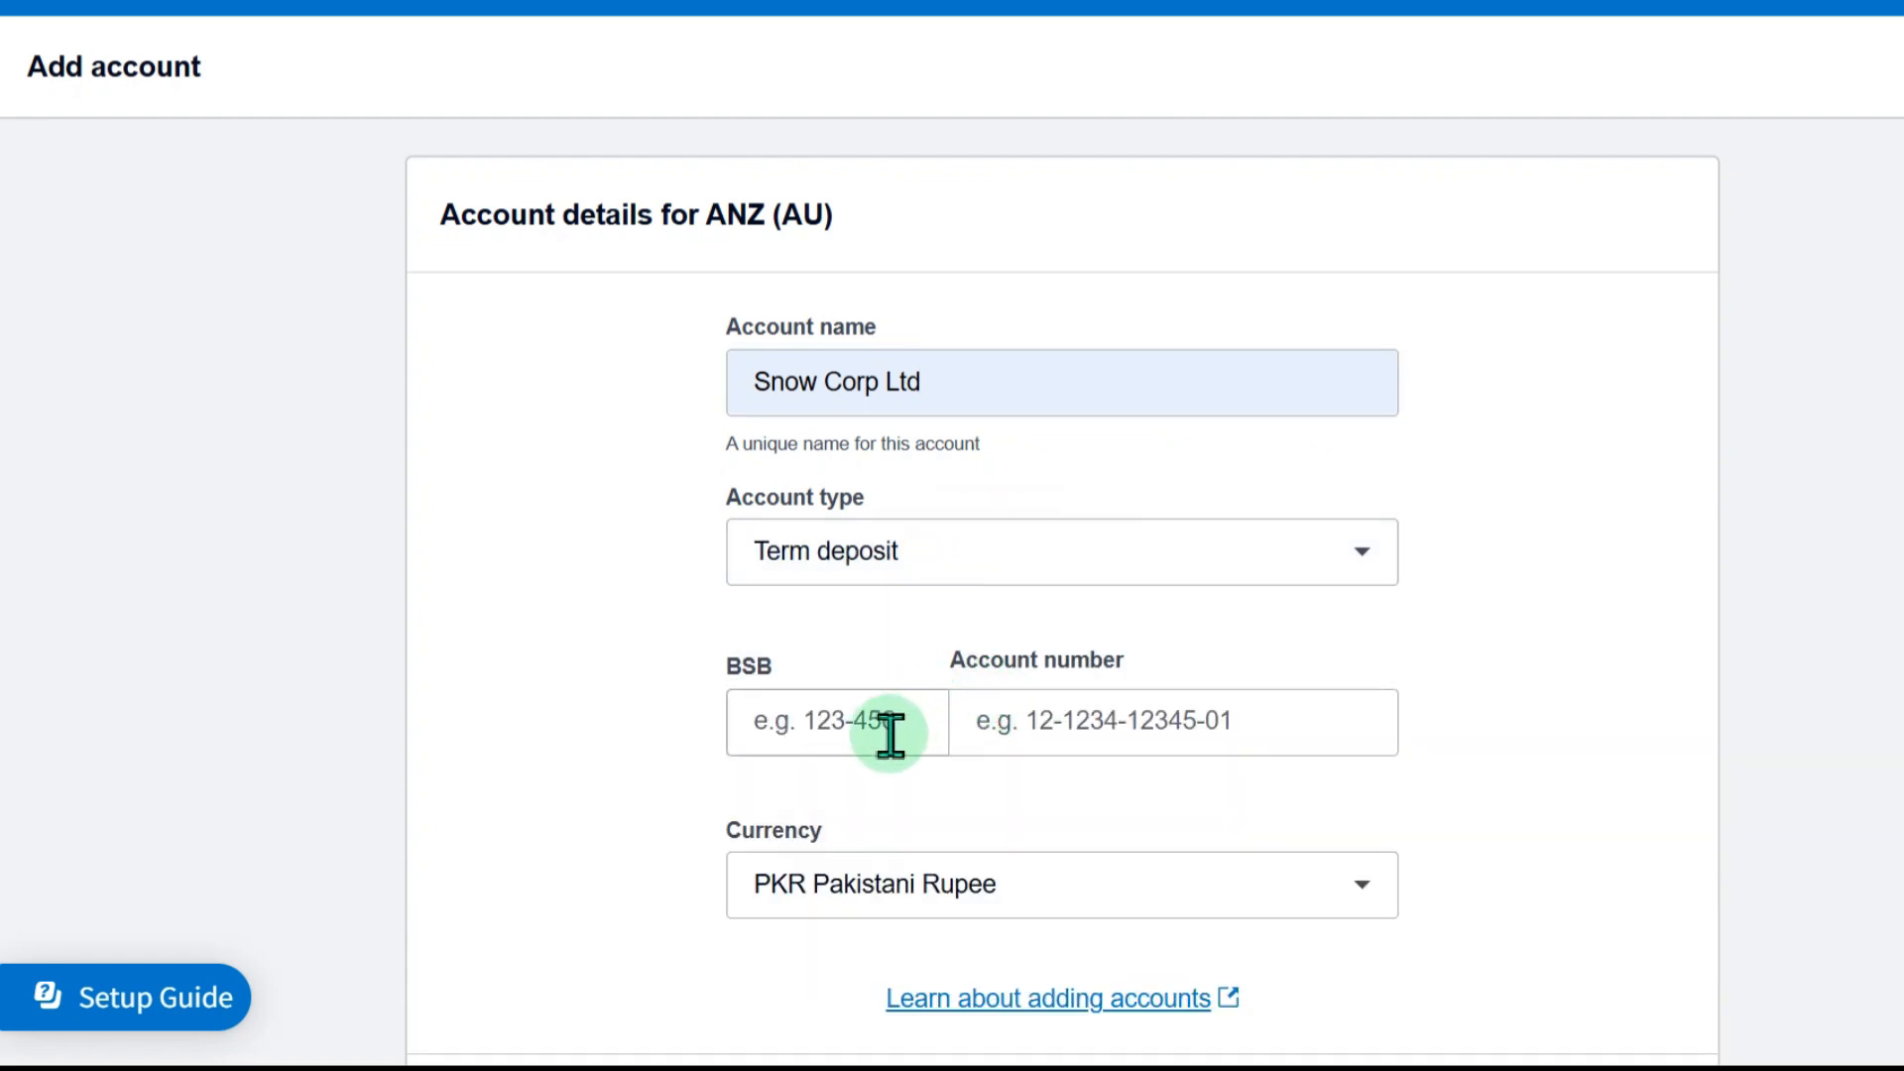
Fill in the account number and the six-digit BSB number, and try to save the ANZ account
{"action": "left_click", "coordinate": [1107, 739]}
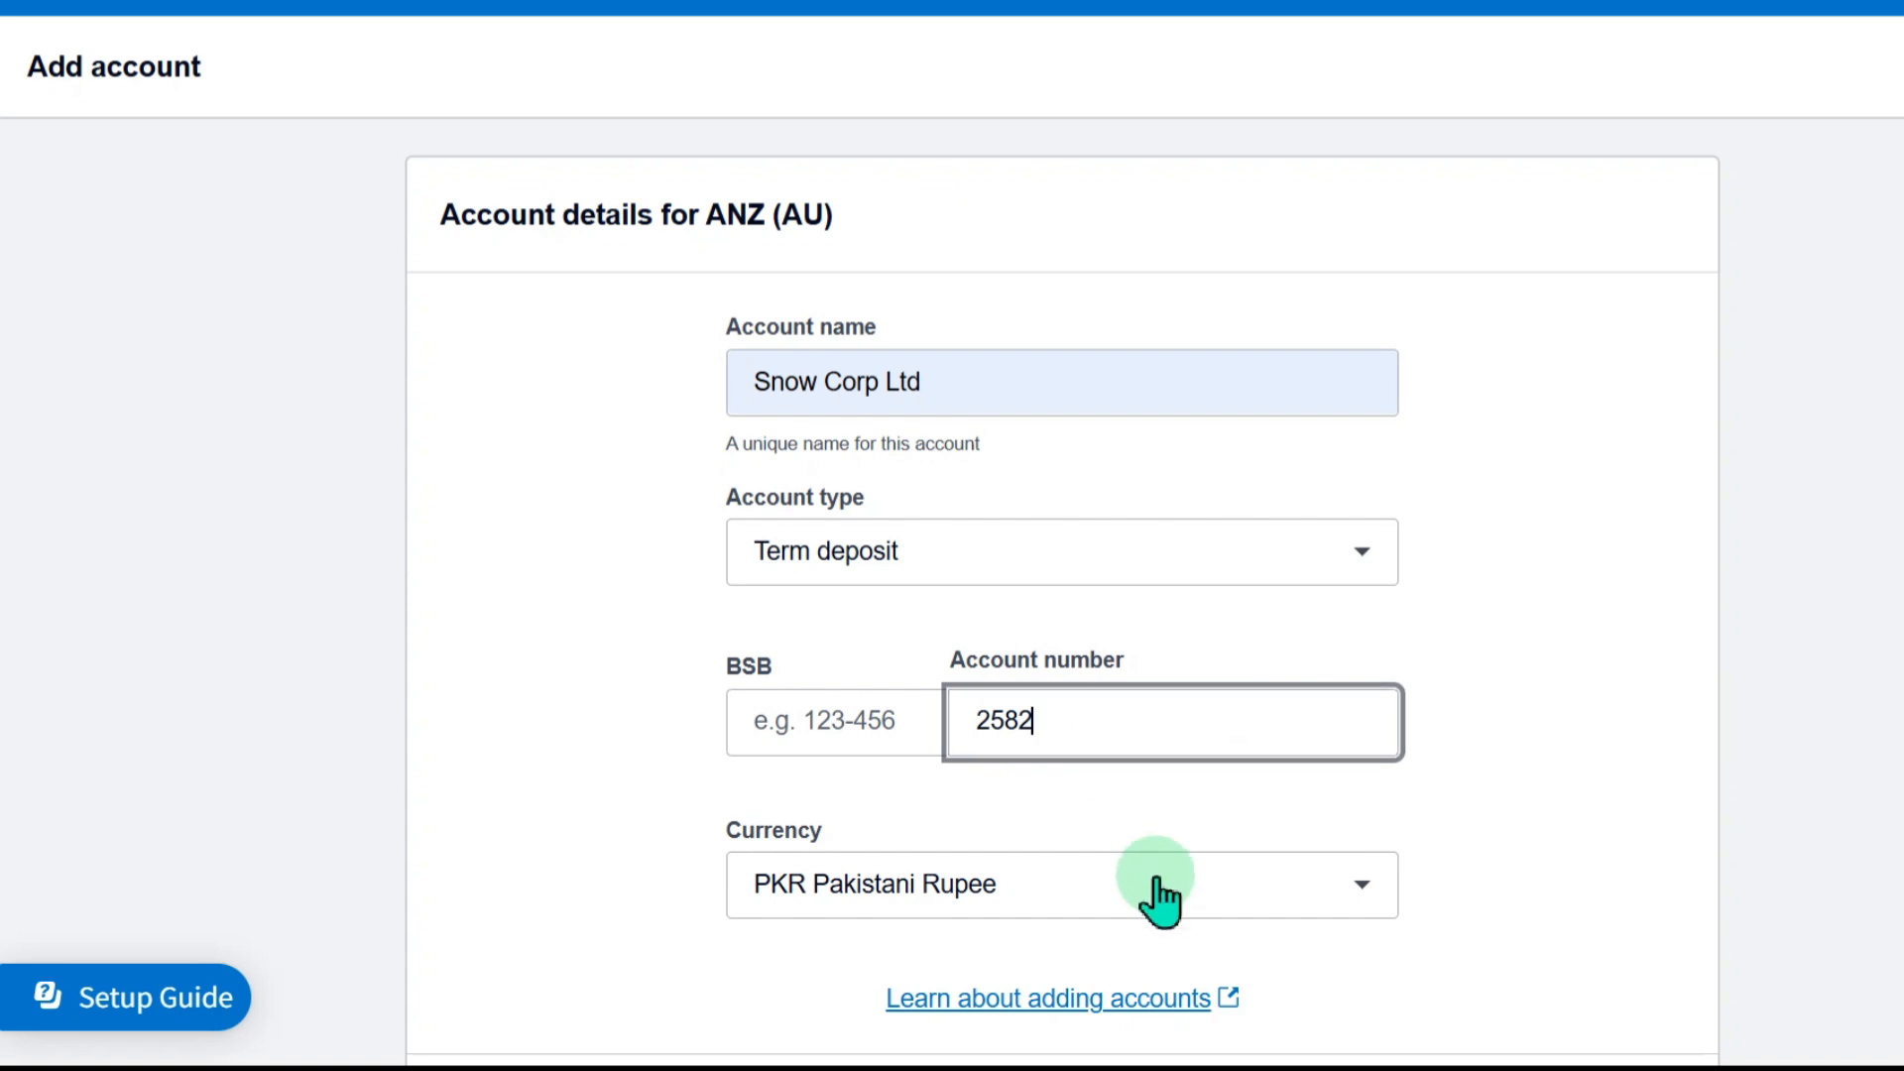
{"action": "scroll", "coordinate": [1148, 884], "scroll_direction": "down", "scroll_amount": 2}
{"action": "left_click", "coordinate": [1547, 977]}
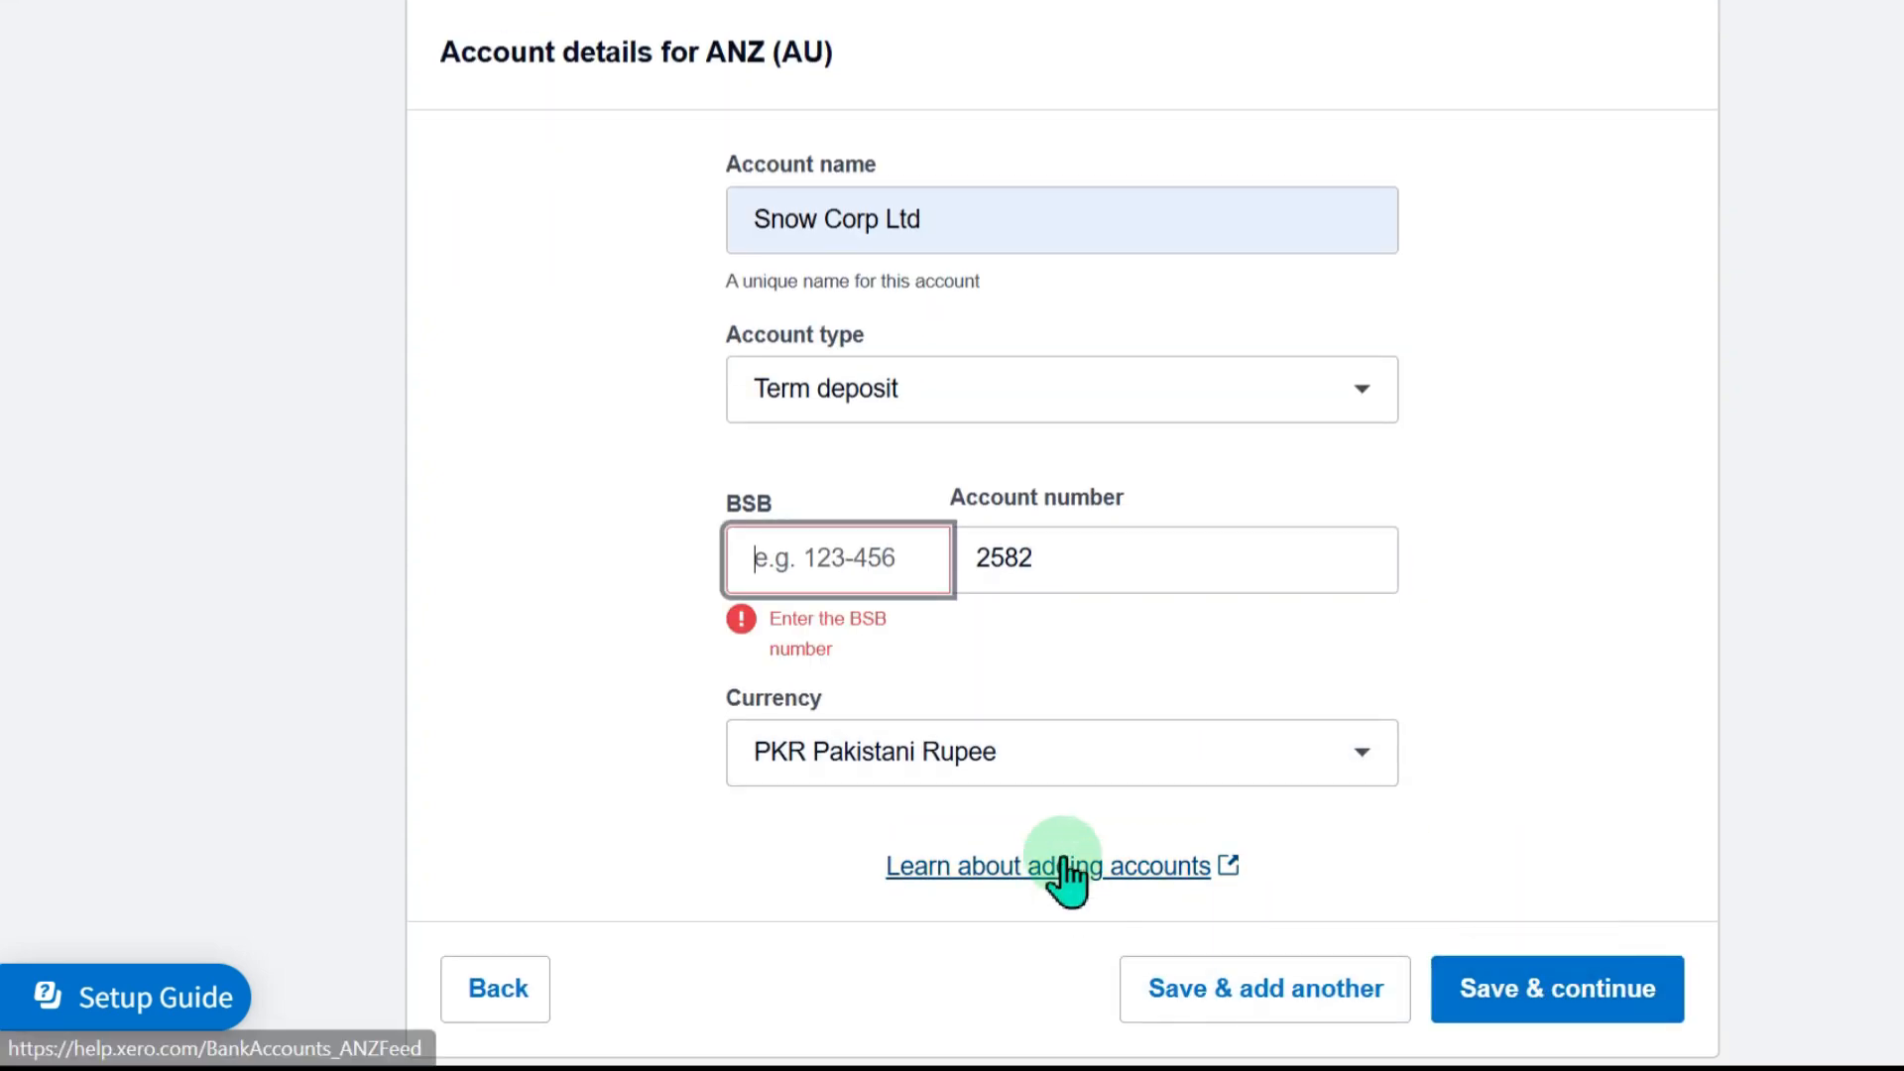
{"action": "left_click", "coordinate": [863, 573]}
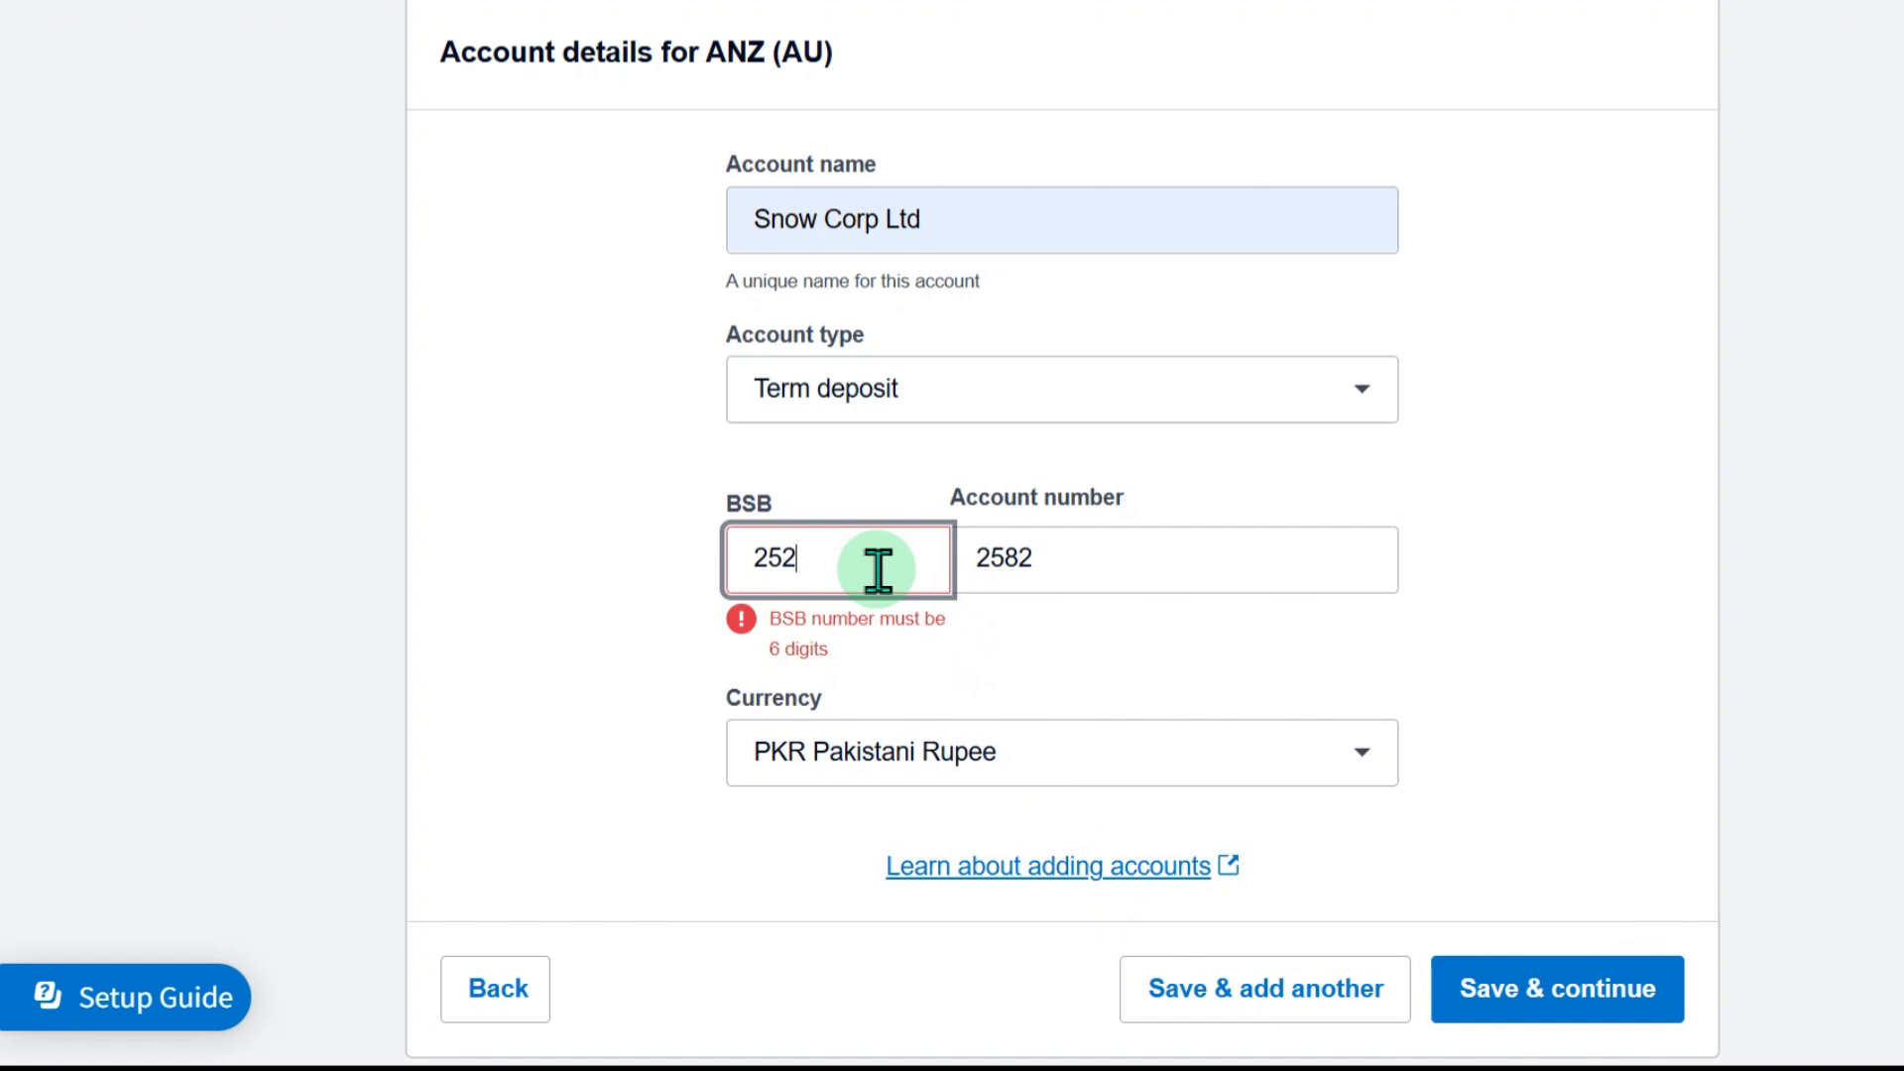
{"action": "type", "text": "252-258"}
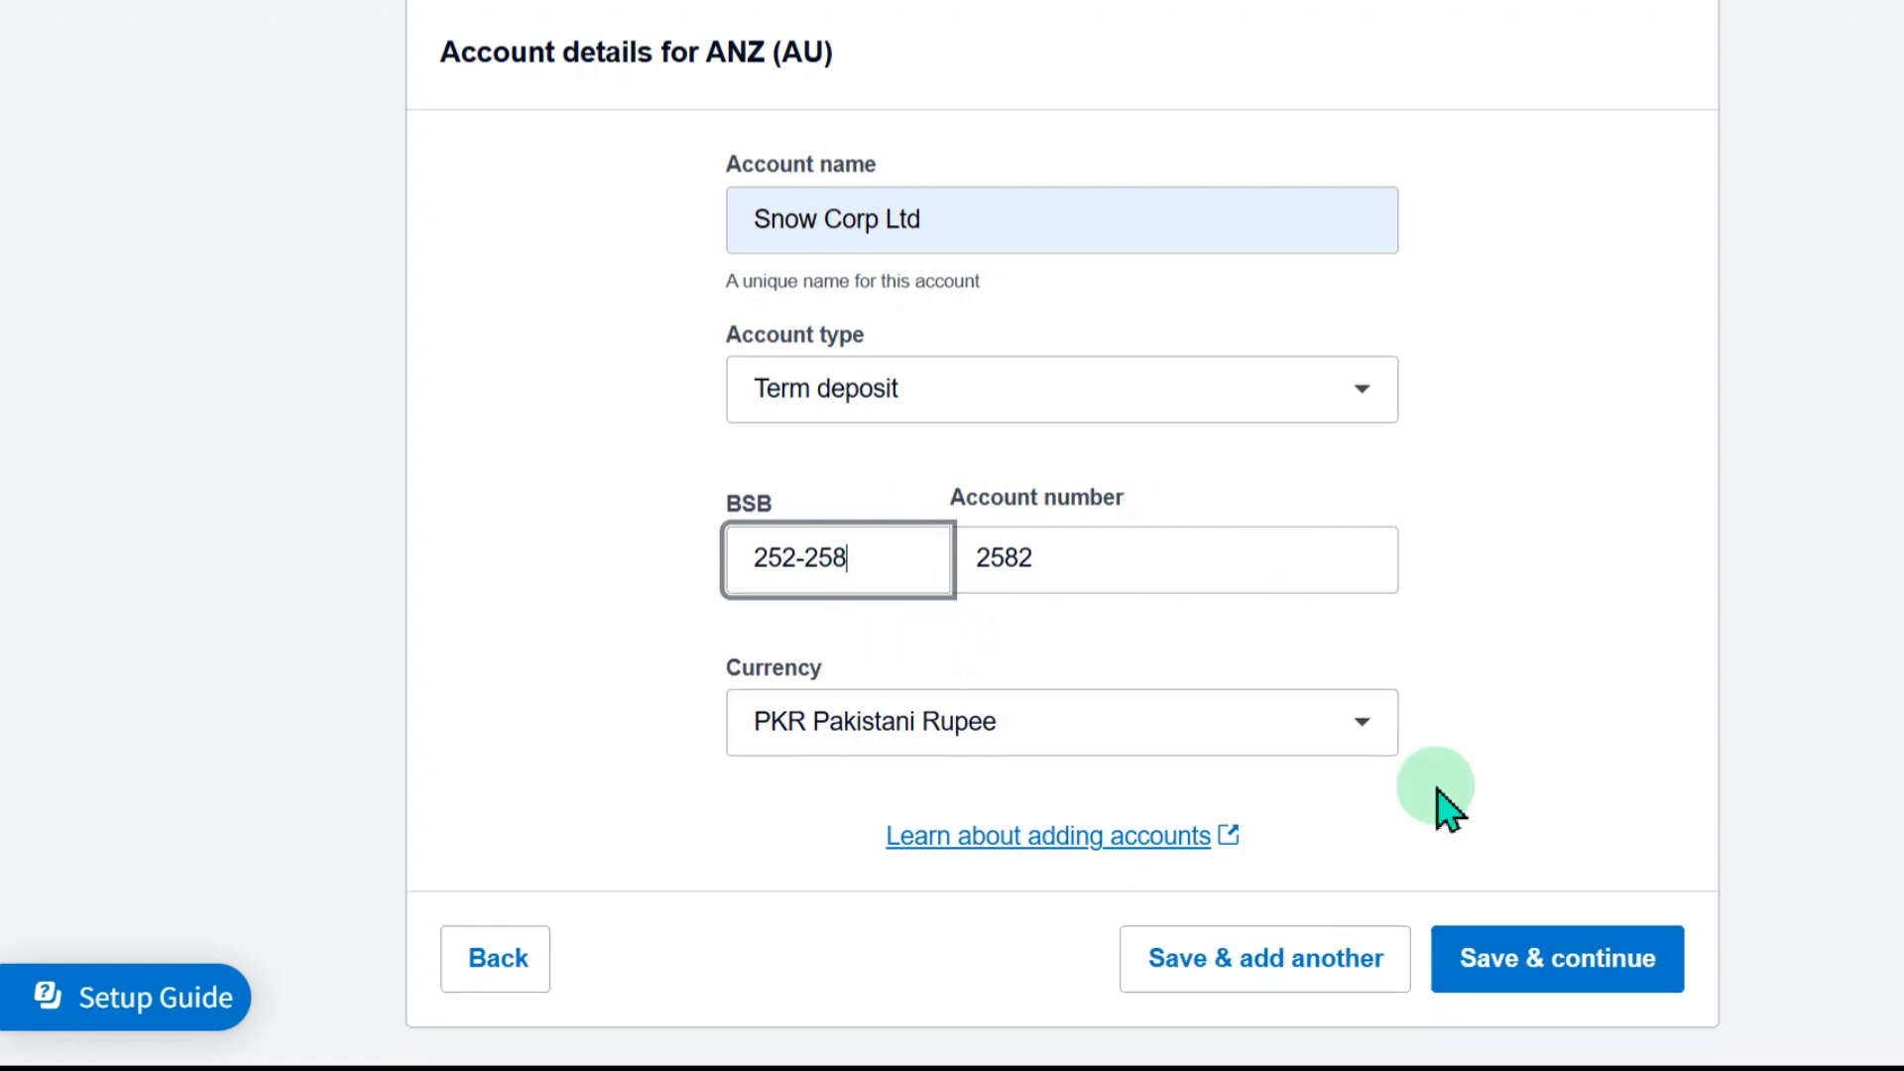
{"action": "left_click", "coordinate": [1543, 959]}
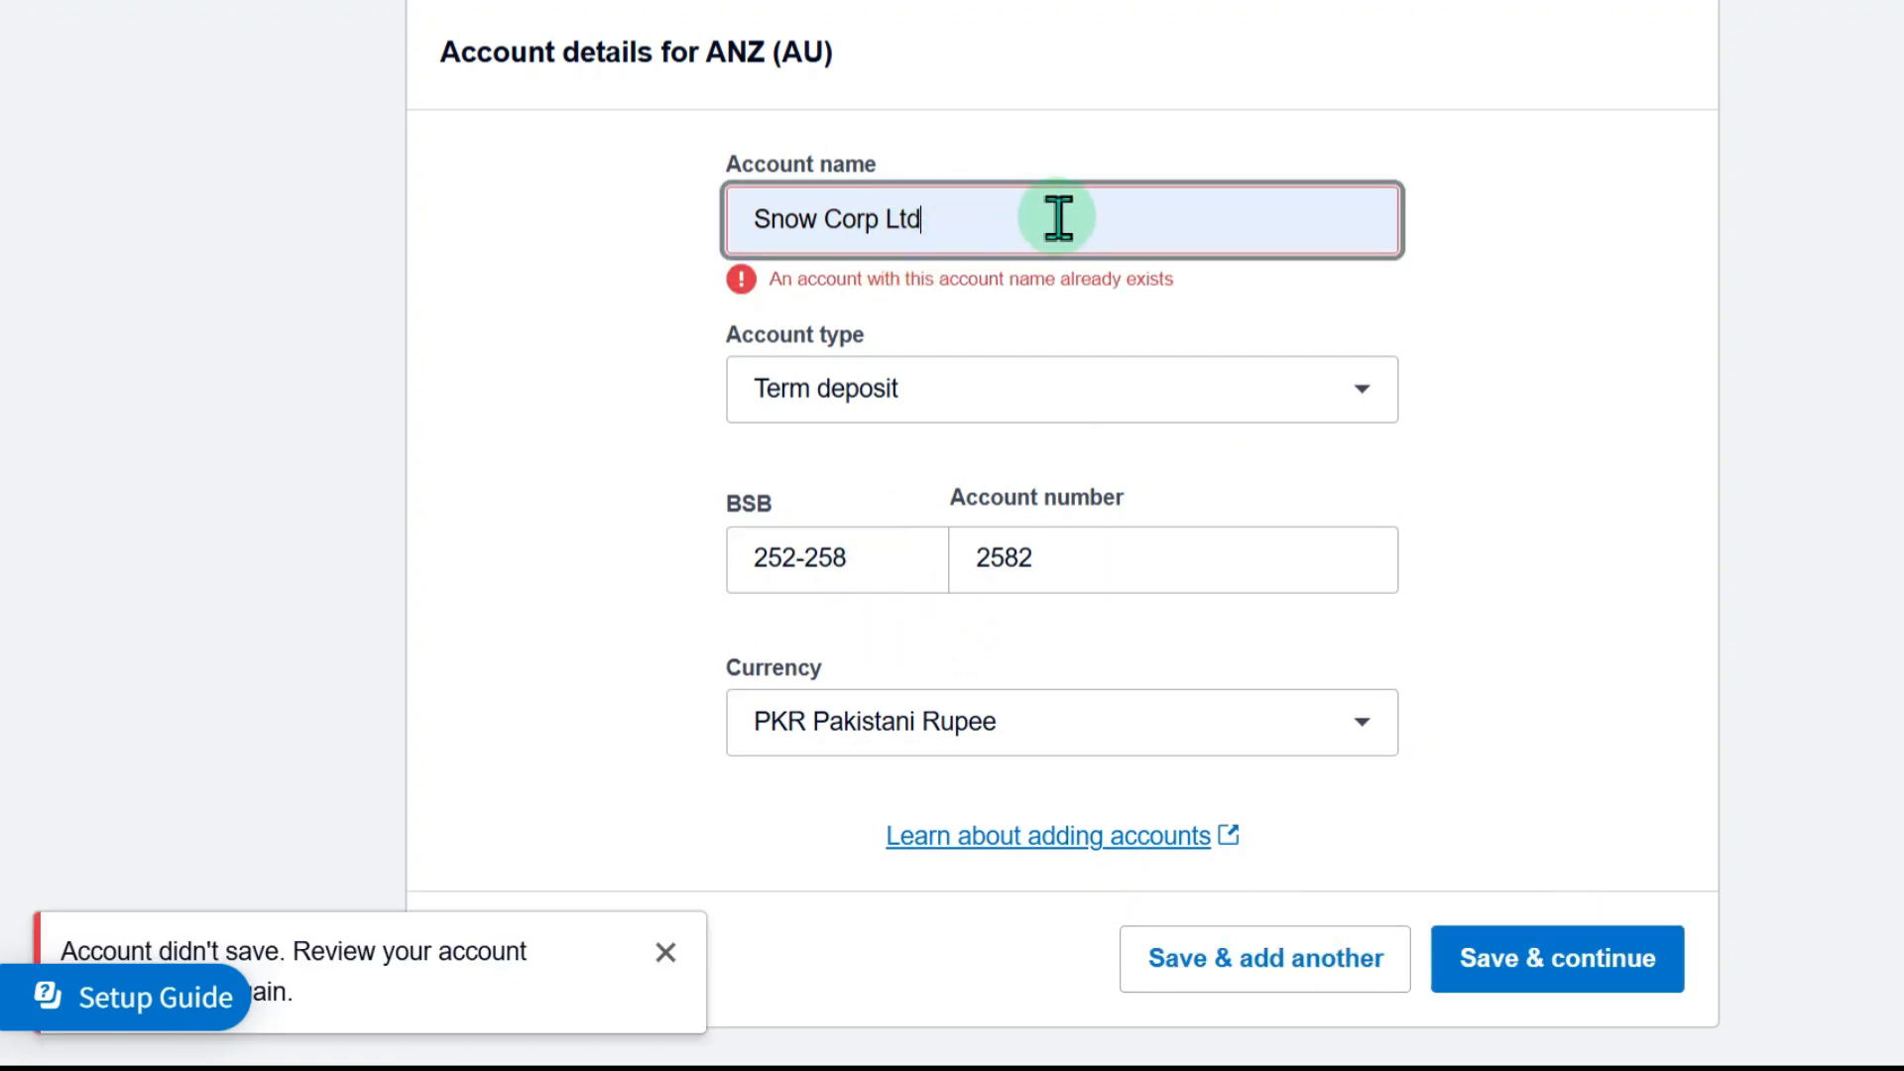
Shorten the account name to Snow Corp and save the new ANZ bank account
{"action": "left_click", "coordinate": [932, 235]}
{"action": "key", "text": "BackSpace"}
{"action": "key", "text": "BackSpace"}
{"action": "key", "text": "BackSpace"}
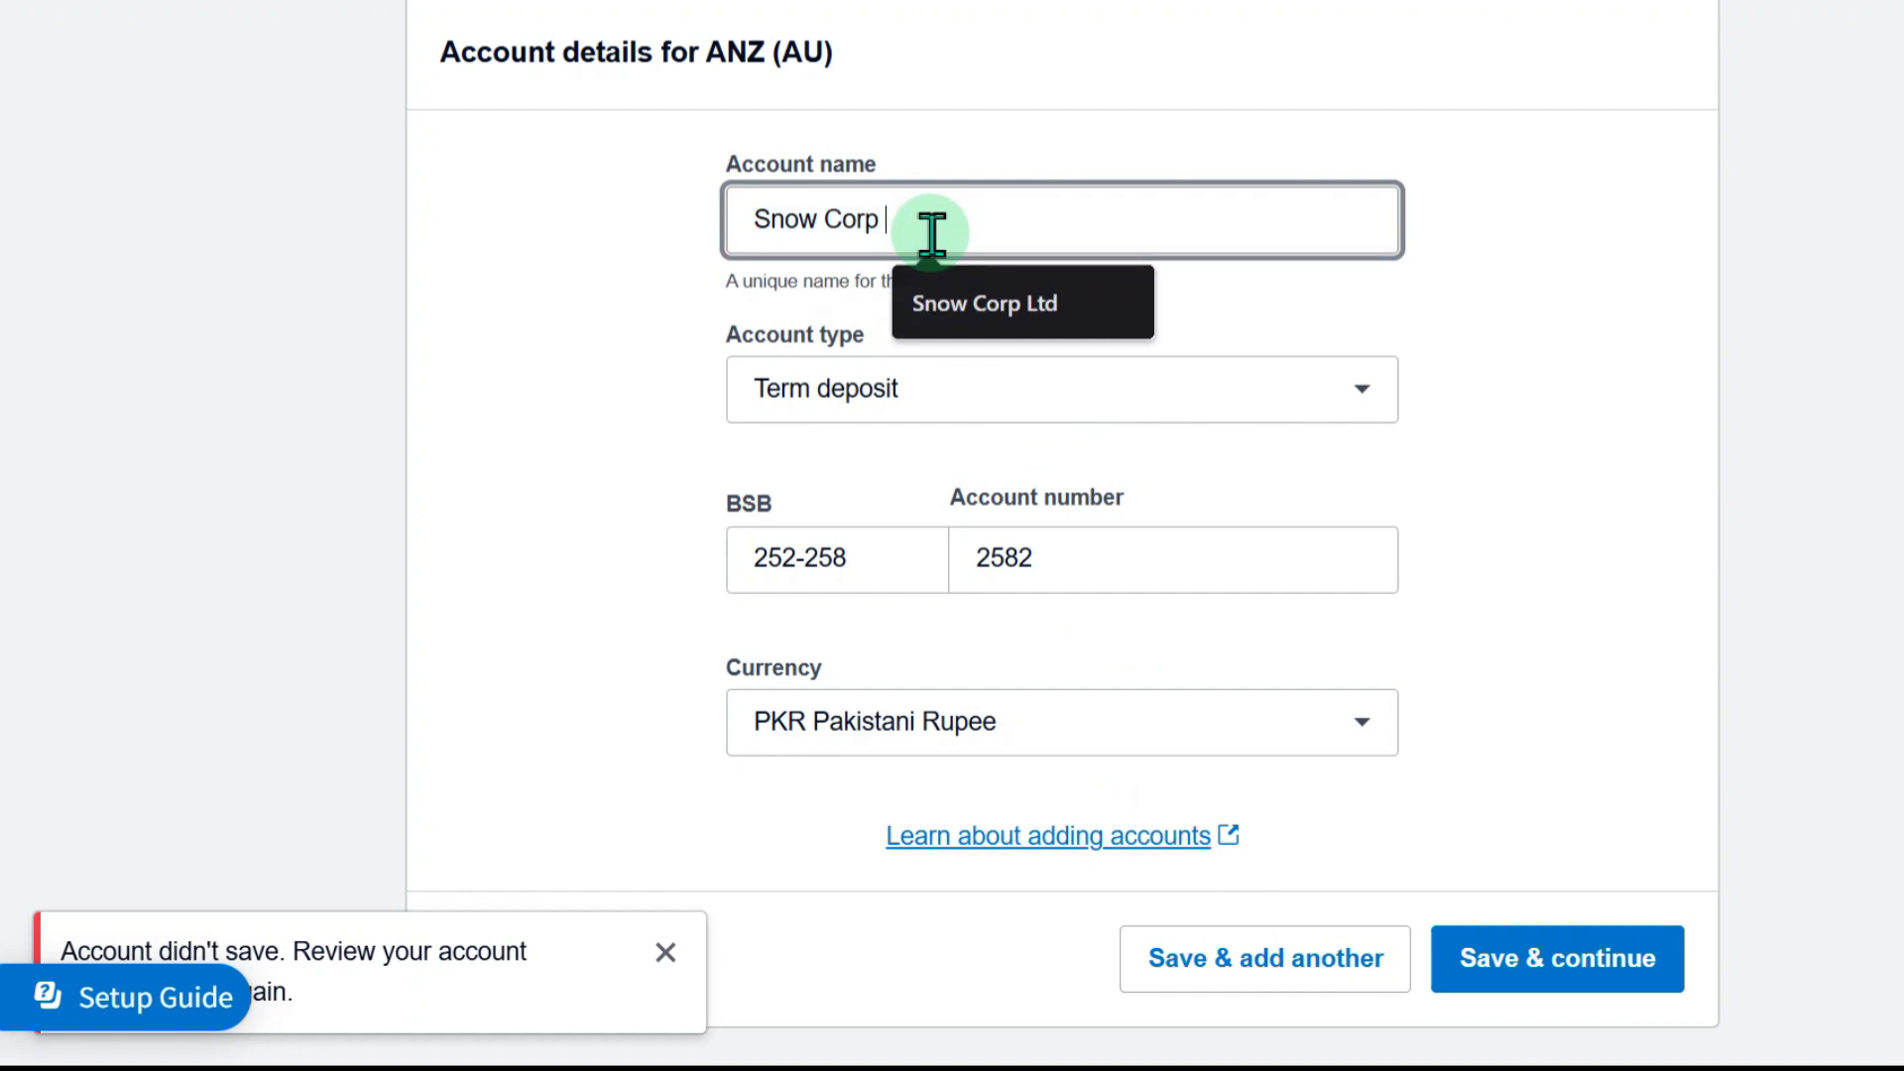
{"action": "left_click", "coordinate": [1557, 962]}
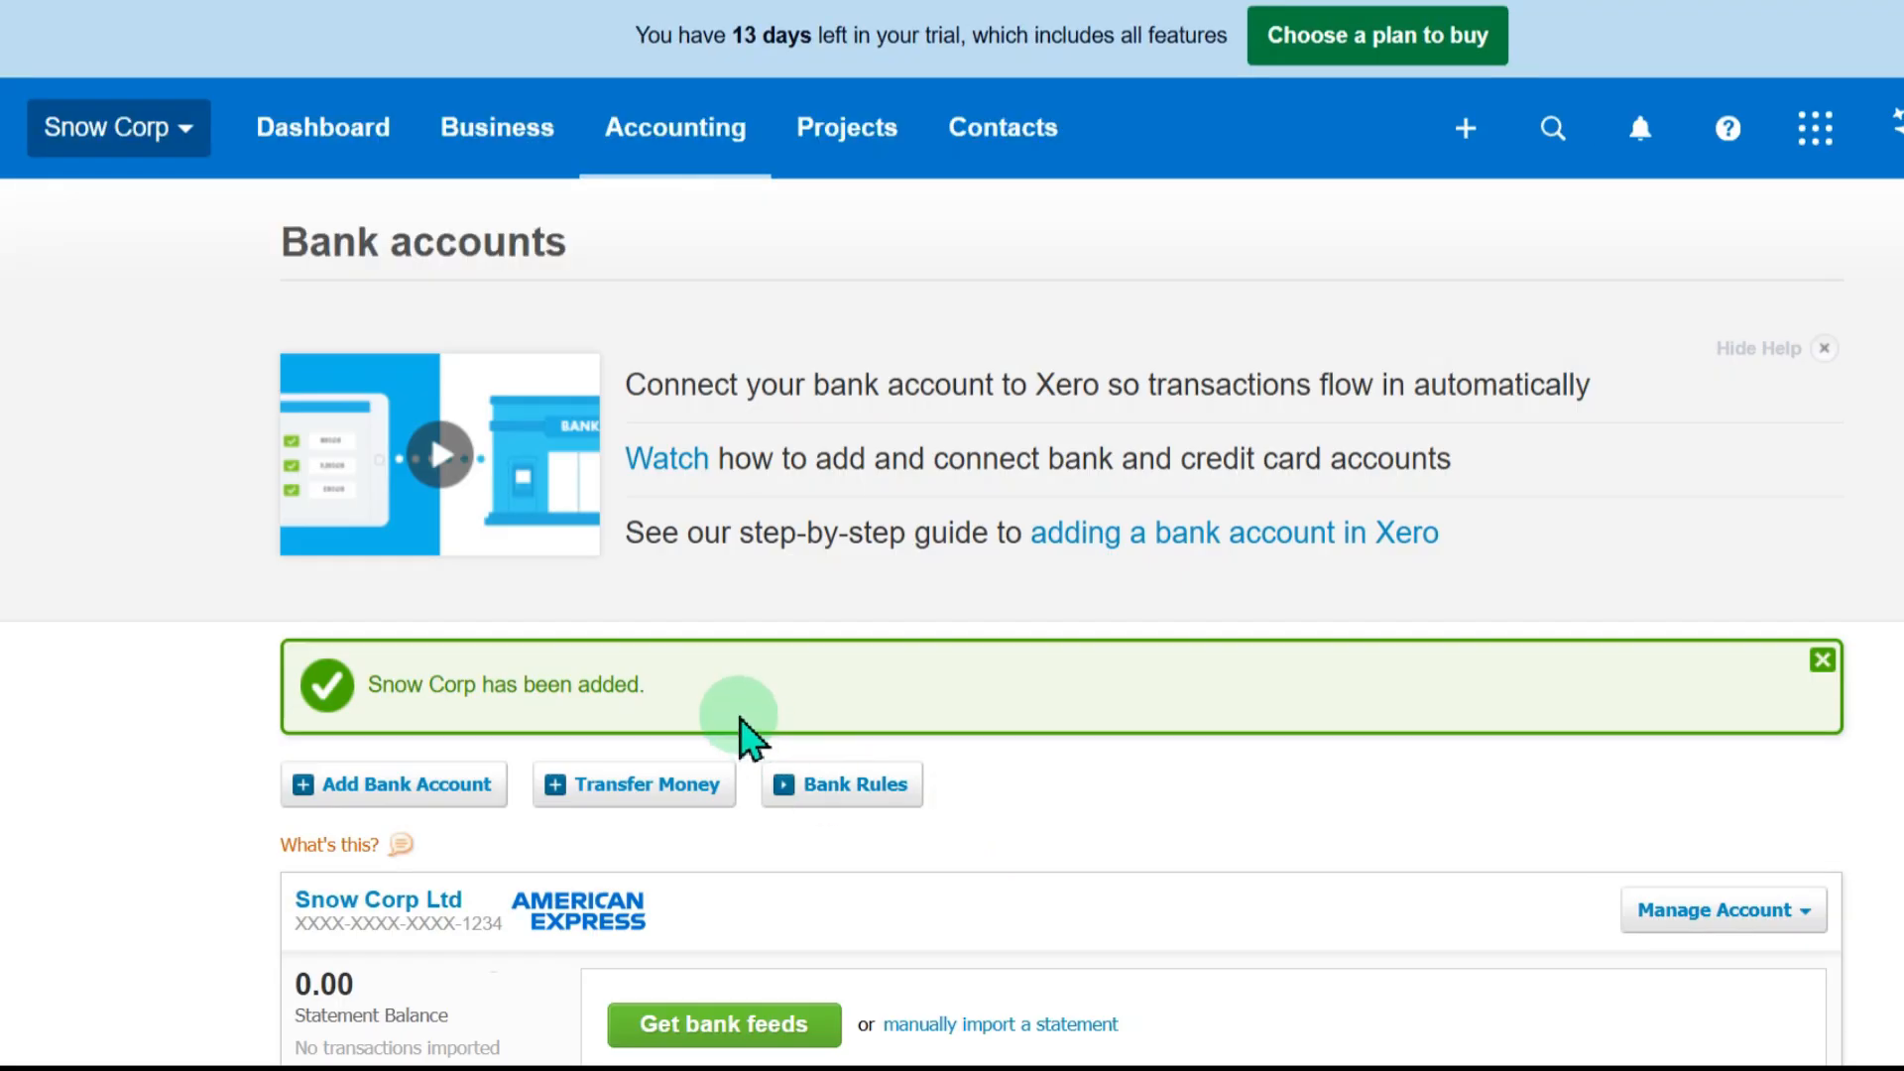
Check the added account in the bank accounts list and open the organisation settings for Snow Corp
{"action": "scroll", "coordinate": [978, 498], "scroll_direction": "down", "scroll_amount": 4}
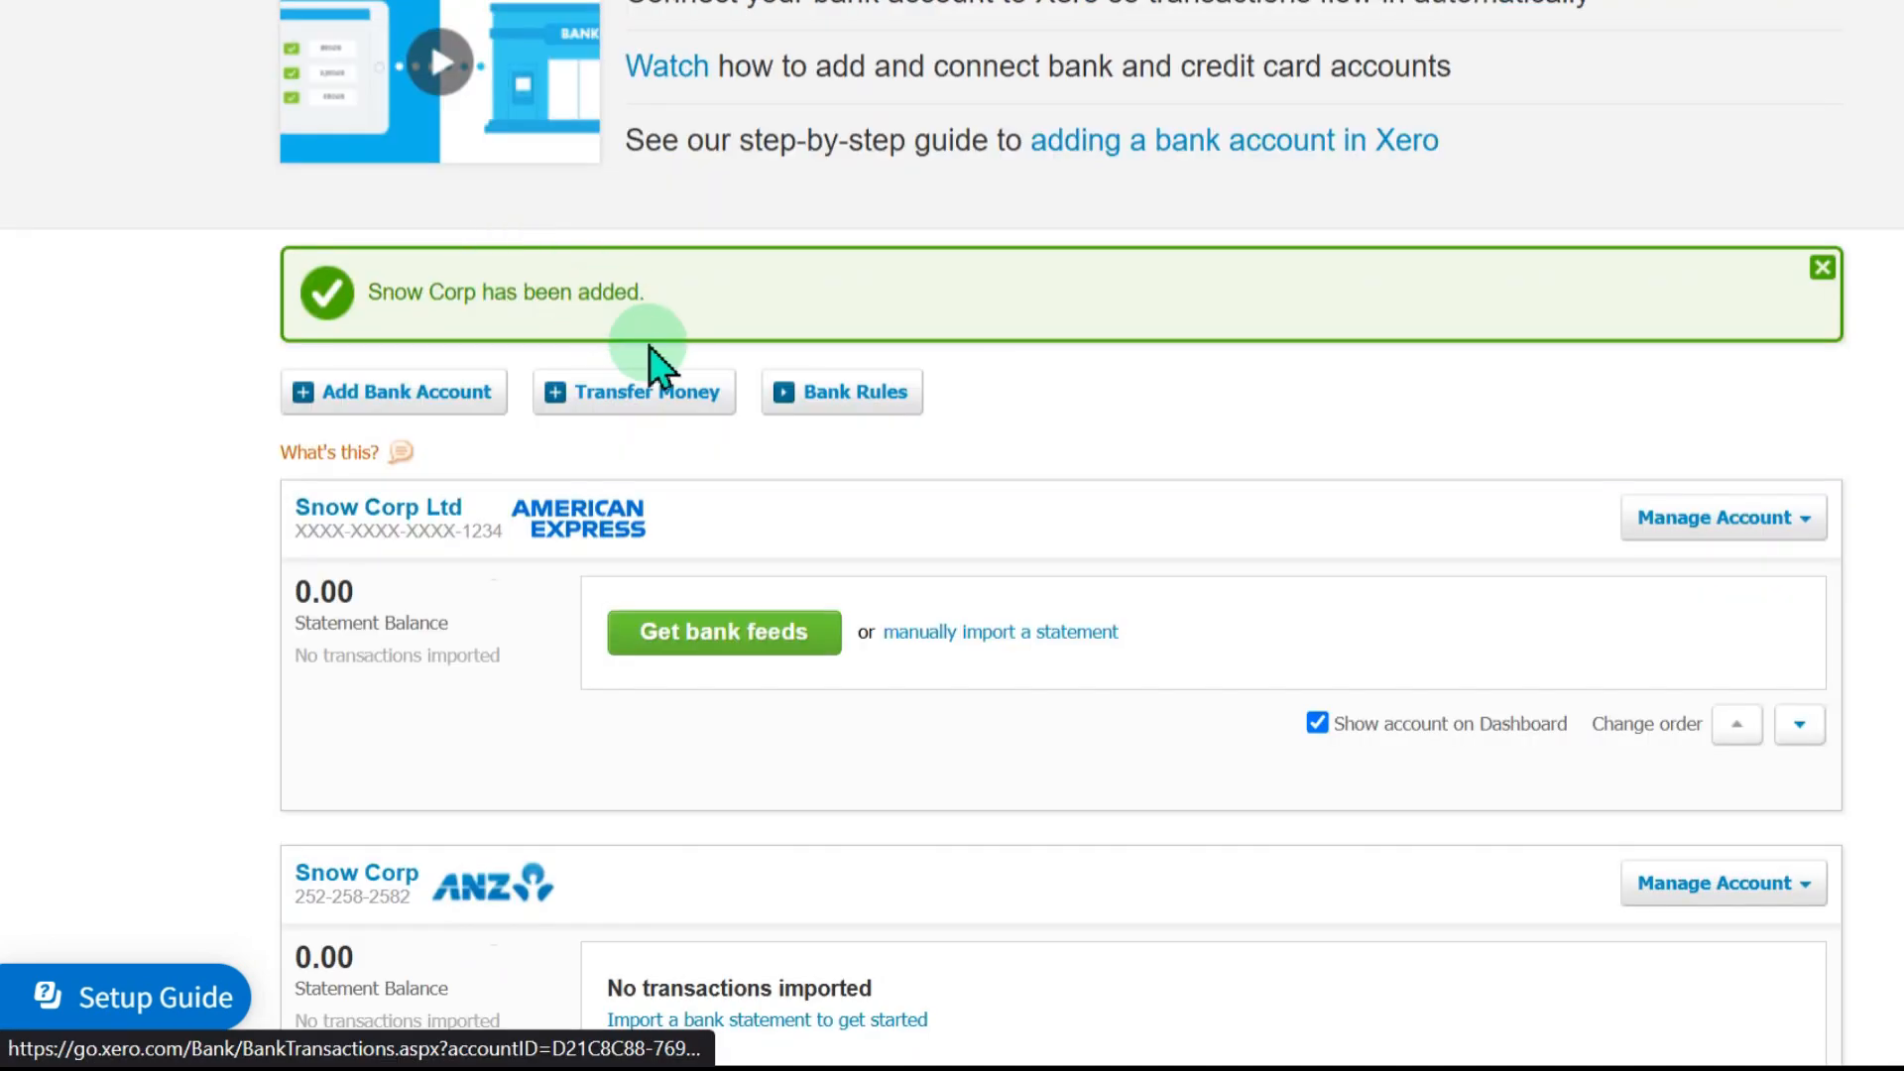
{"action": "scroll", "coordinate": [648, 347], "scroll_direction": "down", "scroll_amount": 2}
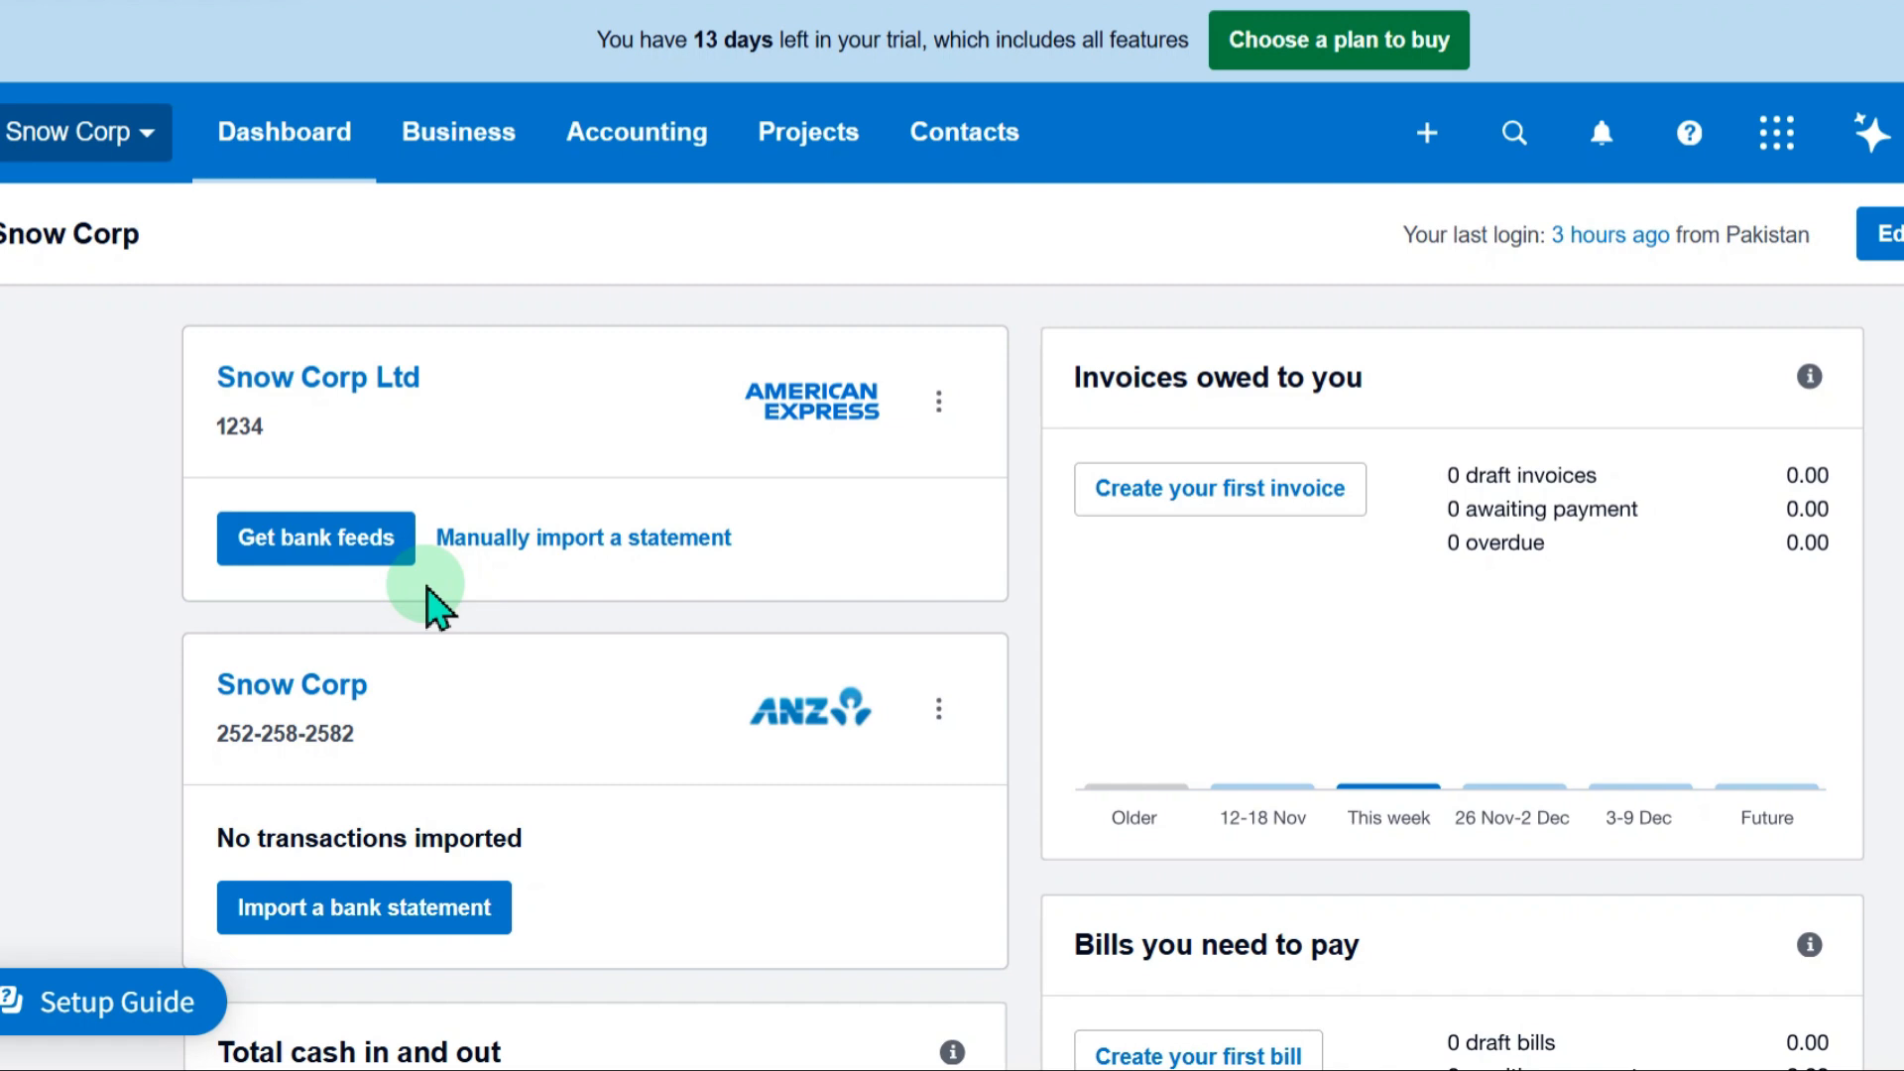
{"action": "left_click", "coordinate": [144, 144]}
{"action": "left_click", "coordinate": [137, 508]}
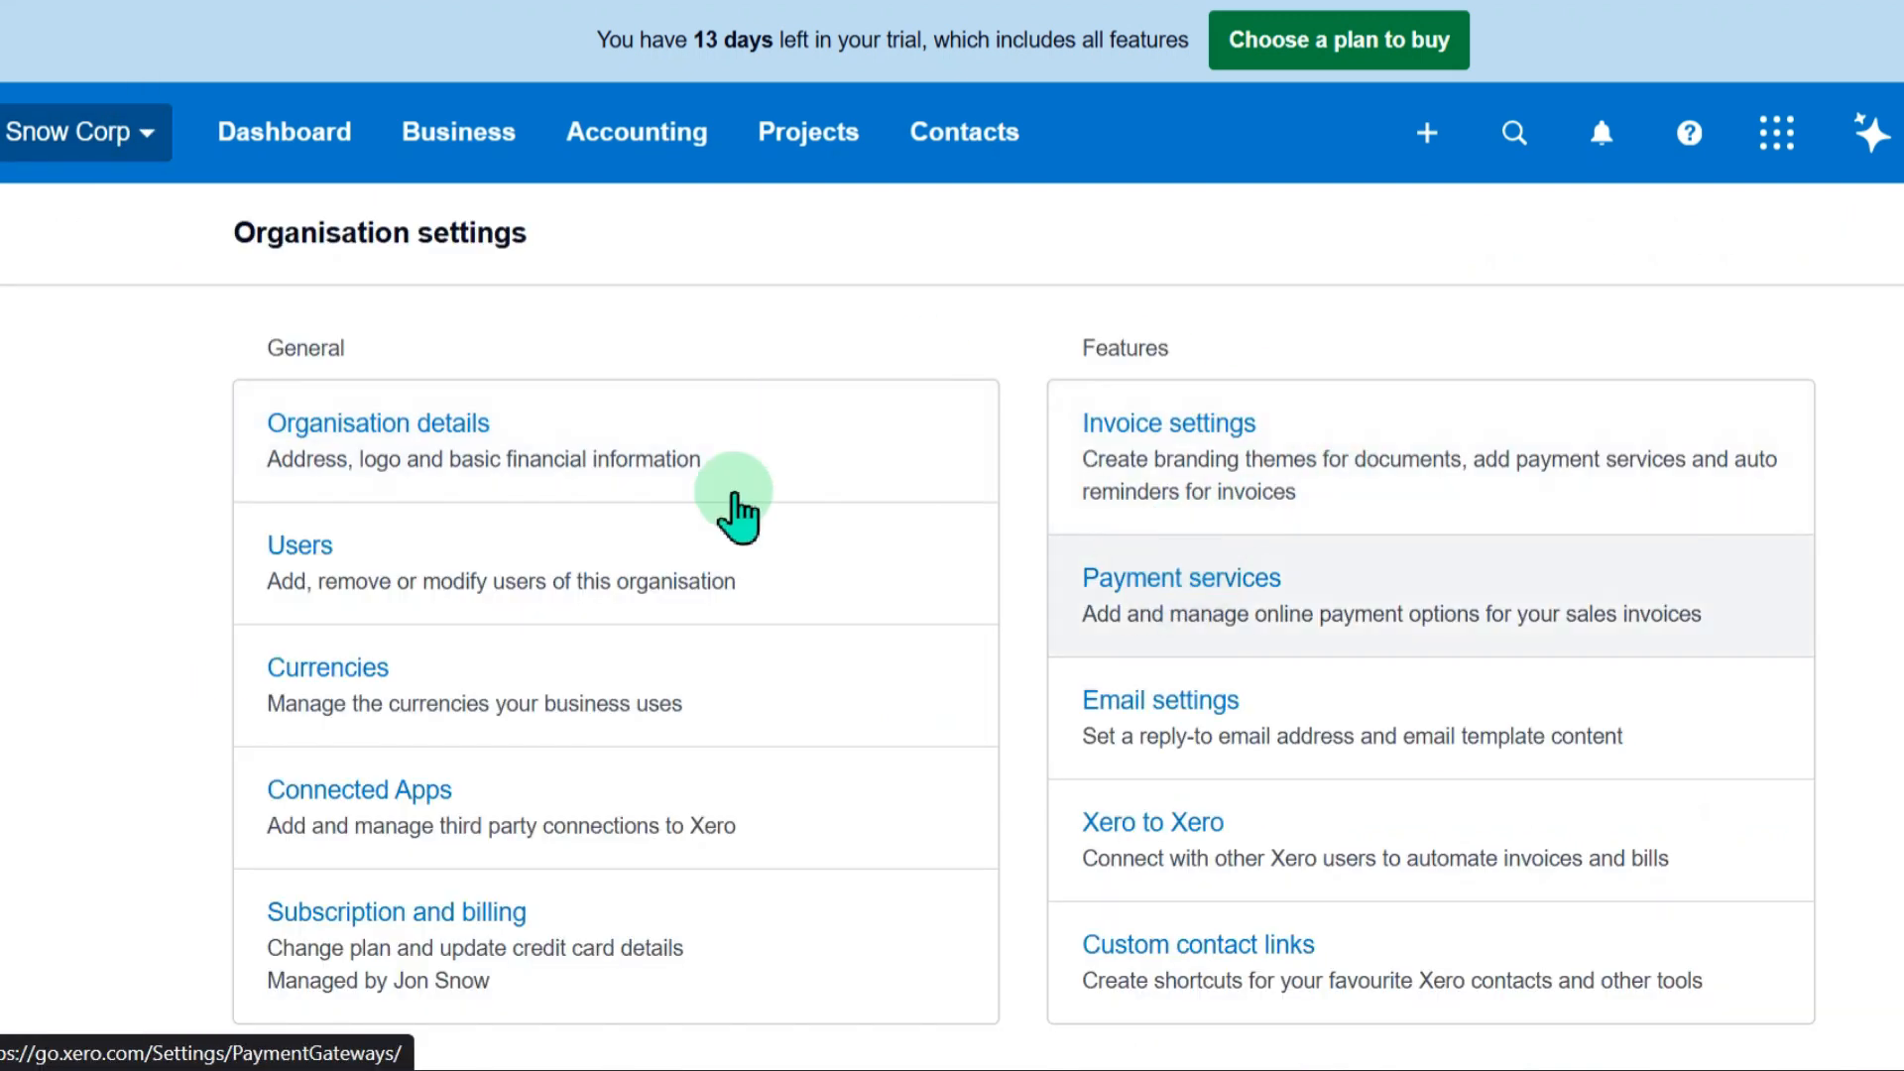
Open the payment services settings, review the payment methods, and start adding a new PayPal connection
{"action": "left_click", "coordinate": [714, 497]}
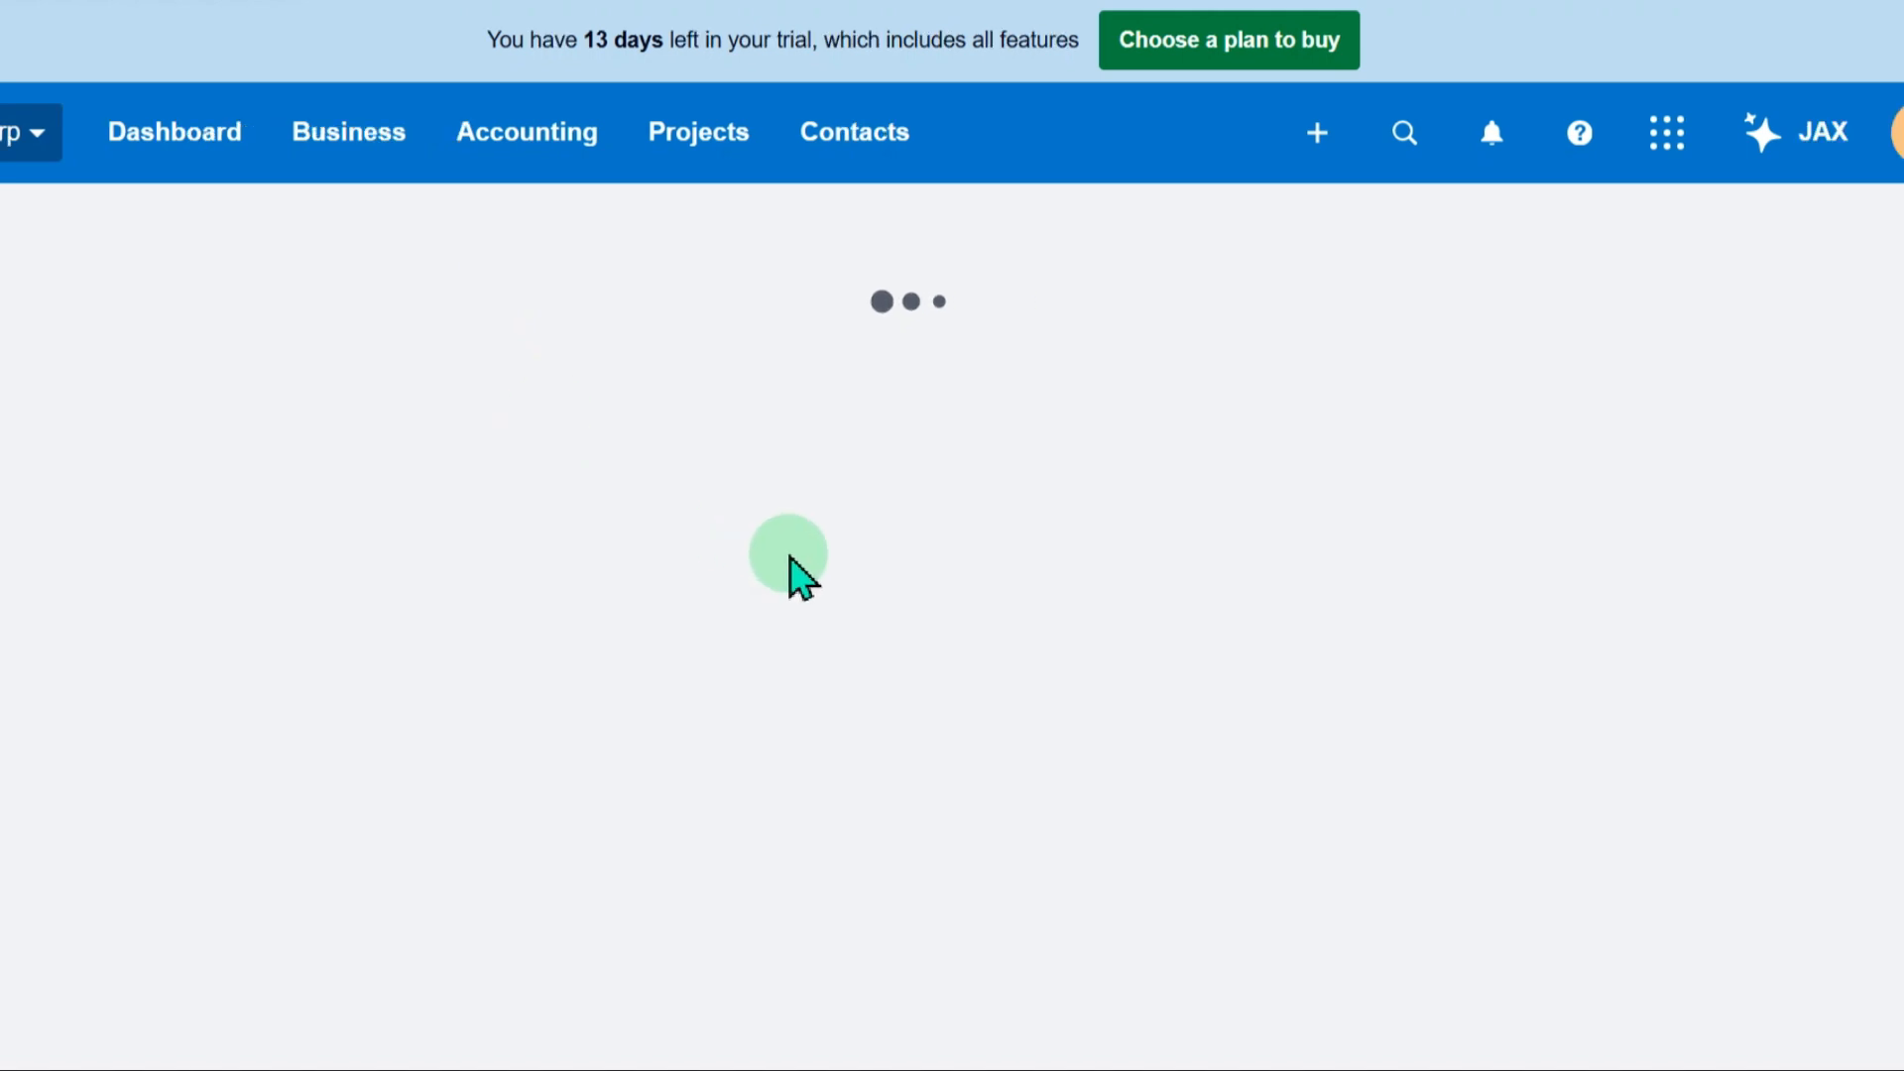
{"action": "scroll", "coordinate": [790, 557], "scroll_direction": "down", "scroll_amount": 6}
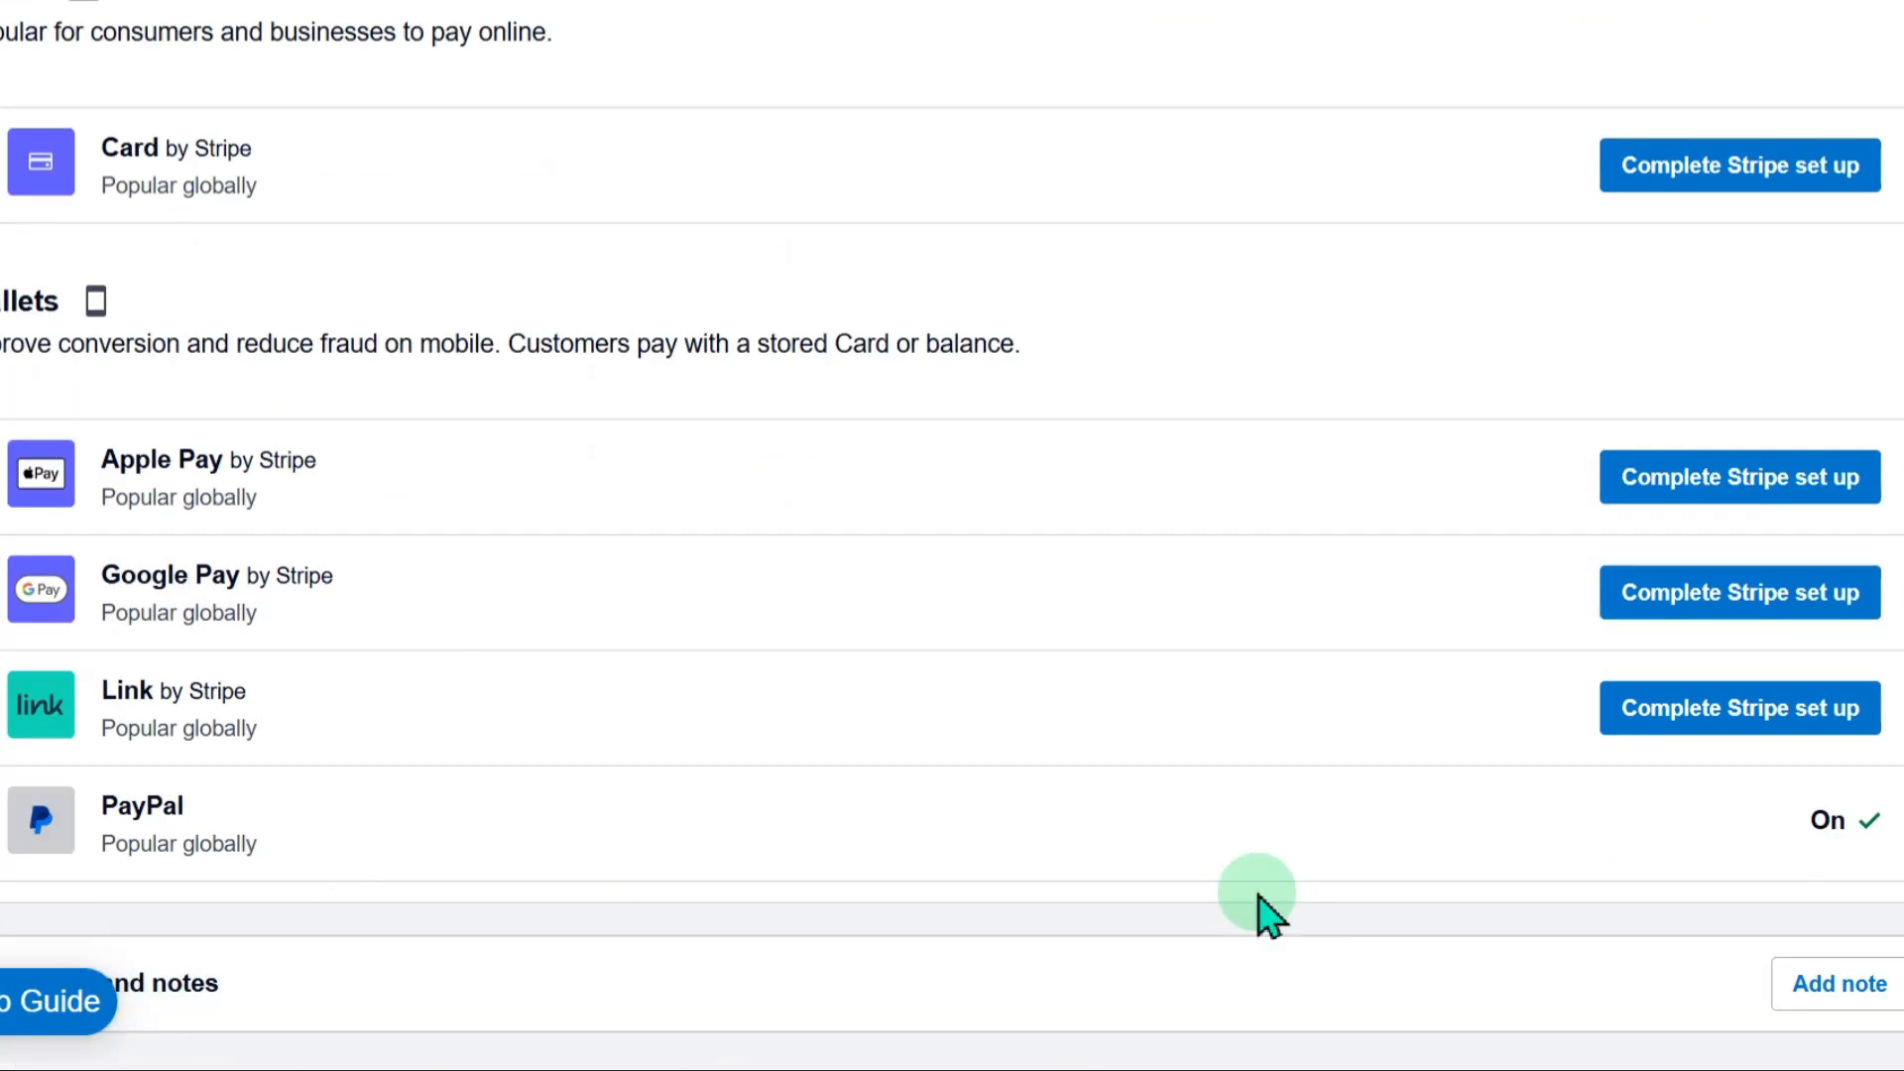
{"action": "scroll", "coordinate": [688, 977], "scroll_direction": "up", "scroll_amount": 6}
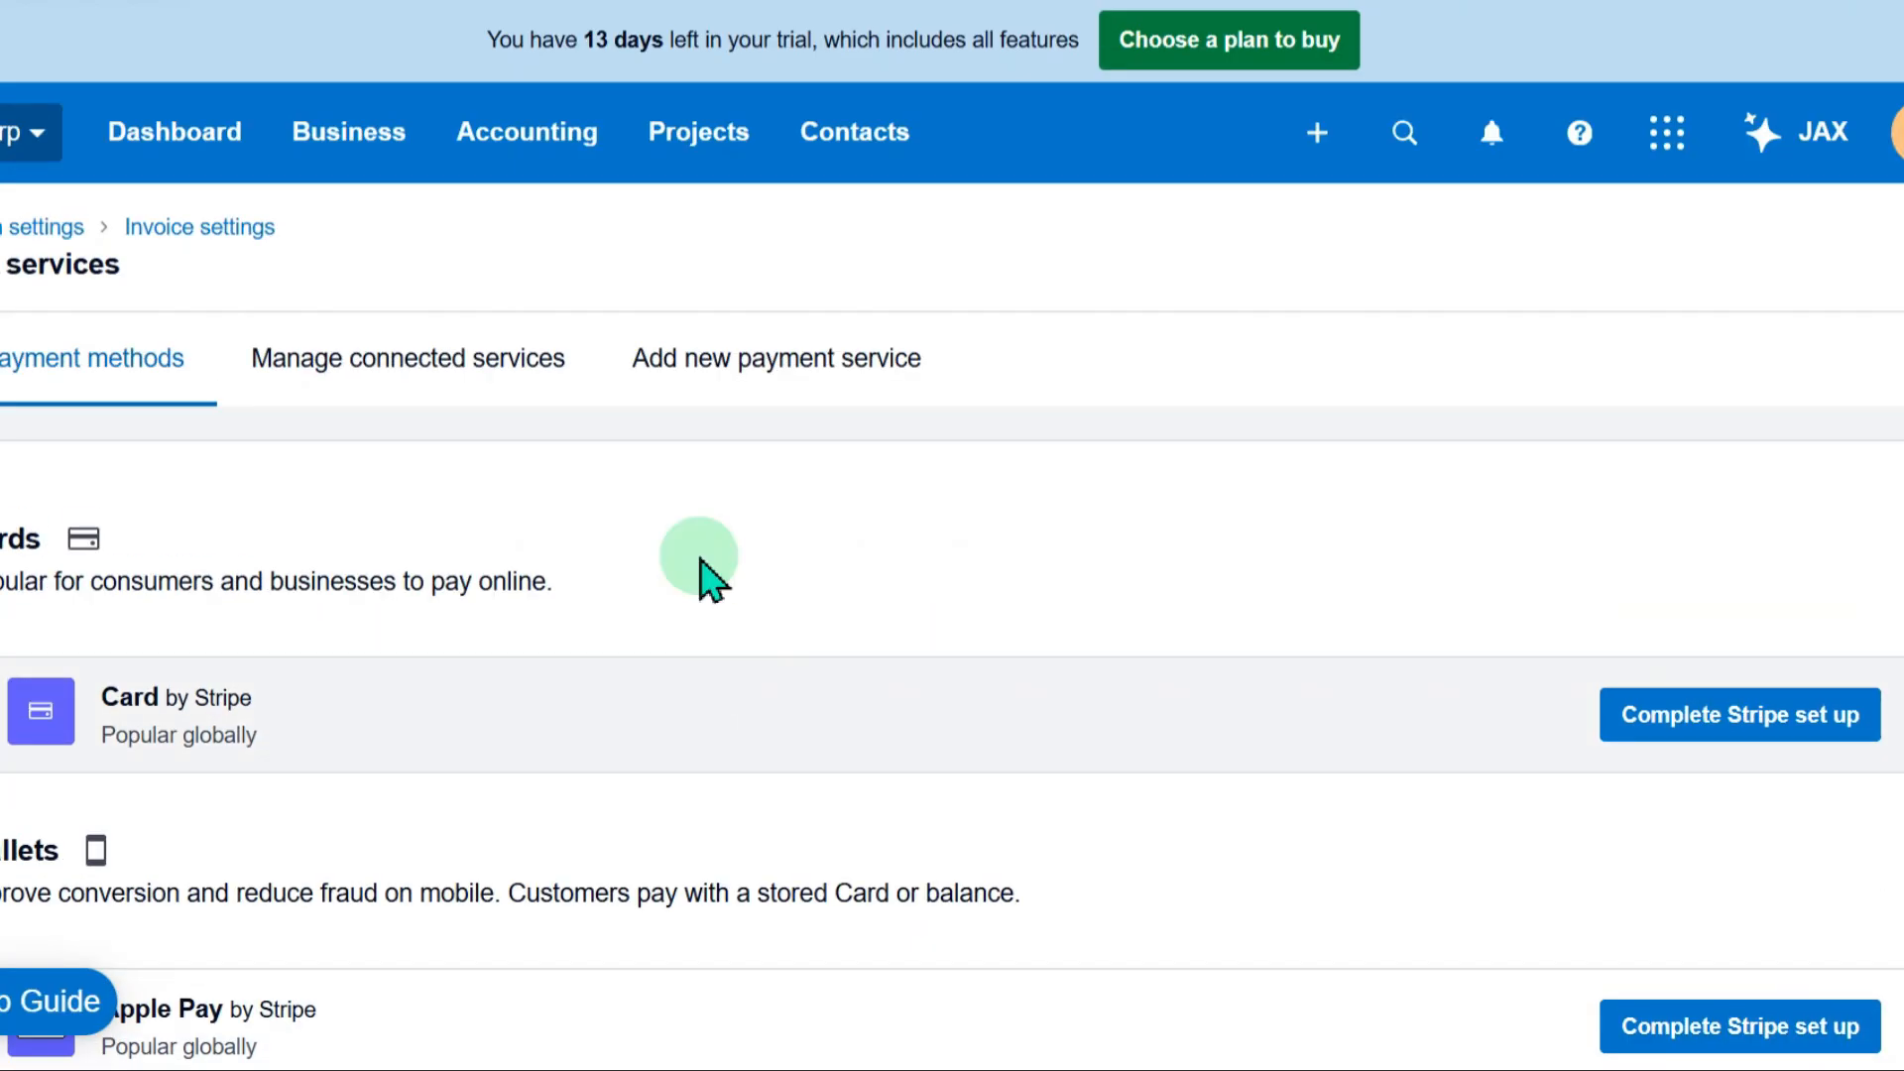
{"action": "left_click", "coordinate": [686, 372]}
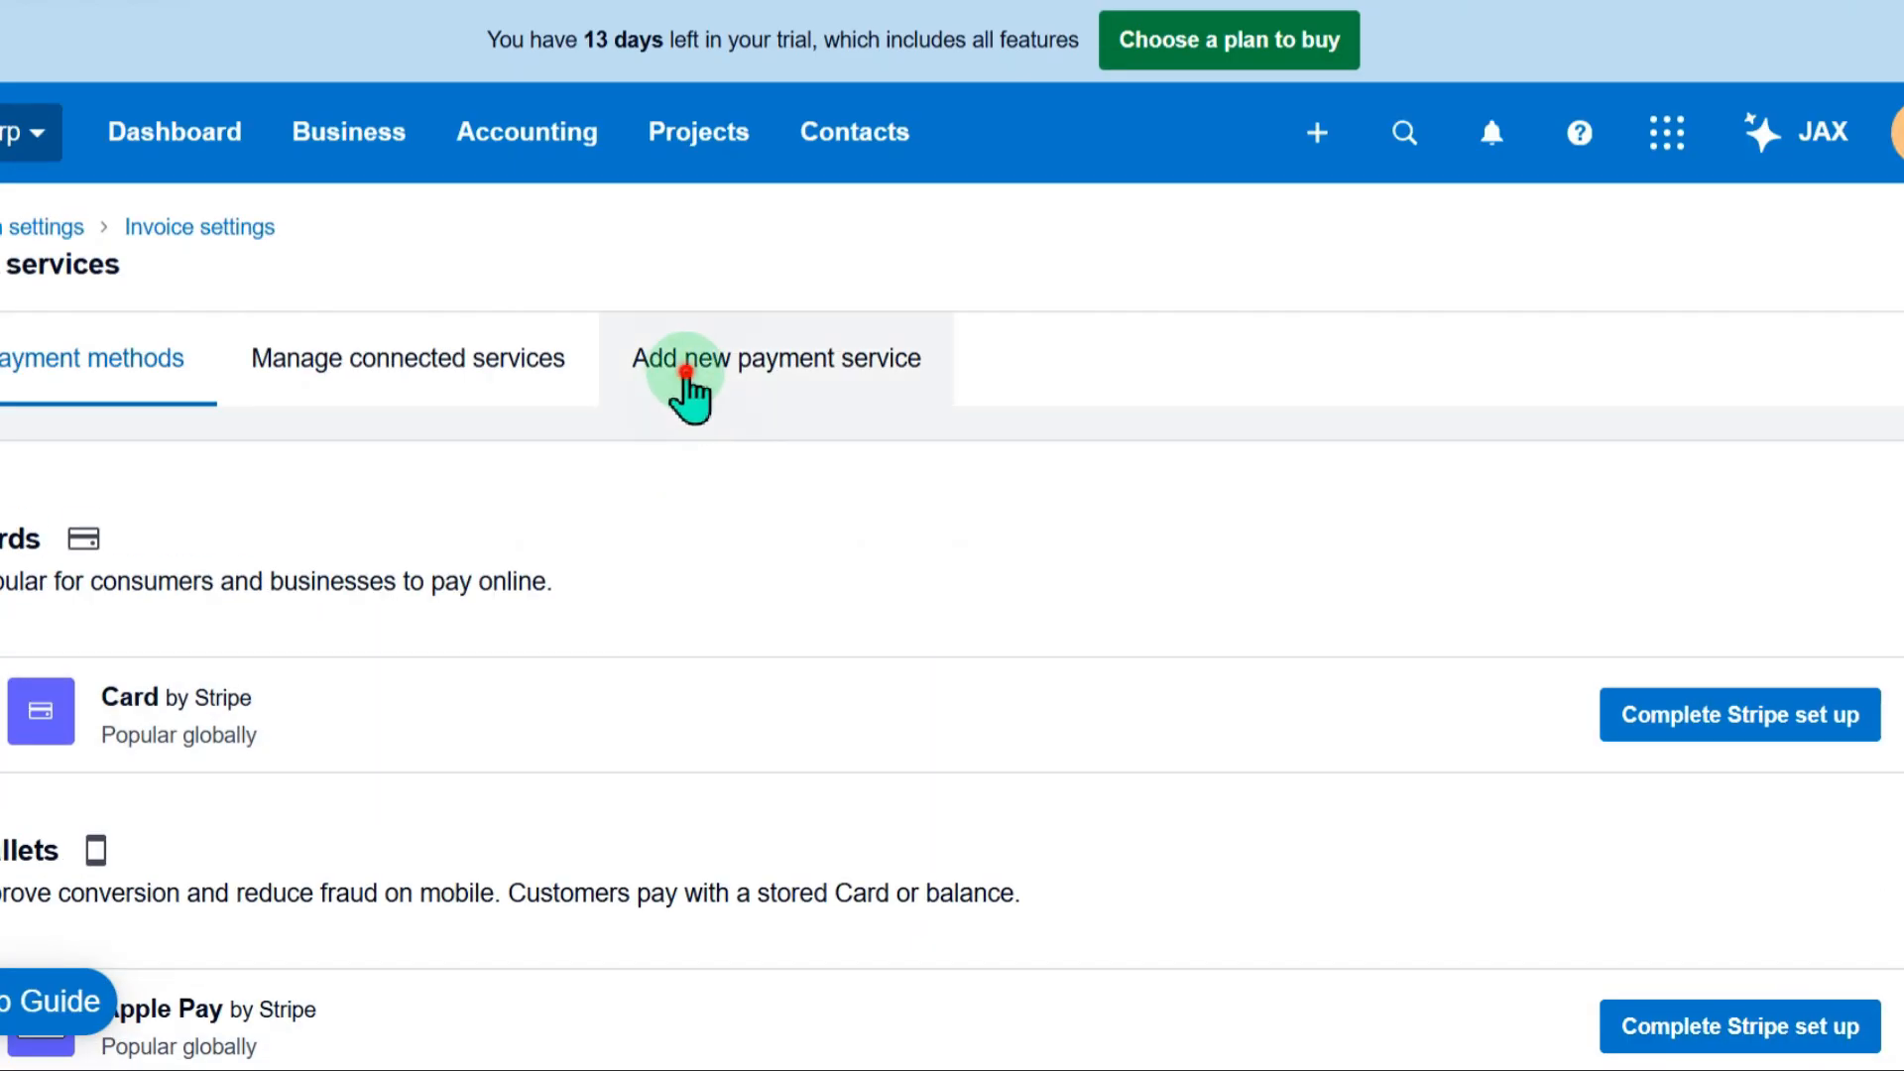
{"action": "left_click", "coordinate": [1735, 578]}
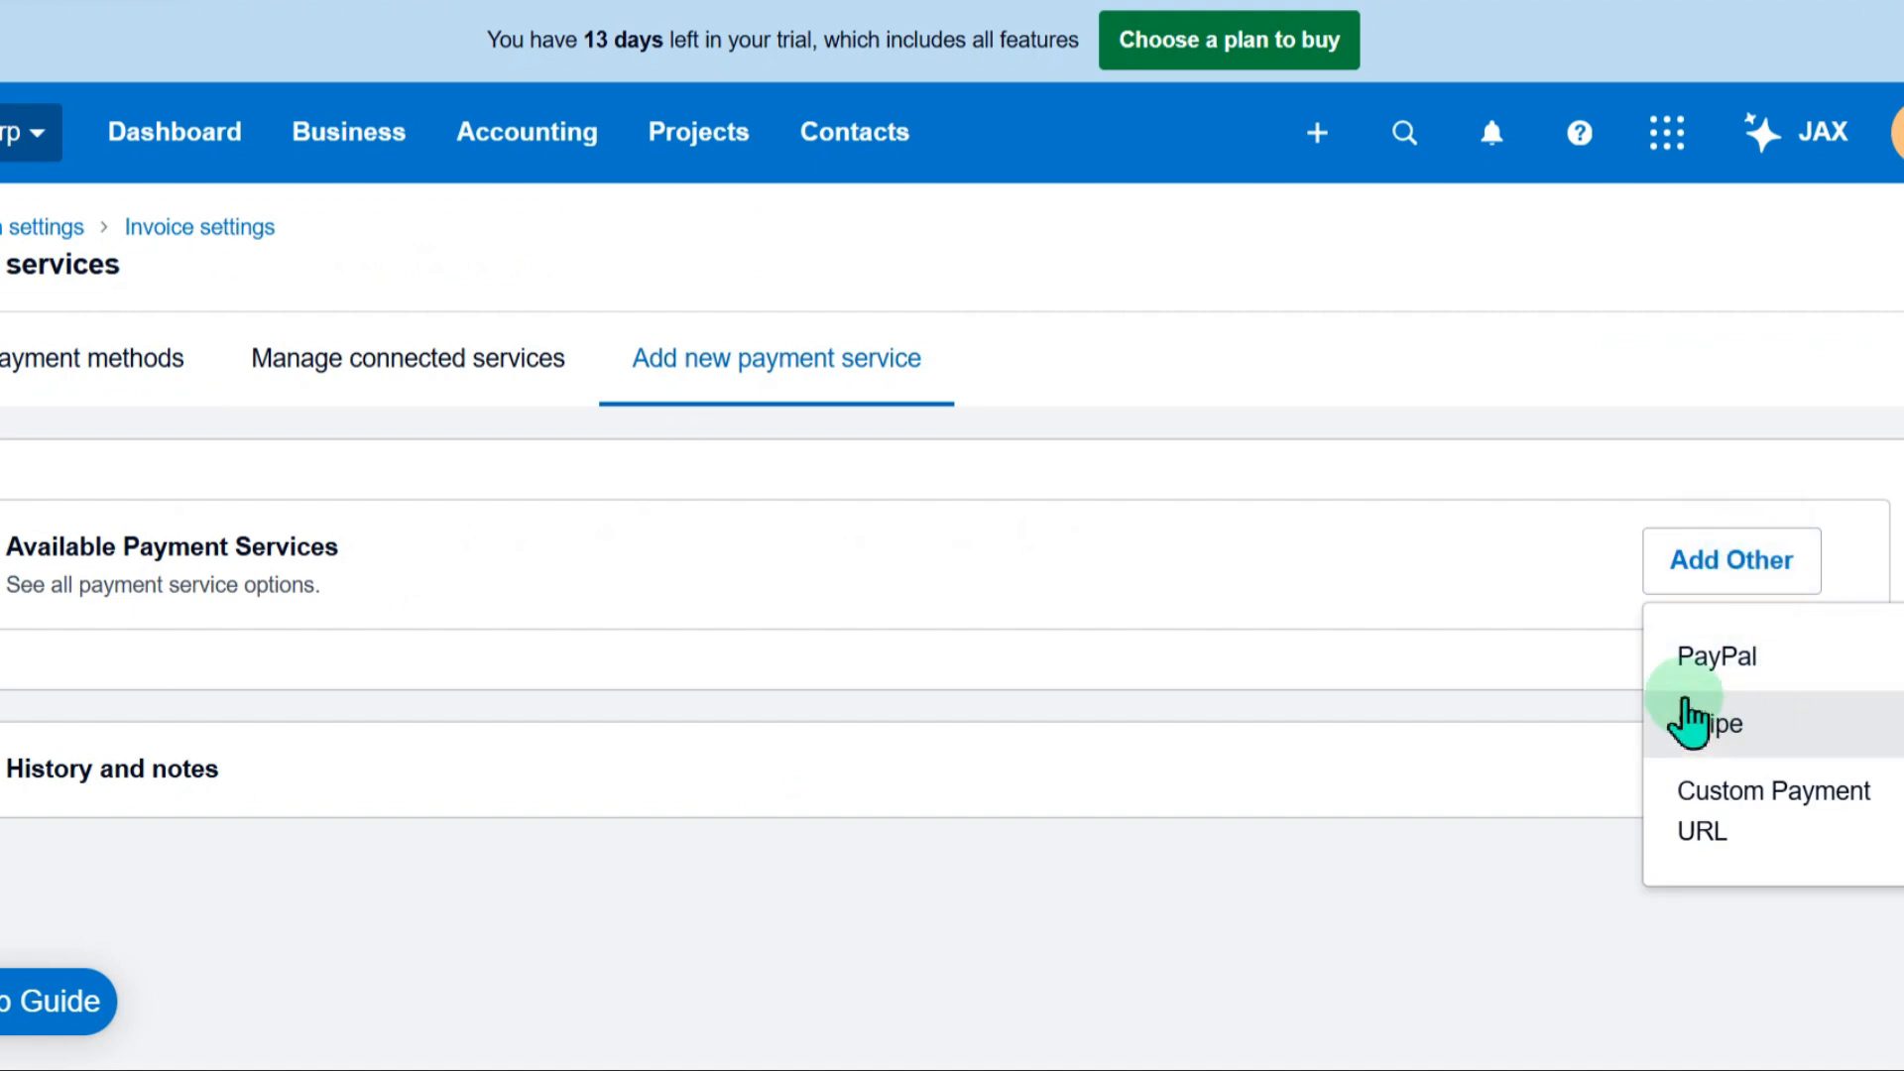
{"action": "left_click", "coordinate": [1742, 651]}
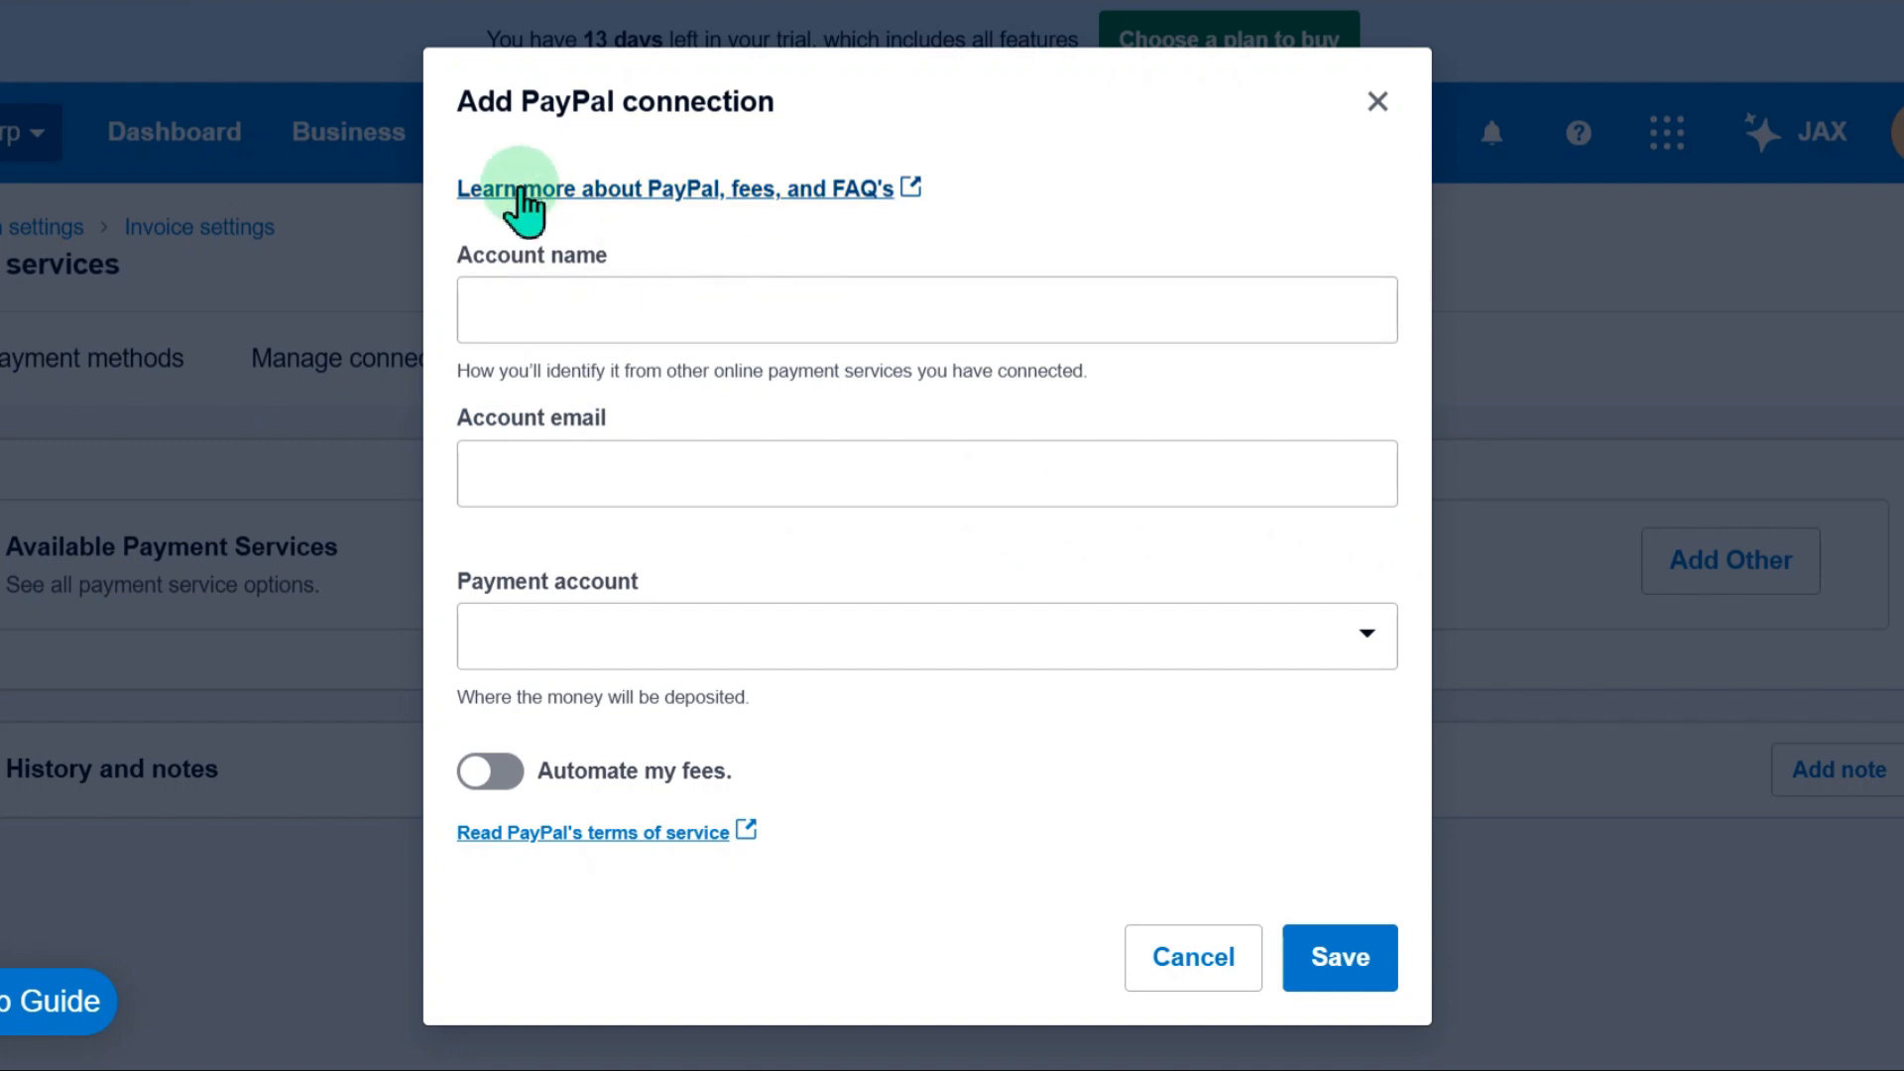
Enter SnowCorp as the PayPal account name, fill in the account email, choose Snow Corp as payment account, and try to save
{"action": "left_click", "coordinate": [659, 310]}
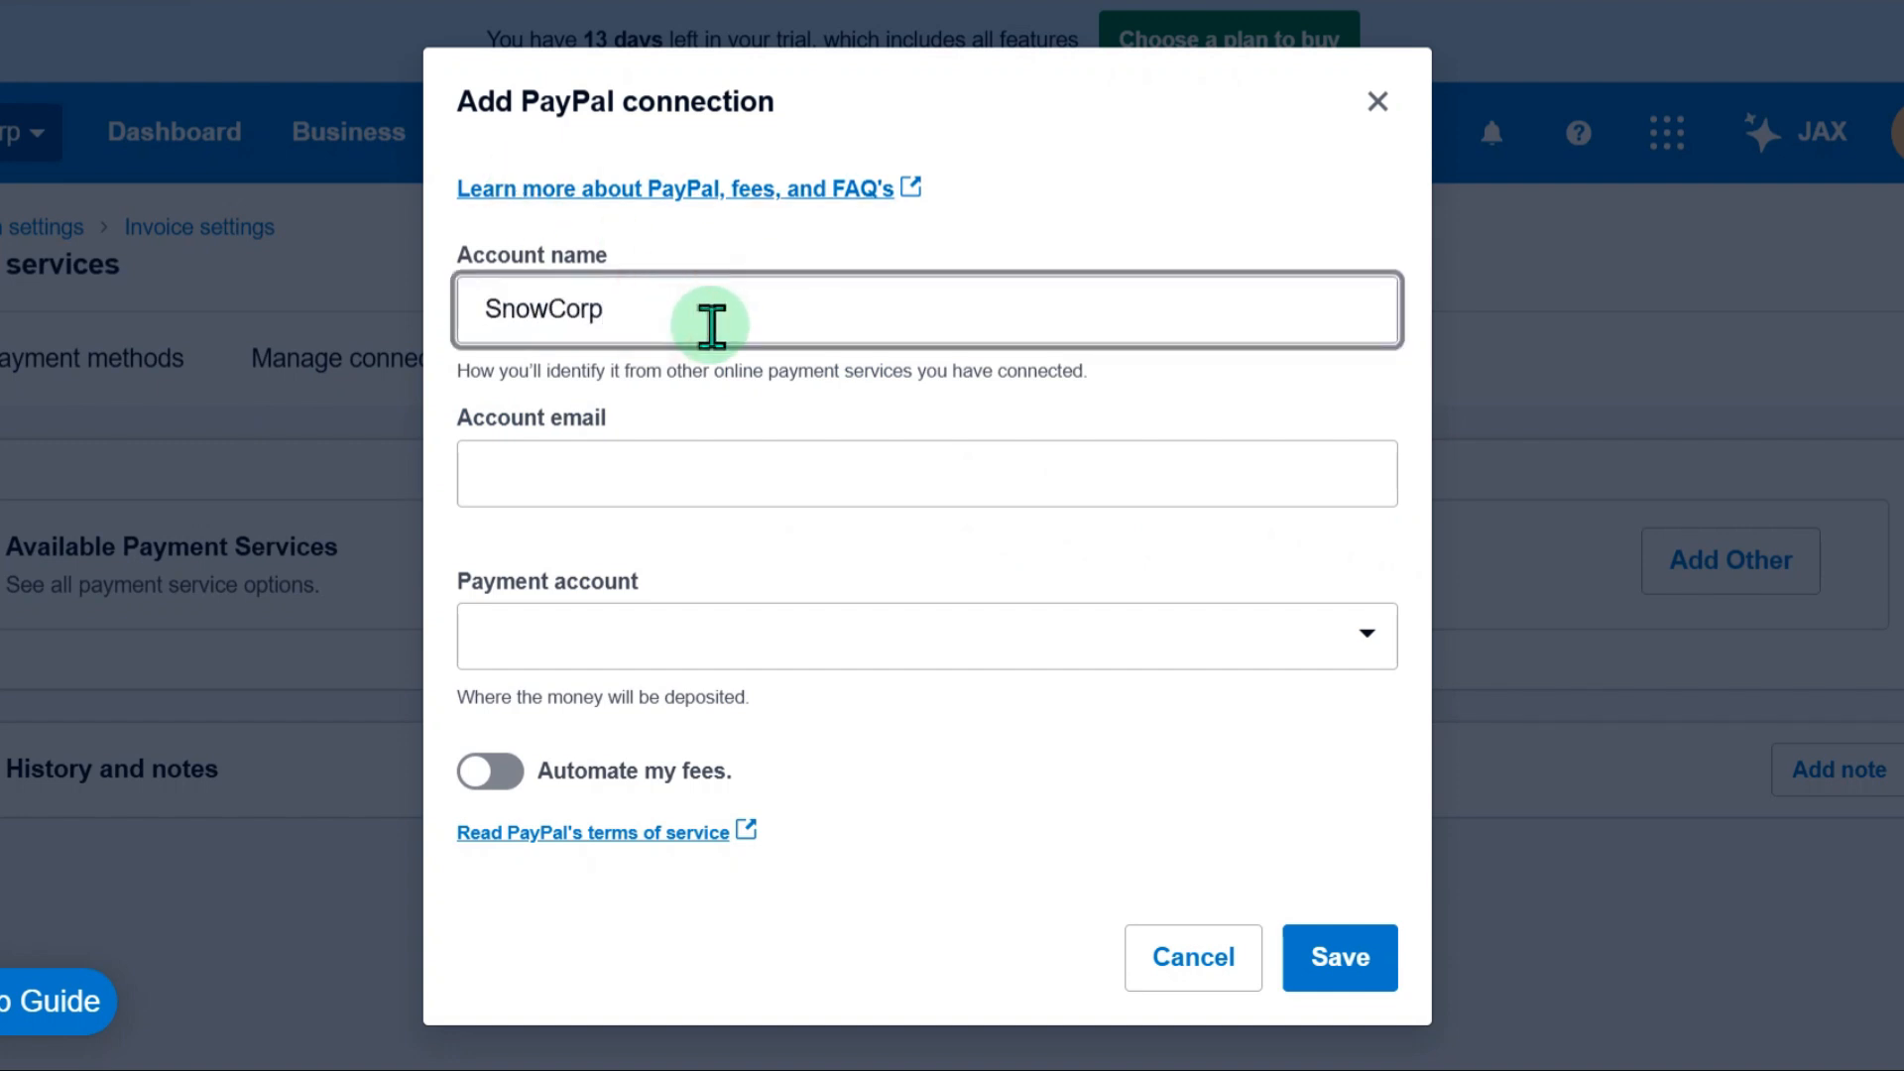
{"action": "left_click", "coordinate": [702, 459]}
{"action": "left_click", "coordinate": [680, 540]}
{"action": "left_click", "coordinate": [707, 625]}
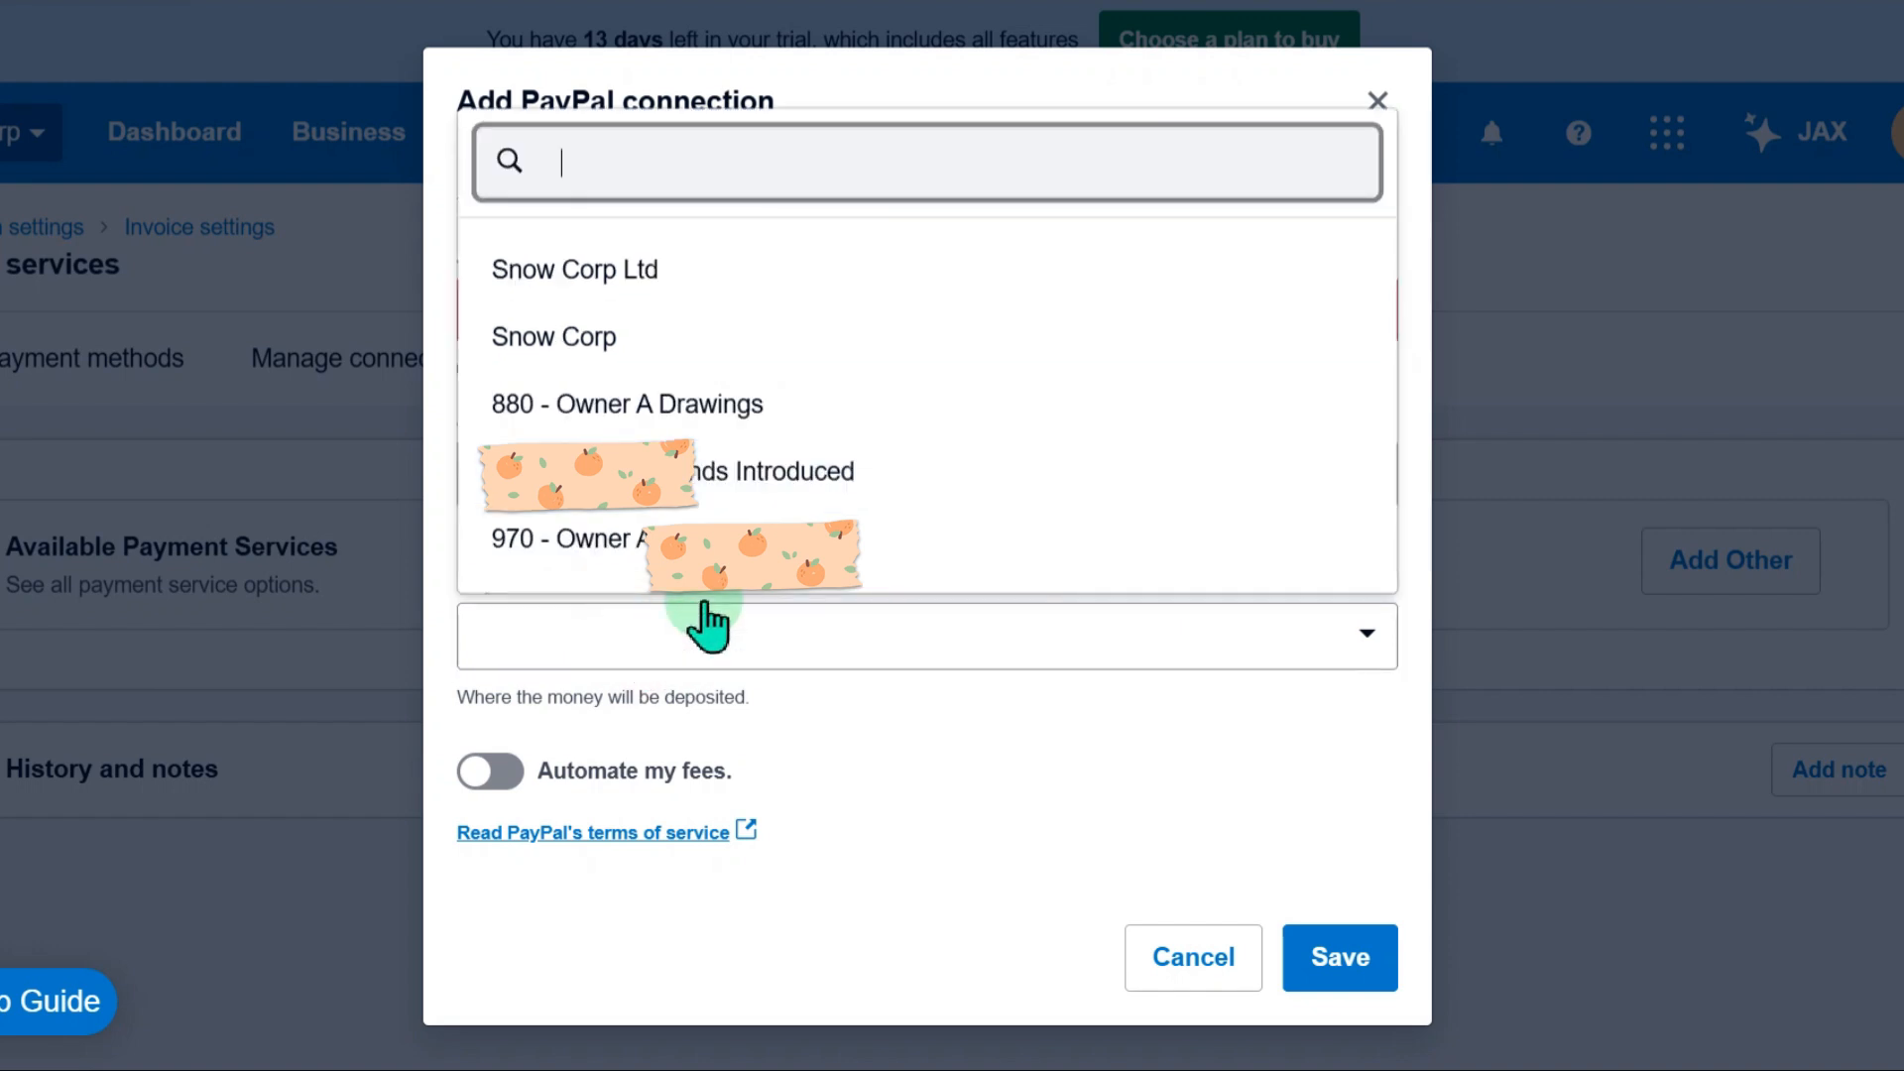
{"action": "left_click", "coordinate": [587, 335]}
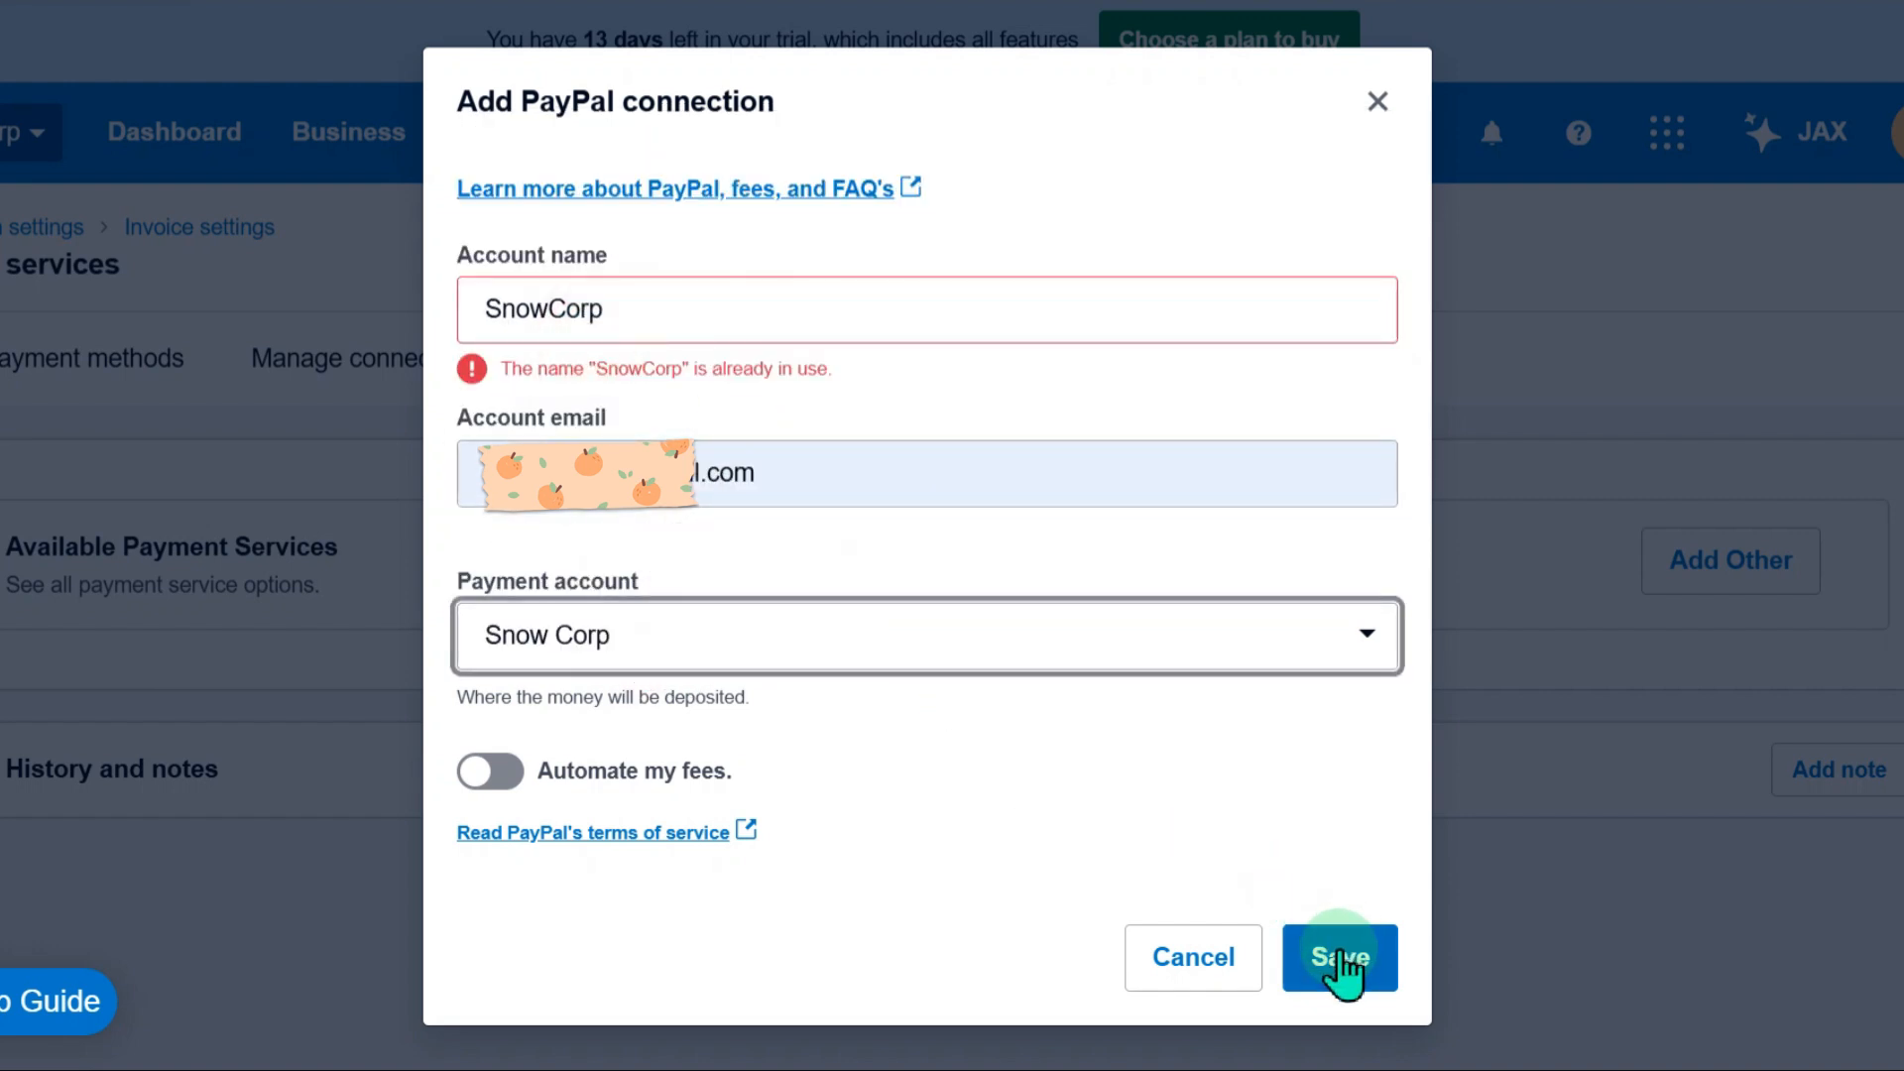
{"action": "left_click", "coordinate": [1344, 962]}
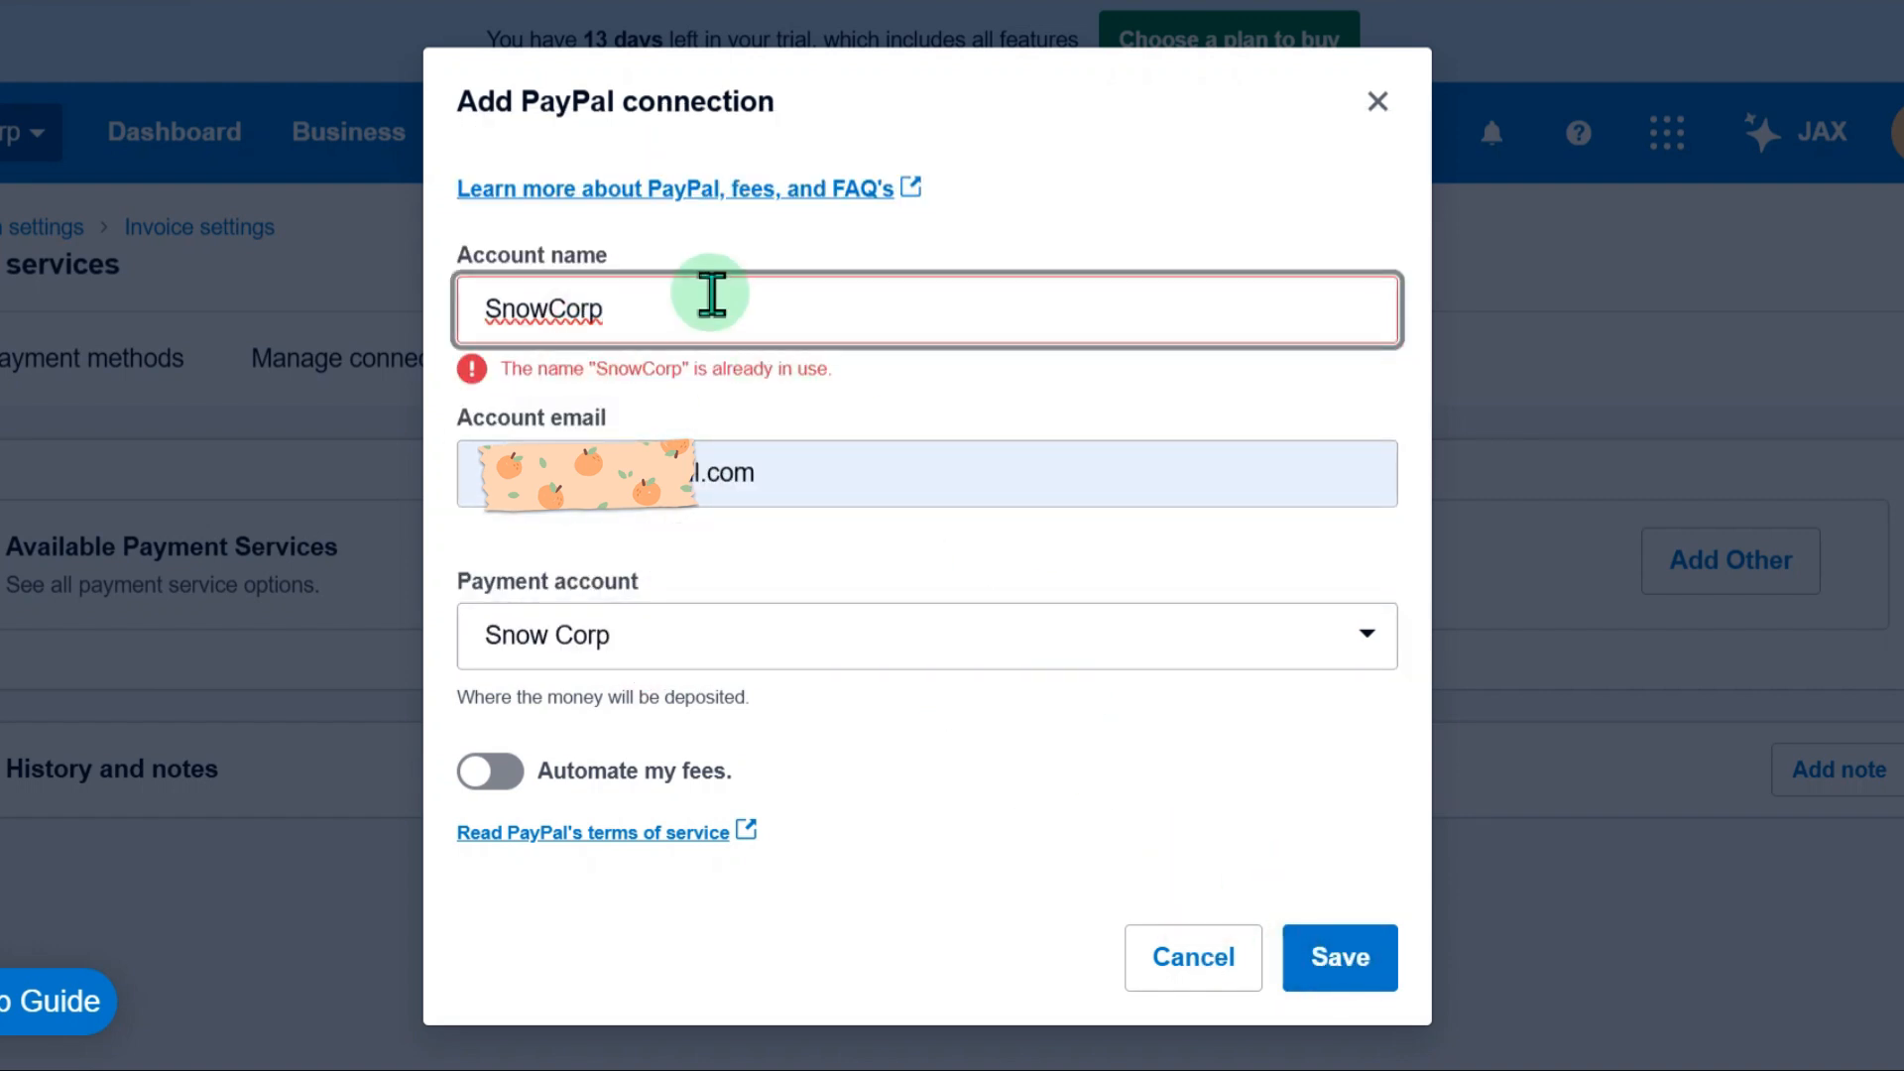
Change the PayPal account name to SnowCorp2 and save the connection
{"action": "type", "text": "@"}
{"action": "key", "text": "BackSpace"}
{"action": "type", "text": "2"}
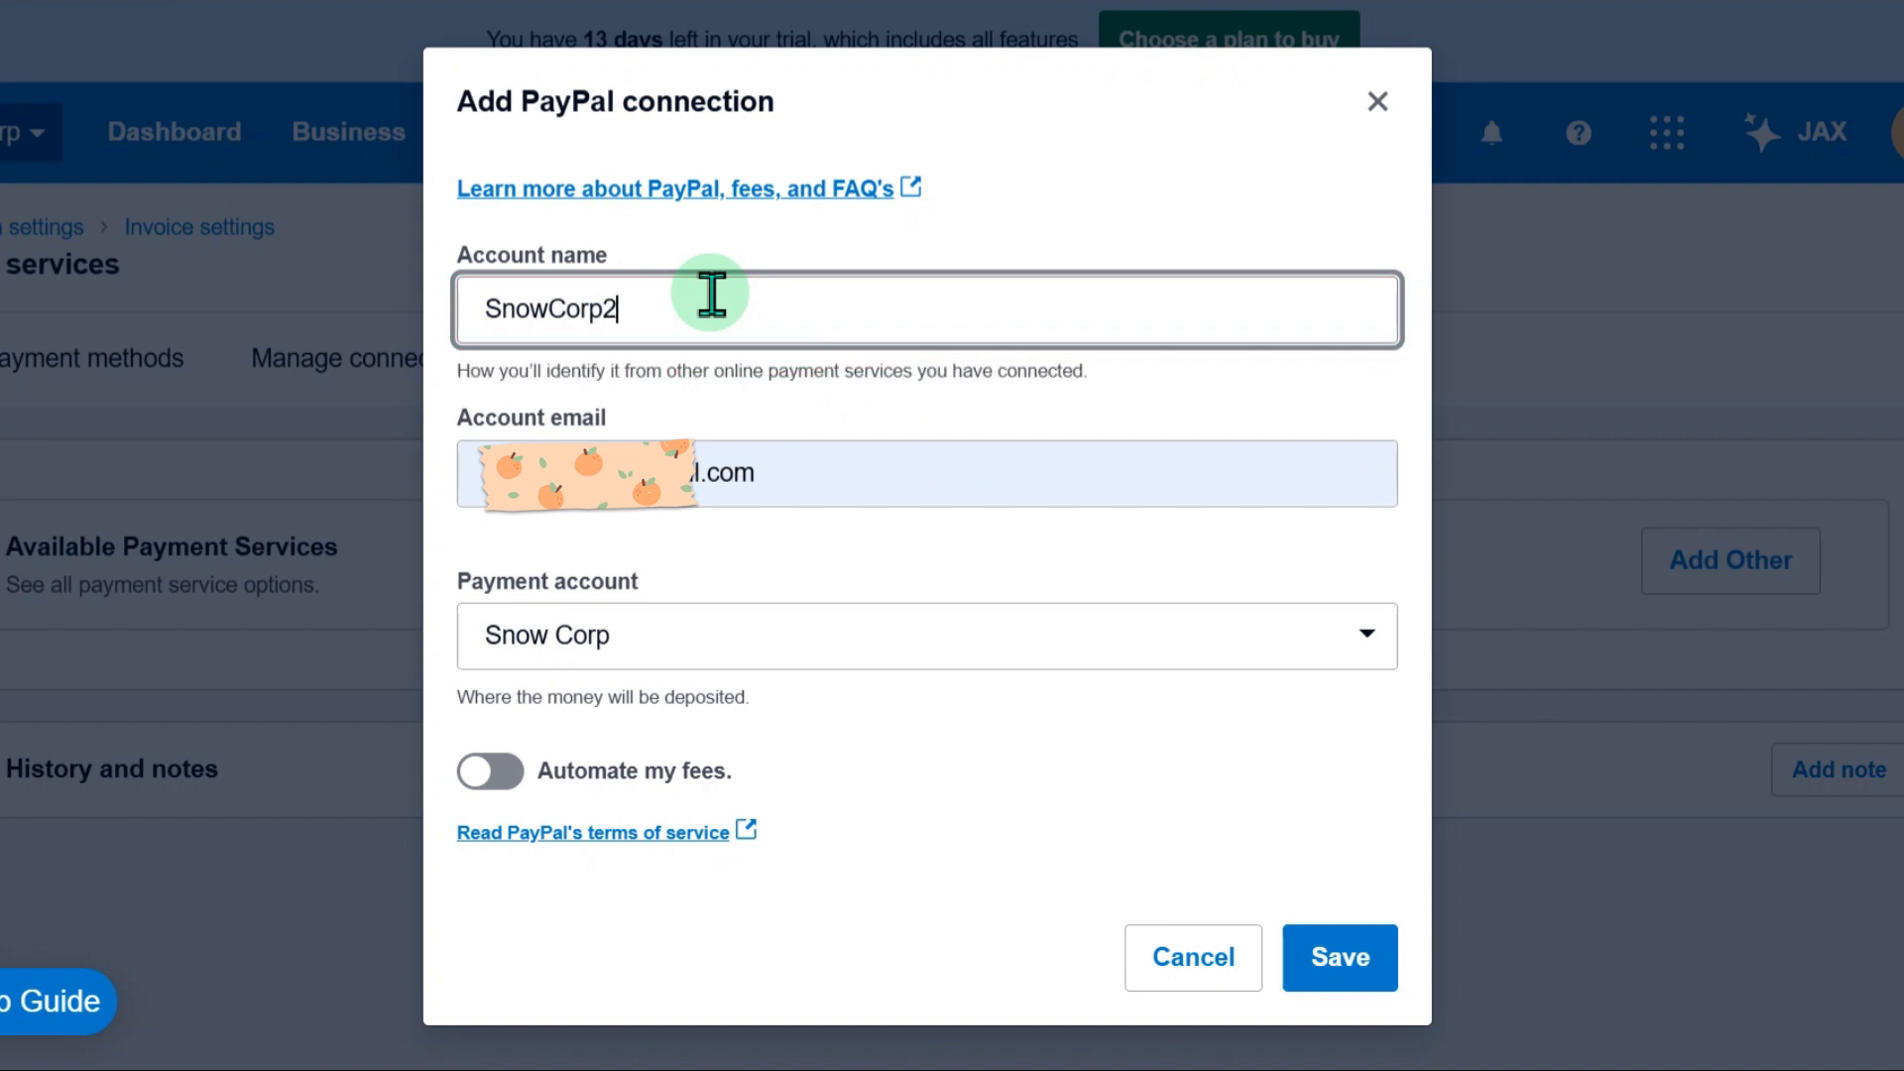
{"action": "left_click", "coordinate": [1341, 963]}
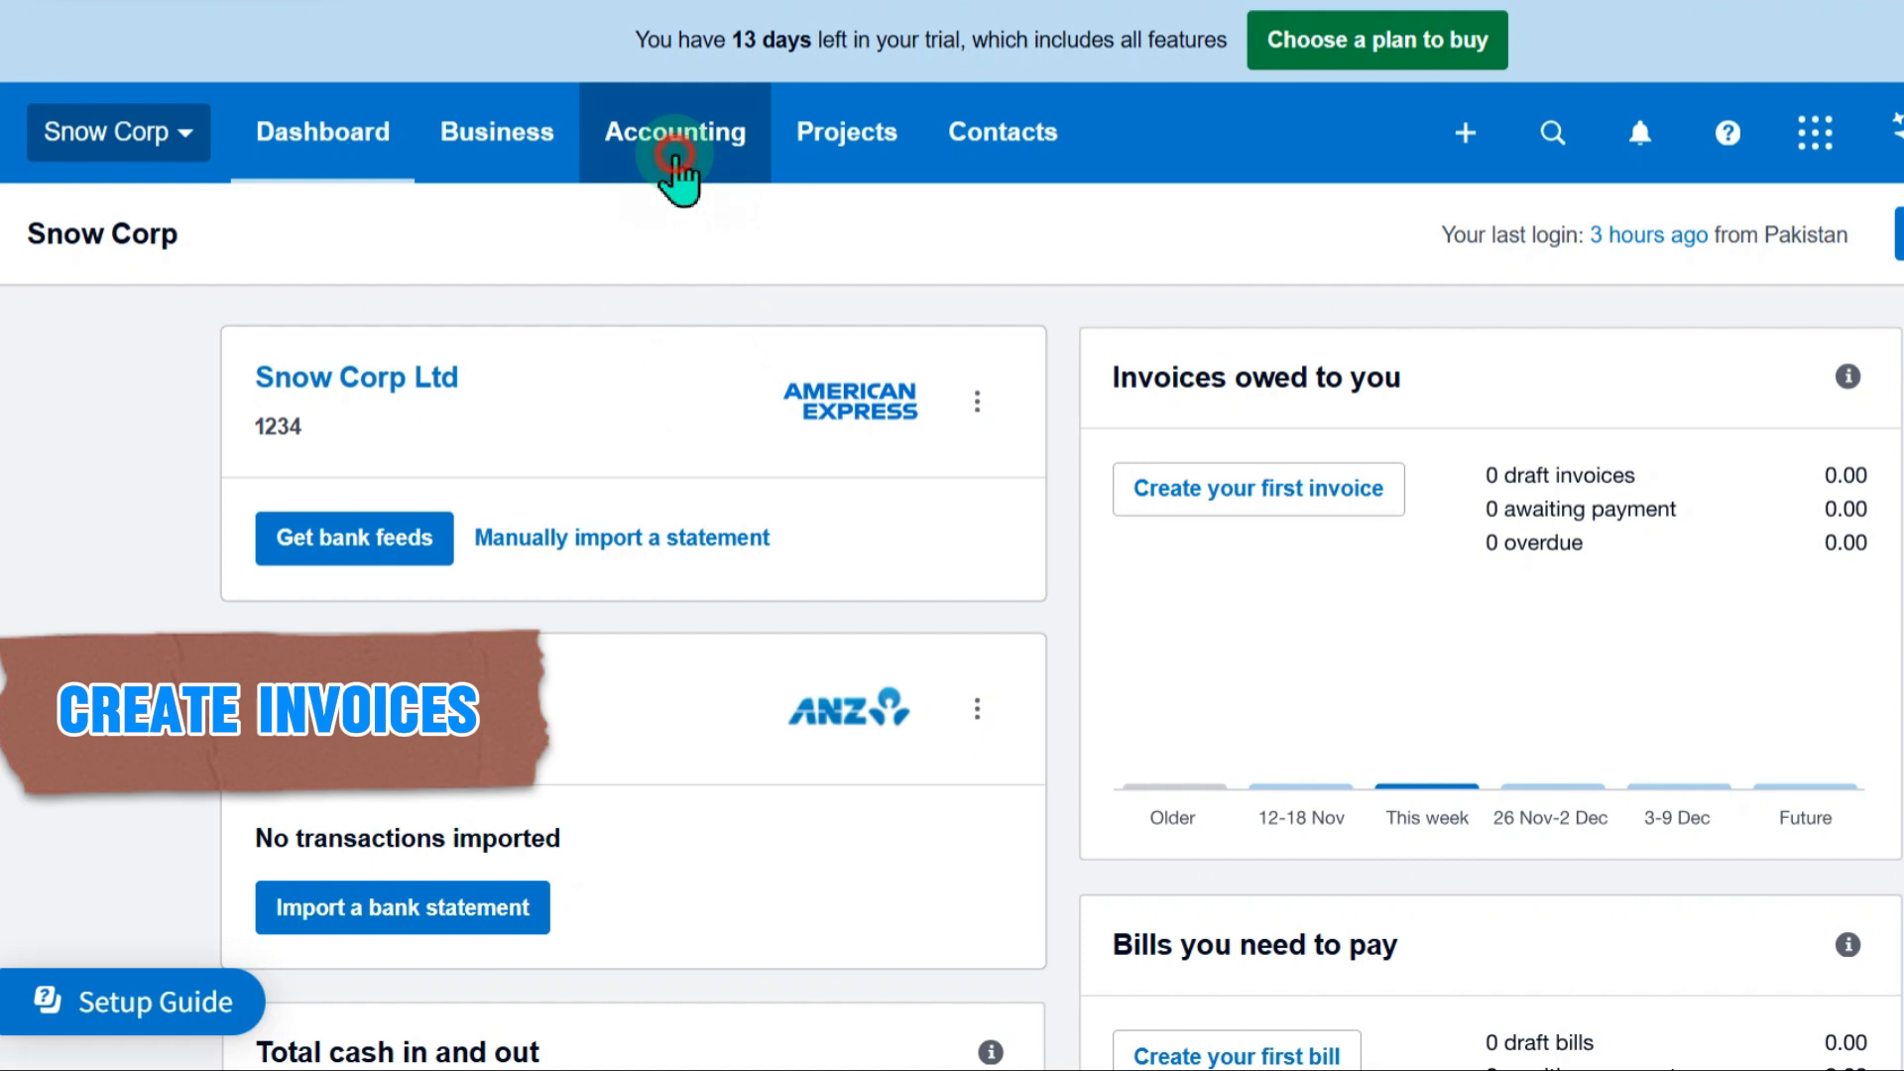
Open the Invoices list of the business and start a new invoice
{"action": "left_click", "coordinate": [677, 164]}
{"action": "left_click", "coordinate": [482, 166]}
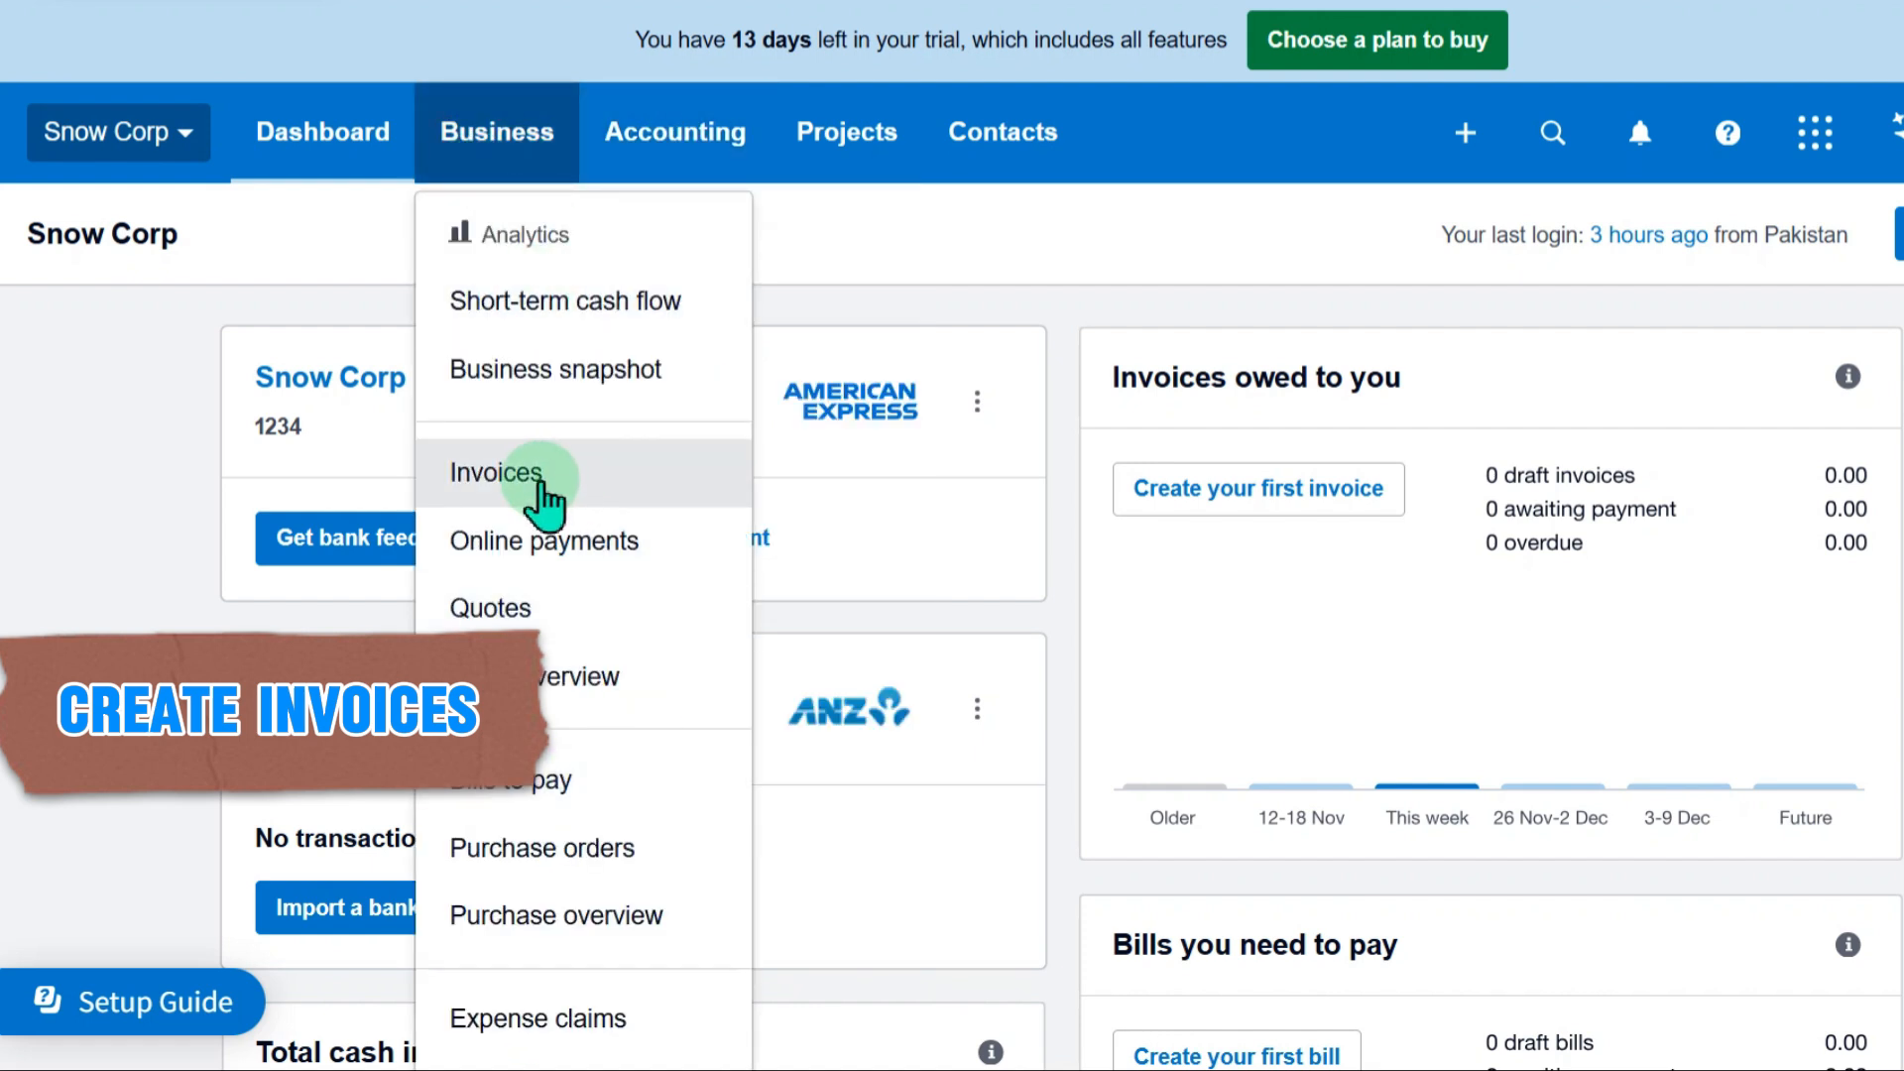
{"action": "left_click", "coordinate": [536, 484]}
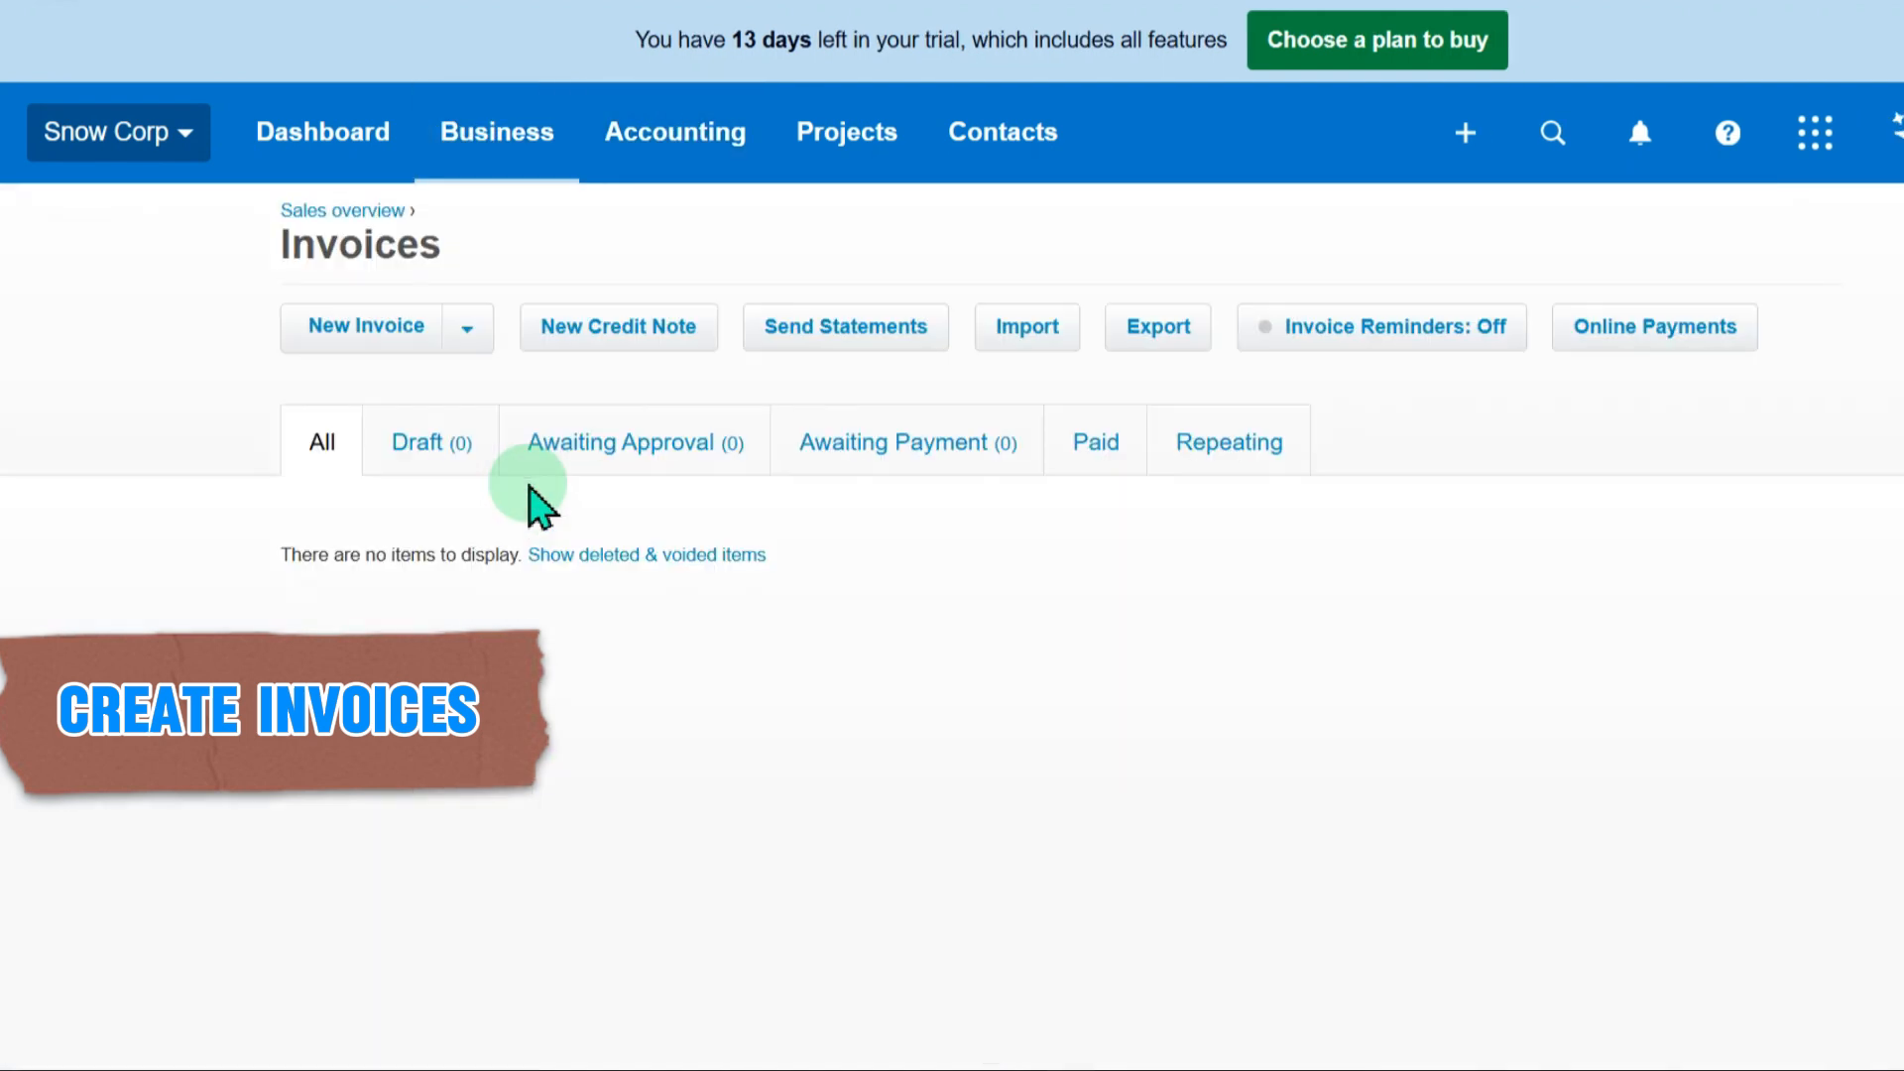
{"action": "scroll", "coordinate": [822, 638], "scroll_direction": "down", "scroll_amount": 3}
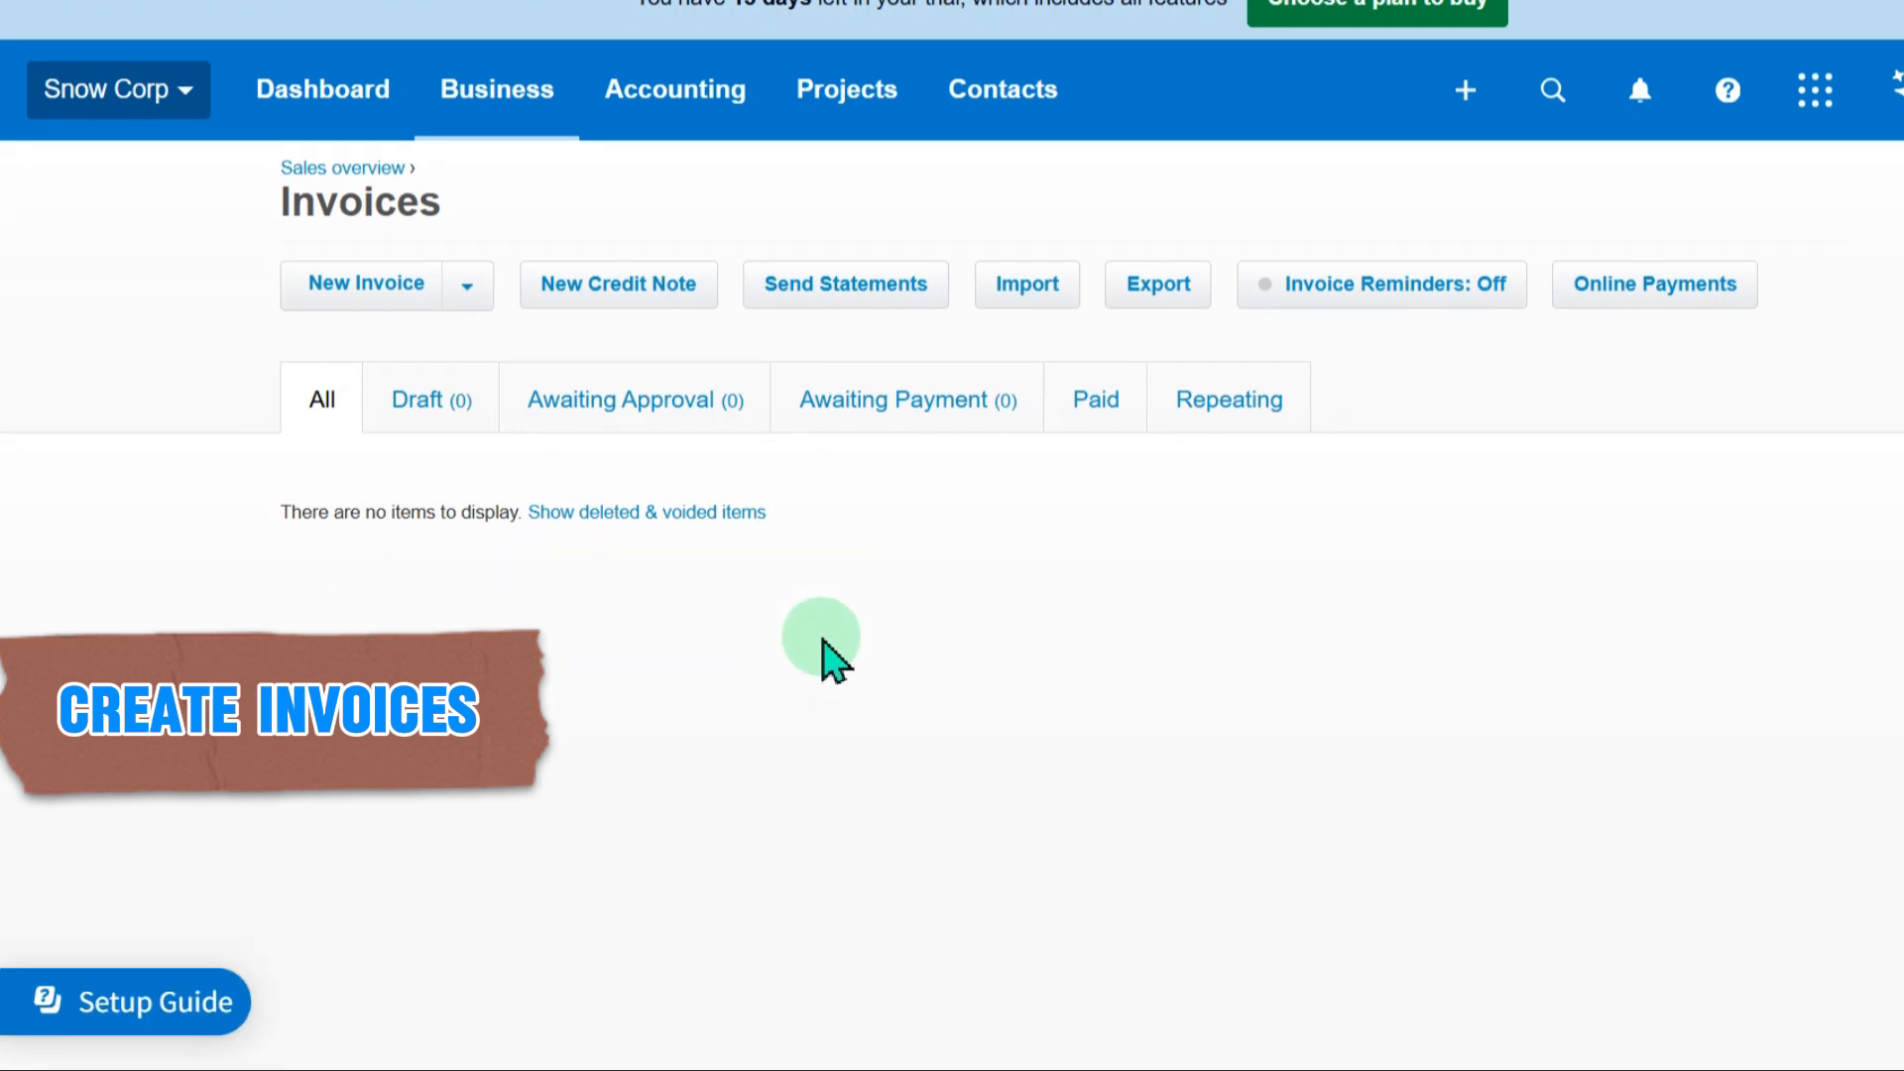
{"action": "scroll", "coordinate": [829, 693], "scroll_direction": "up", "scroll_amount": 3}
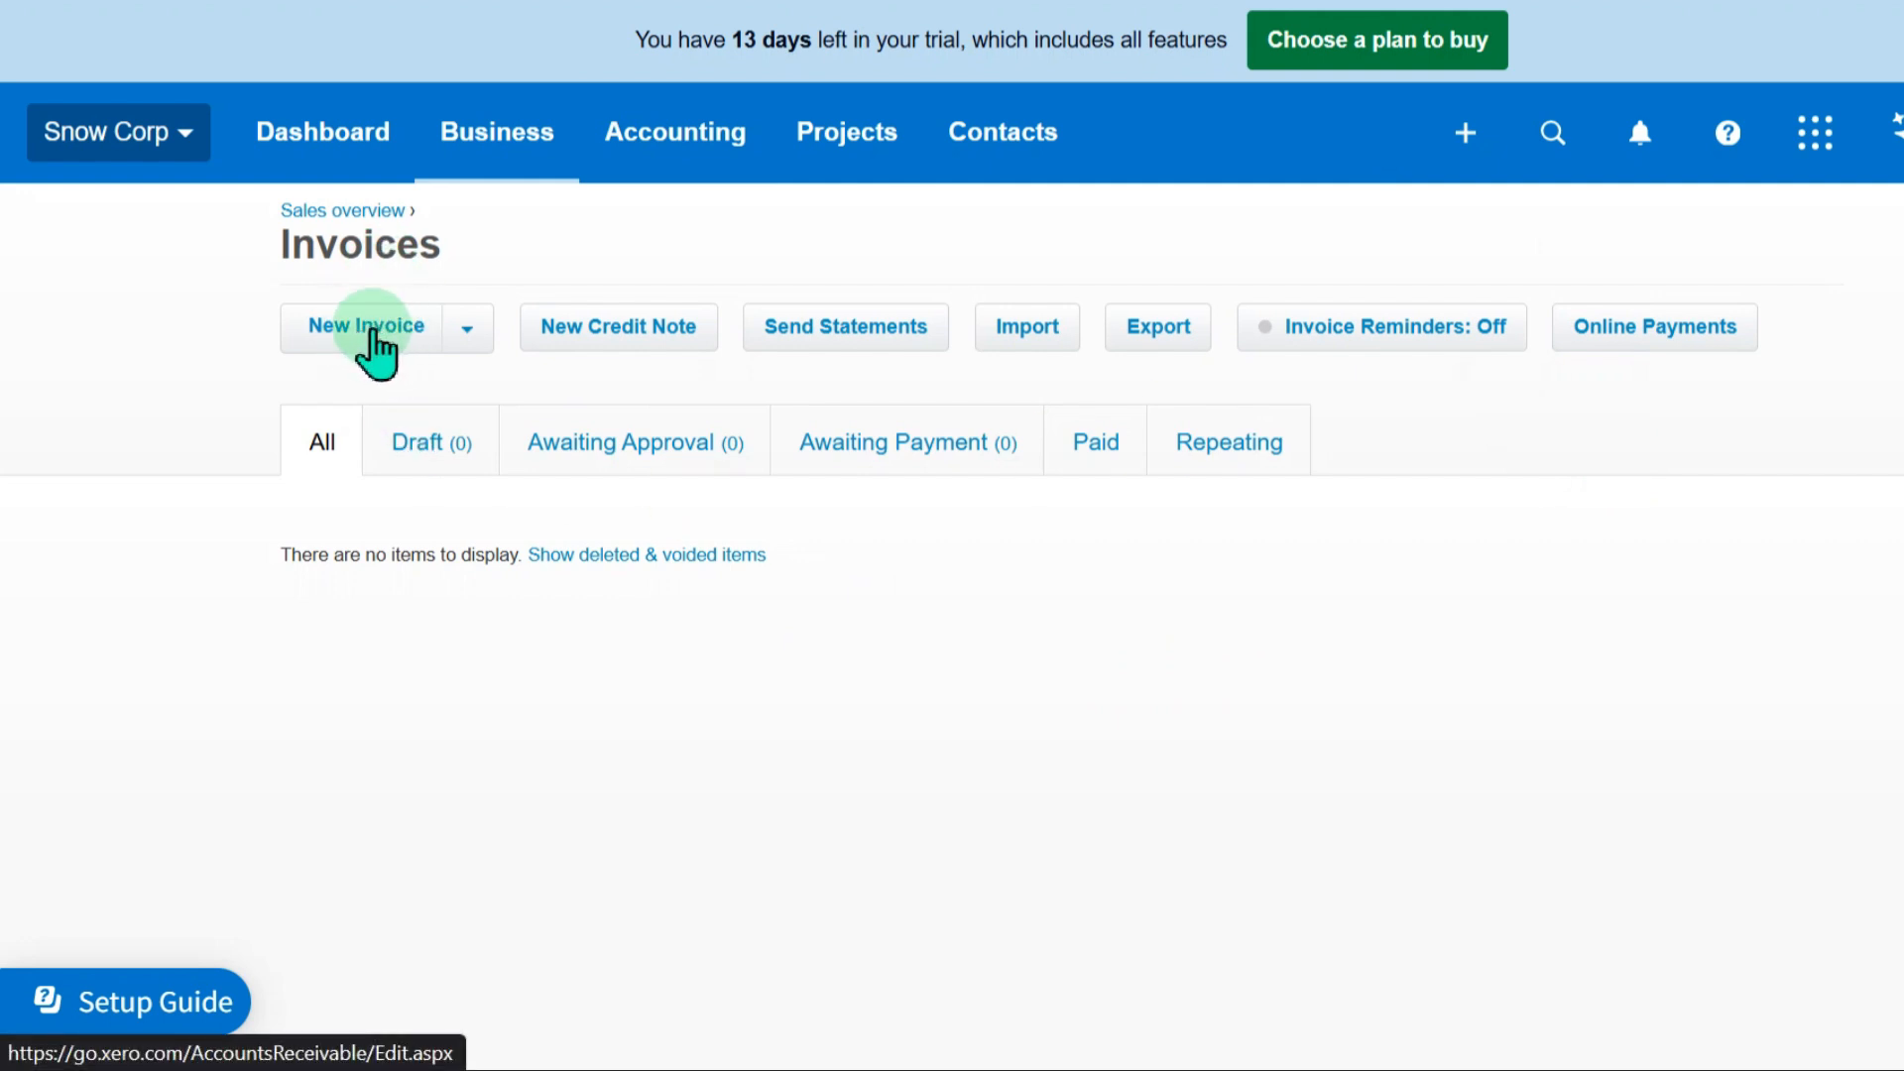
{"action": "left_click", "coordinate": [363, 333]}
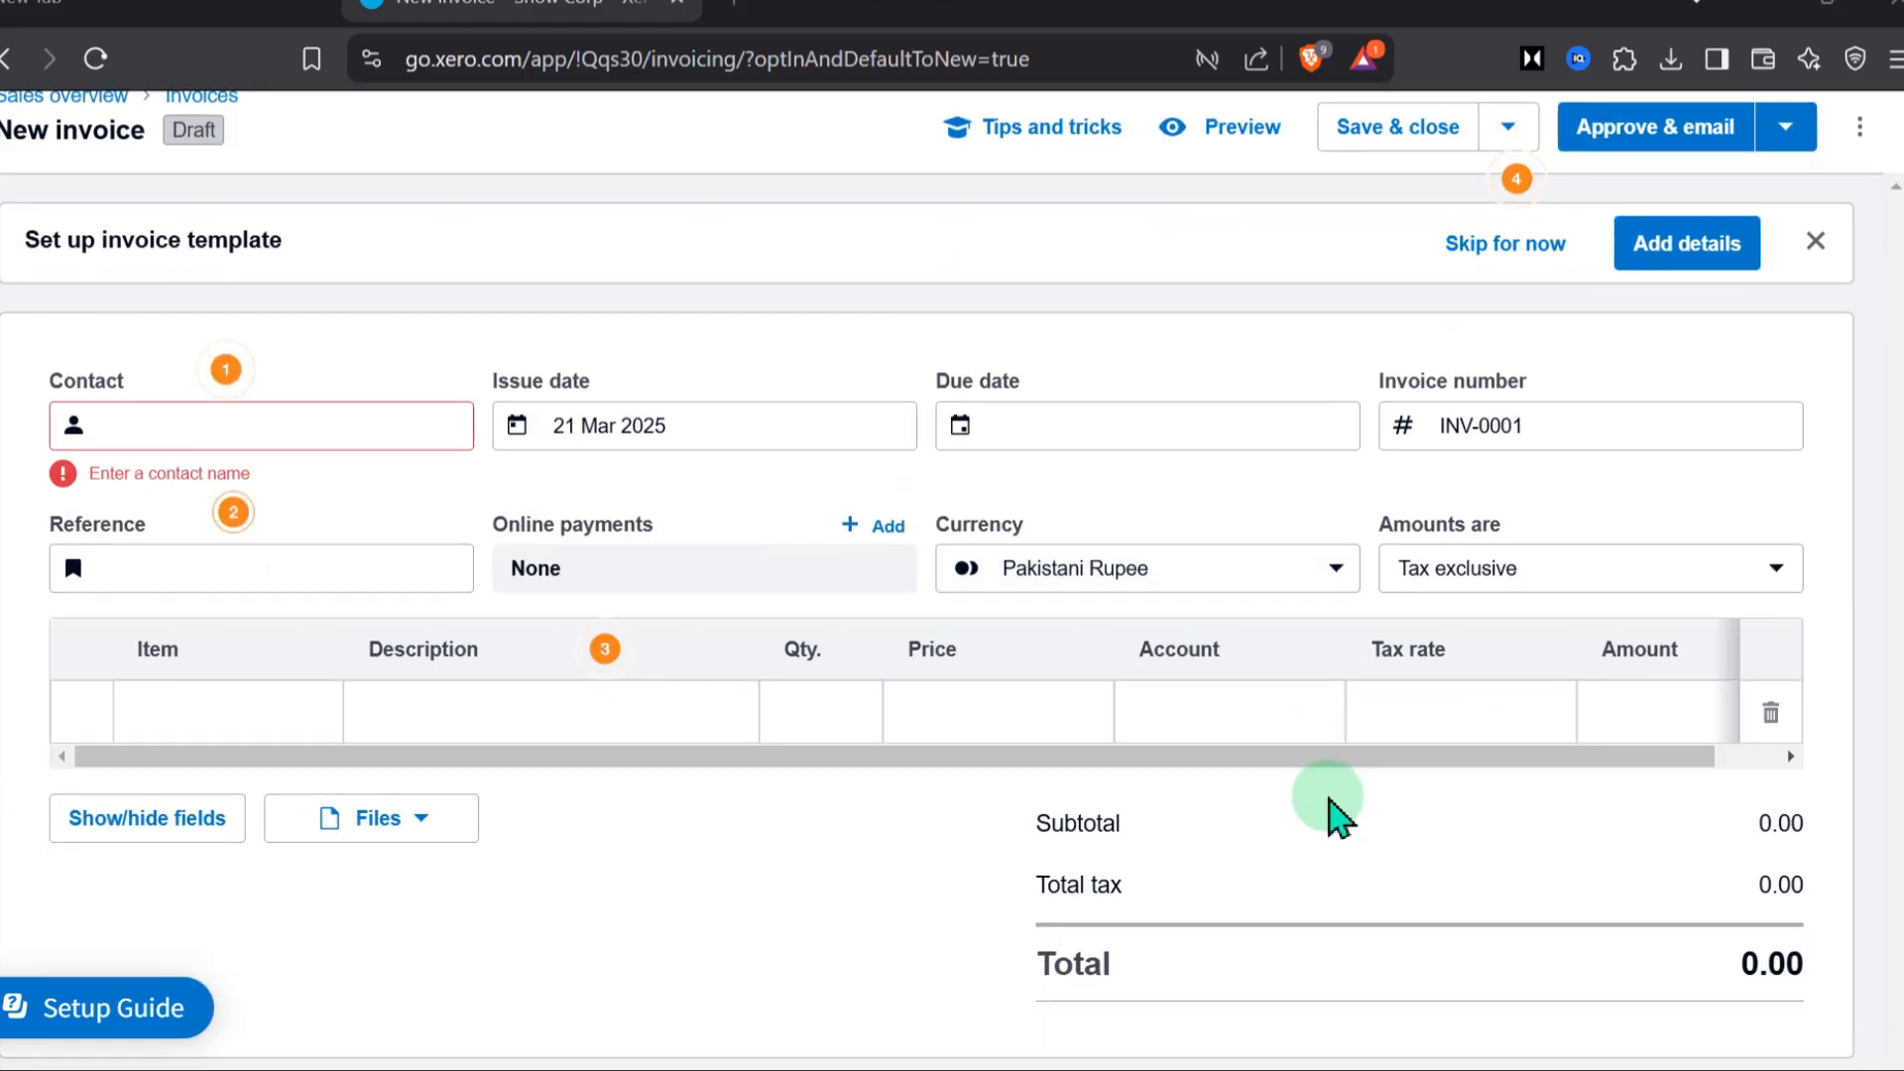
Create Zebcorp as a new contact for the invoice and look through its contact and address fields
{"action": "left_click", "coordinate": [161, 623]}
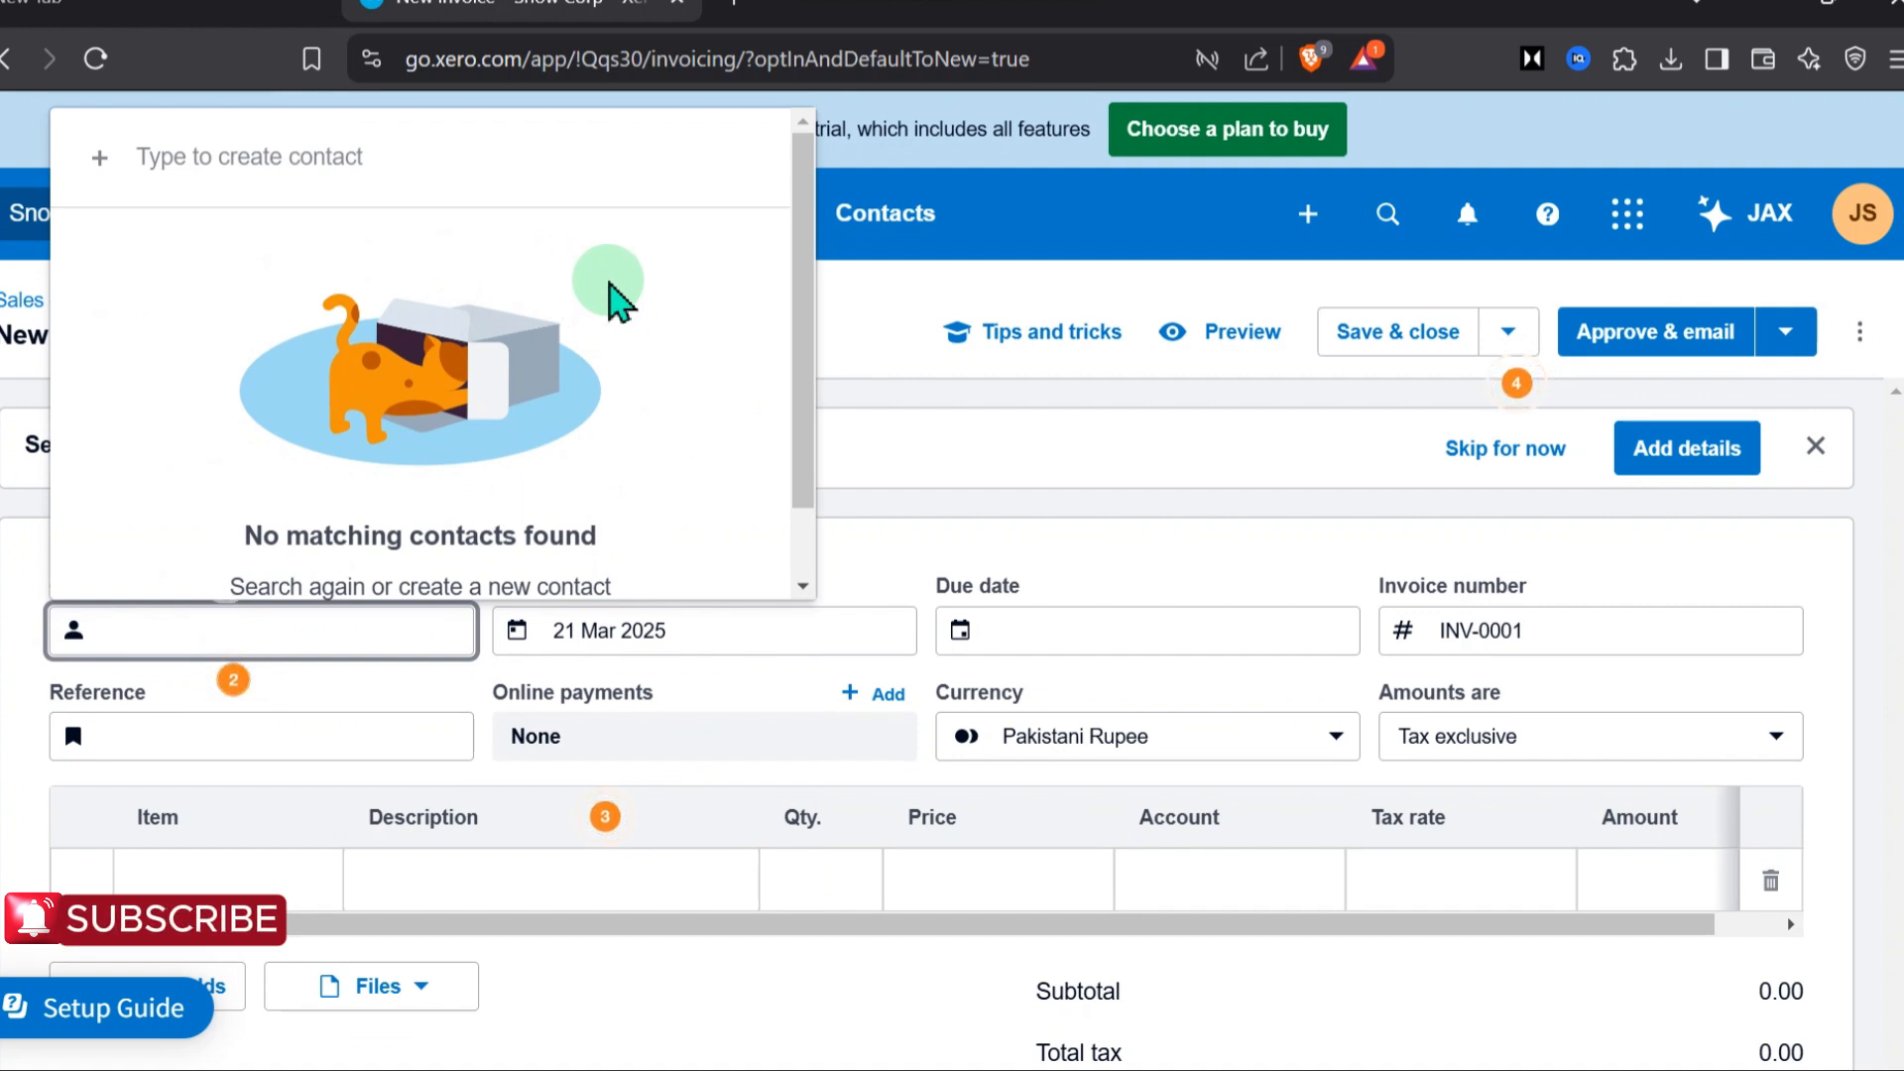
{"action": "type", "text": "Zebcorp"}
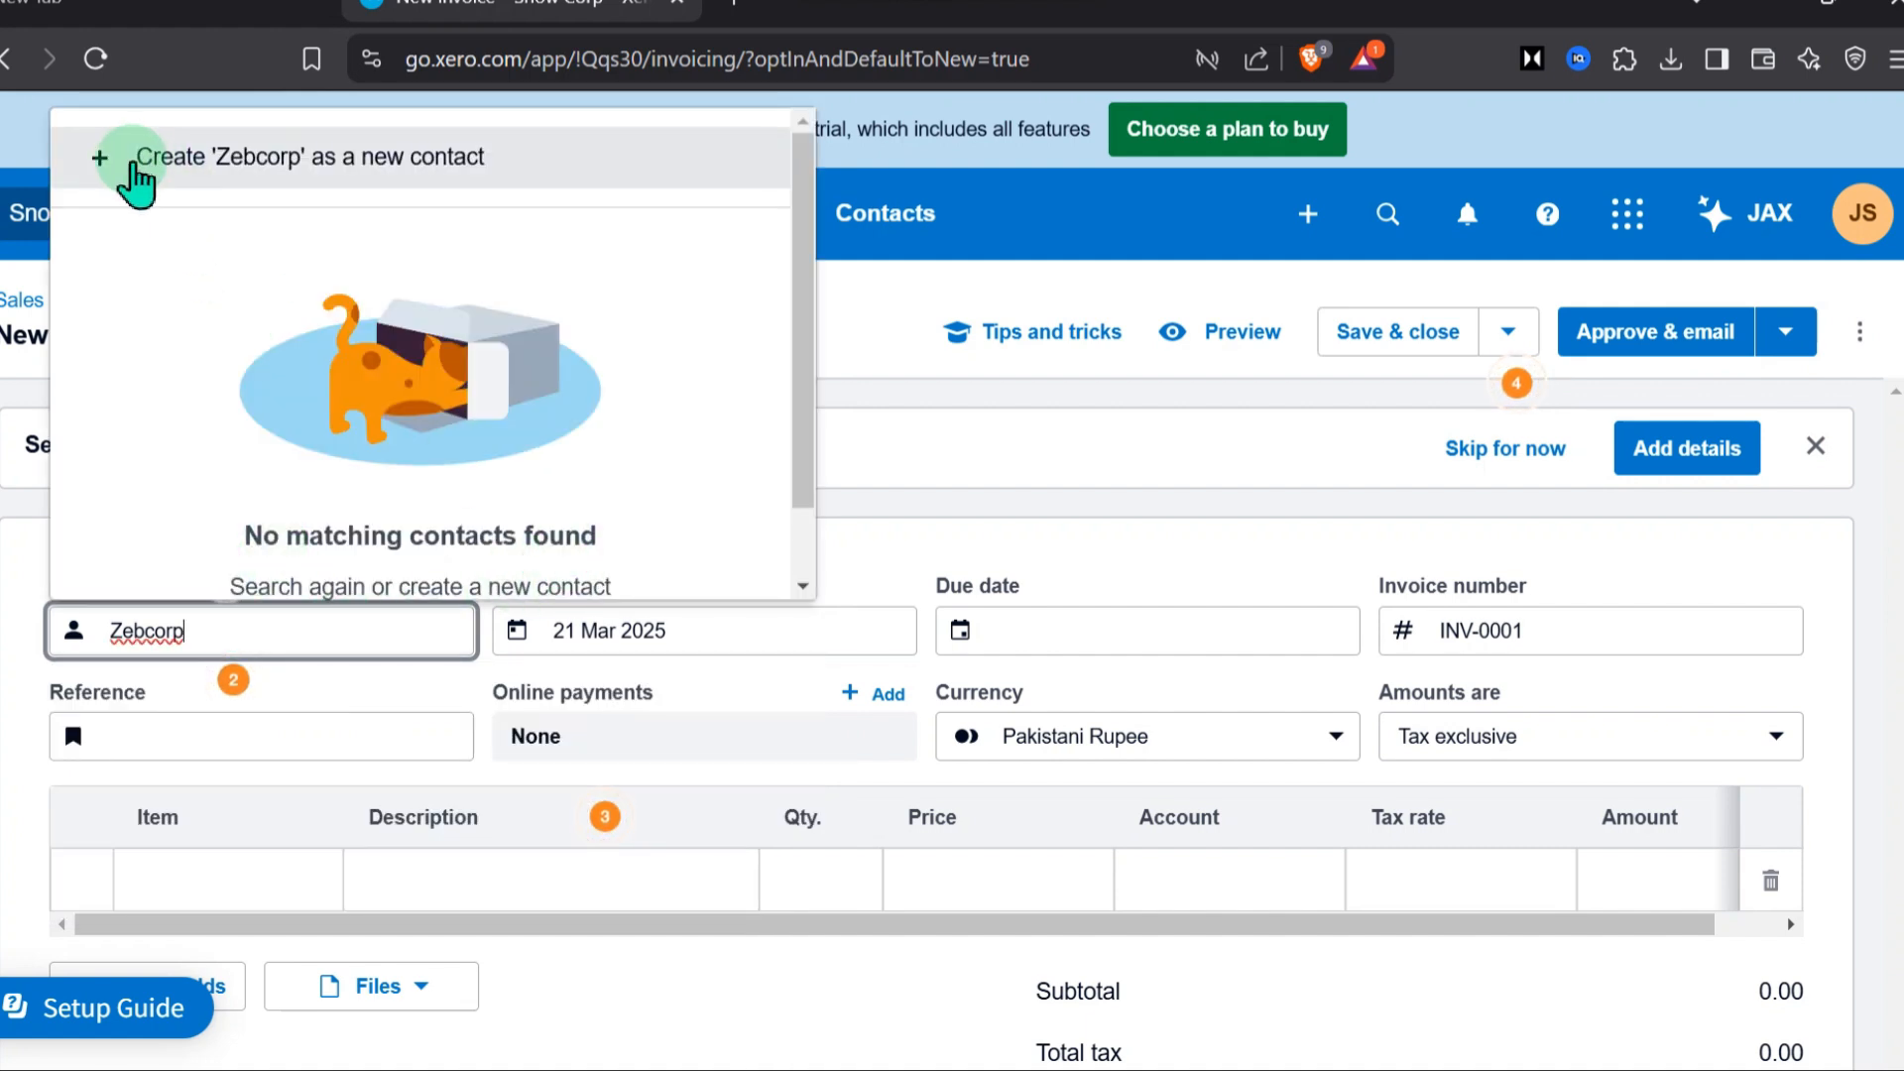
{"action": "left_click", "coordinate": [144, 163]}
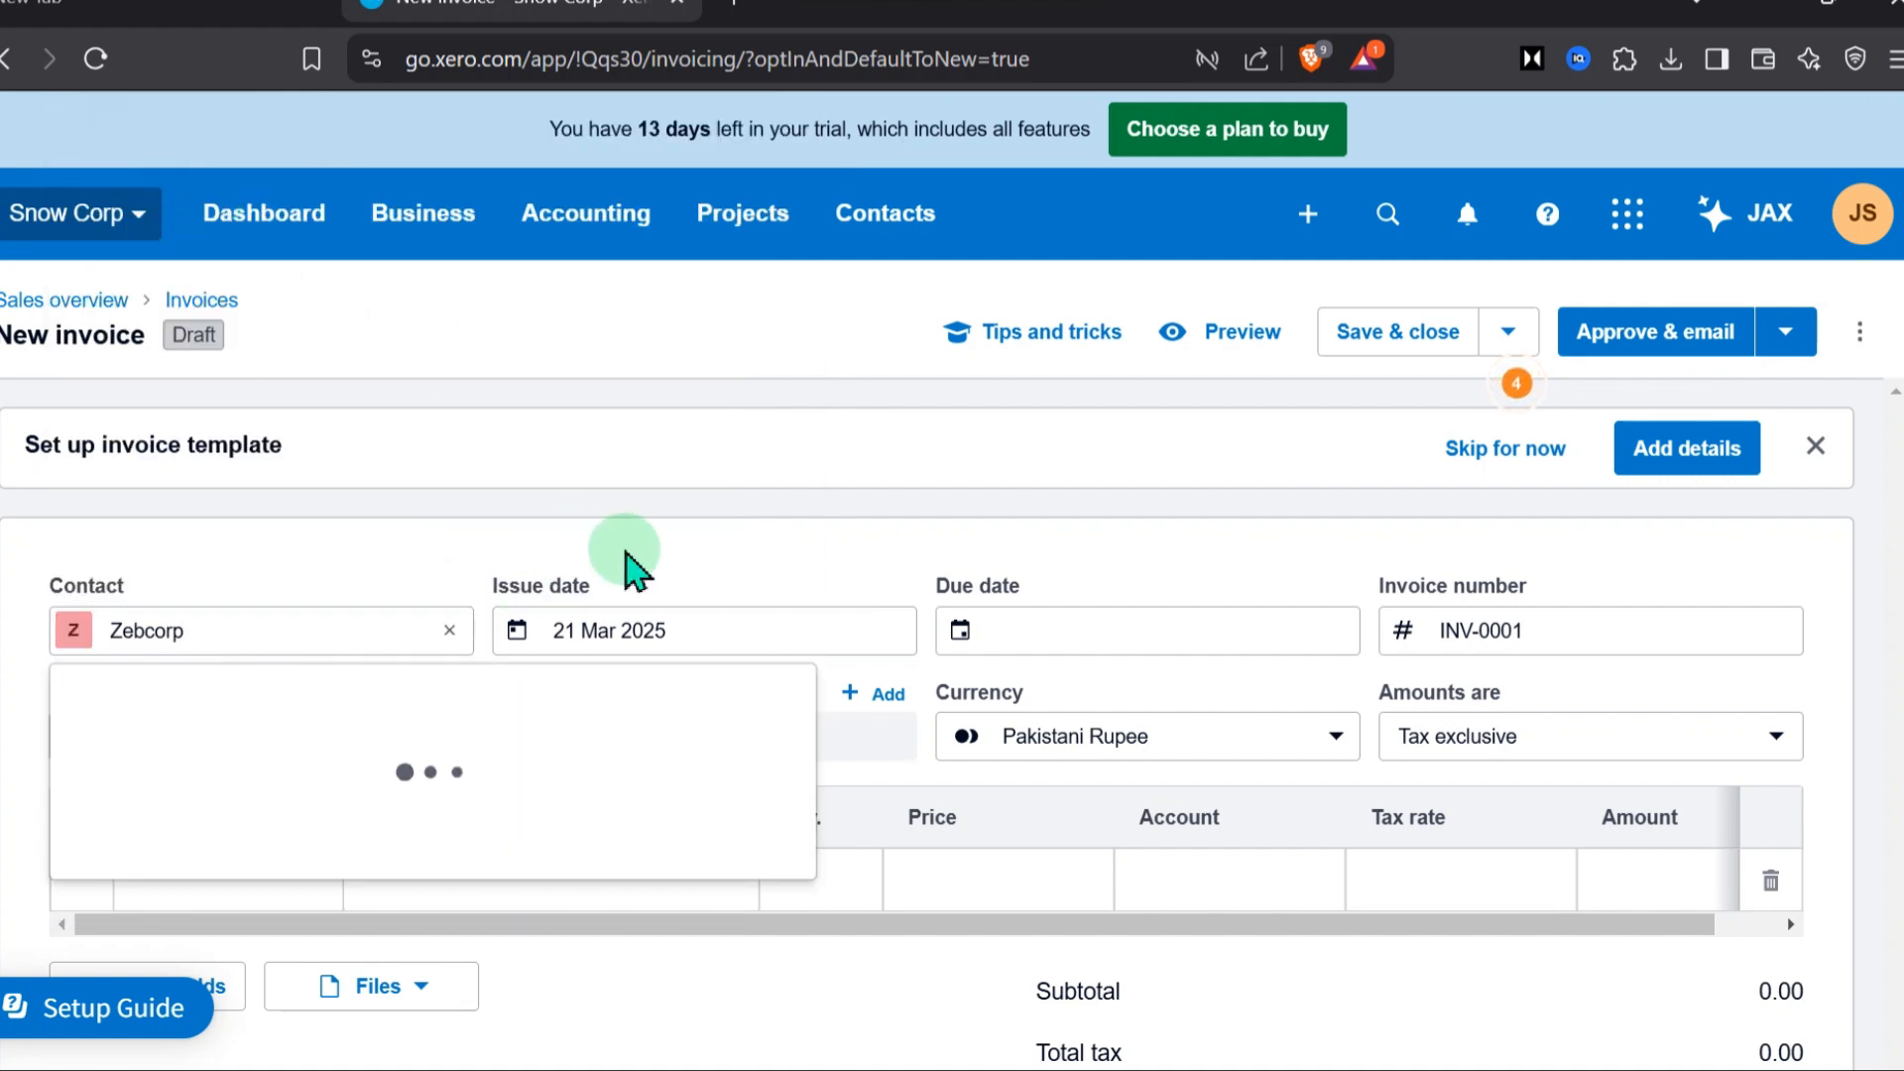
{"action": "scroll", "coordinate": [441, 366], "scroll_direction": "down", "scroll_amount": 5}
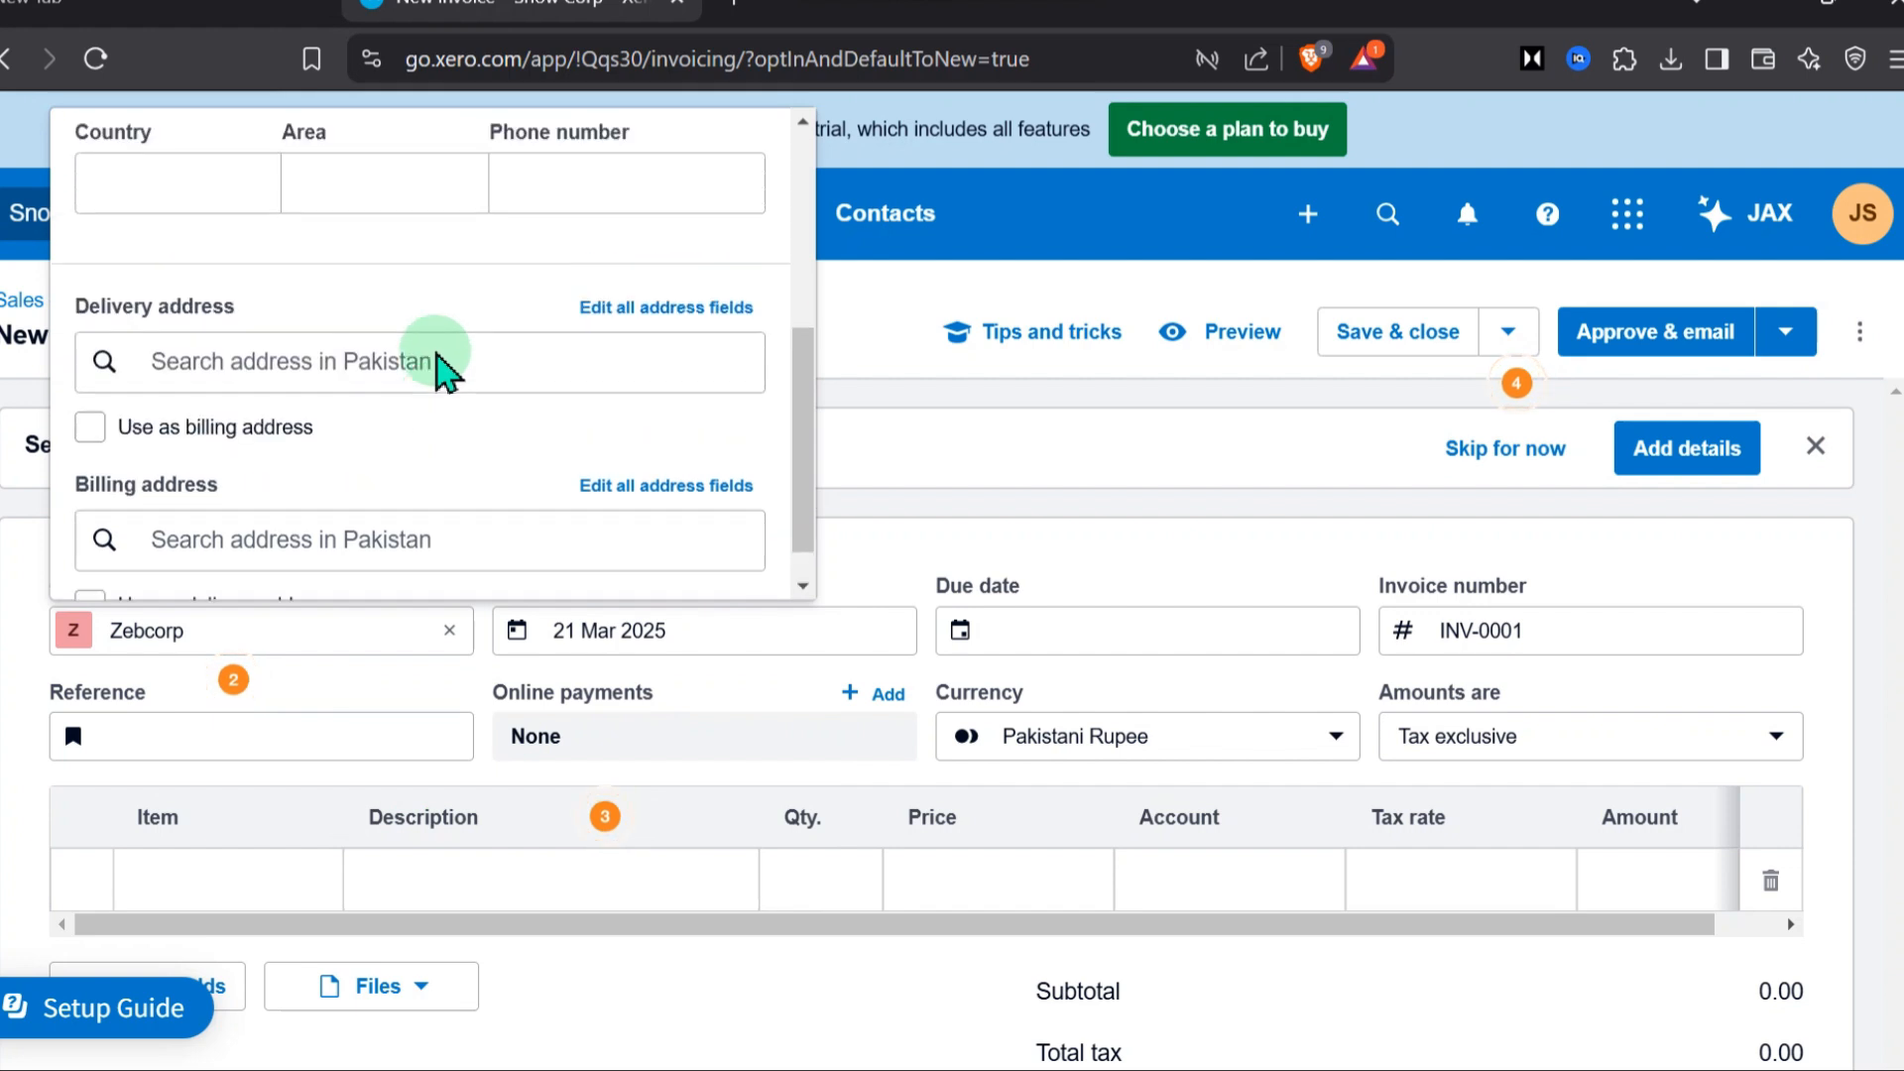
{"action": "scroll", "coordinate": [437, 367], "scroll_direction": "up", "scroll_amount": 5}
{"action": "scroll", "coordinate": [437, 390], "scroll_direction": "down", "scroll_amount": 4}
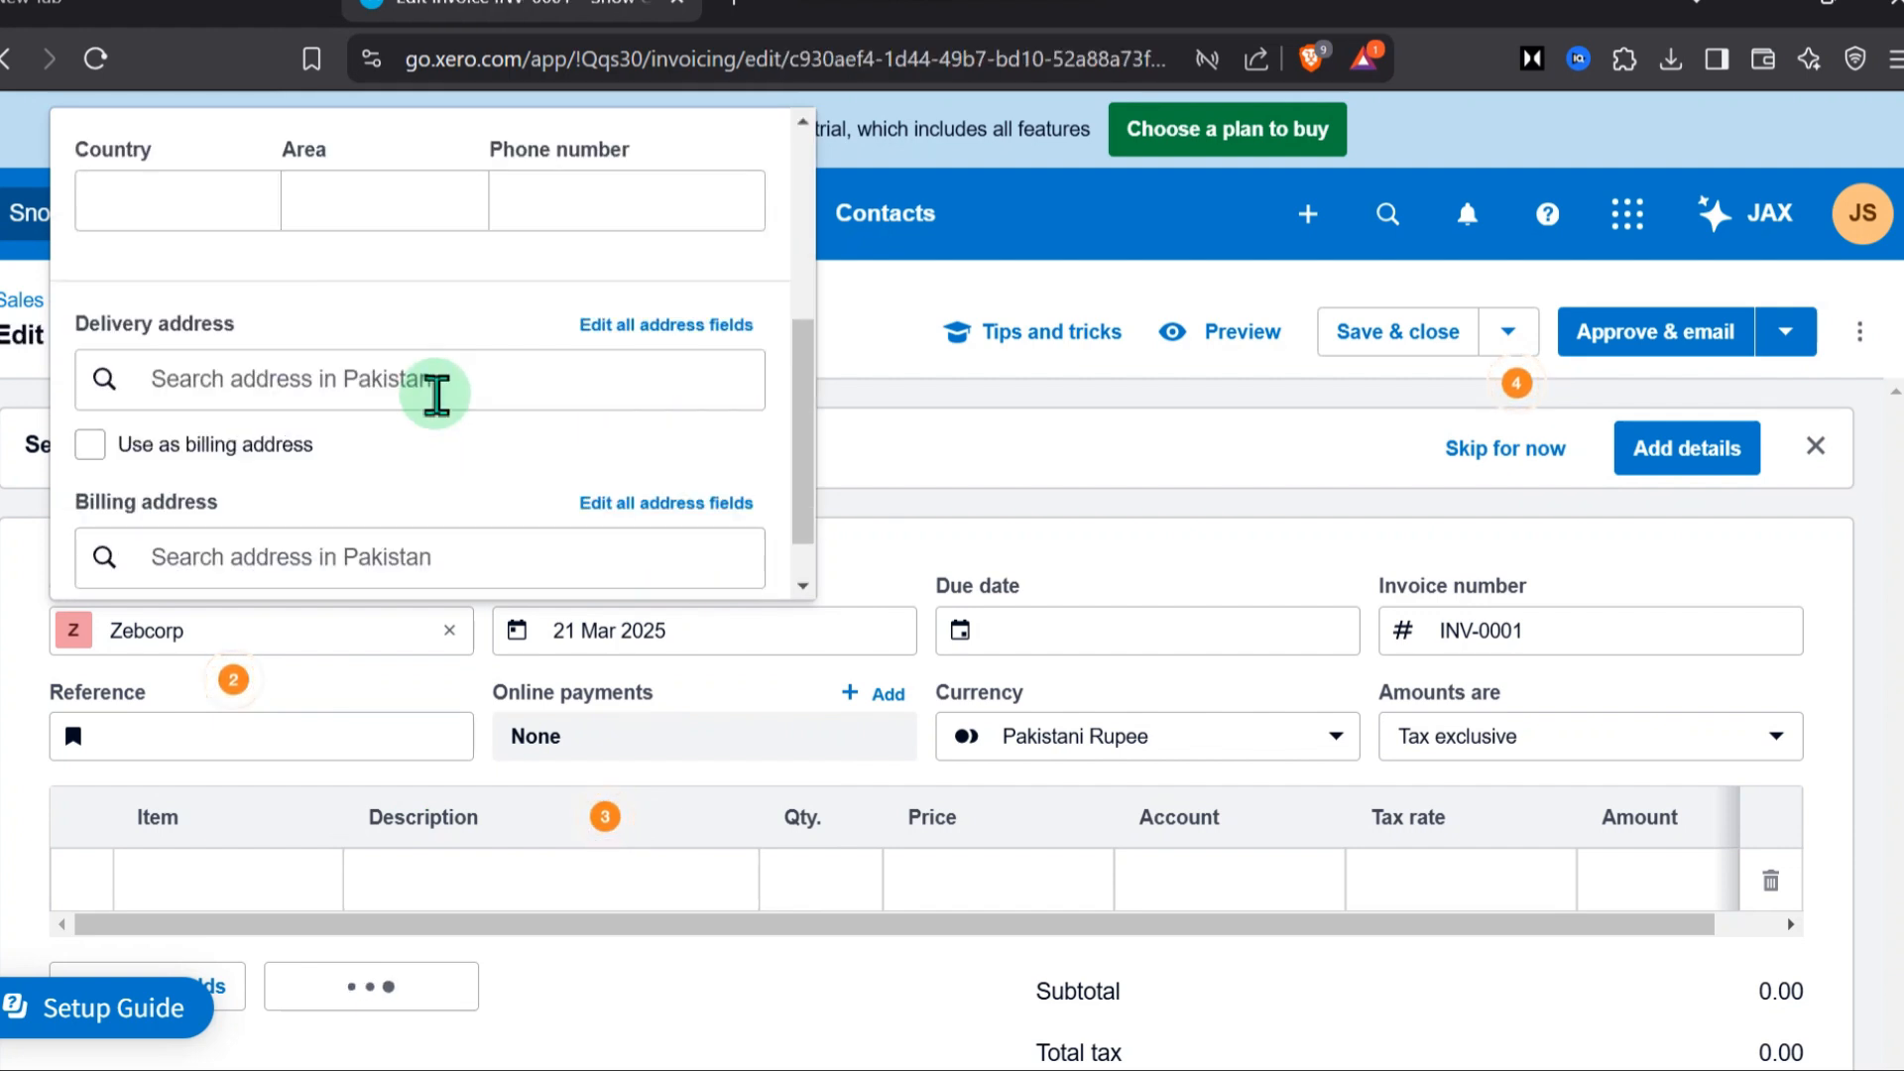
{"action": "scroll", "coordinate": [432, 397], "scroll_direction": "up", "scroll_amount": 3}
{"action": "scroll", "coordinate": [435, 395], "scroll_direction": "down", "scroll_amount": 2}
{"action": "scroll", "coordinate": [437, 394], "scroll_direction": "down", "scroll_amount": 3}
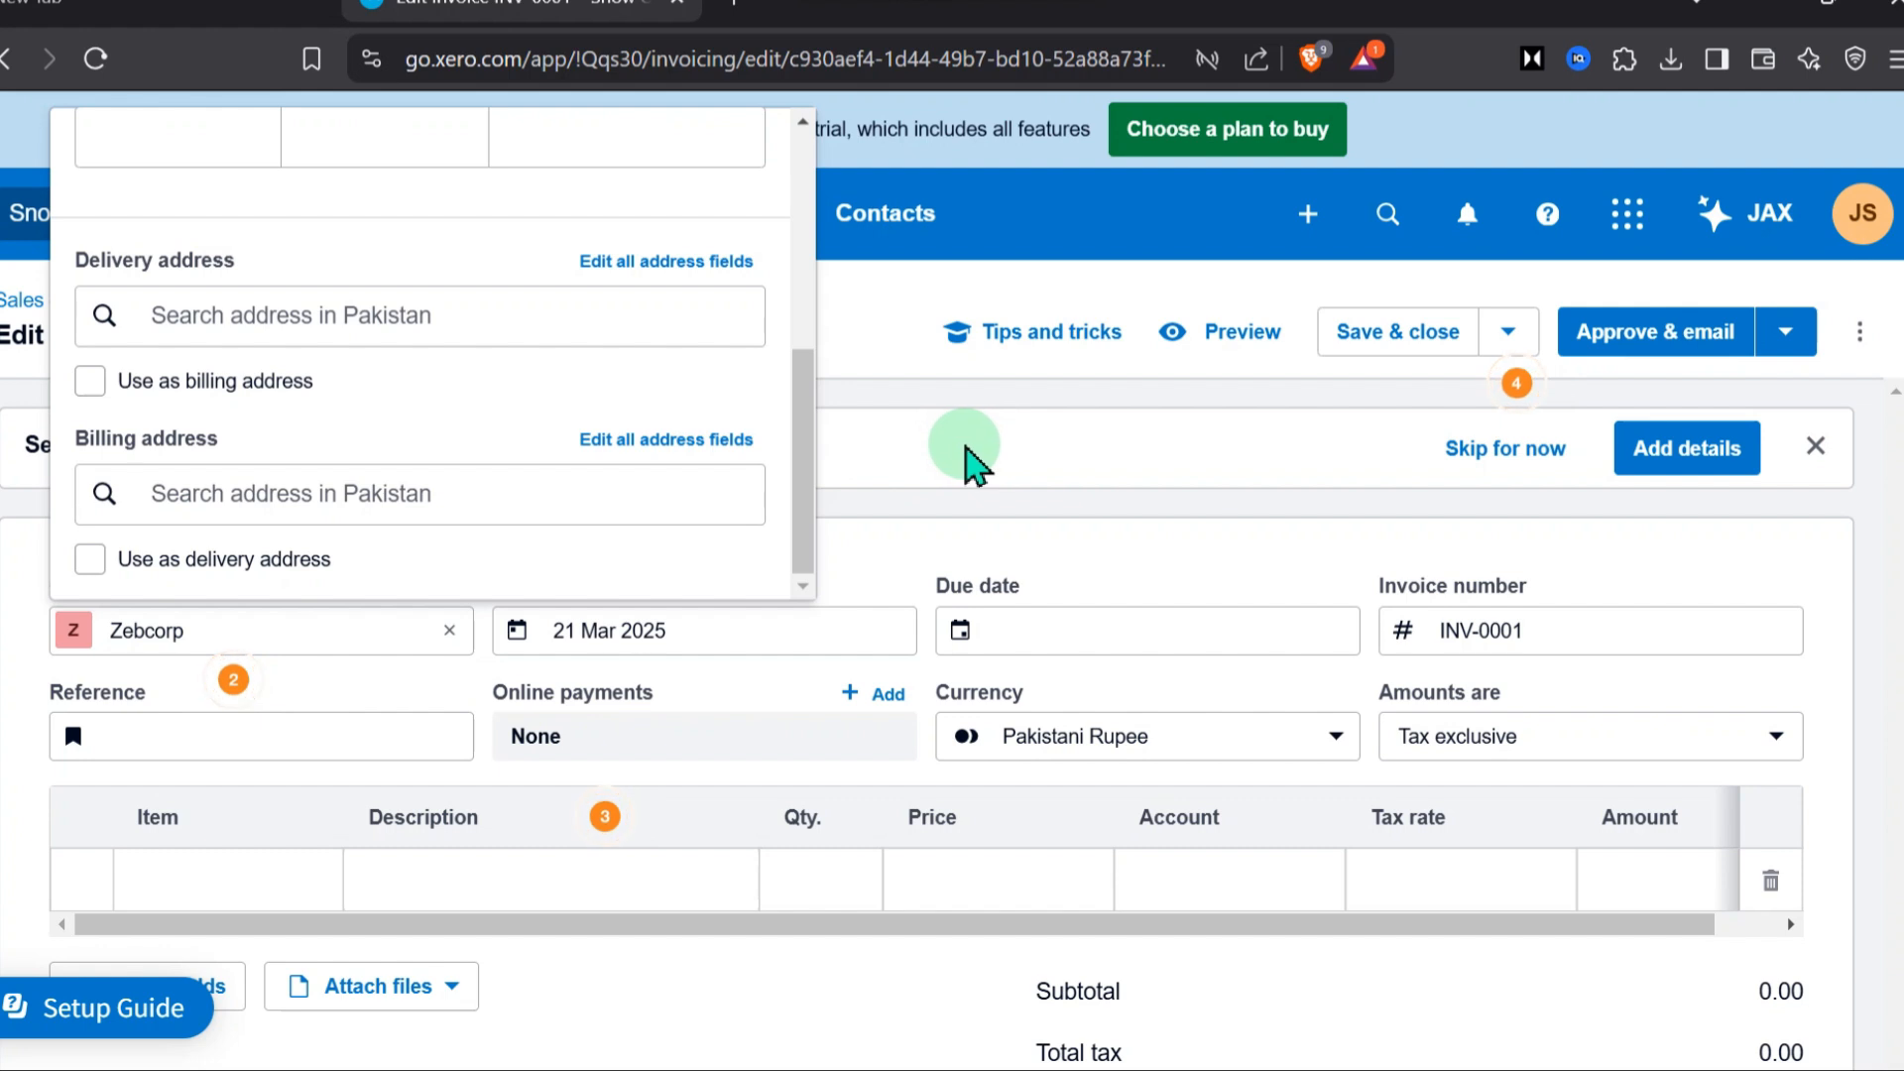
{"action": "left_click", "coordinate": [965, 448]}
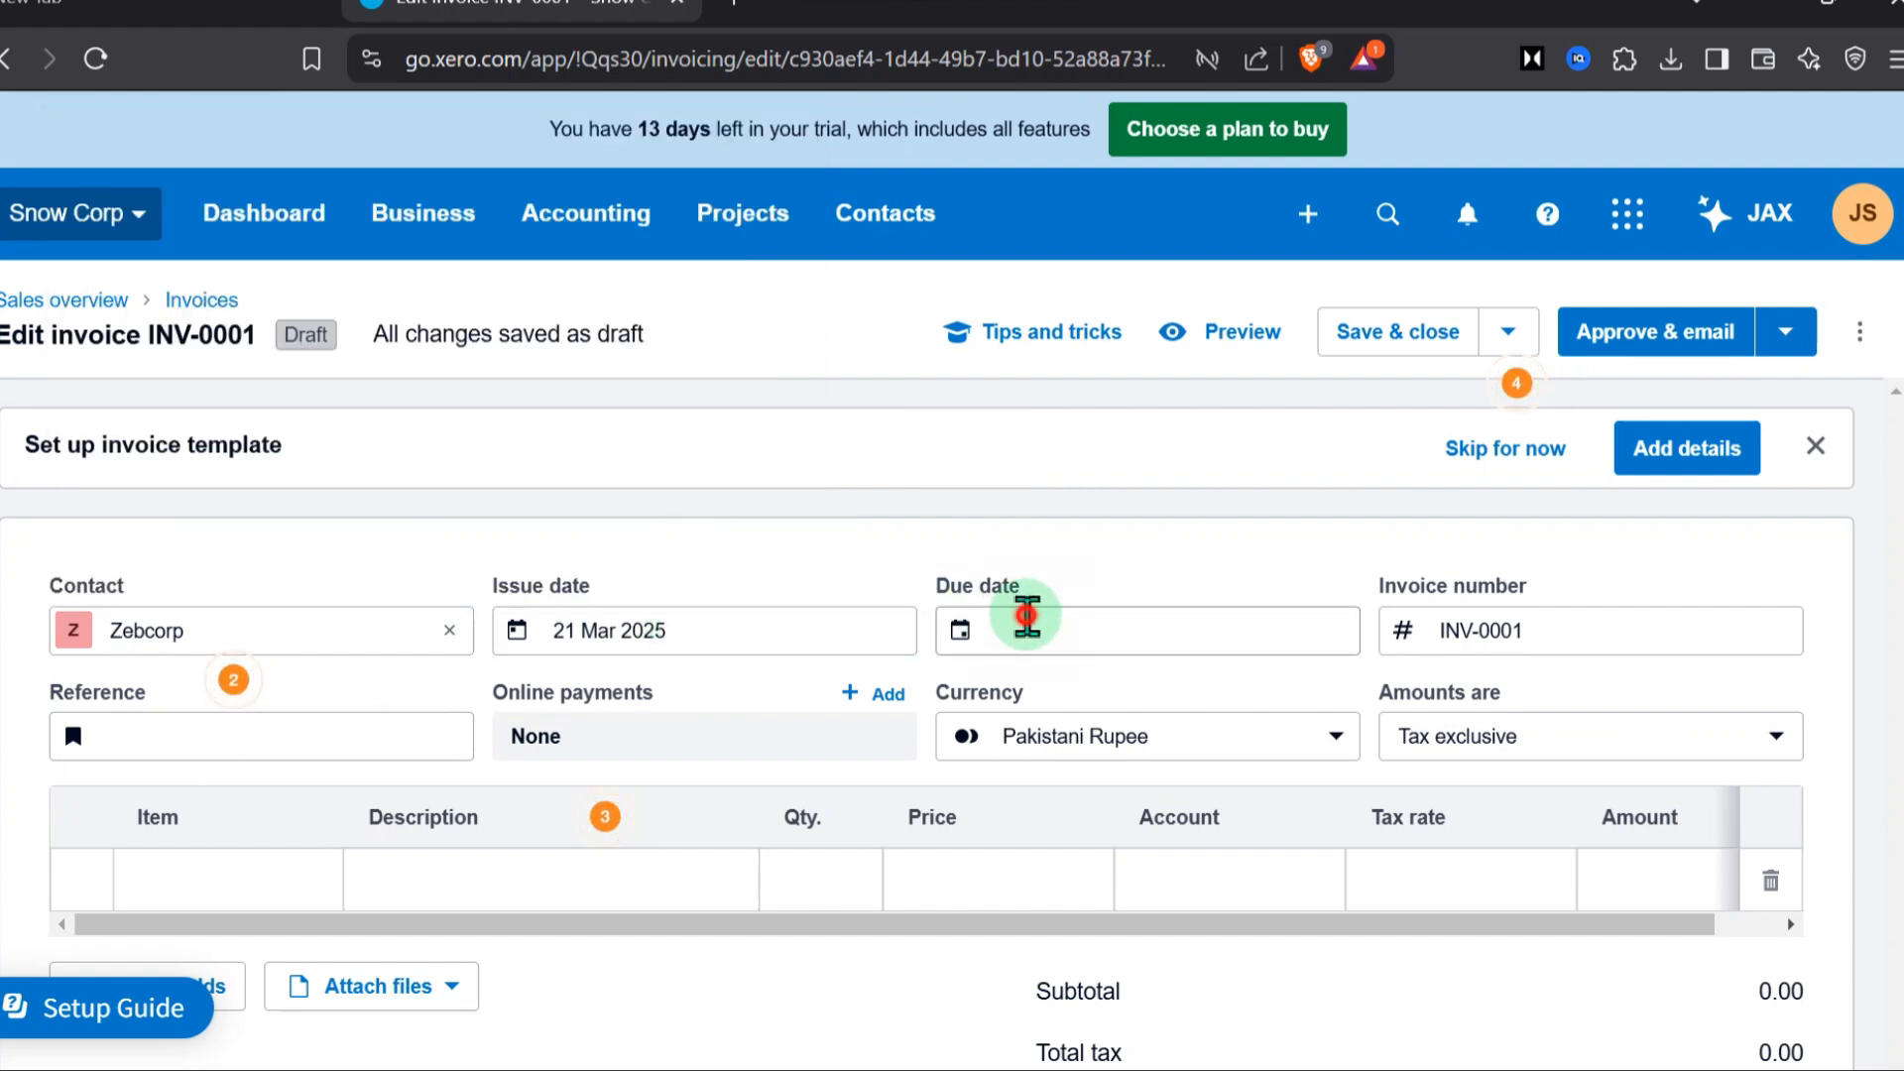
Set the invoice's due date to 28 Mar 2025 and its reference to INV-CONSULT-01
{"action": "left_click", "coordinate": [1026, 622]}
{"action": "left_click", "coordinate": [1497, 124]}
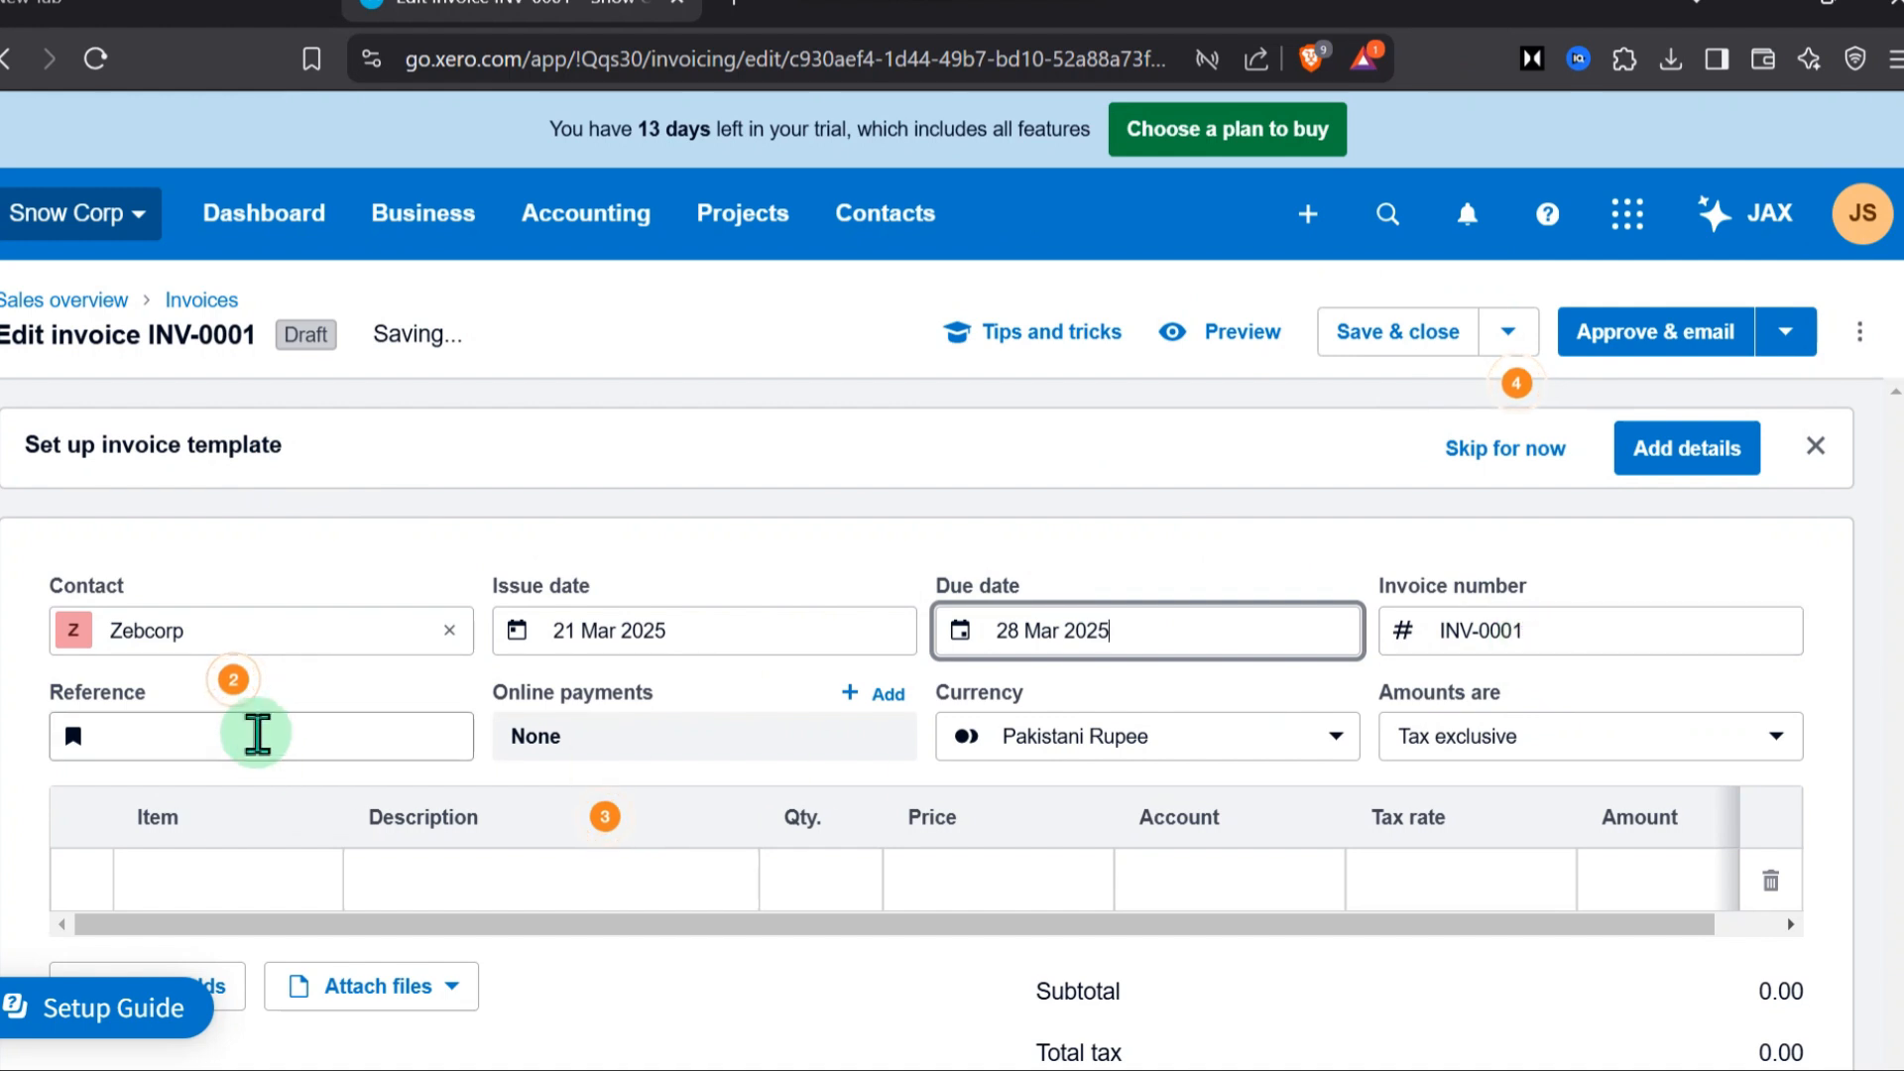
{"action": "left_click", "coordinate": [227, 745]}
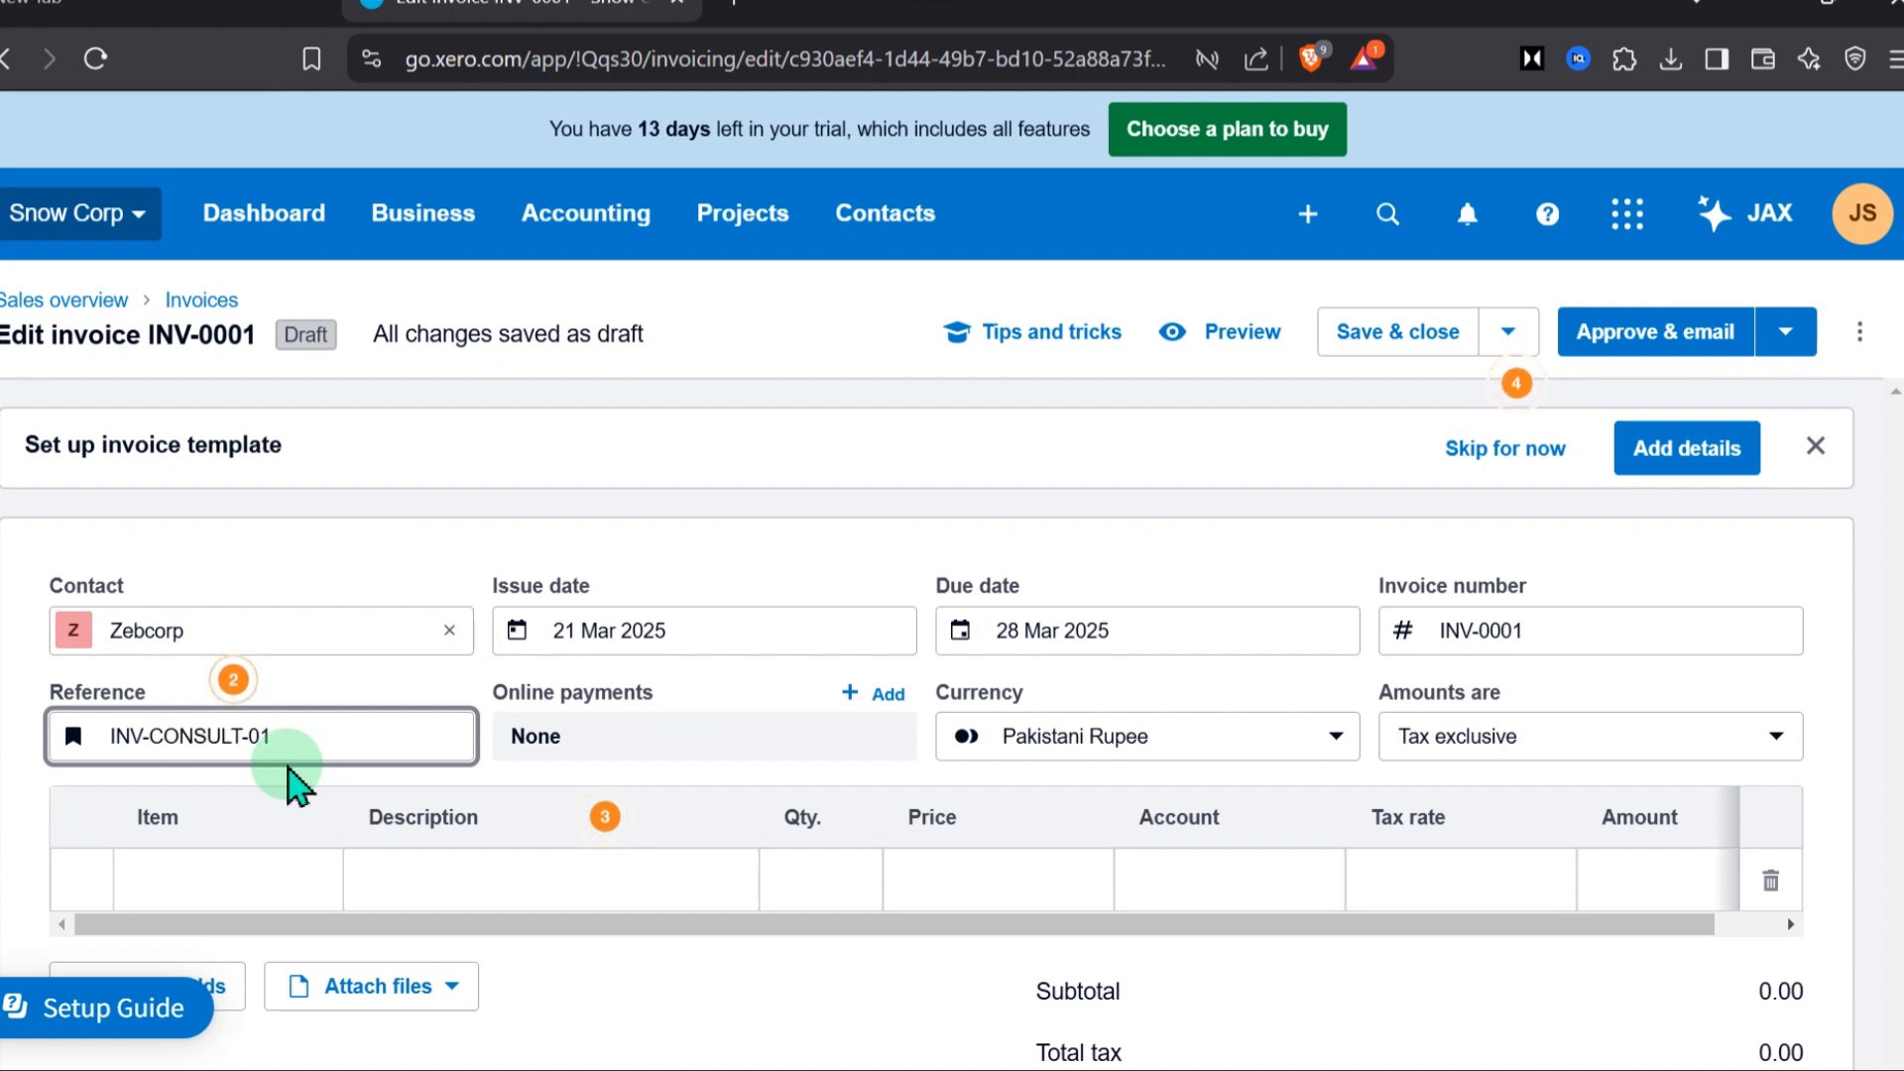
Enter Consultancy - Audit as the item on the first invoice line and start creating it as a new item
{"action": "scroll", "coordinate": [858, 679], "scroll_direction": "down", "scroll_amount": 3}
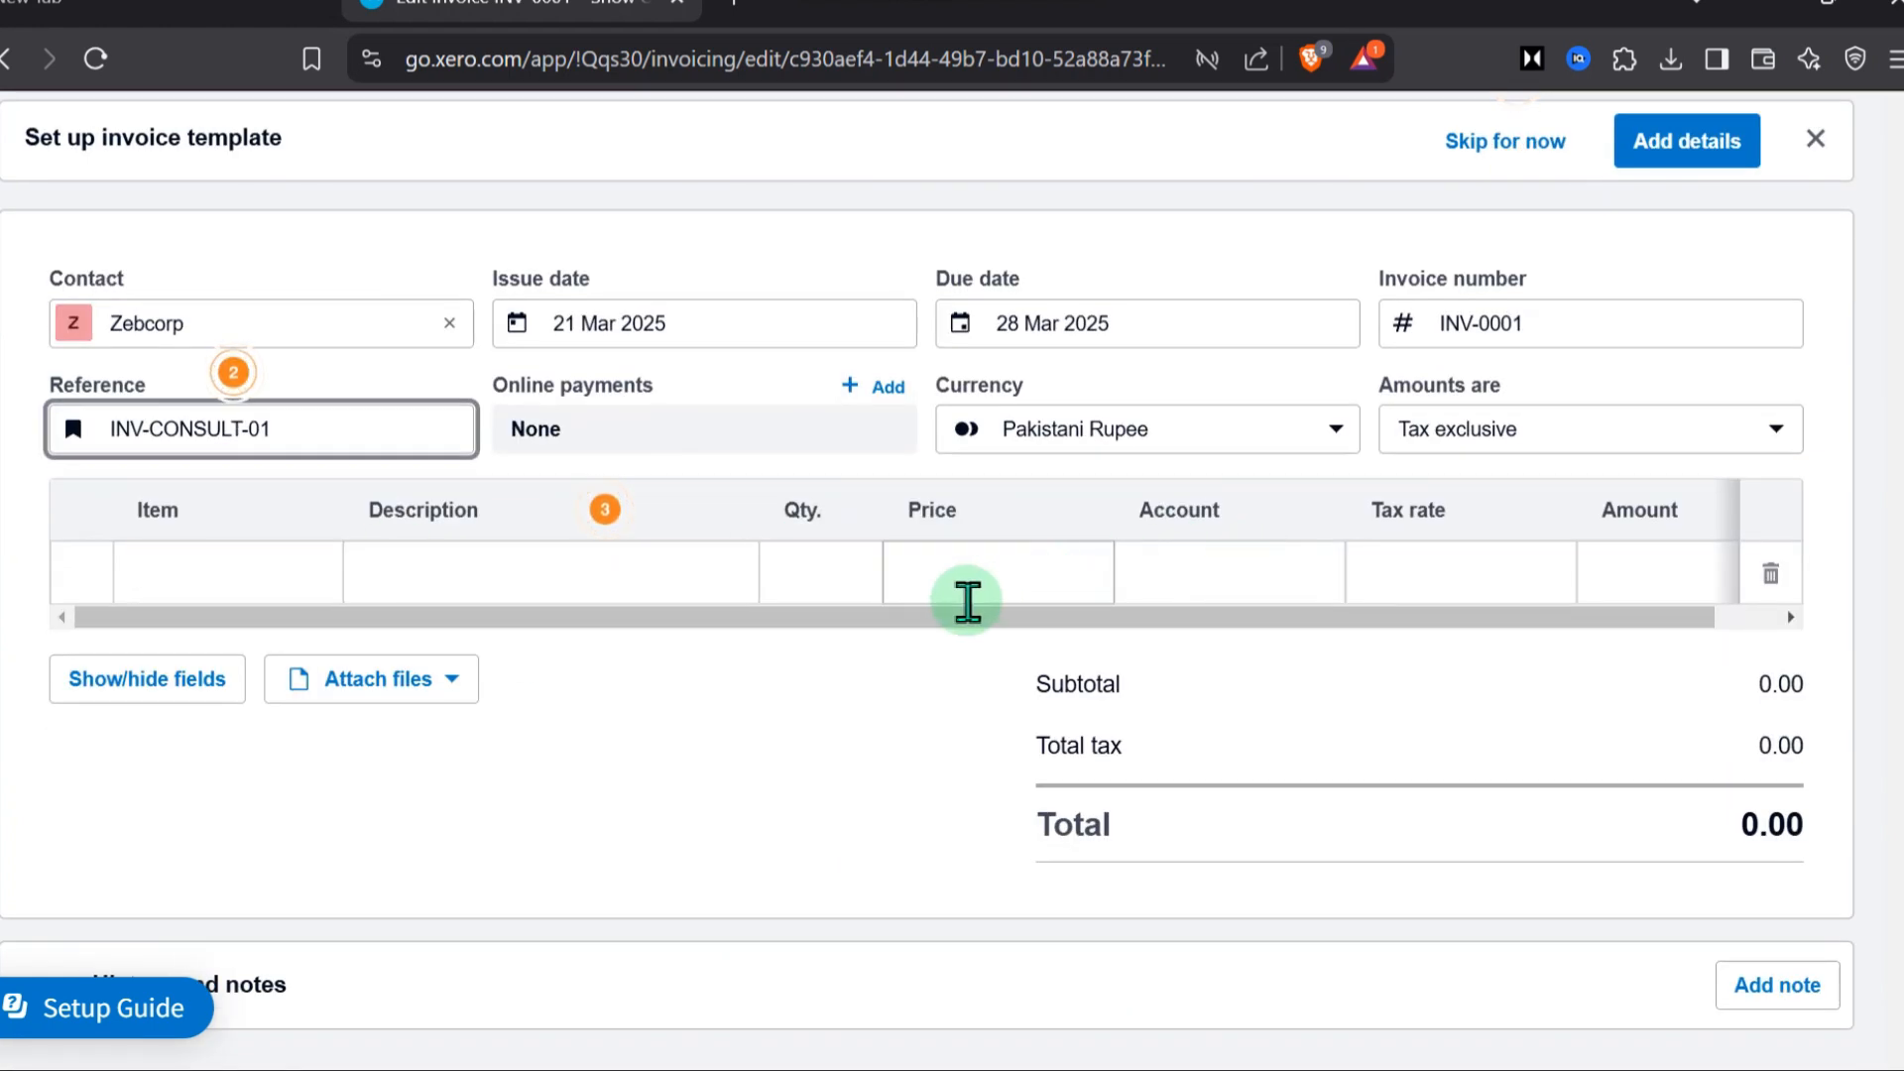
{"action": "left_click", "coordinate": [226, 578]}
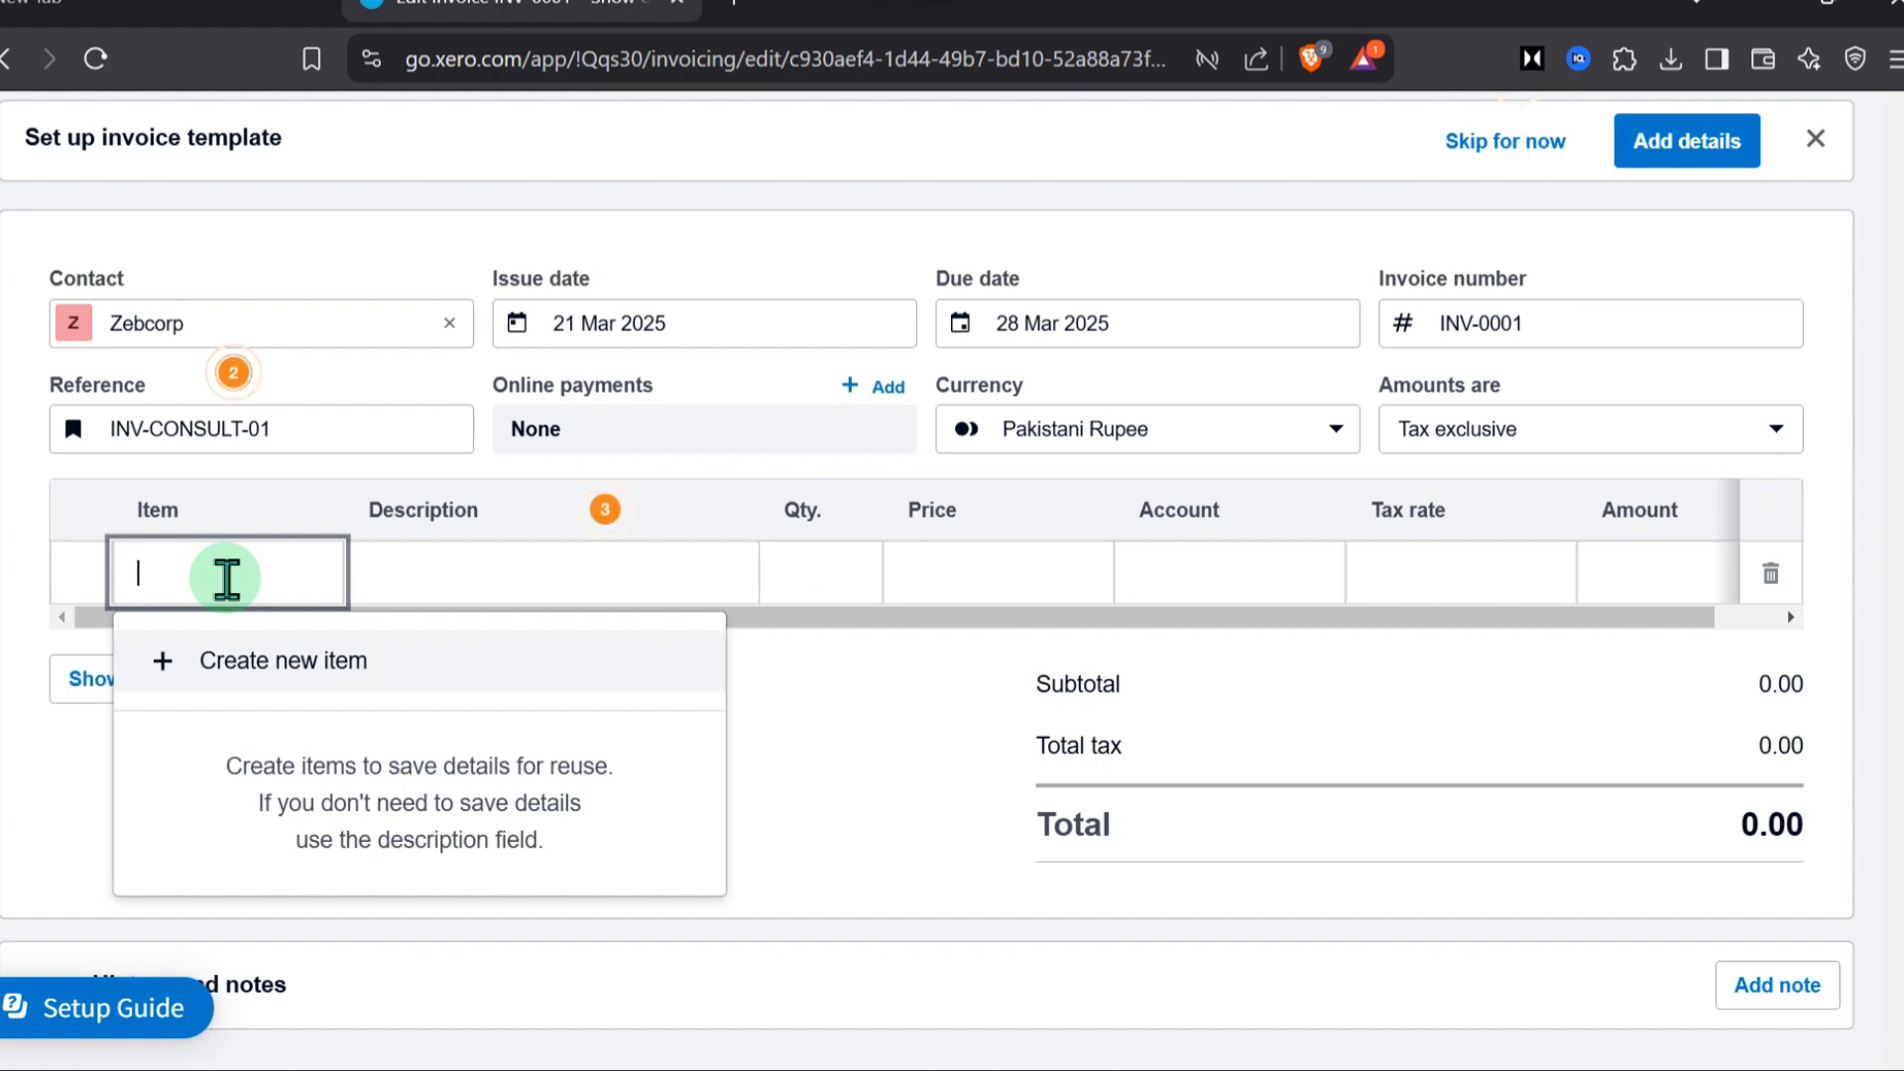
{"action": "key", "text": "BackSpace"}
{"action": "key", "text": "BackSpace"}
{"action": "type", "text": "Co"}
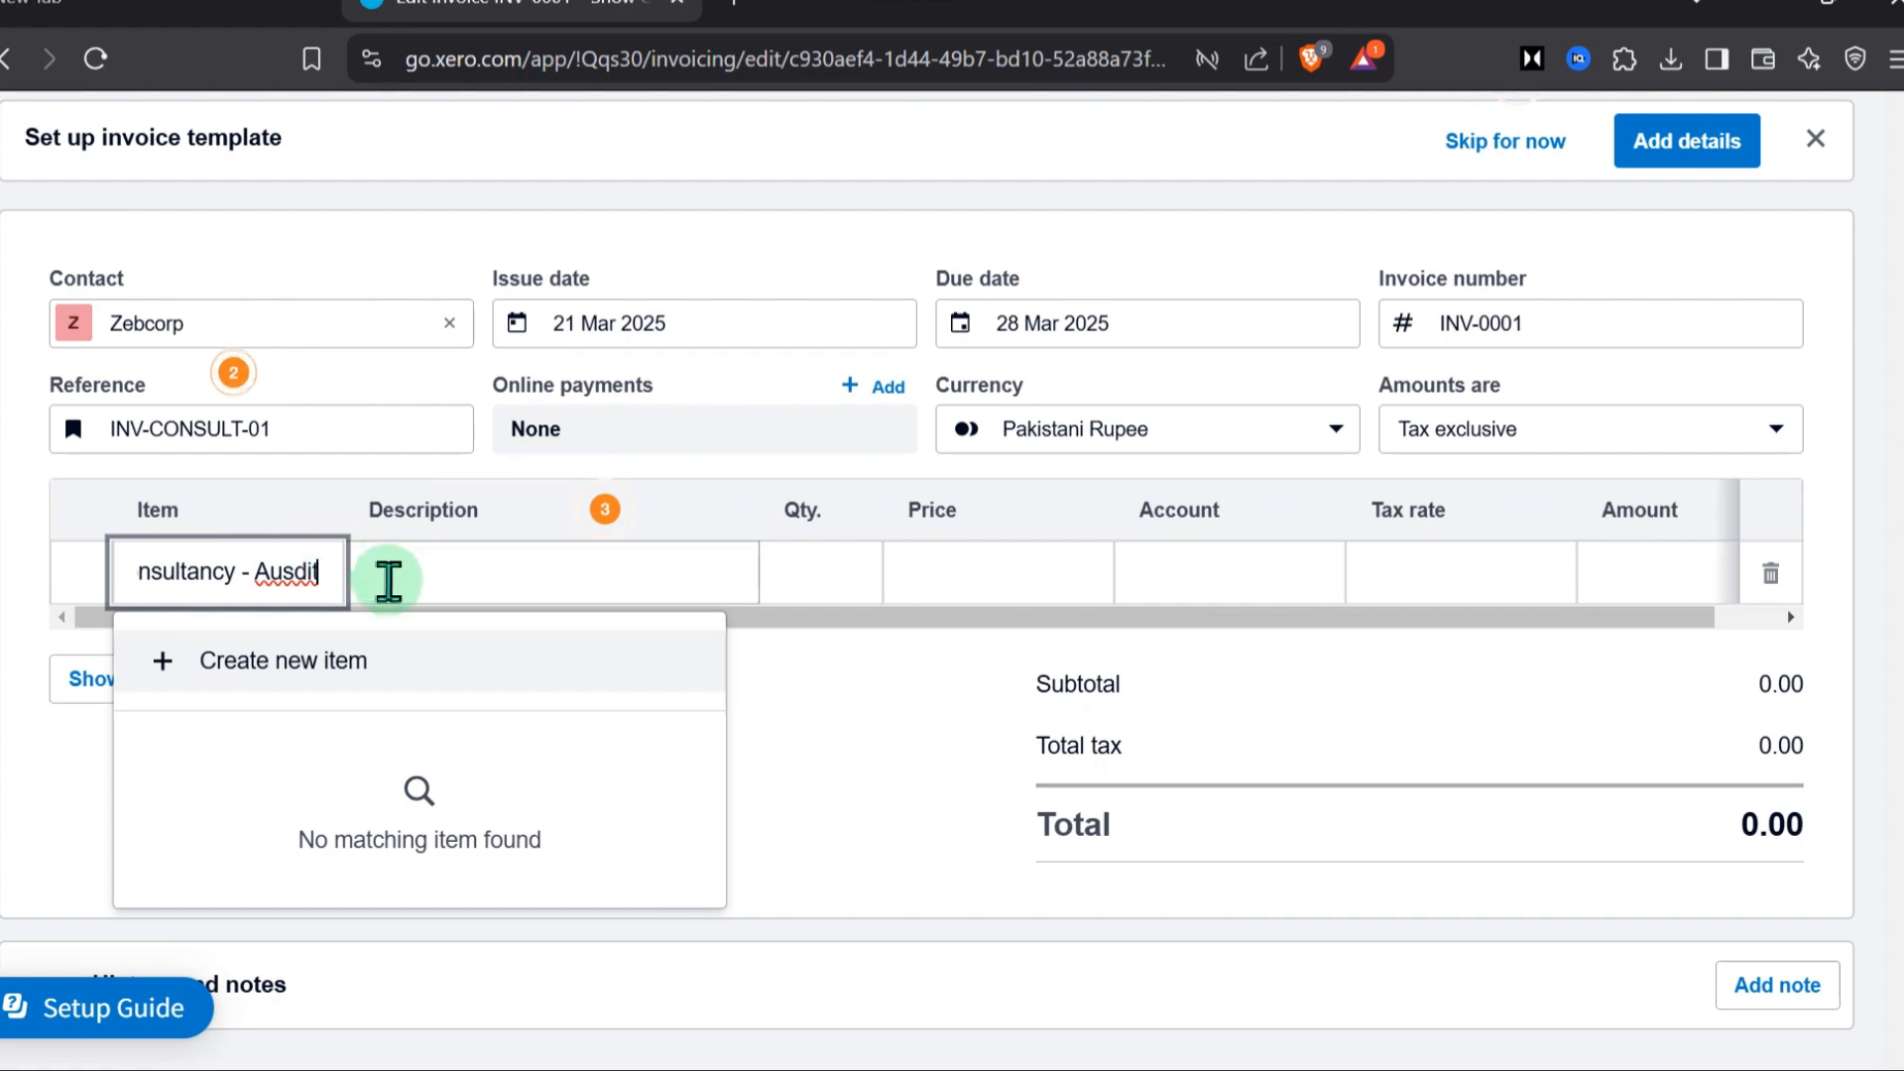
{"action": "left_click", "coordinate": [295, 571]}
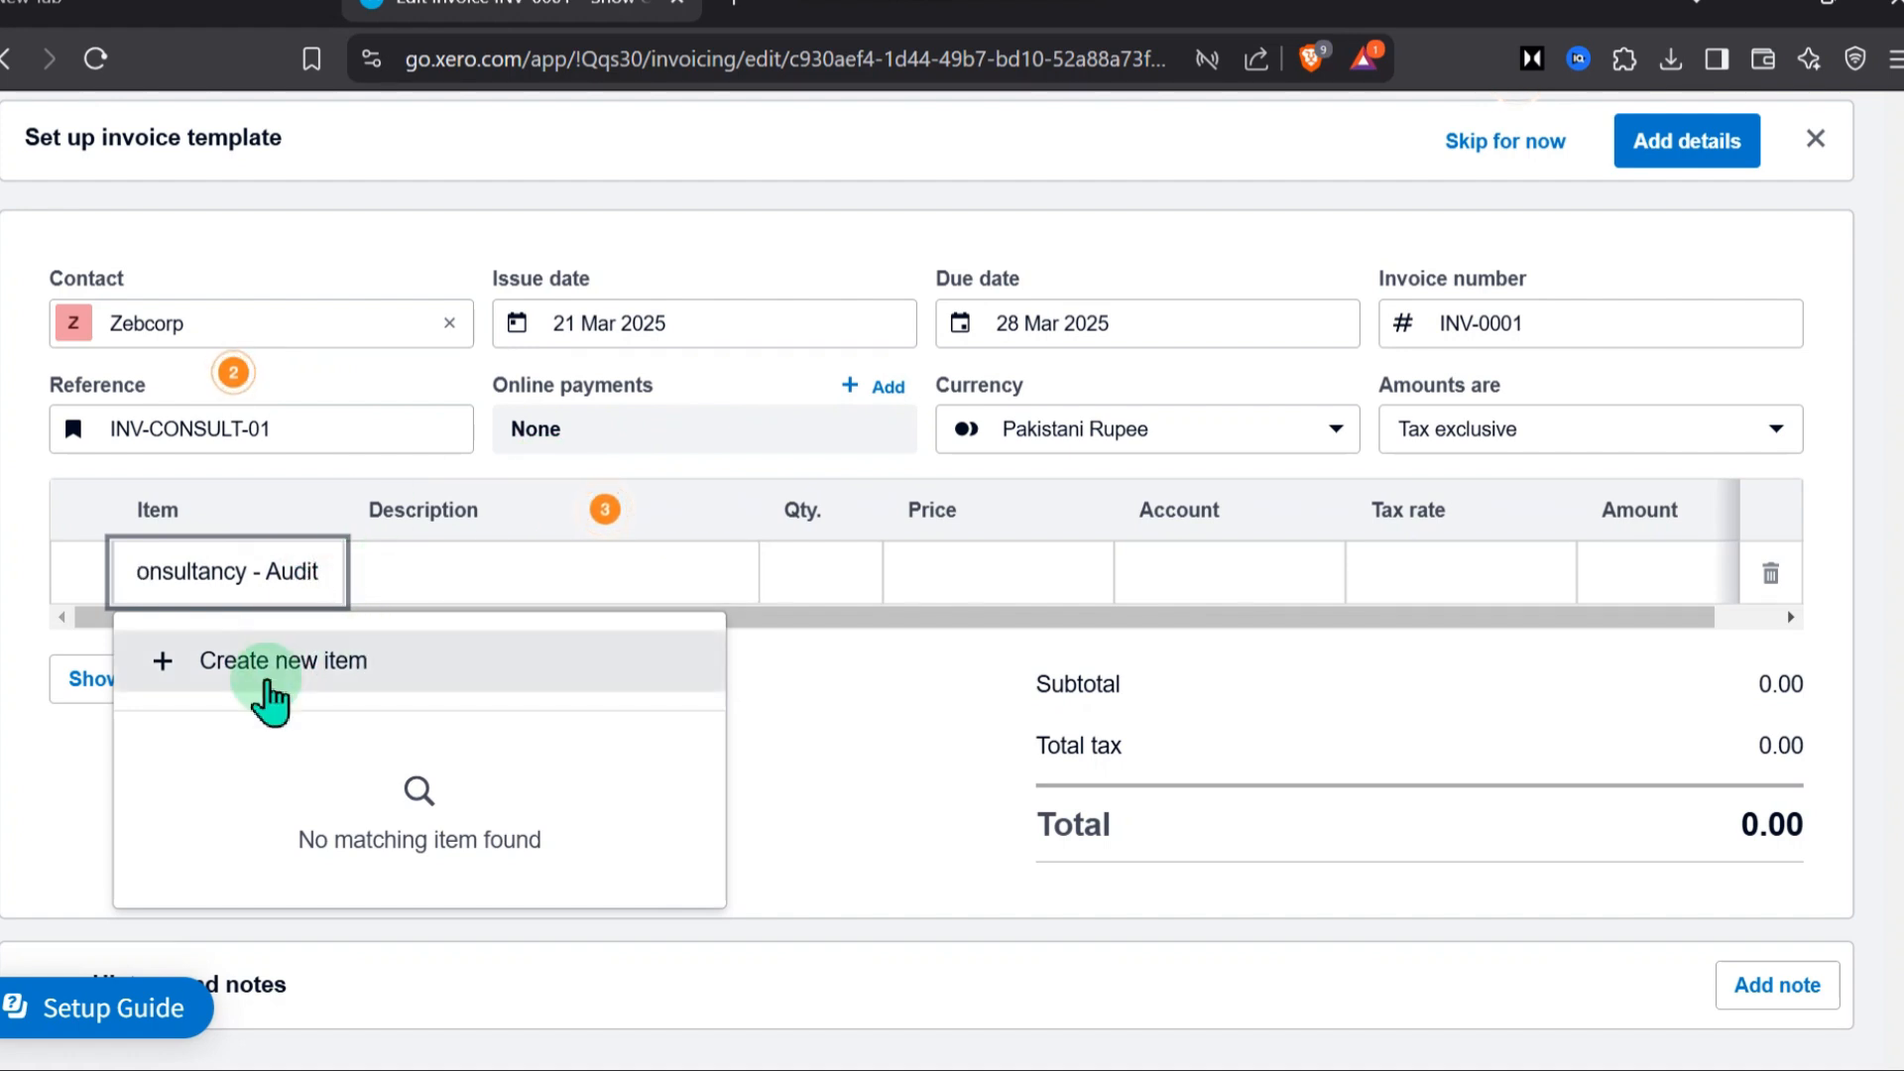
{"action": "left_click", "coordinate": [268, 694]}
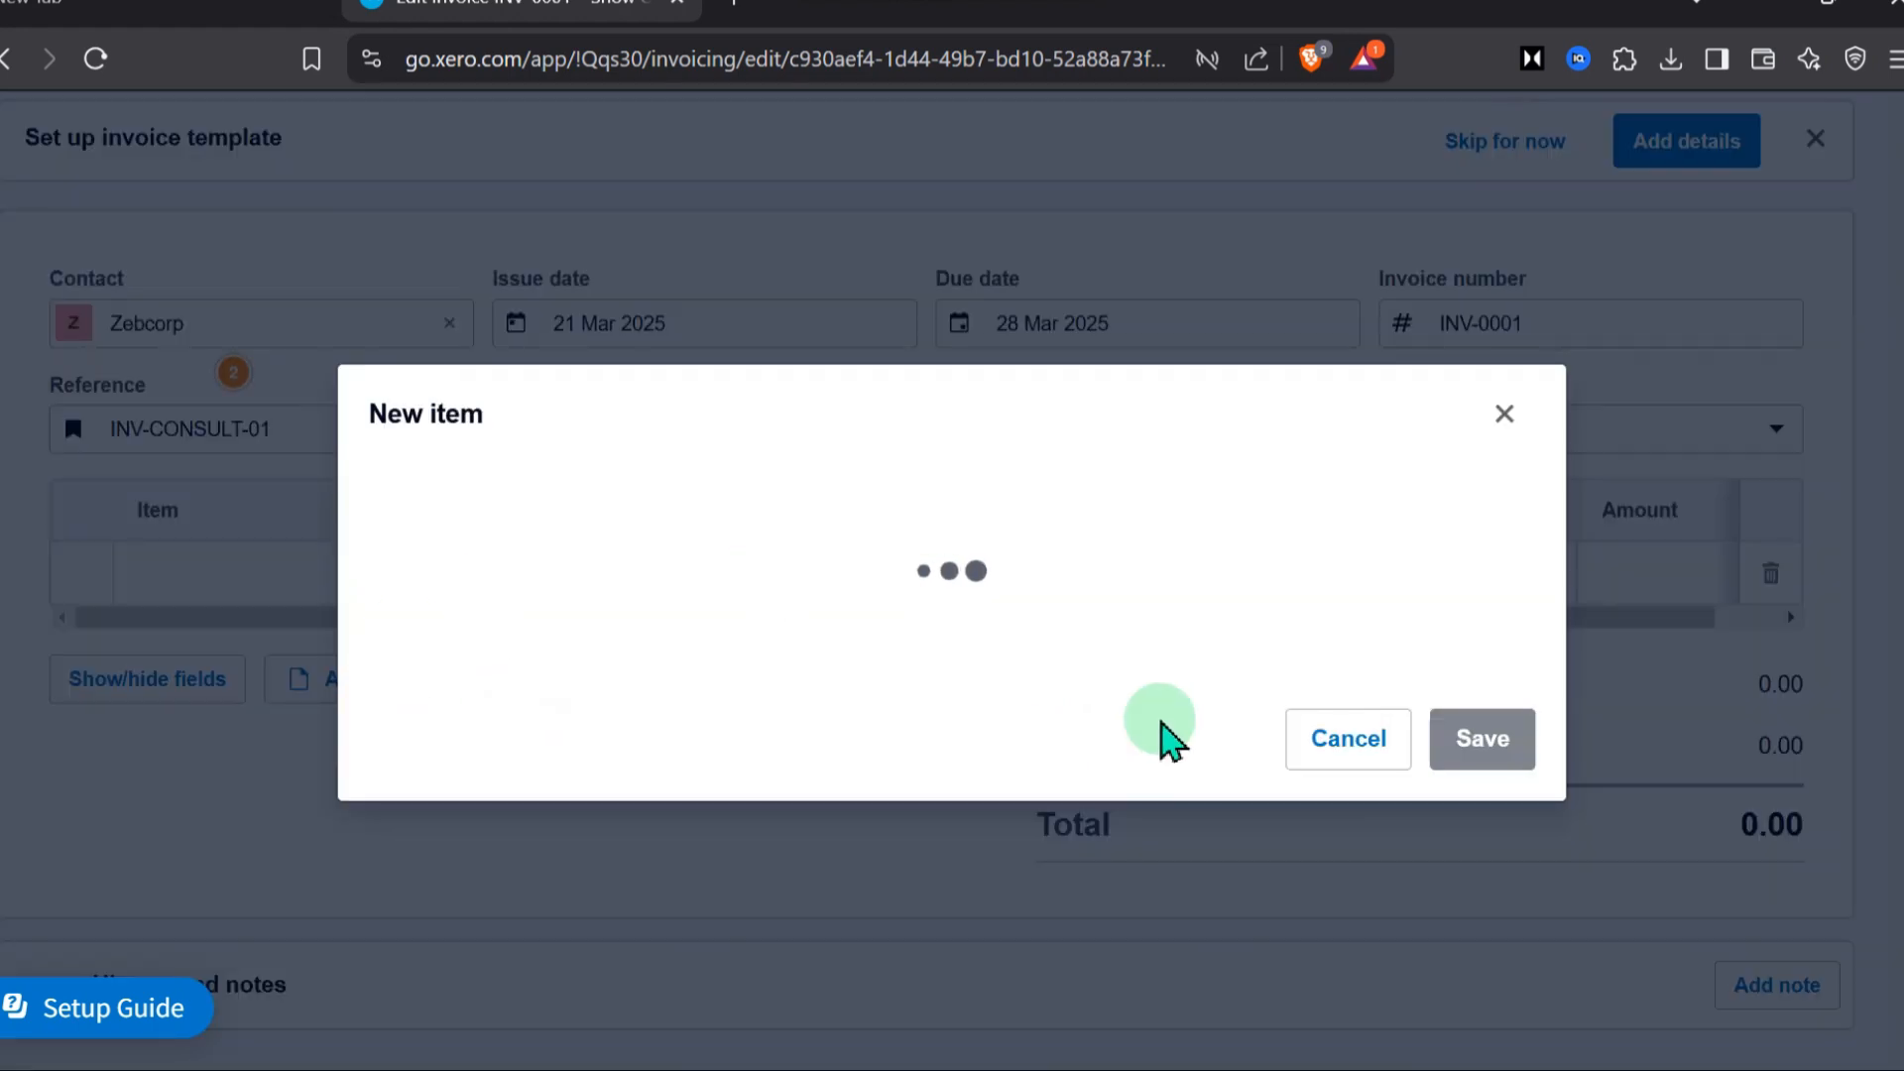
Look through the new item's fields, give it the code 01, and save it to the invoice line
{"action": "scroll", "coordinate": [615, 471], "scroll_direction": "down", "scroll_amount": 5}
{"action": "scroll", "coordinate": [645, 495], "scroll_direction": "up", "scroll_amount": 5}
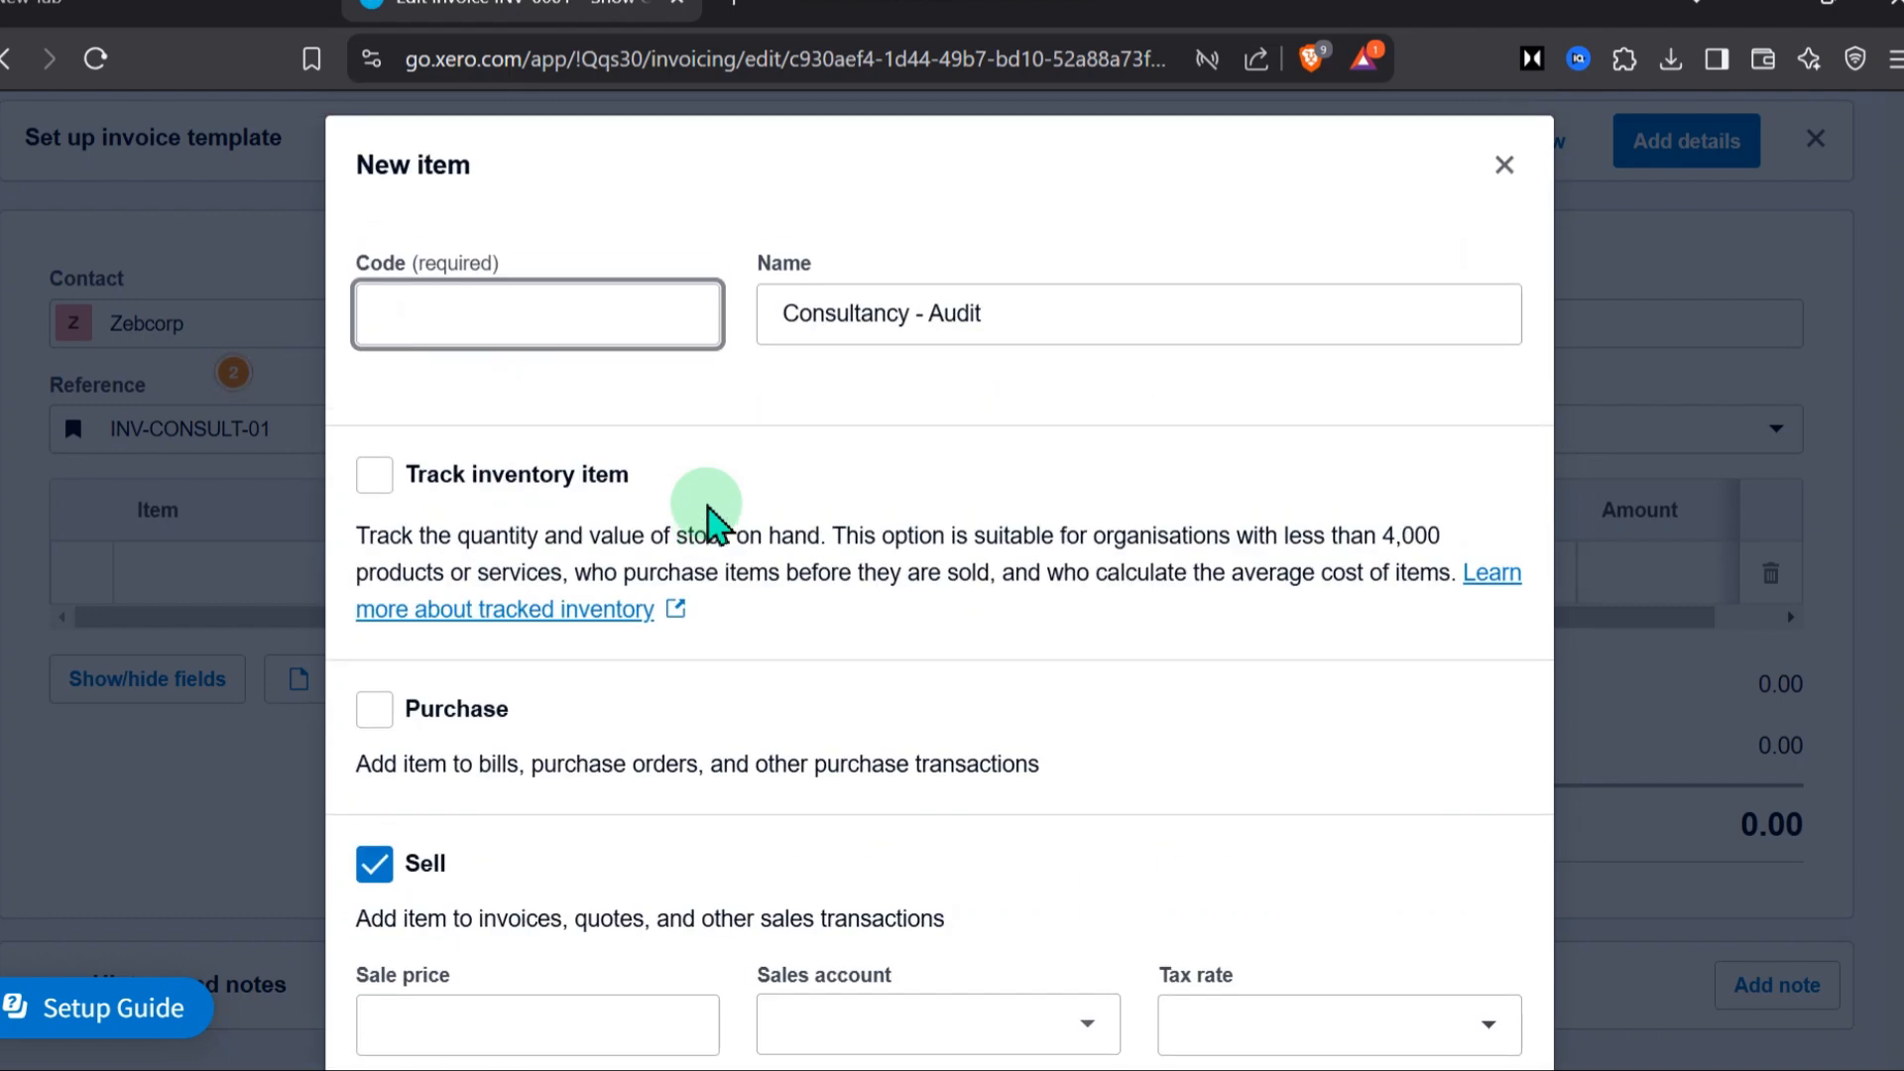
{"action": "scroll", "coordinate": [793, 595], "scroll_direction": "down", "scroll_amount": 4}
{"action": "scroll", "coordinate": [914, 699], "scroll_direction": "up", "scroll_amount": 4}
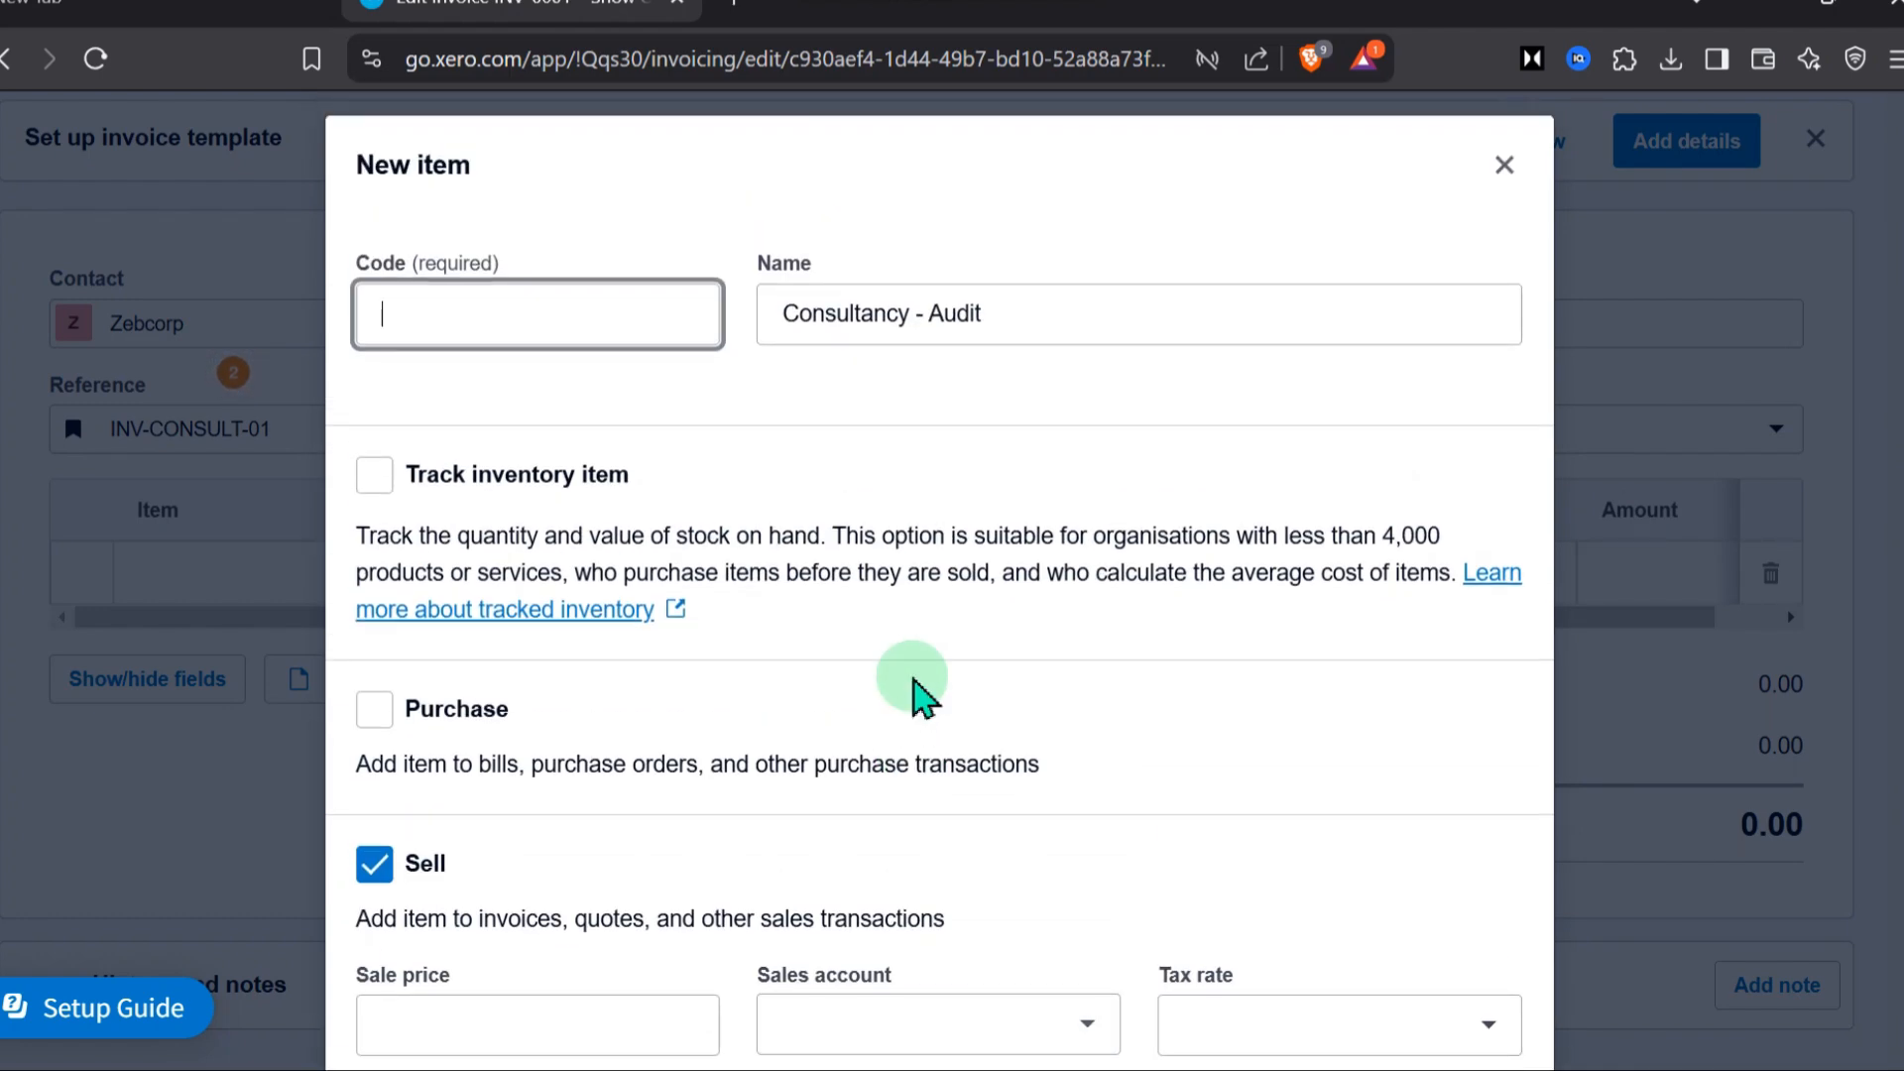
{"action": "scroll", "coordinate": [991, 704], "scroll_direction": "down", "scroll_amount": 5}
{"action": "left_click", "coordinate": [1400, 964]}
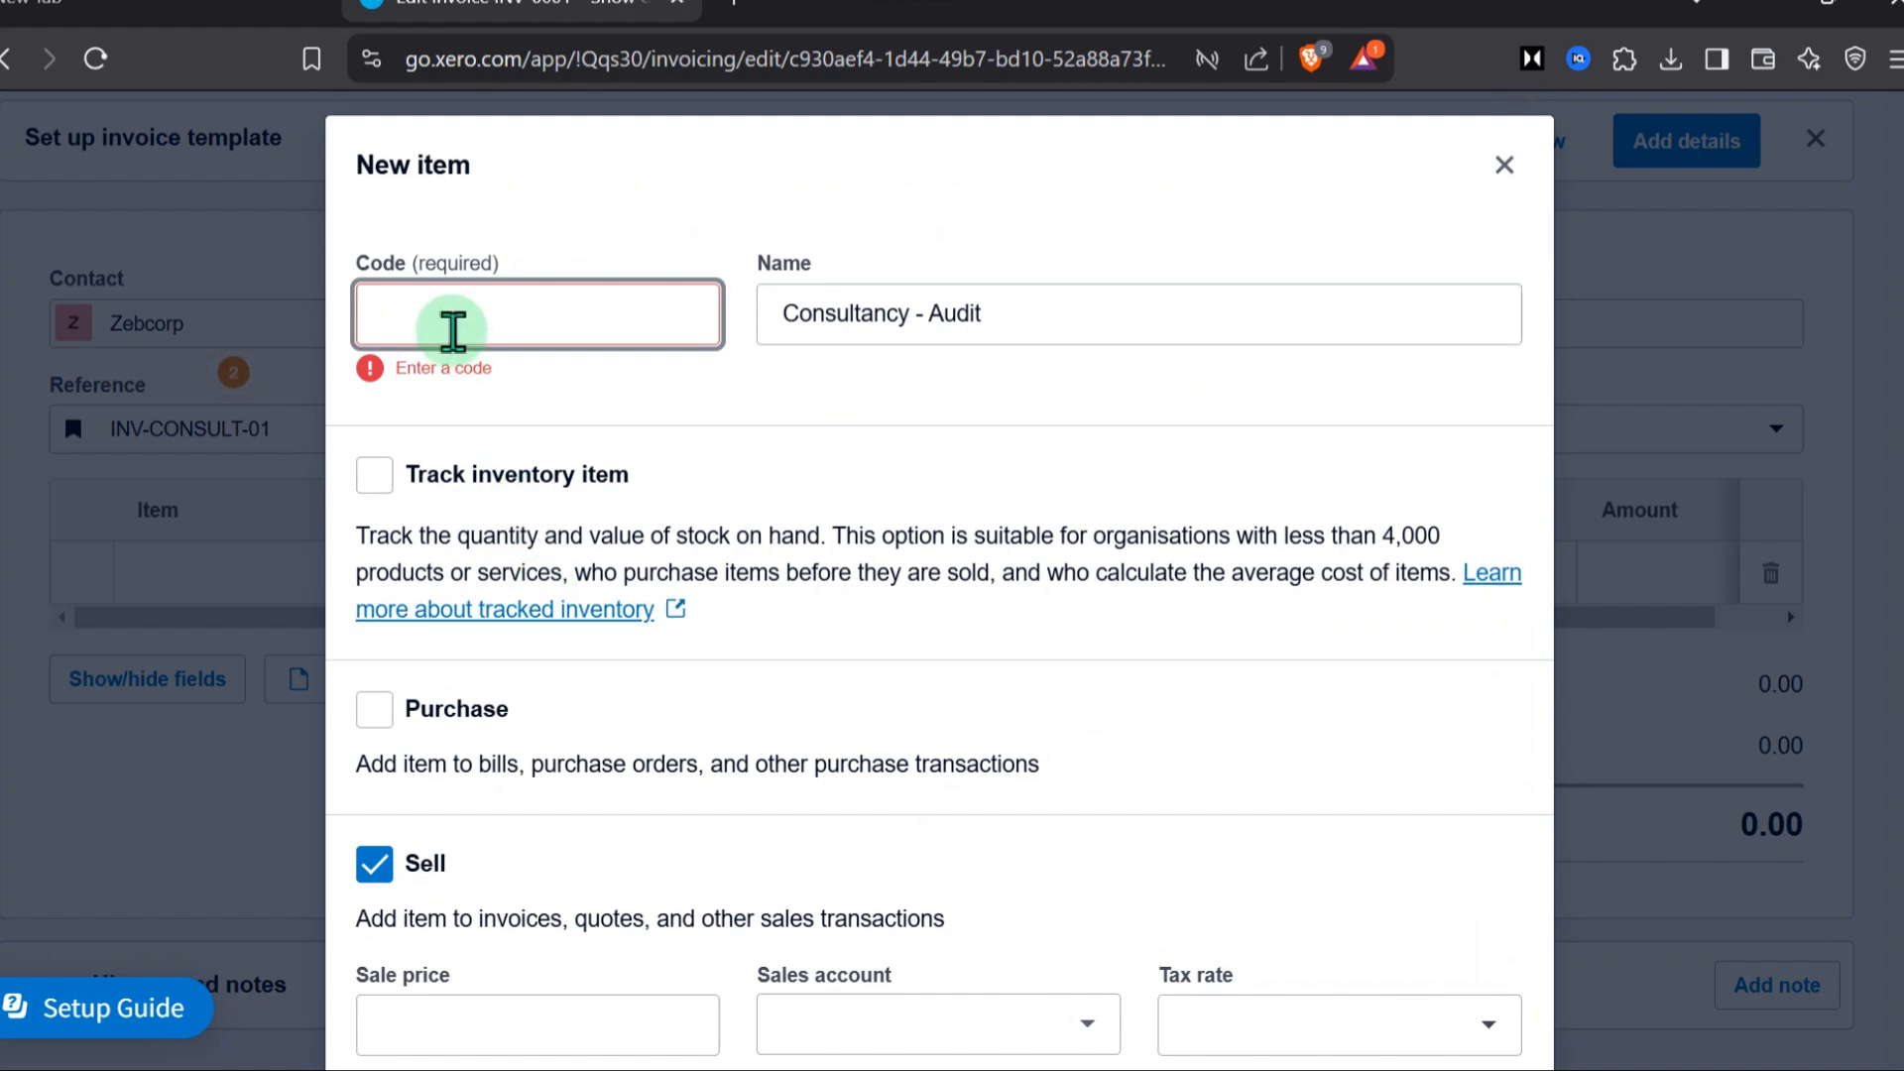
{"action": "scroll", "coordinate": [694, 507], "scroll_direction": "down", "scroll_amount": 4}
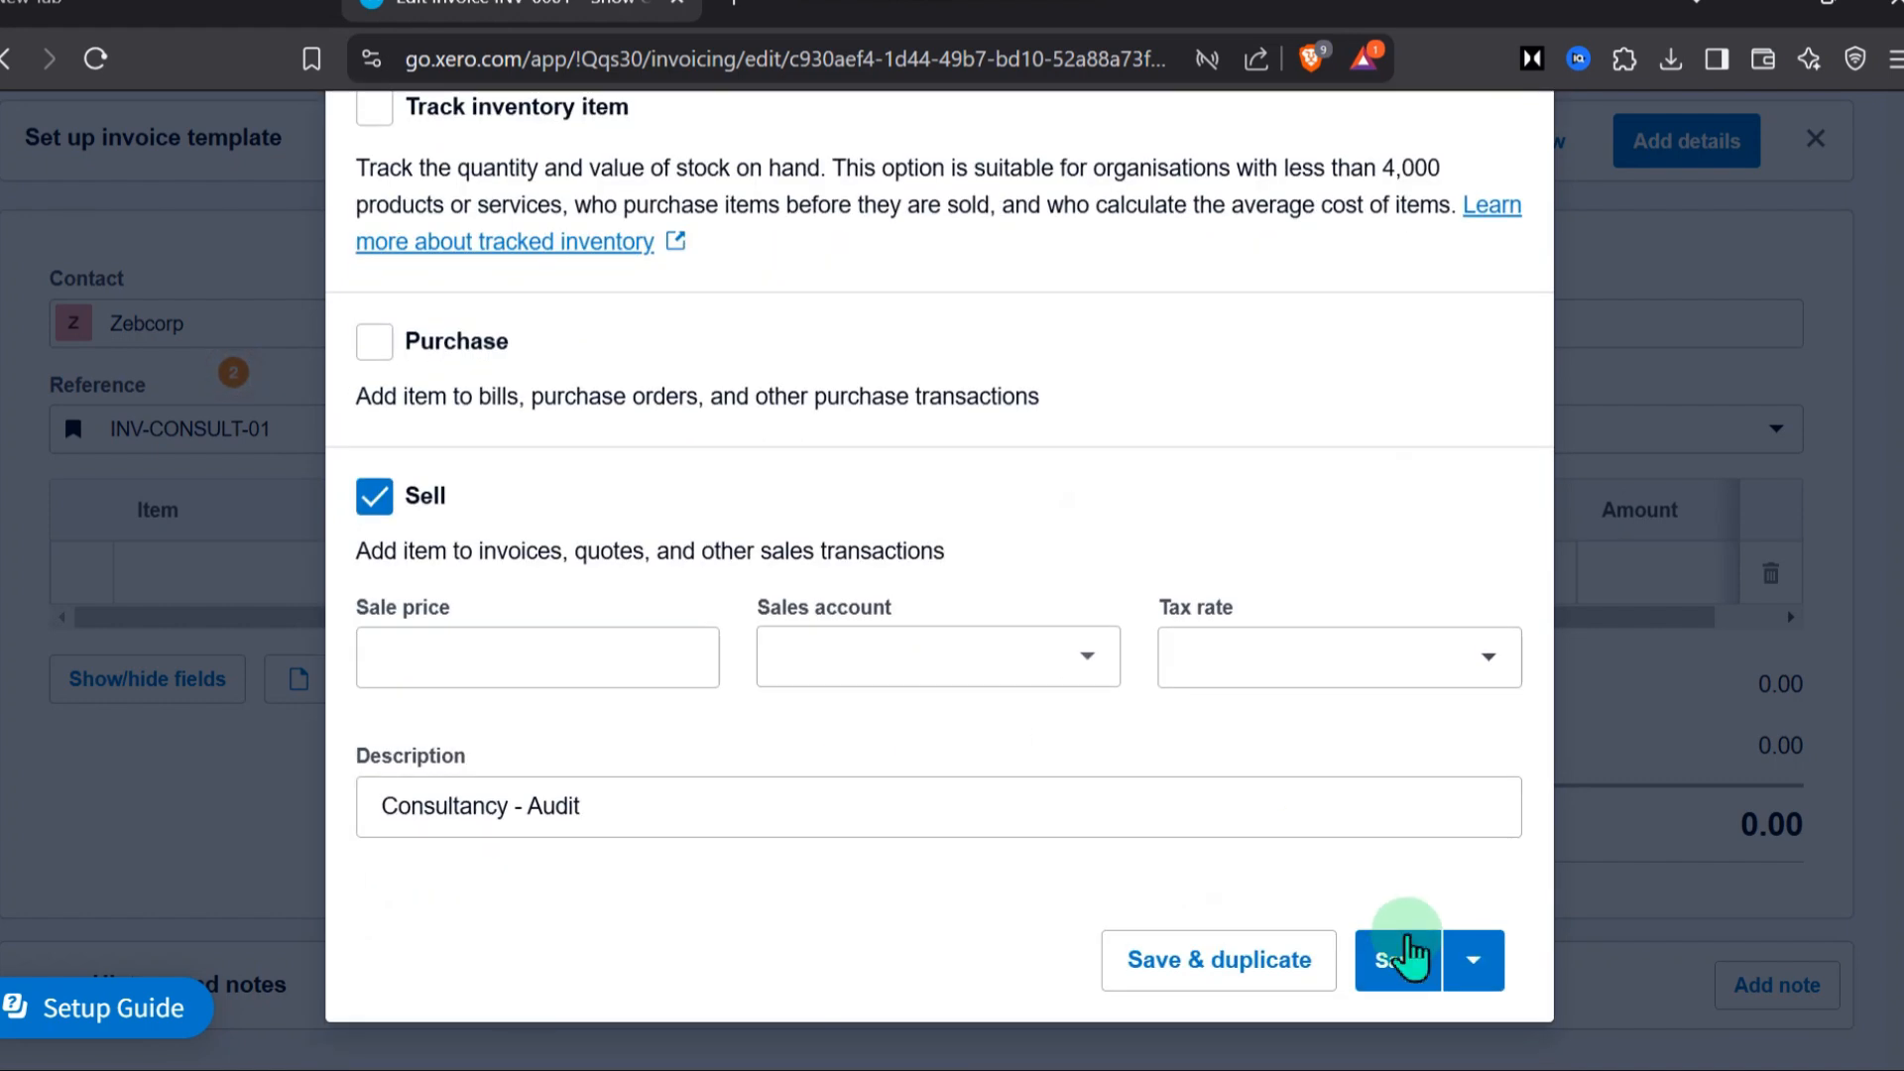
{"action": "left_click", "coordinate": [1396, 836]}
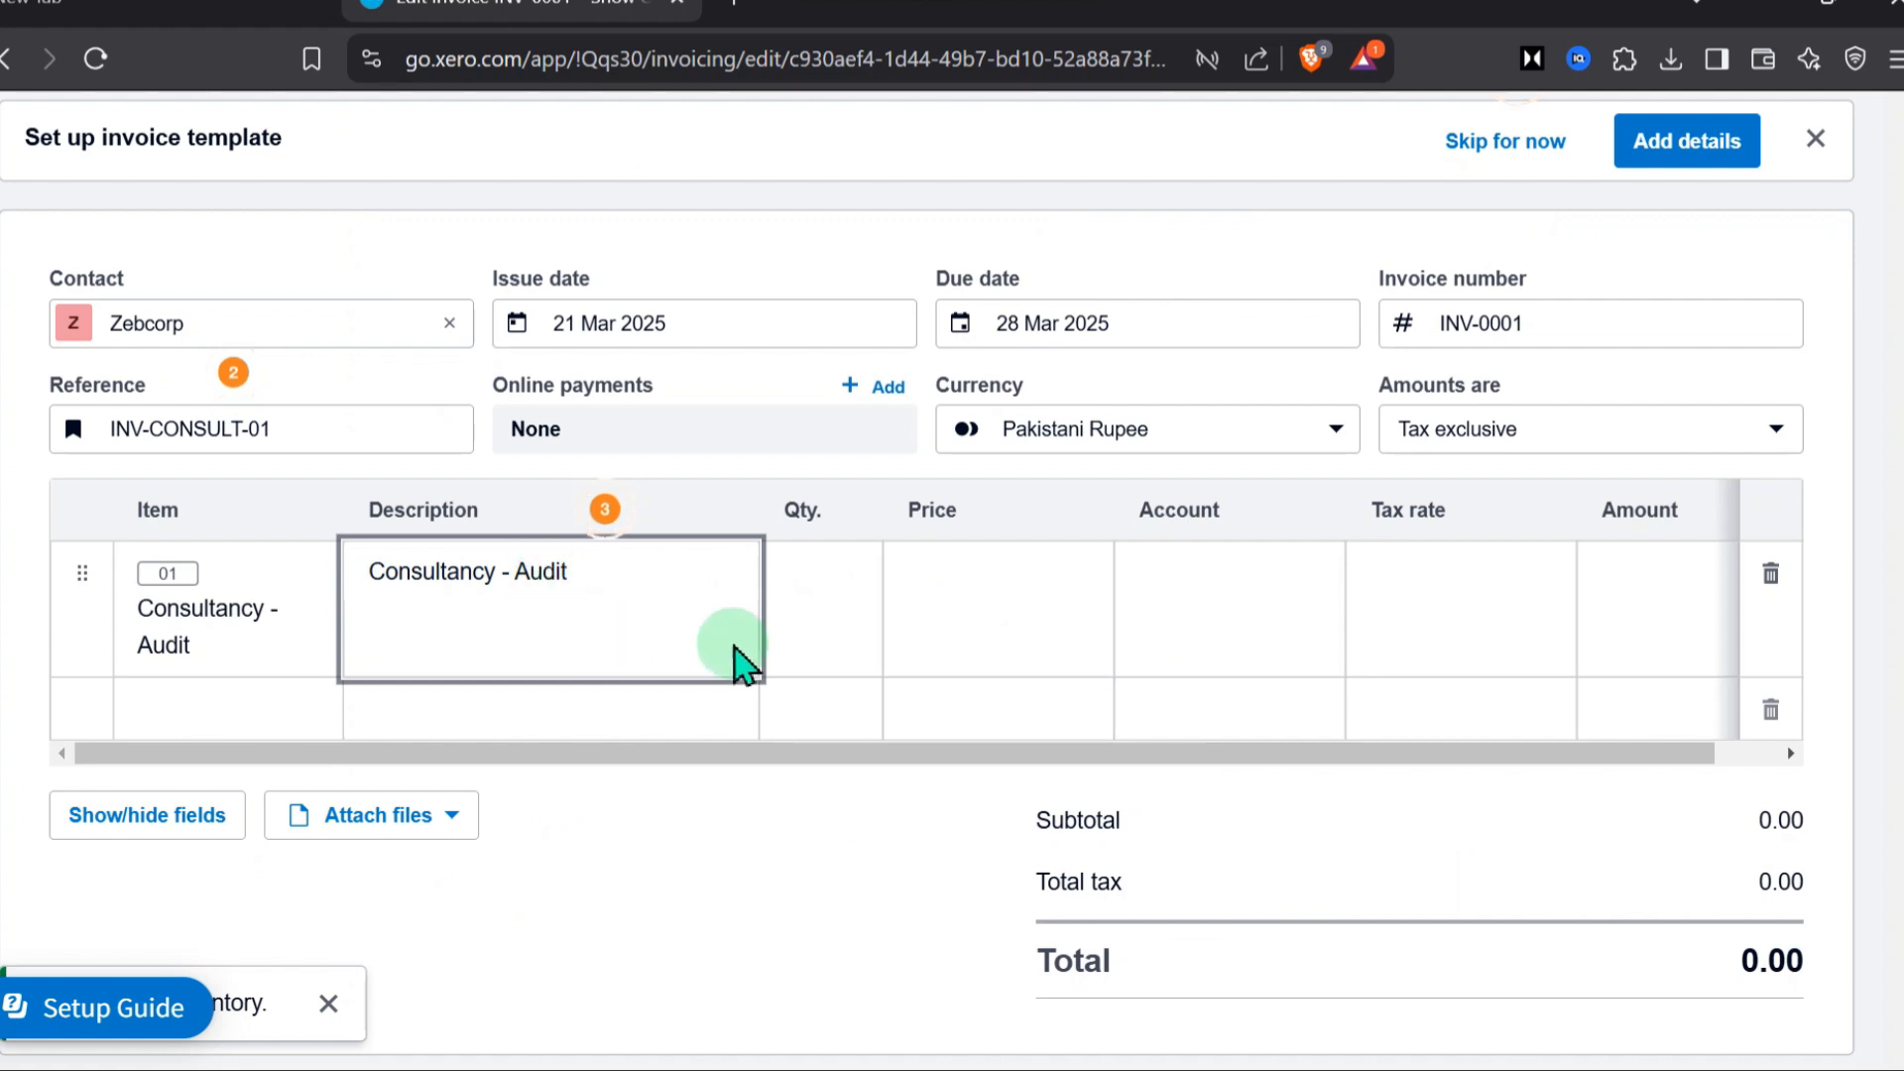
Give the Consultancy - Audit line a quantity of 1 and a price of 1000
{"action": "left_click", "coordinate": [834, 586]}
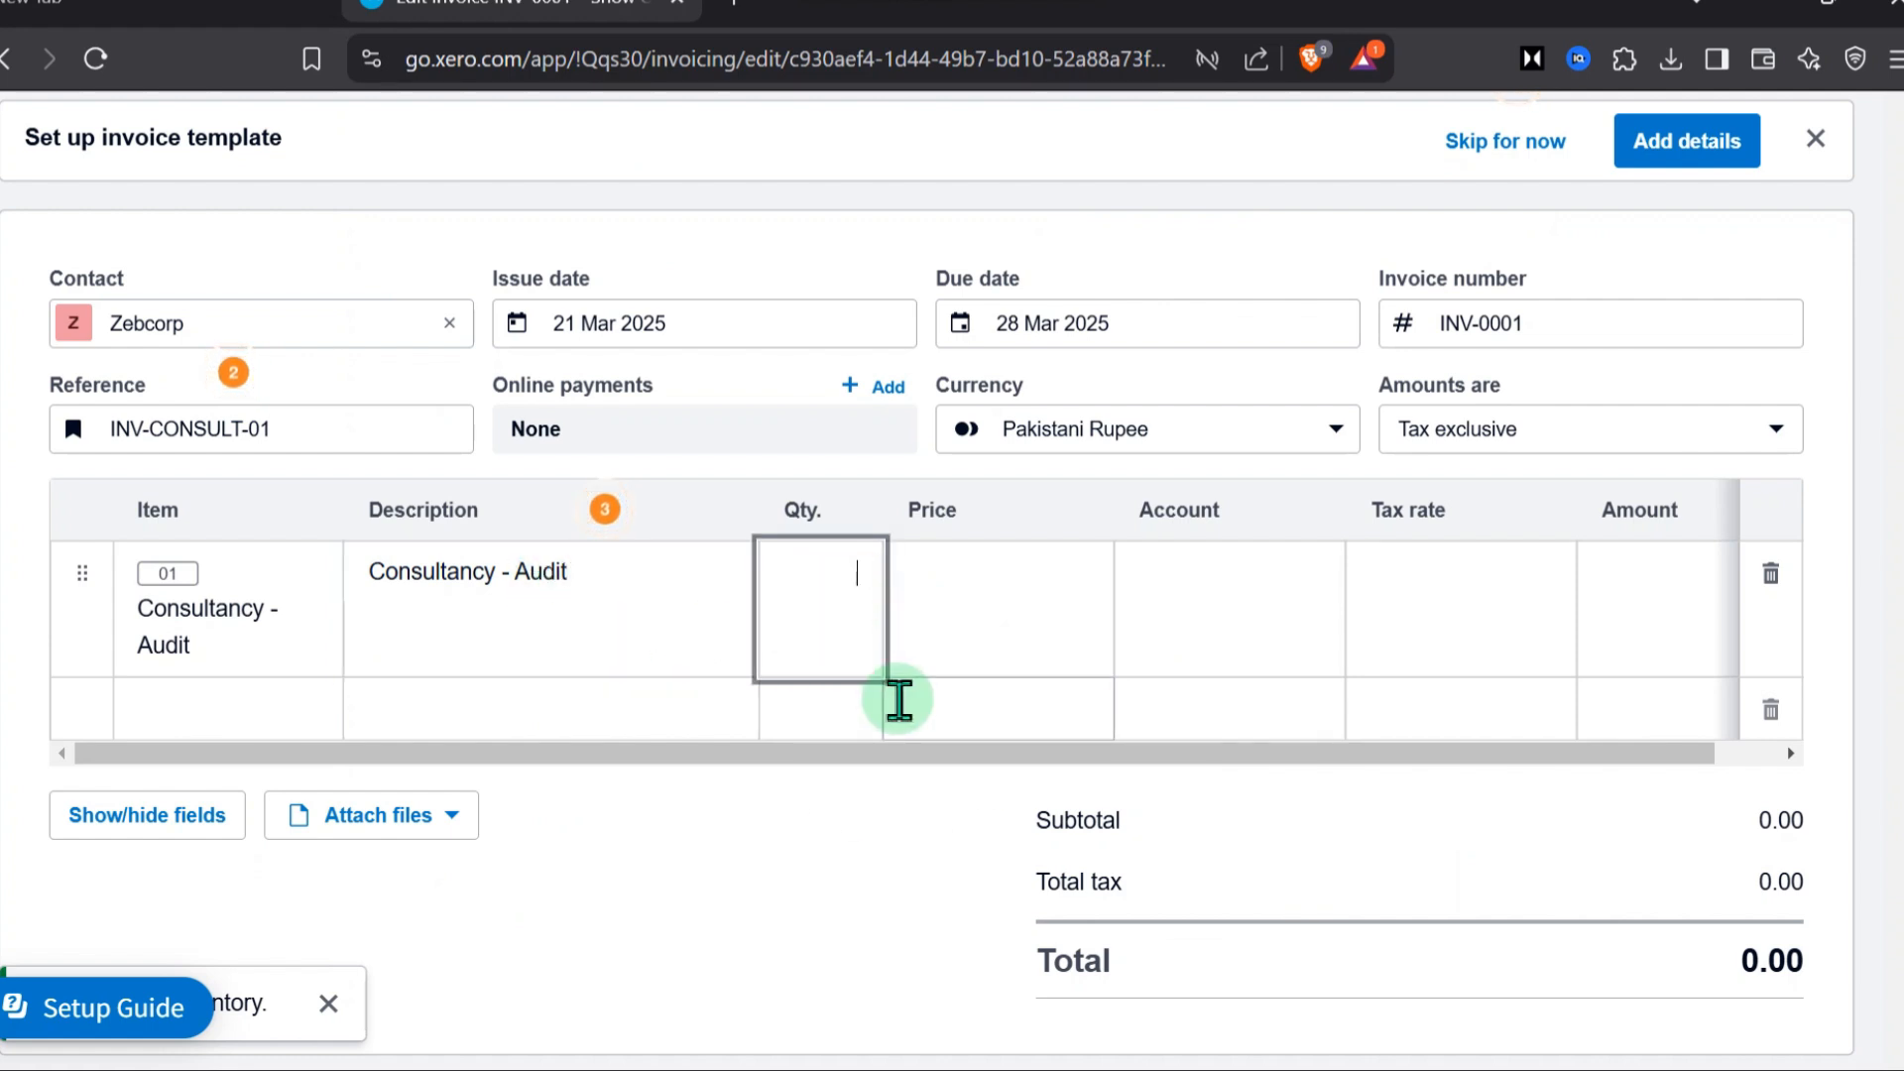
{"action": "left_click", "coordinate": [1019, 570]}
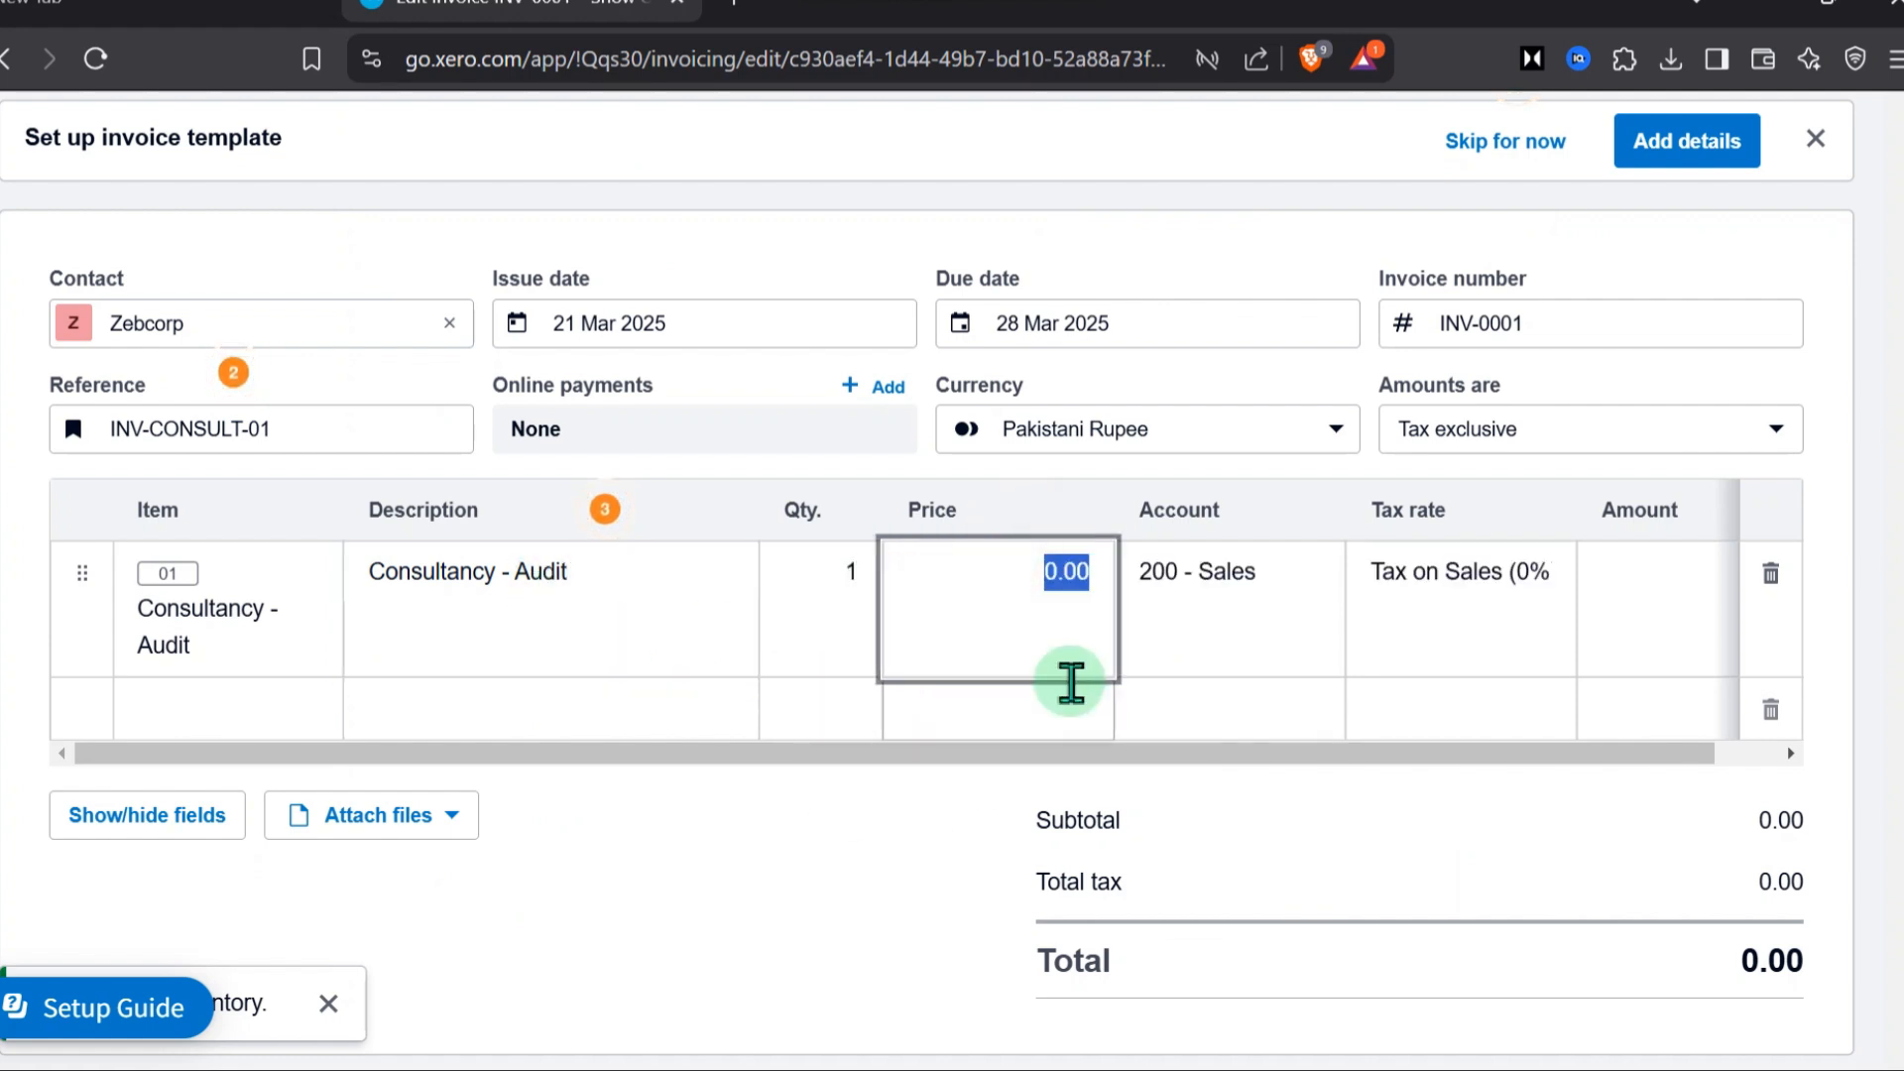
{"action": "type", "text": "1000"}
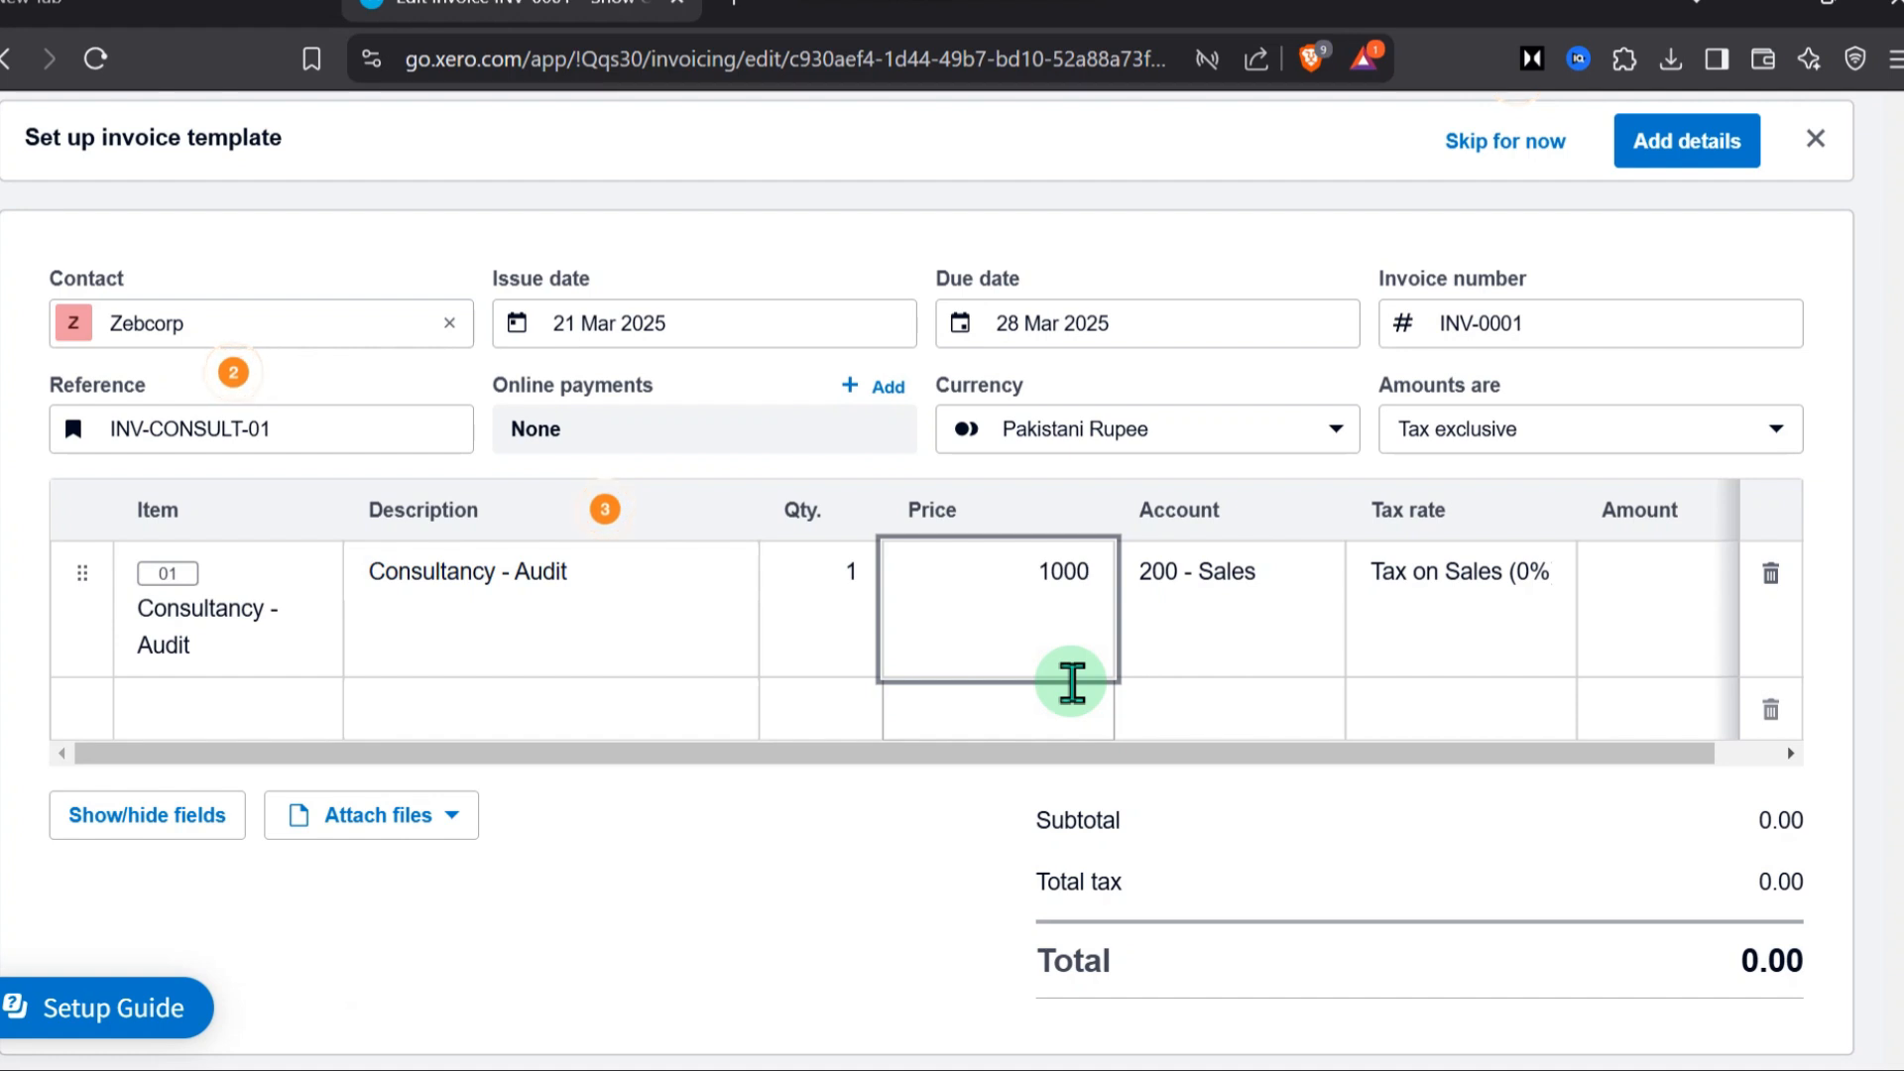
{"action": "left_click", "coordinate": [800, 907]}
Change the price of the Consultancy - Audit line to 15000
{"action": "left_click", "coordinate": [1327, 744]}
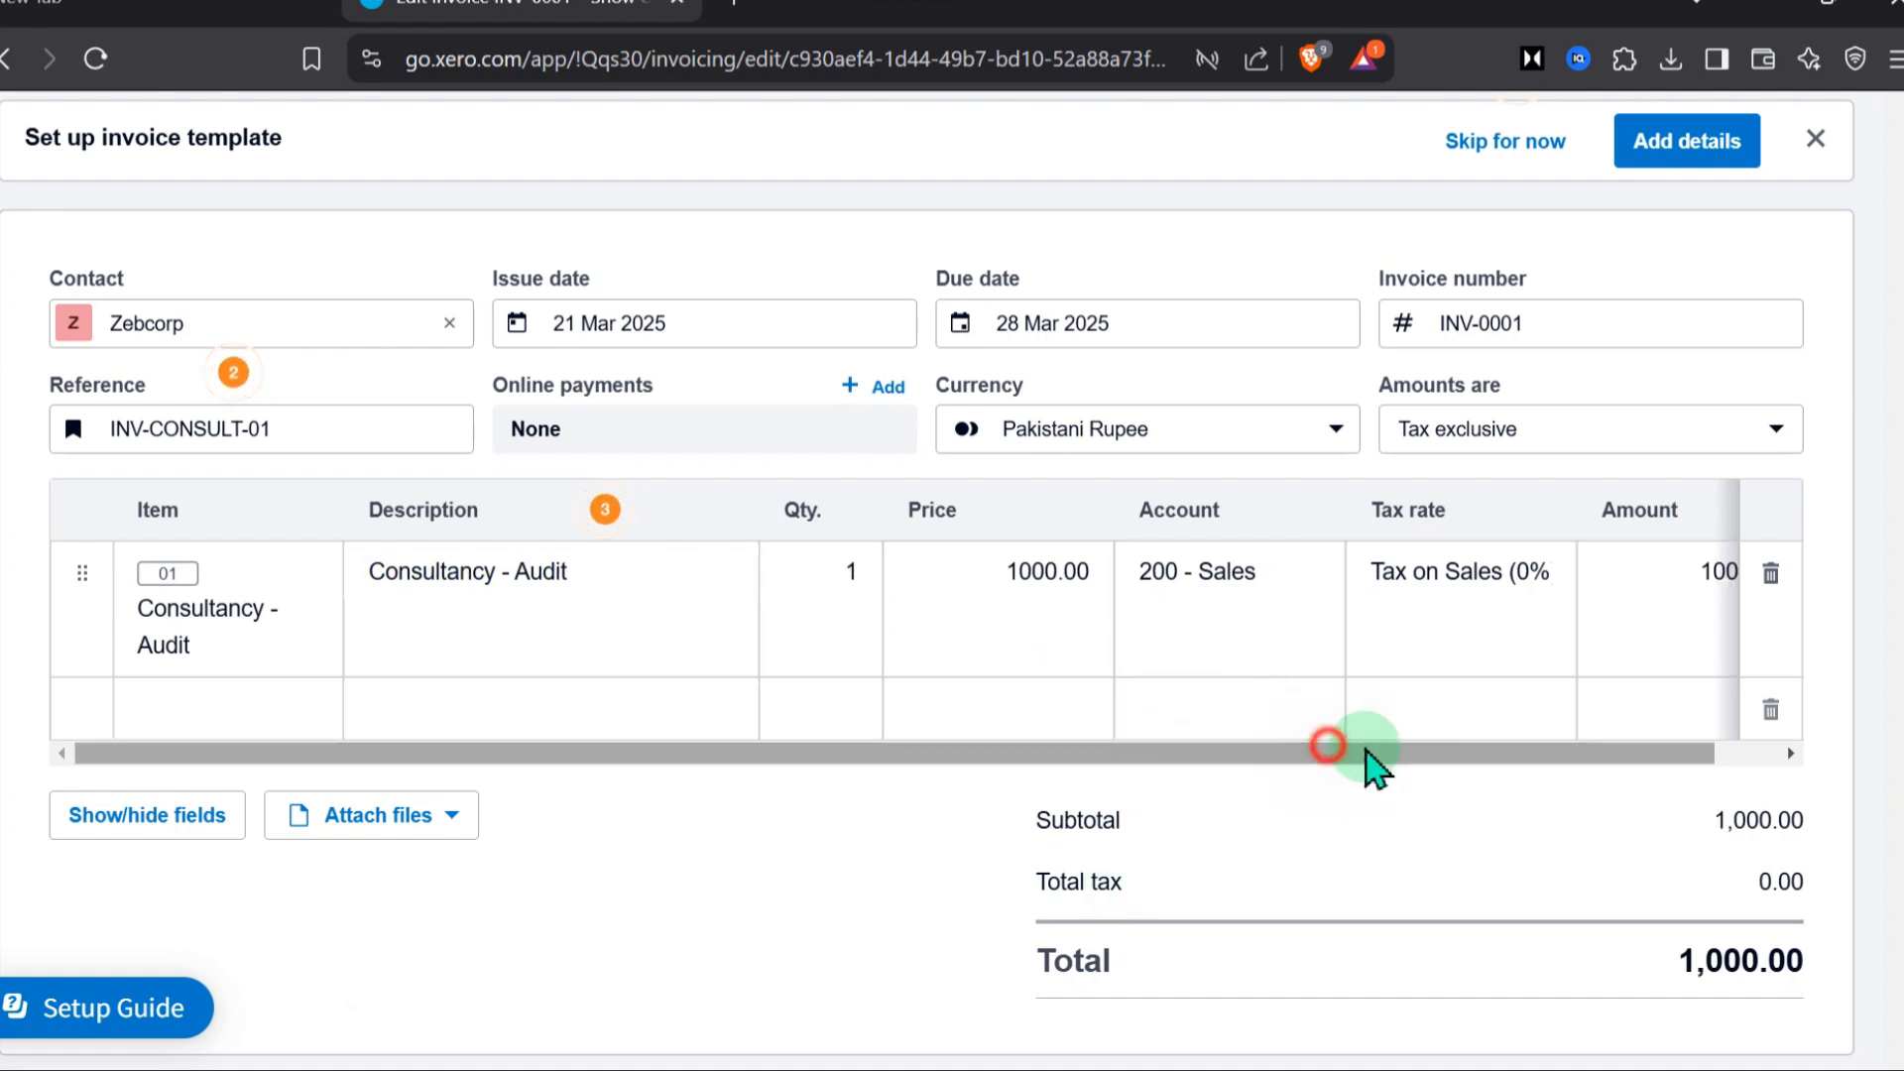
{"action": "left_click_drag", "start_coordinate": [1373, 764], "coordinate": [1436, 754]}
{"action": "left_click", "coordinate": [1026, 585]}
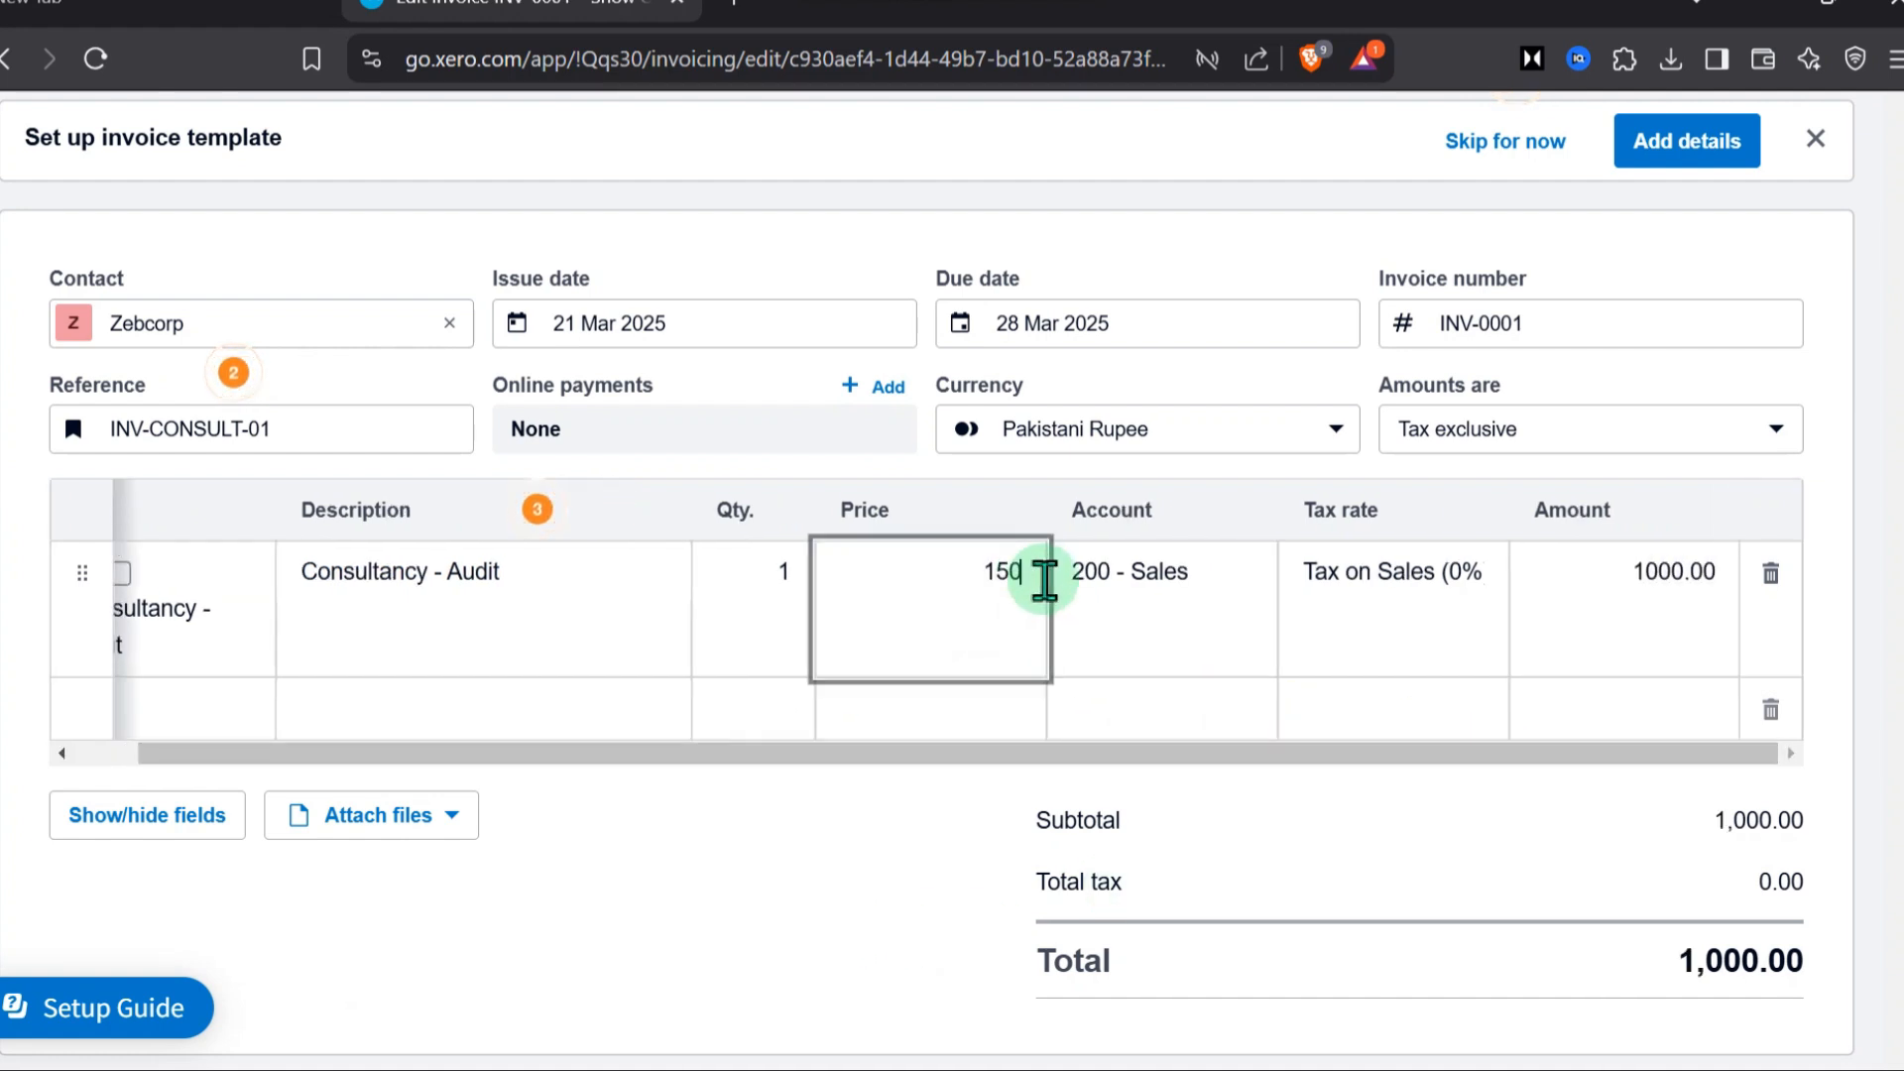
{"action": "type", "text": "15000"}
{"action": "left_click", "coordinate": [867, 811]}
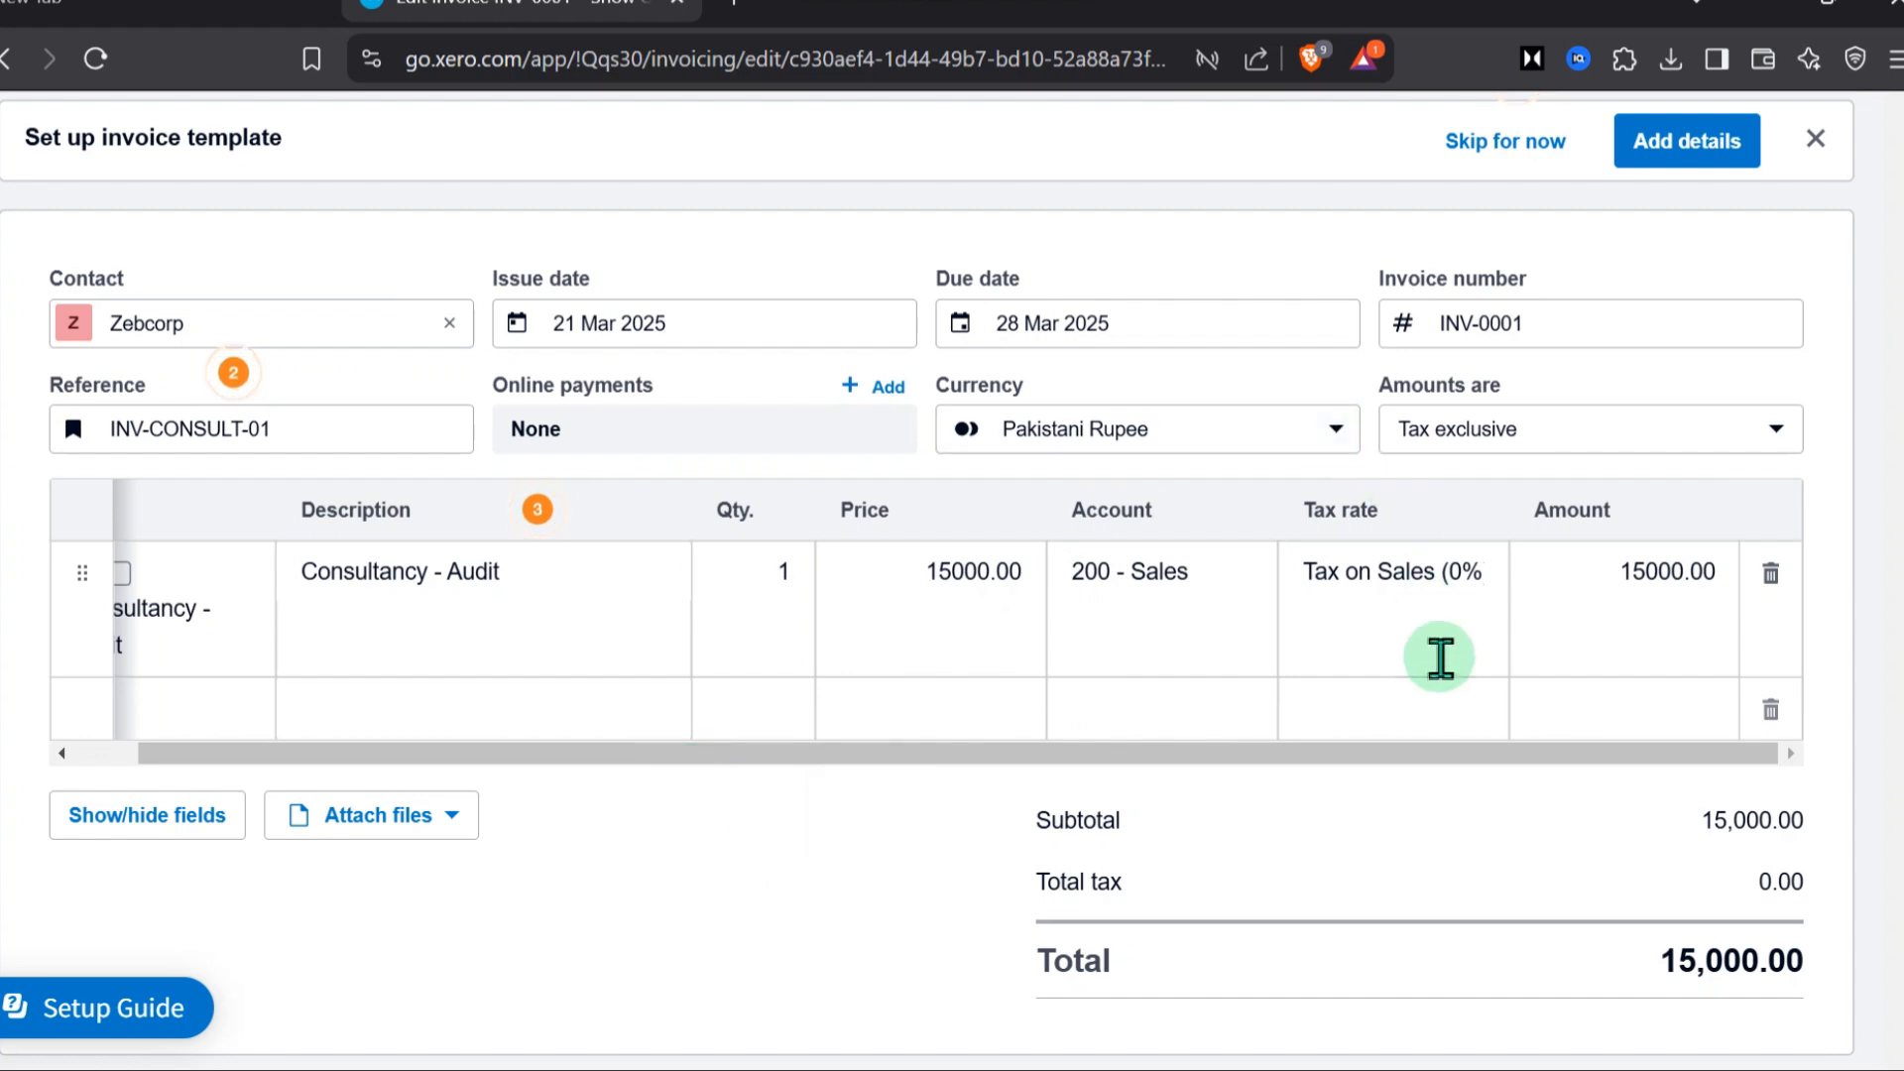
Switch the invoice amounts to Tax inclusive and back to Tax exclusive
{"action": "scroll", "coordinate": [1239, 679], "scroll_direction": "down", "scroll_amount": 2}
{"action": "scroll", "coordinate": [893, 783], "scroll_direction": "up", "scroll_amount": 1}
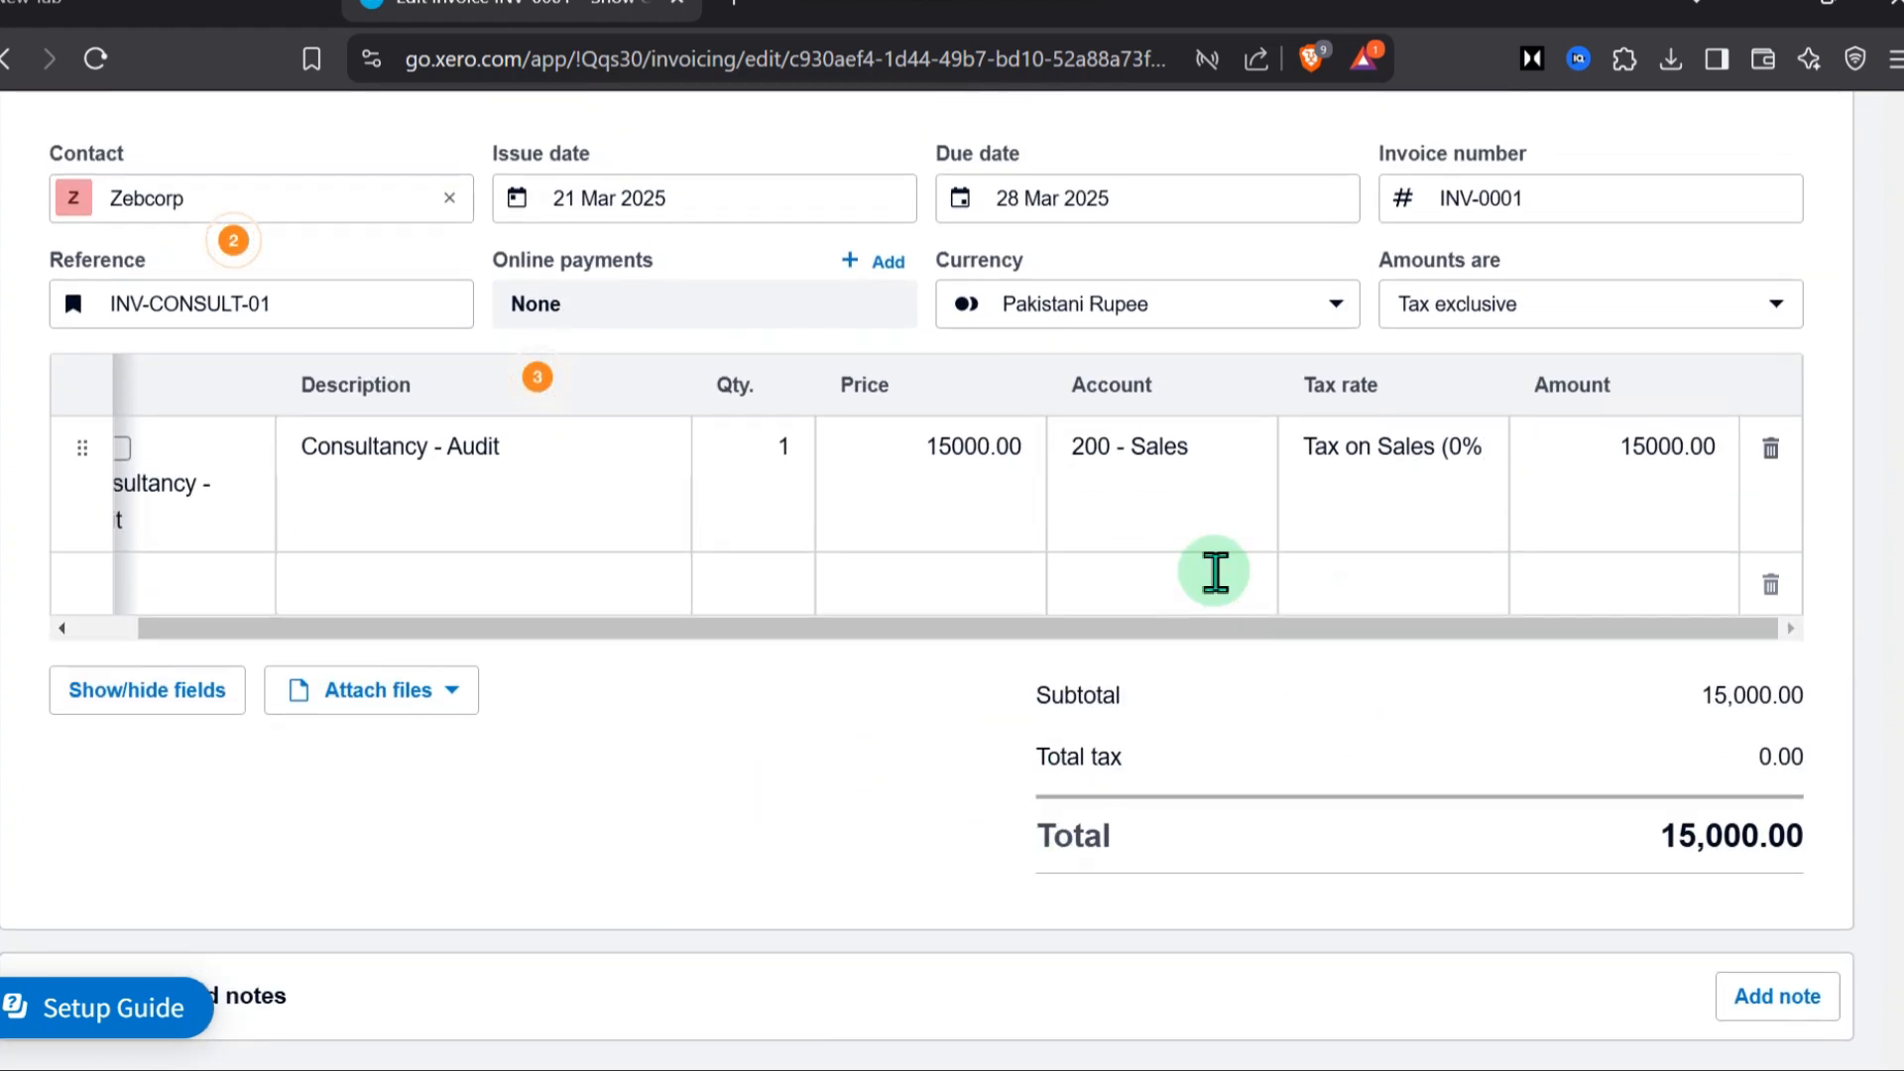
{"action": "scroll", "coordinate": [1289, 555], "scroll_direction": "up", "scroll_amount": 2}
{"action": "left_click", "coordinate": [1567, 466]}
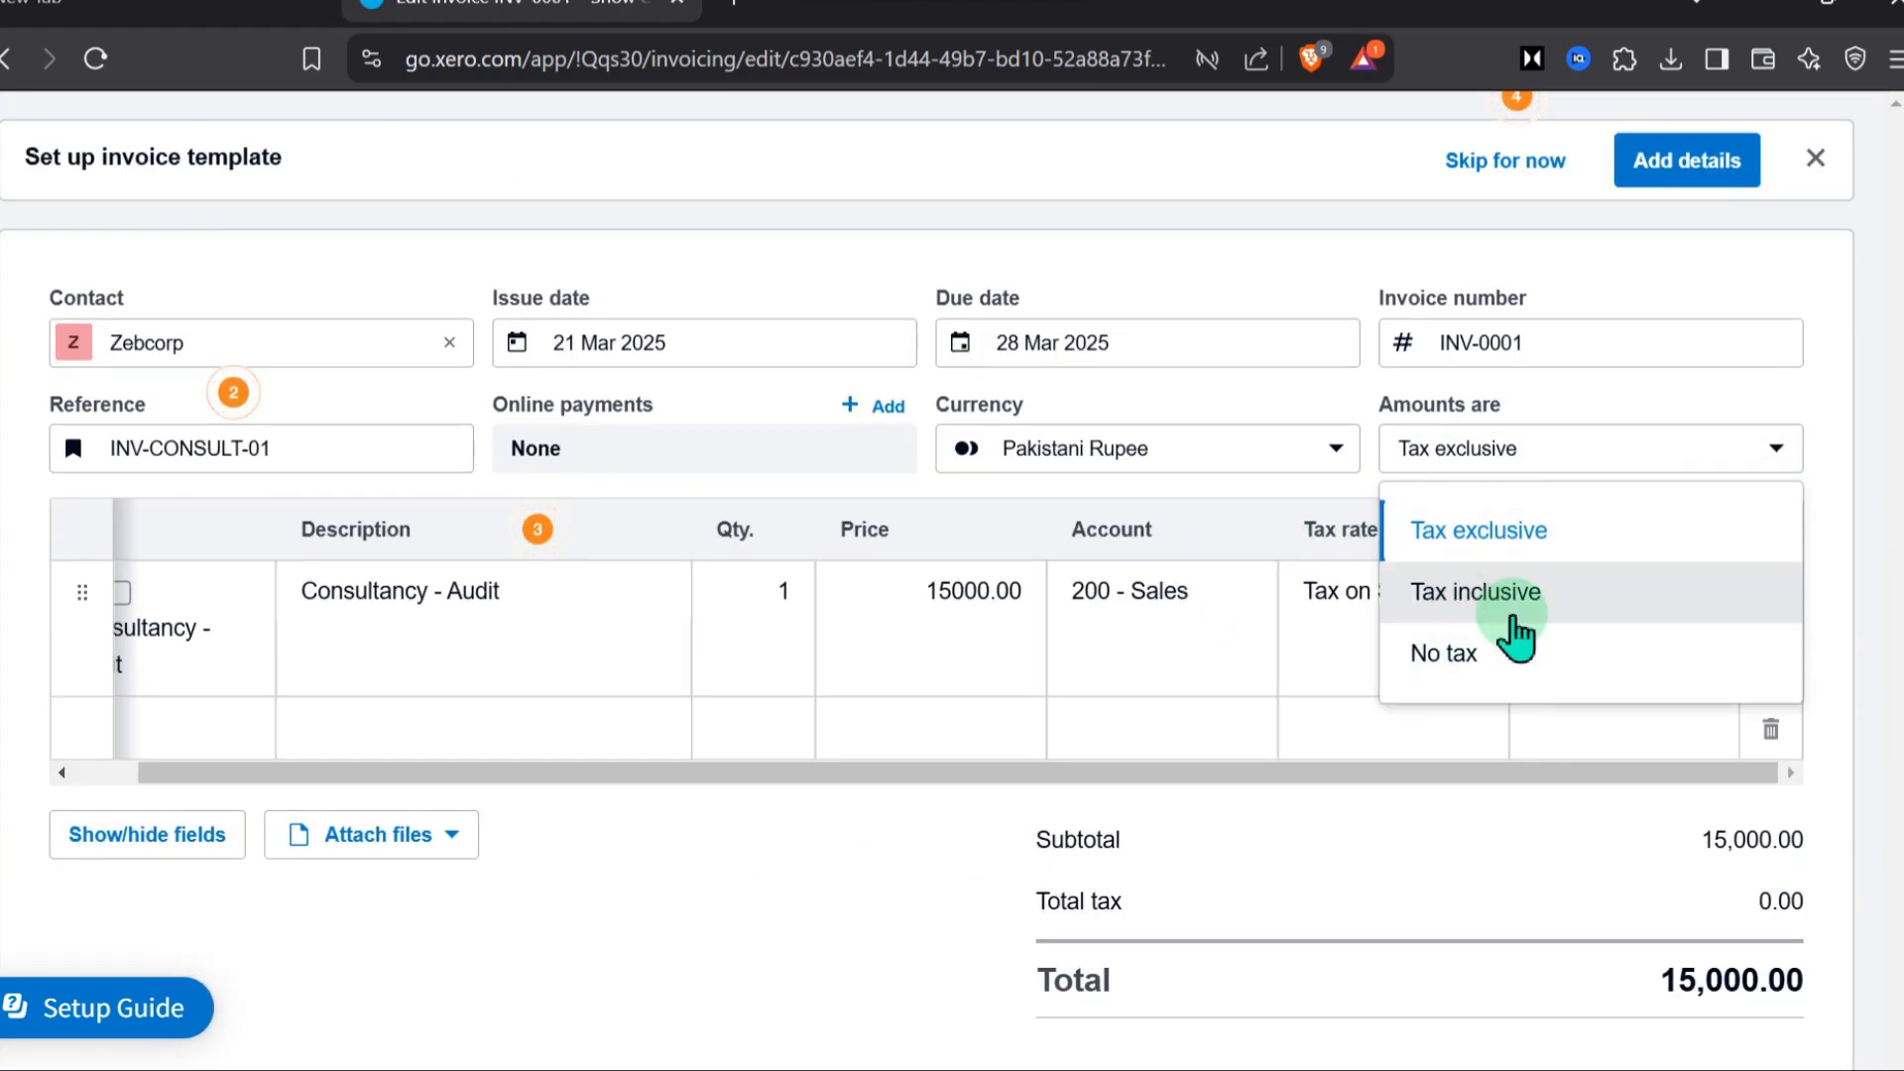
{"action": "left_click", "coordinate": [1558, 595]}
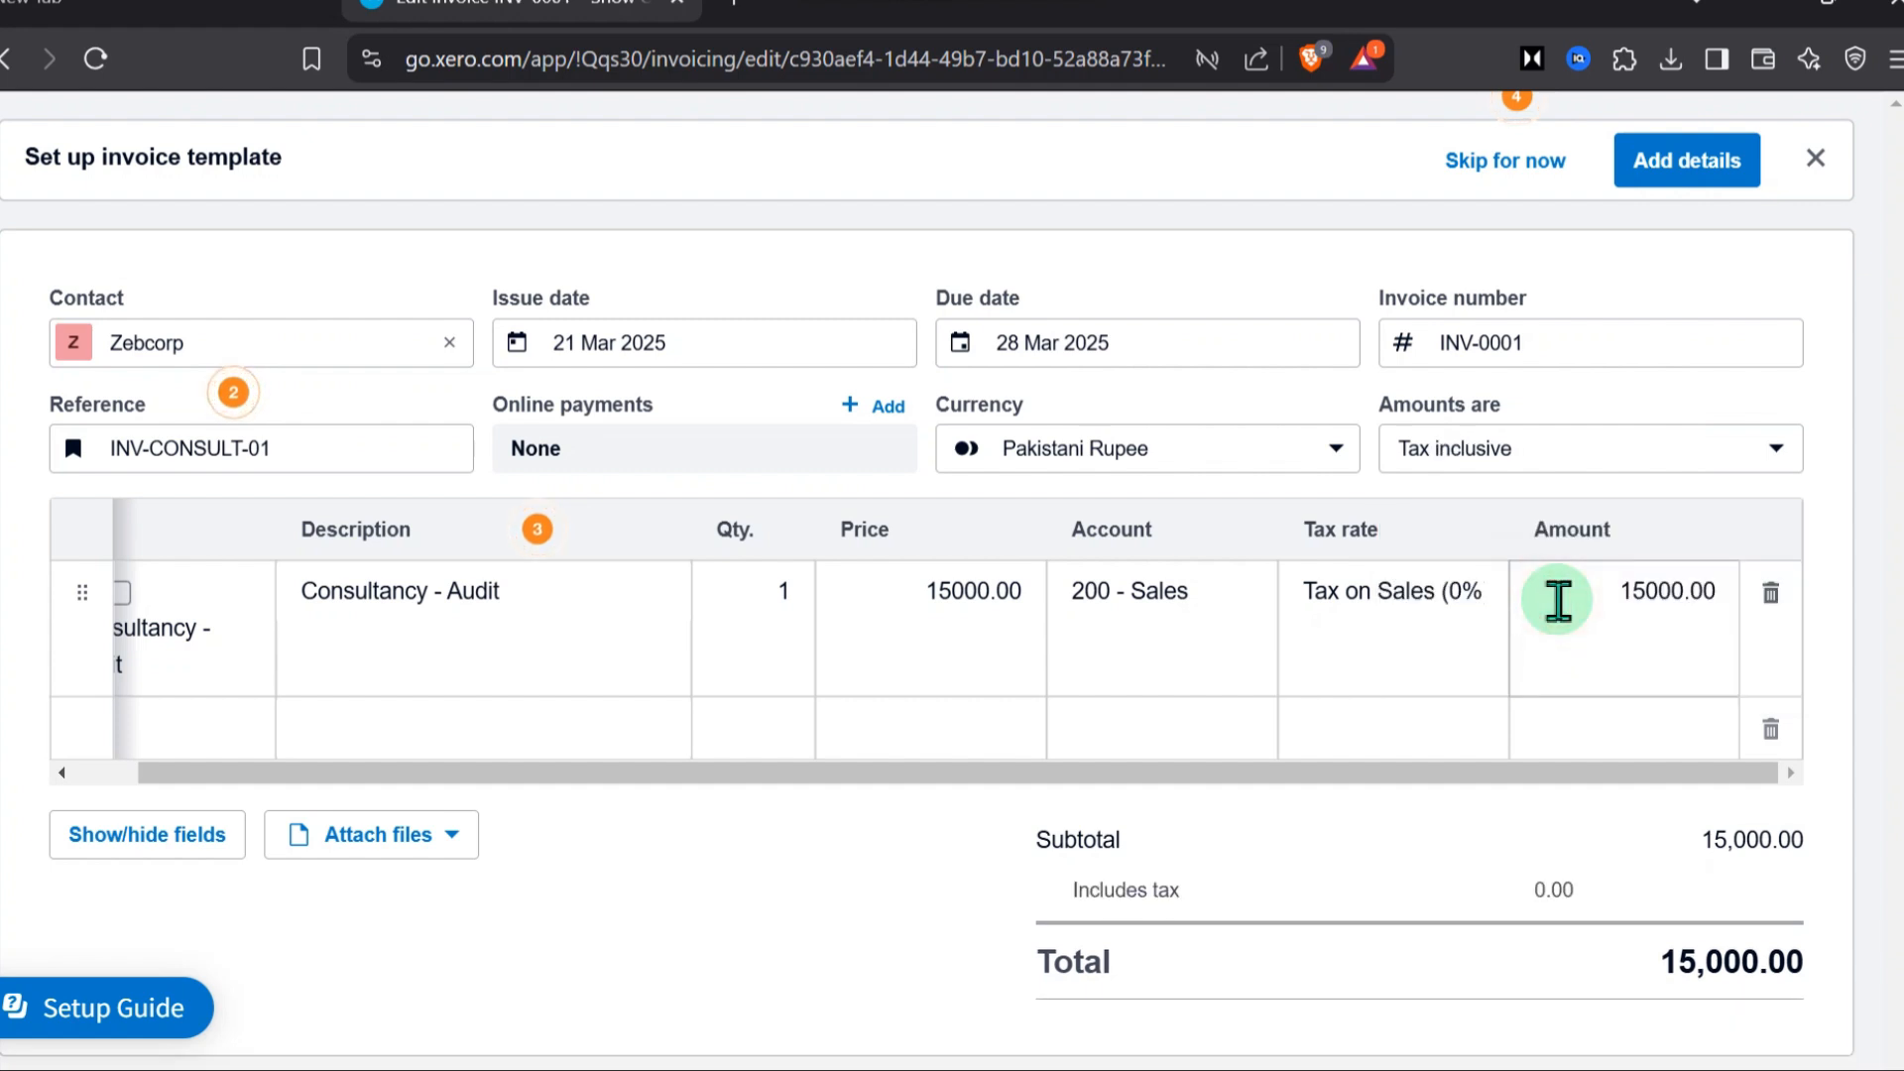
{"action": "left_click", "coordinate": [1509, 455]}
{"action": "left_click", "coordinate": [1529, 532]}
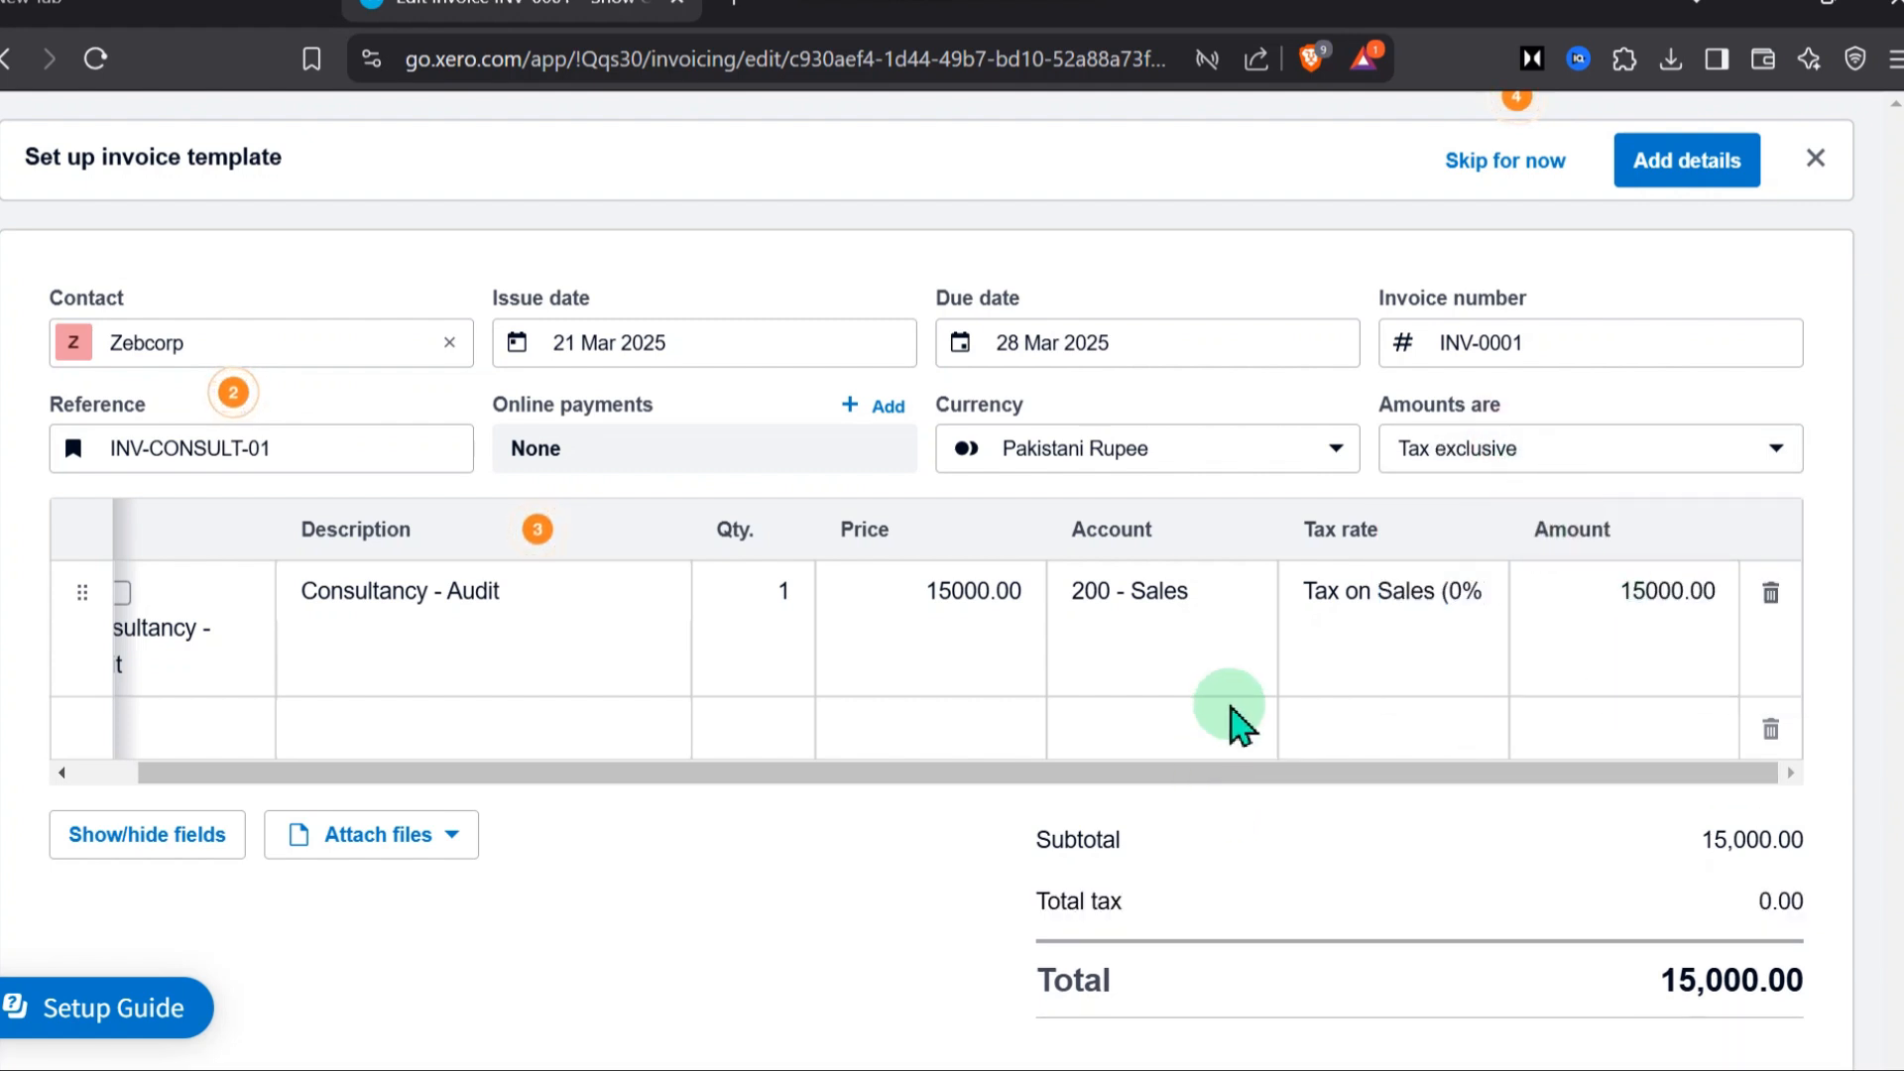
Look at the options for attaching files to the invoice
{"action": "scroll", "coordinate": [1496, 510], "scroll_direction": "up", "scroll_amount": 3}
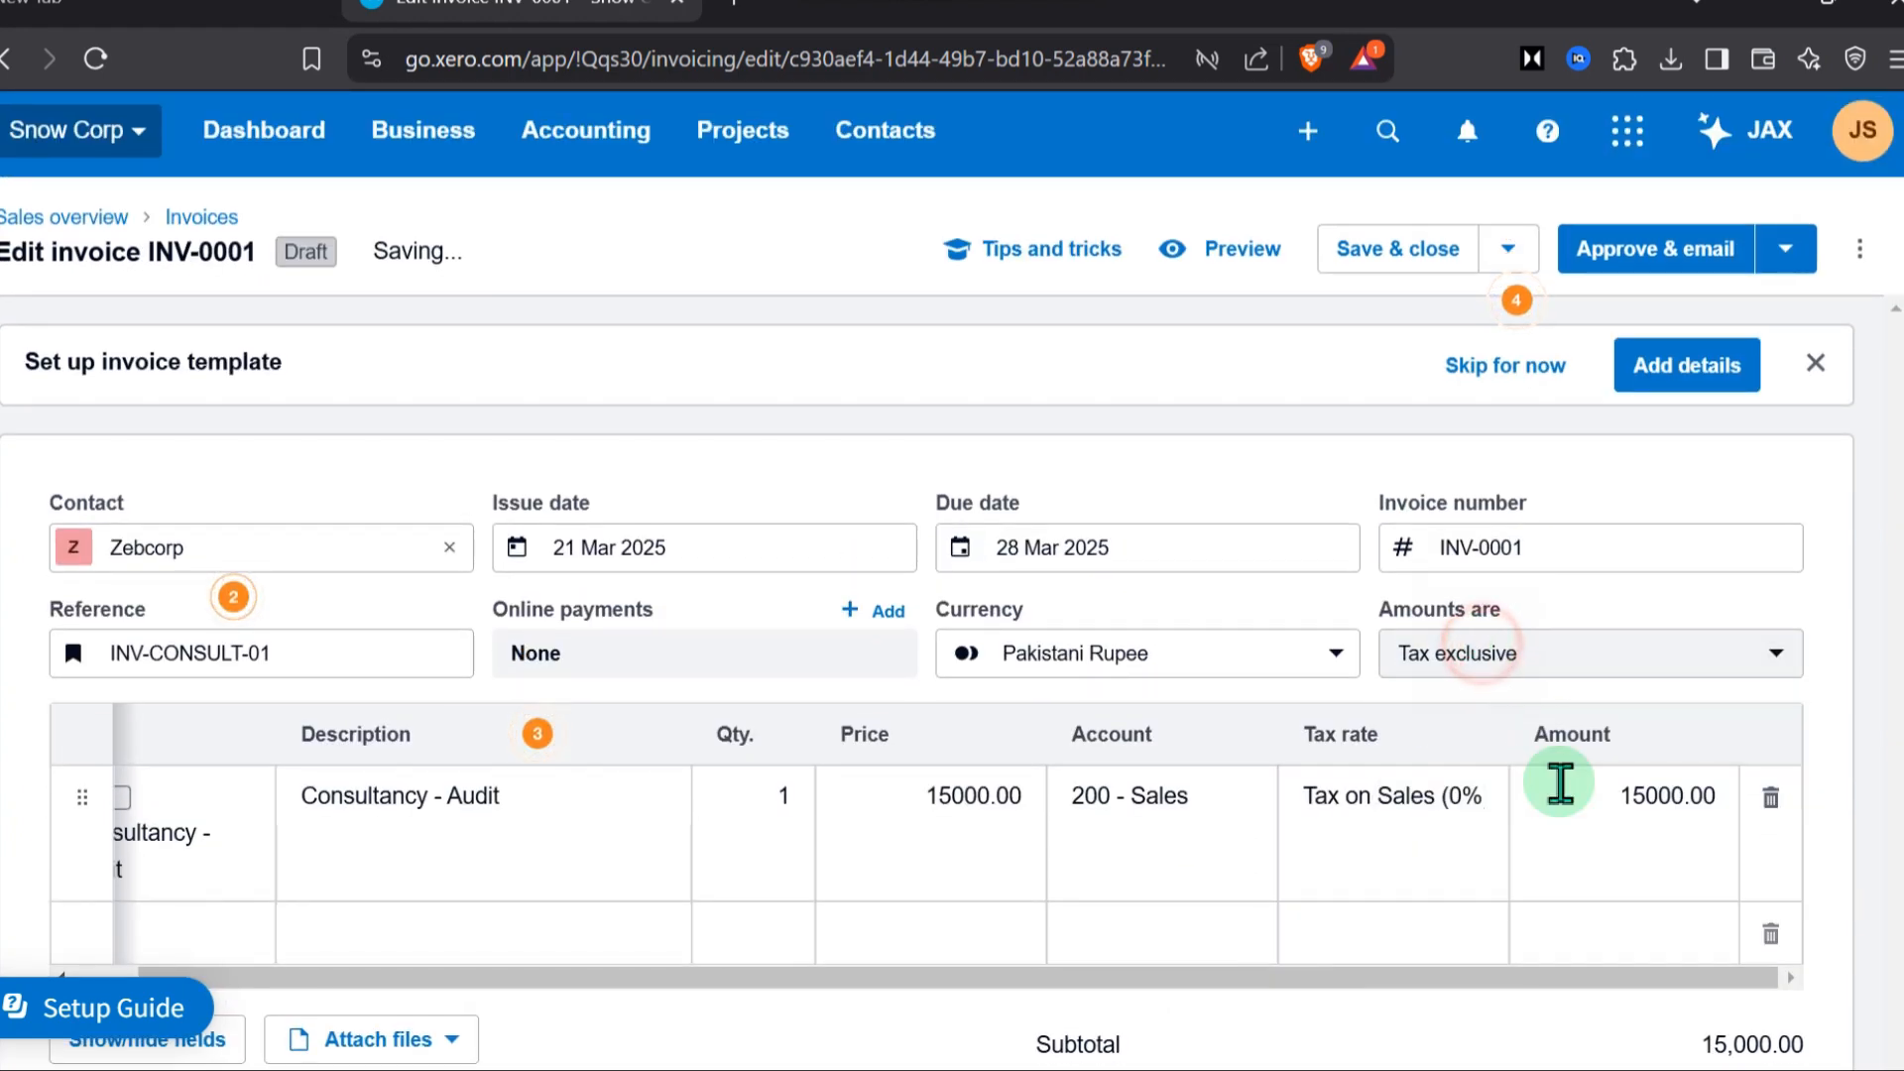
{"action": "scroll", "coordinate": [1559, 782], "scroll_direction": "down", "scroll_amount": 4}
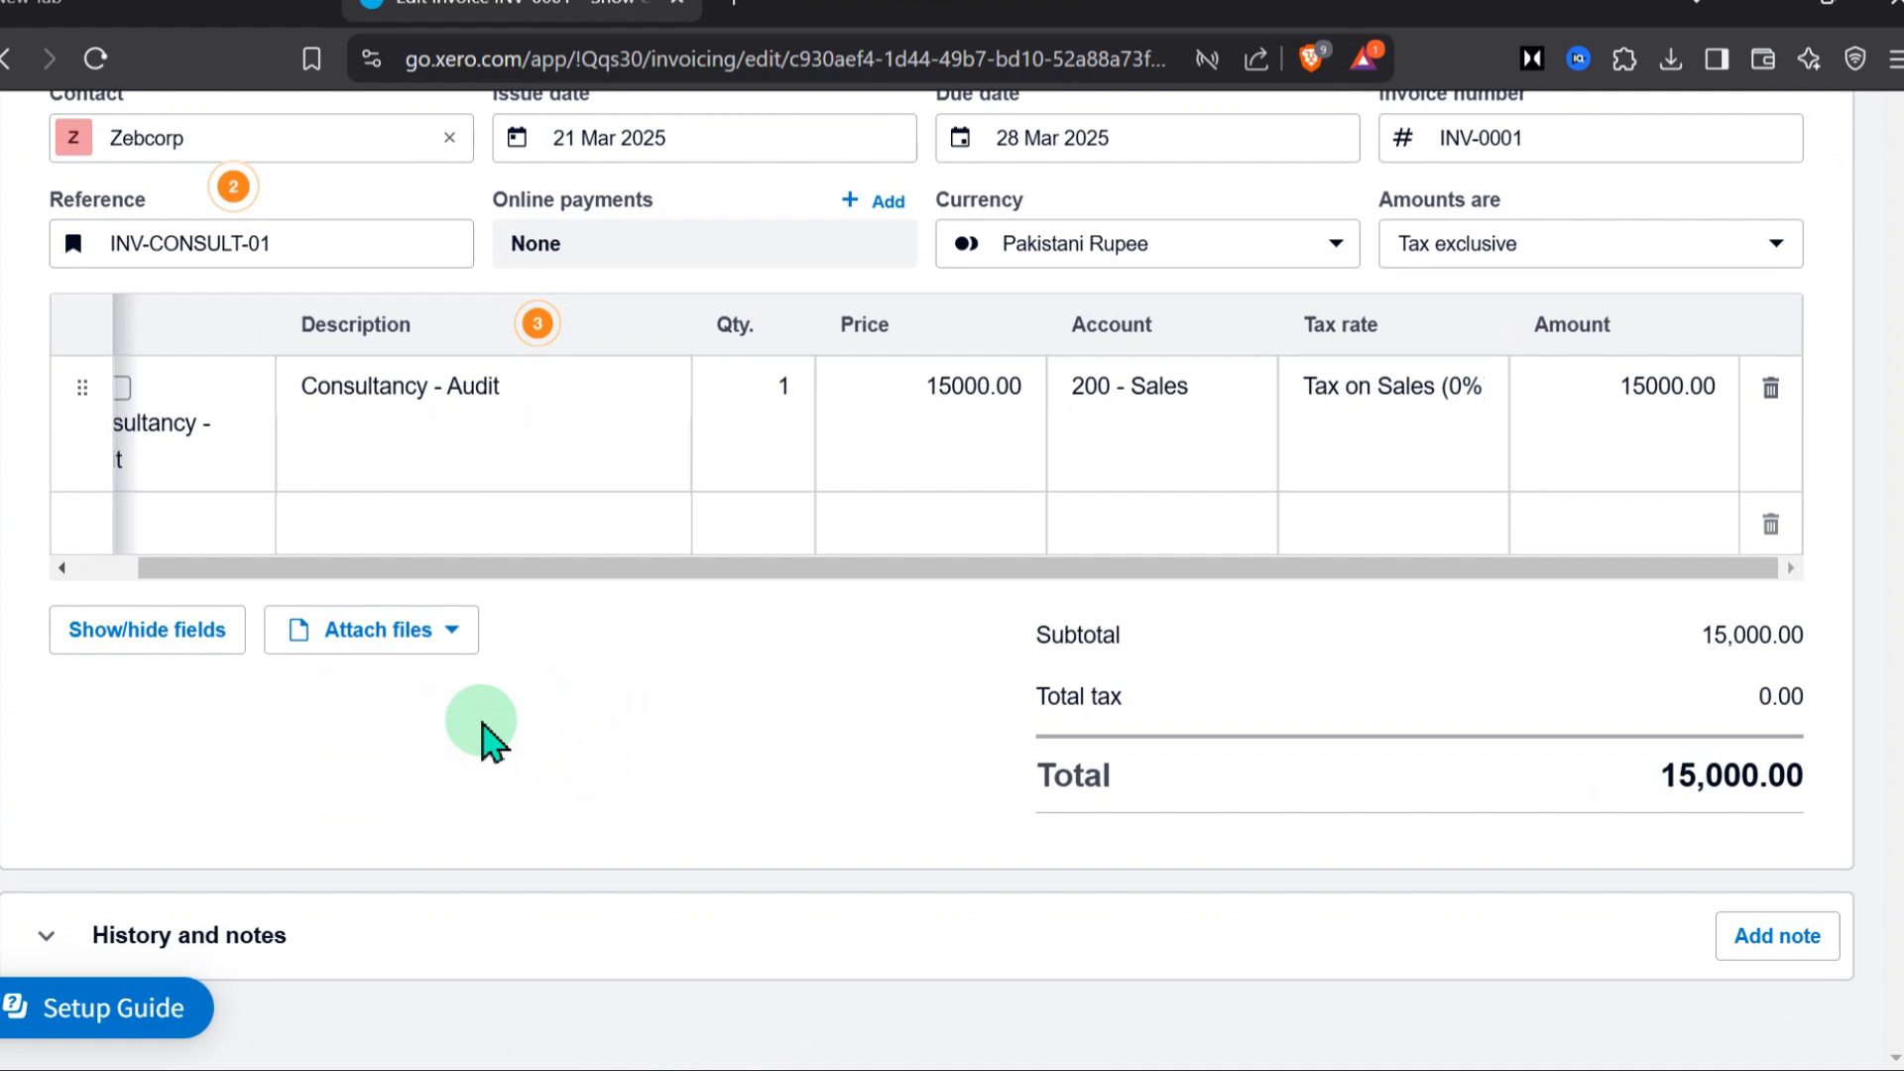
{"action": "left_click", "coordinate": [451, 630]}
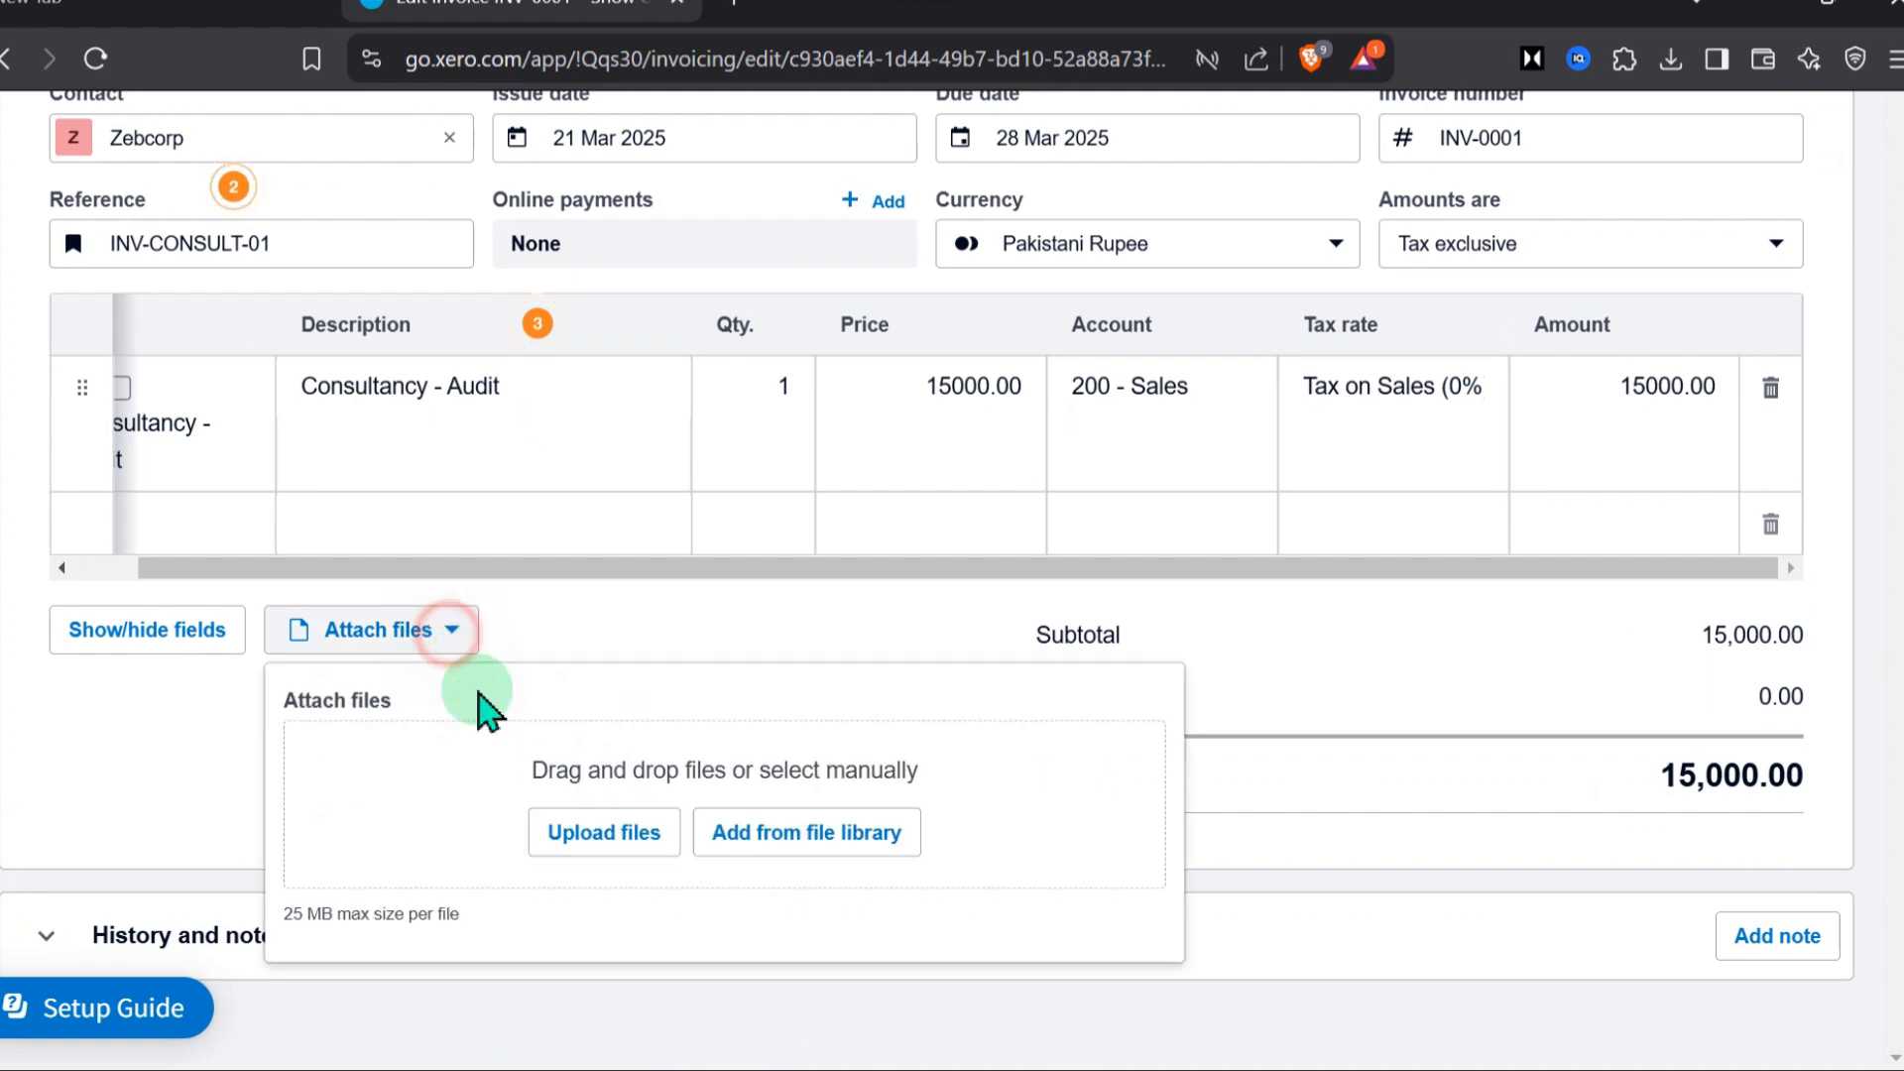
{"action": "left_click", "coordinate": [169, 793]}
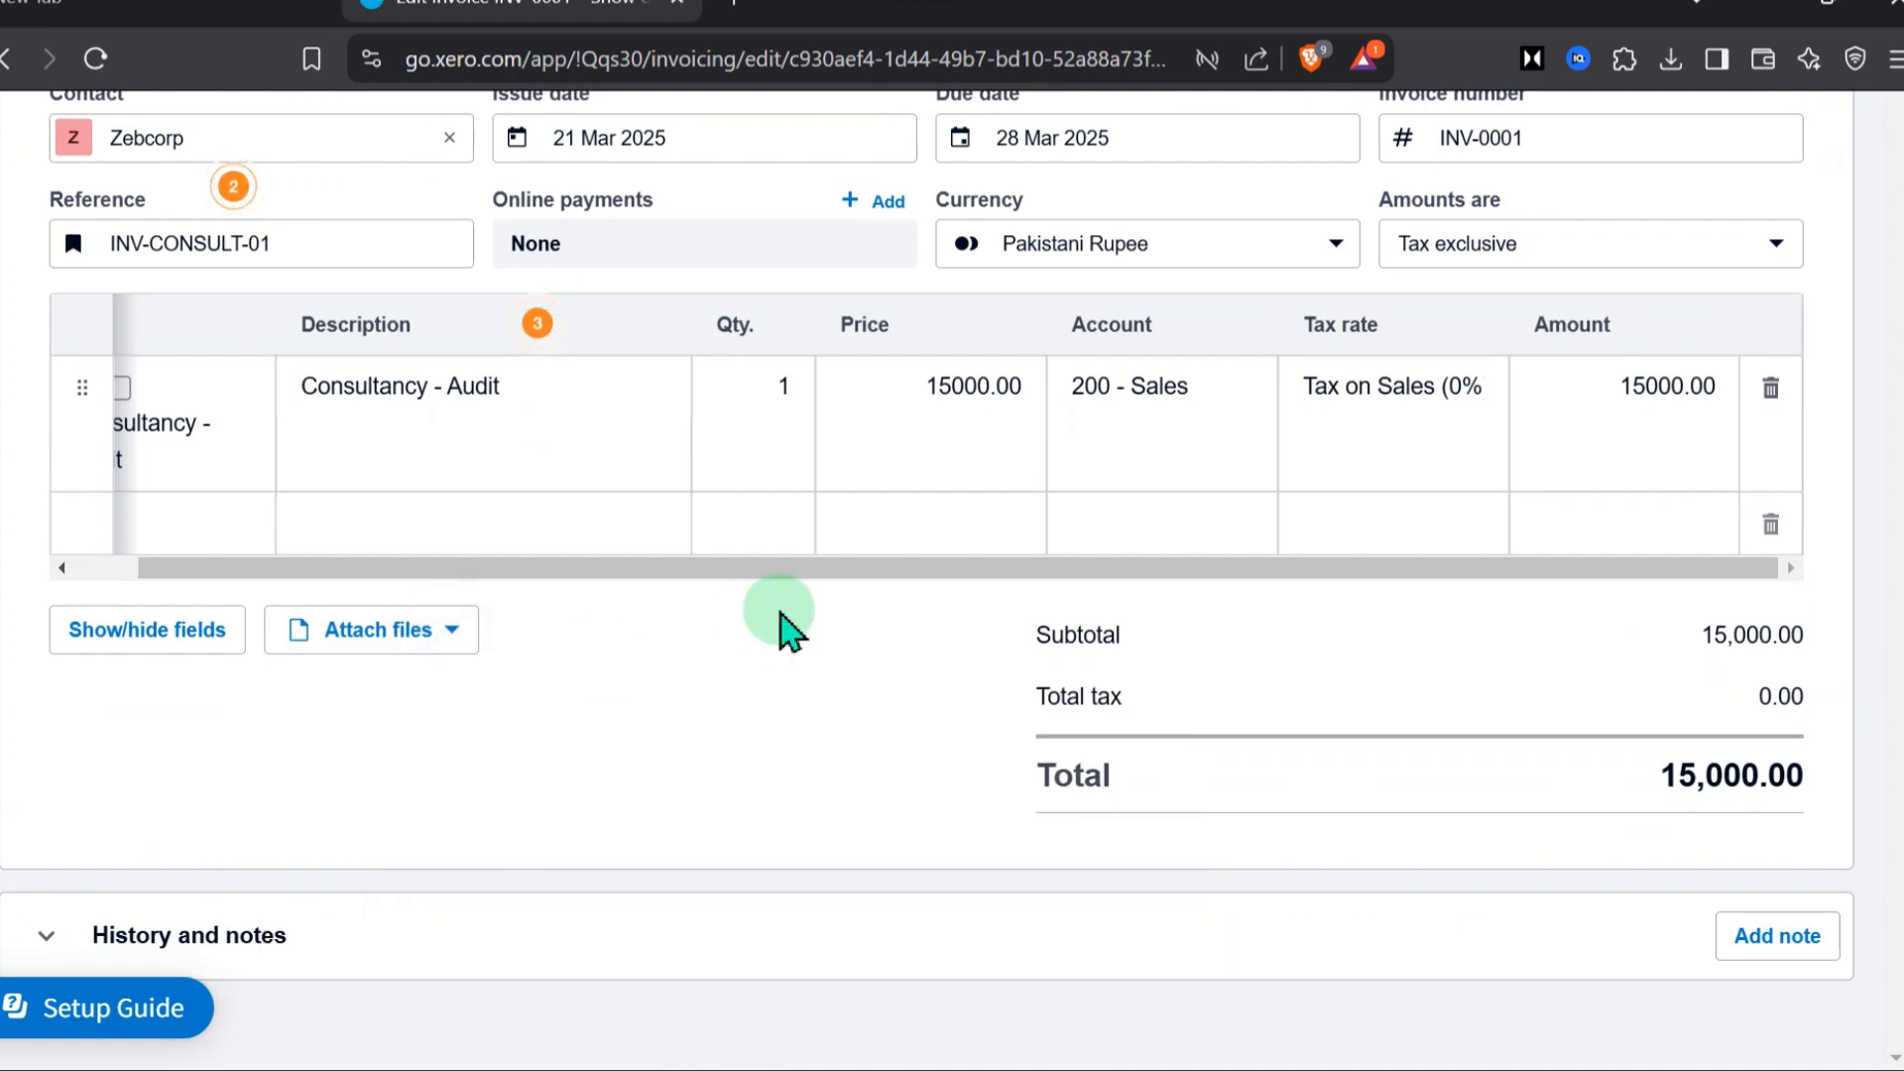
Save and close the Zebcorp invoice as a draft and skip the survey
{"action": "scroll", "coordinate": [823, 595], "scroll_direction": "up", "scroll_amount": 5}
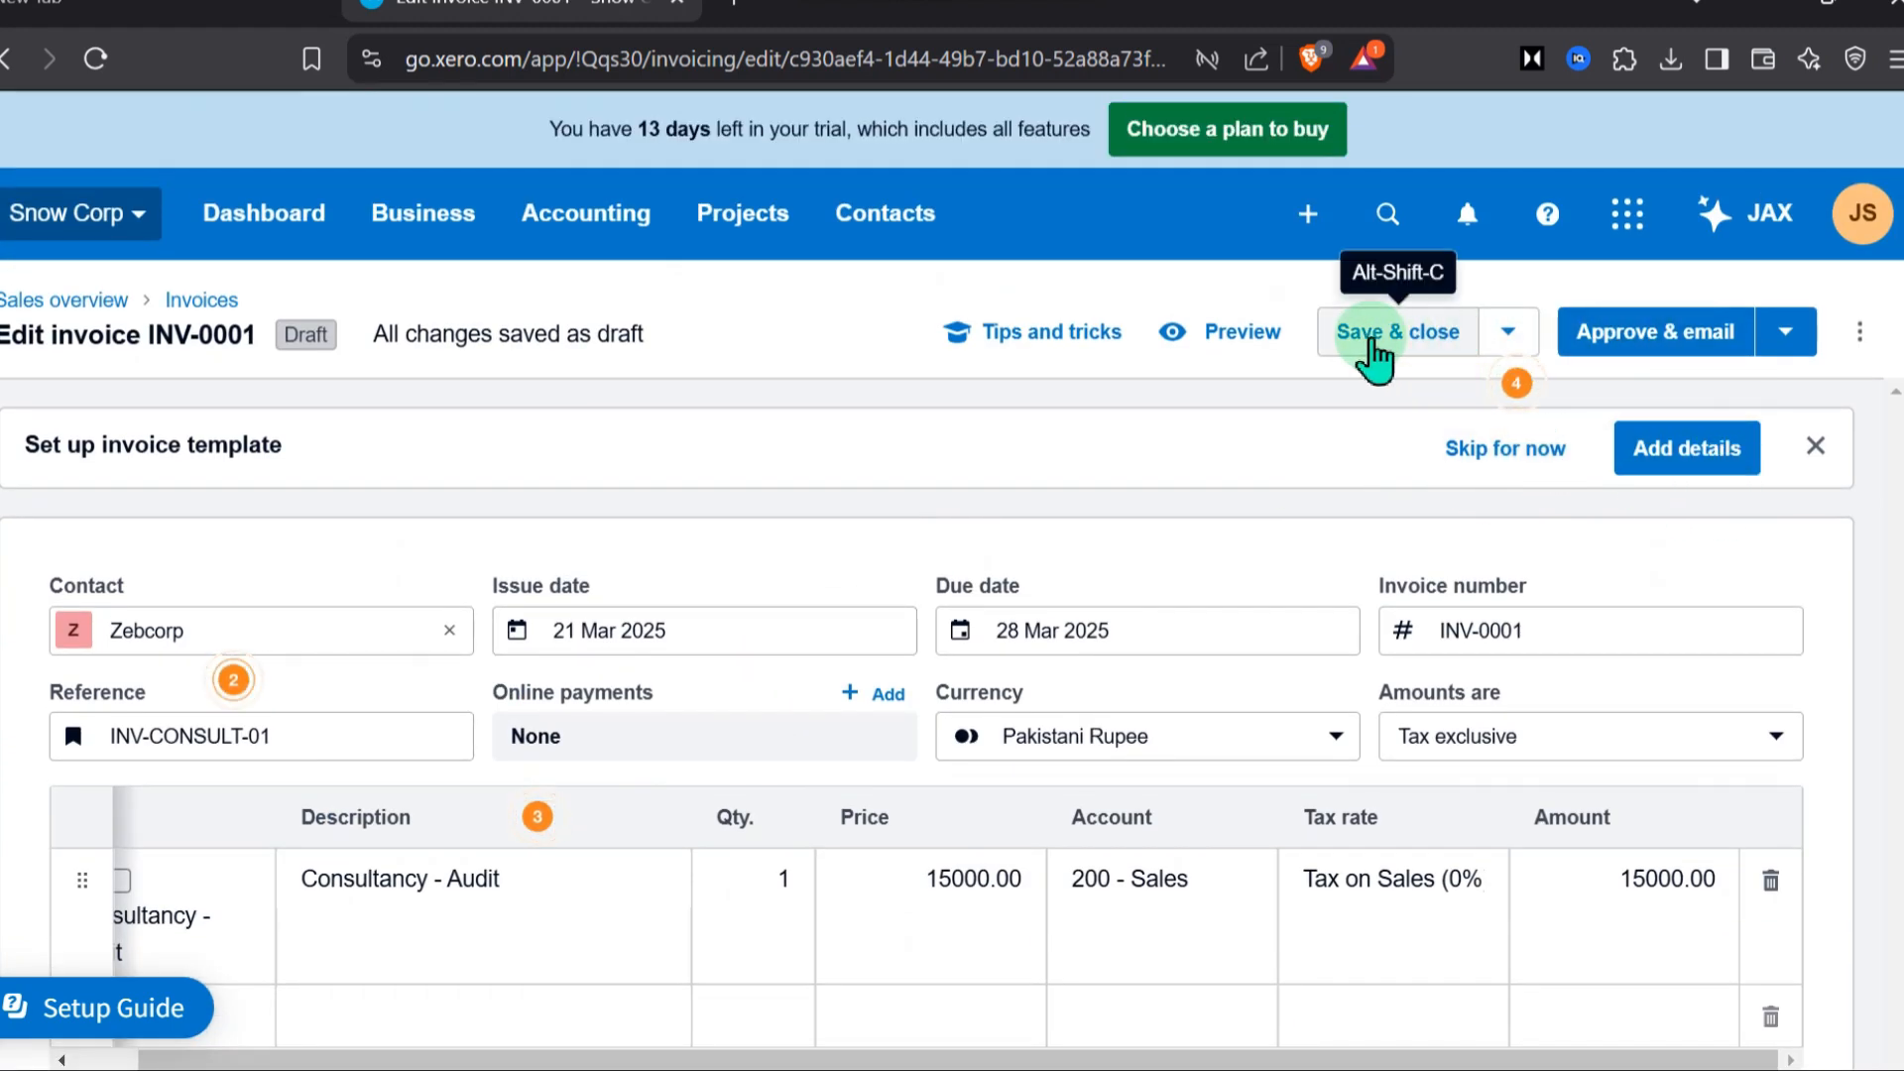
{"action": "left_click", "coordinate": [1370, 345]}
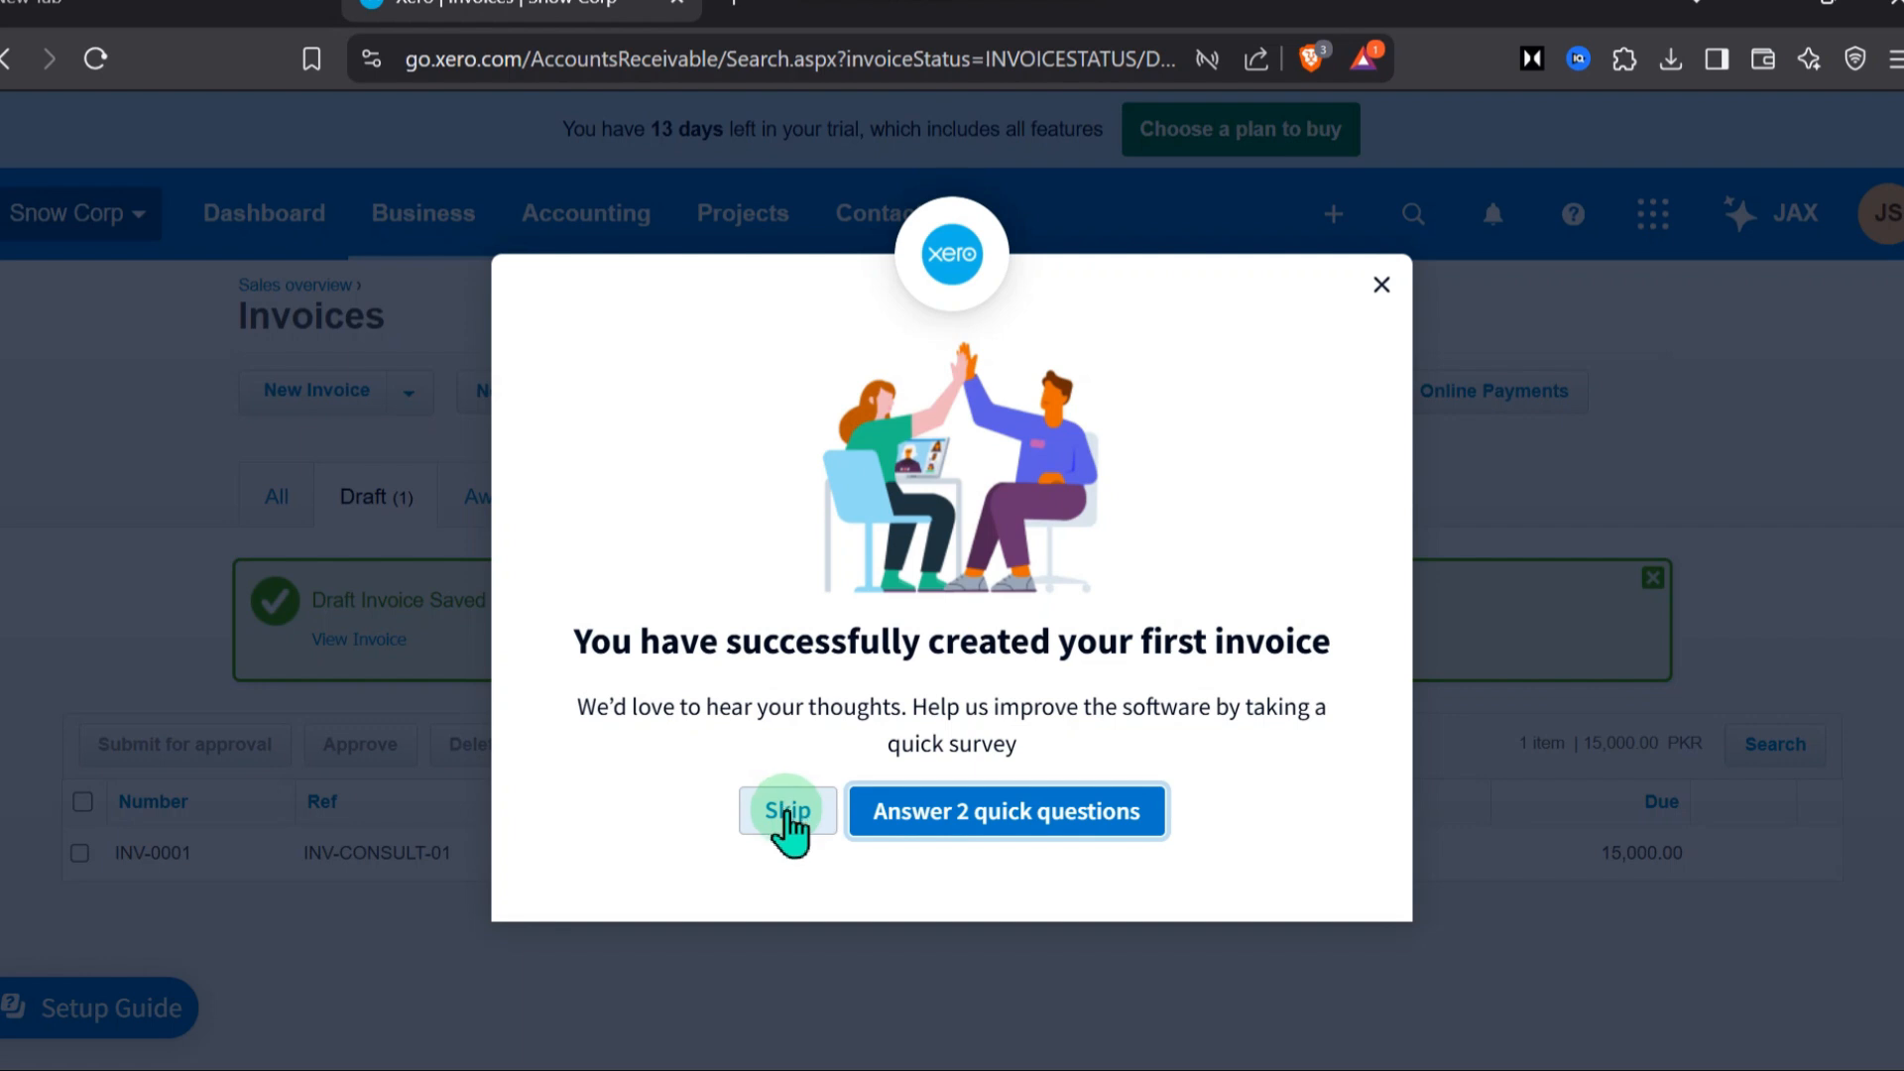
{"action": "left_click", "coordinate": [787, 812]}
Approve the draft invoice INV-0001 and go to the list of all invoices
{"action": "left_click", "coordinate": [82, 855]}
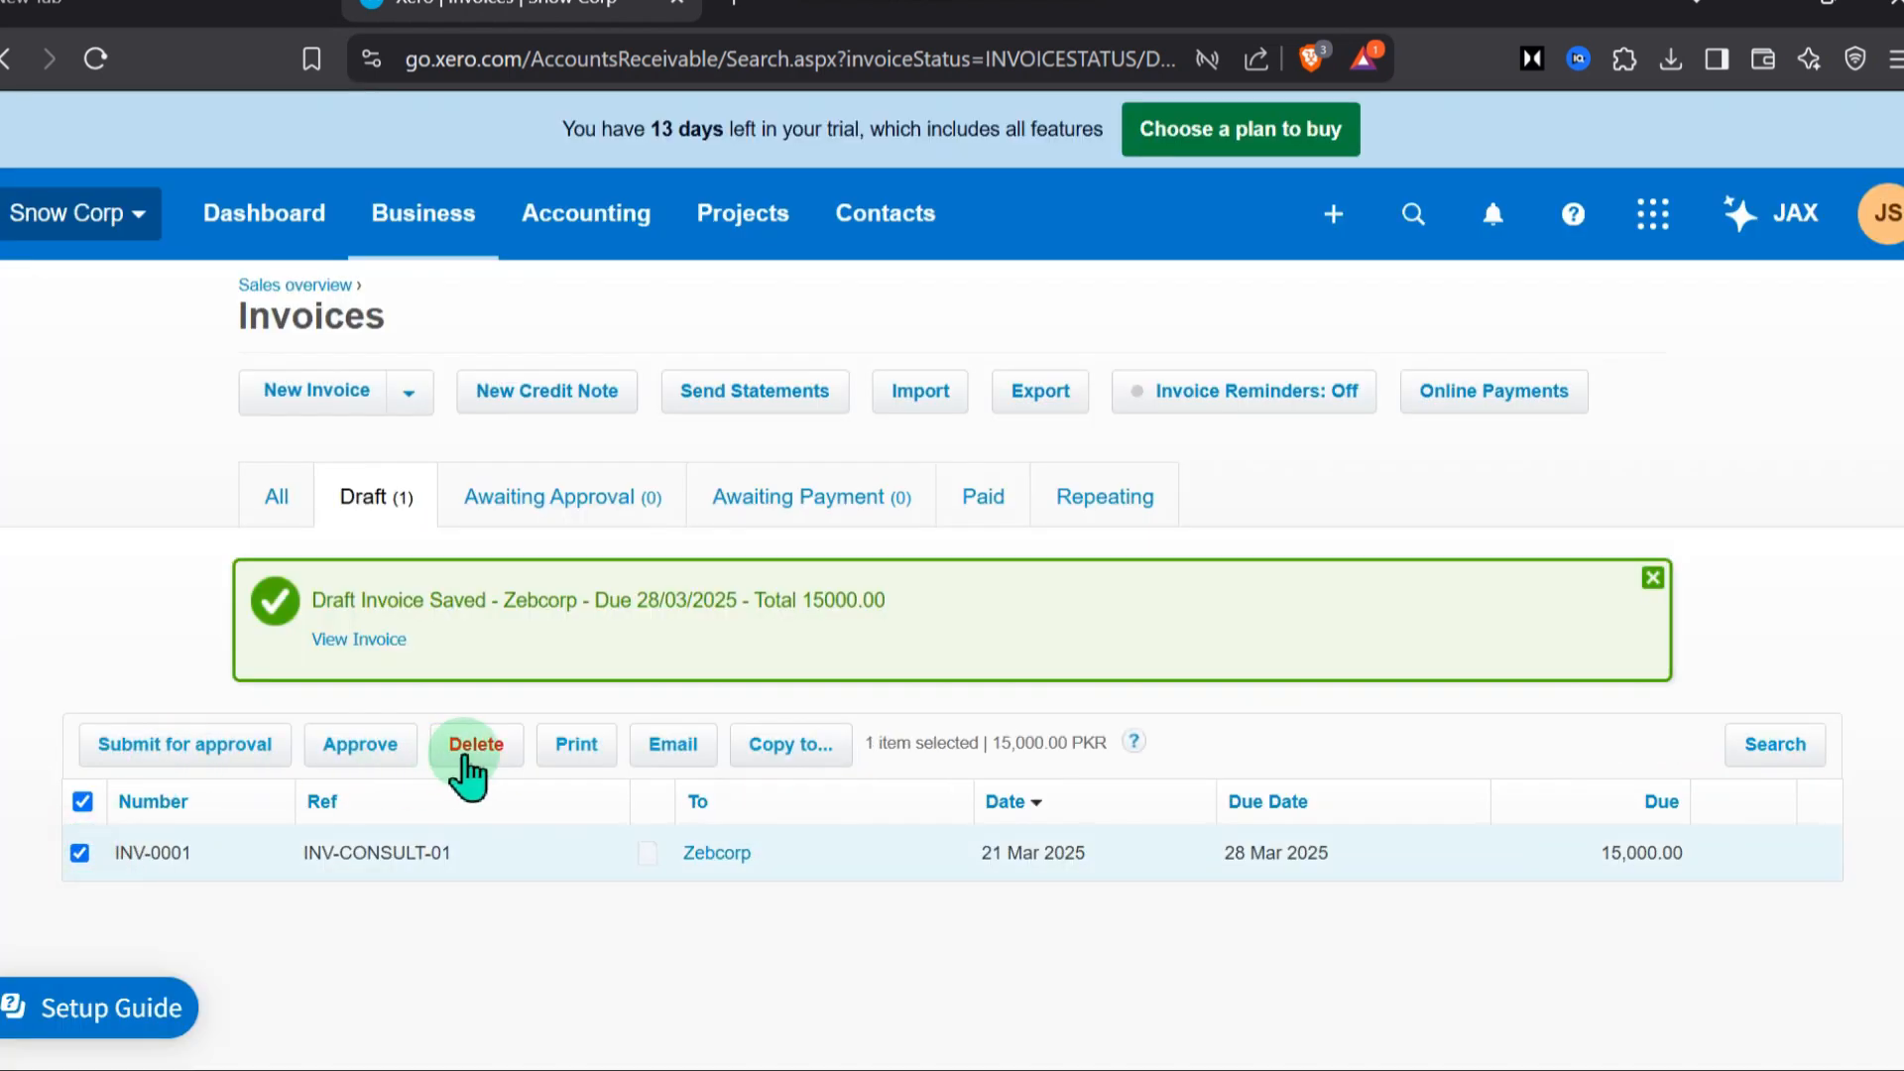
{"action": "left_click", "coordinate": [362, 759]}
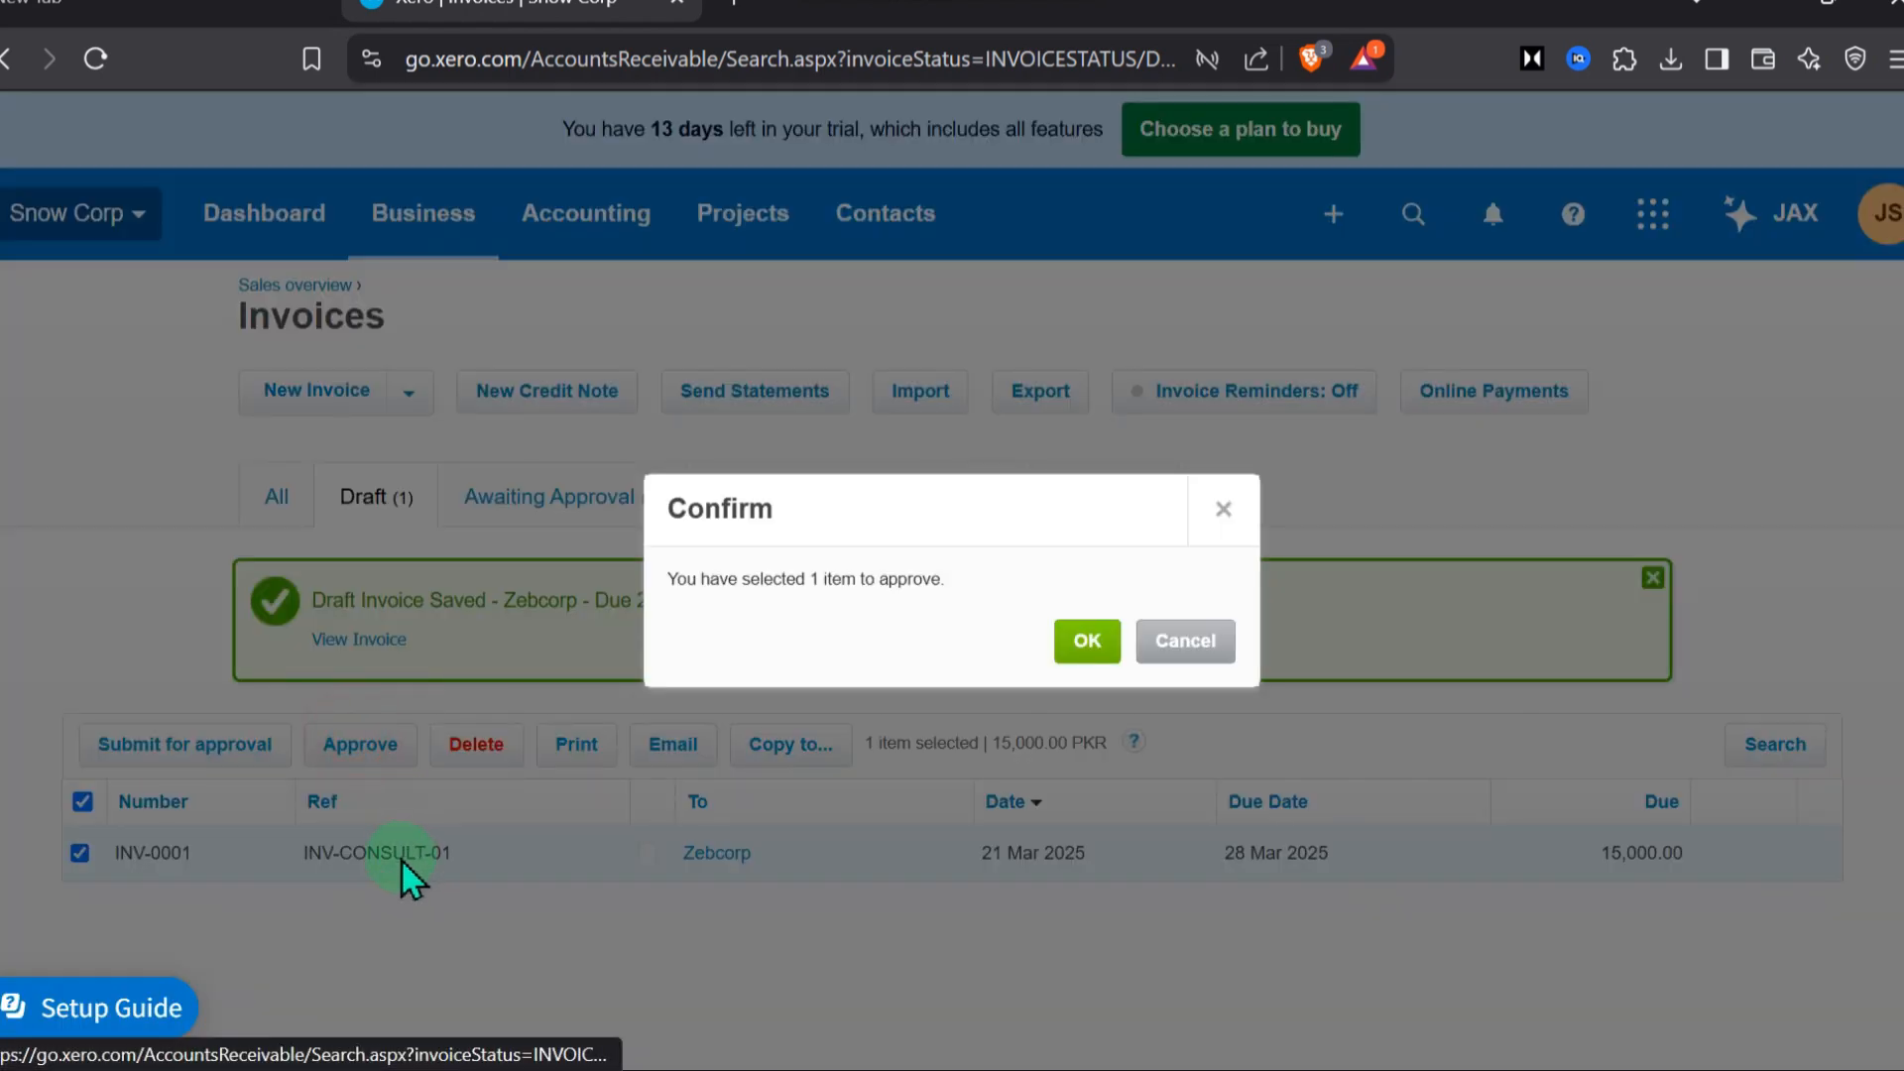
{"action": "left_click", "coordinate": [1071, 644]}
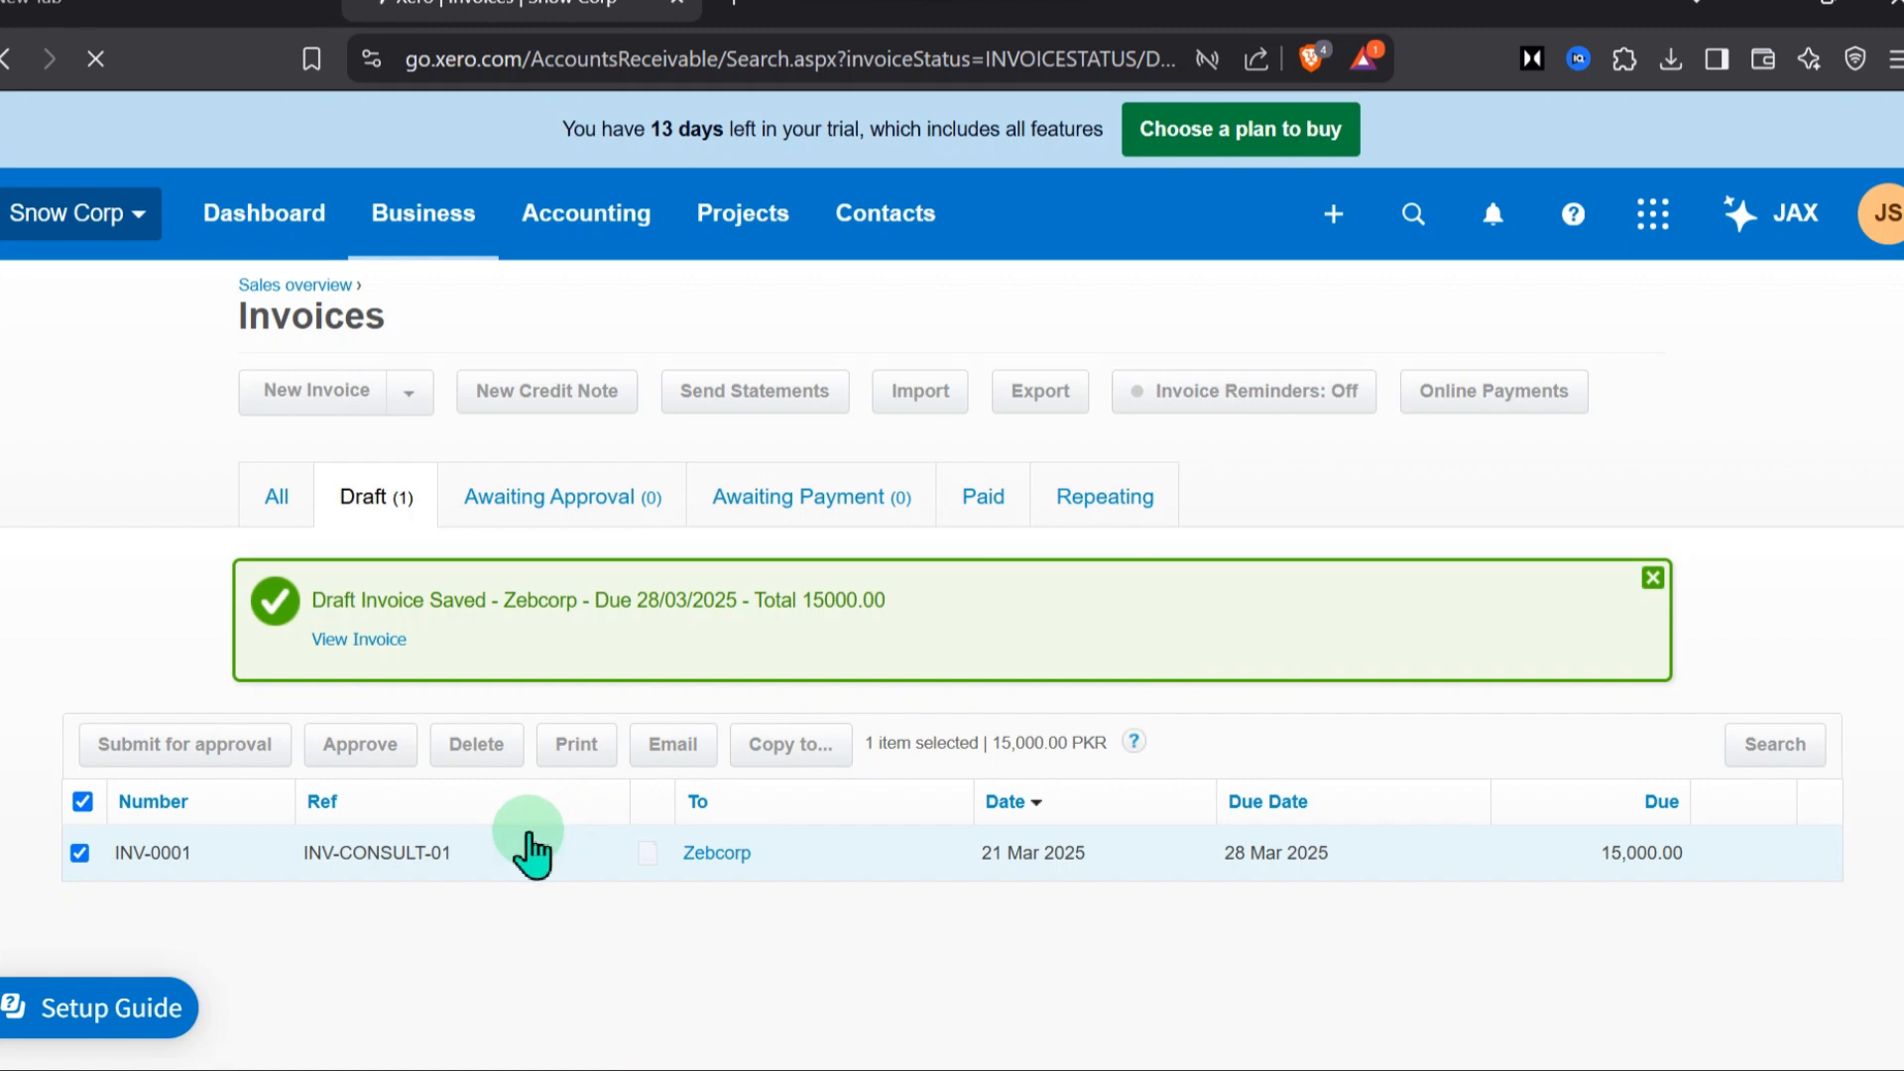
{"action": "left_click", "coordinate": [270, 498]}
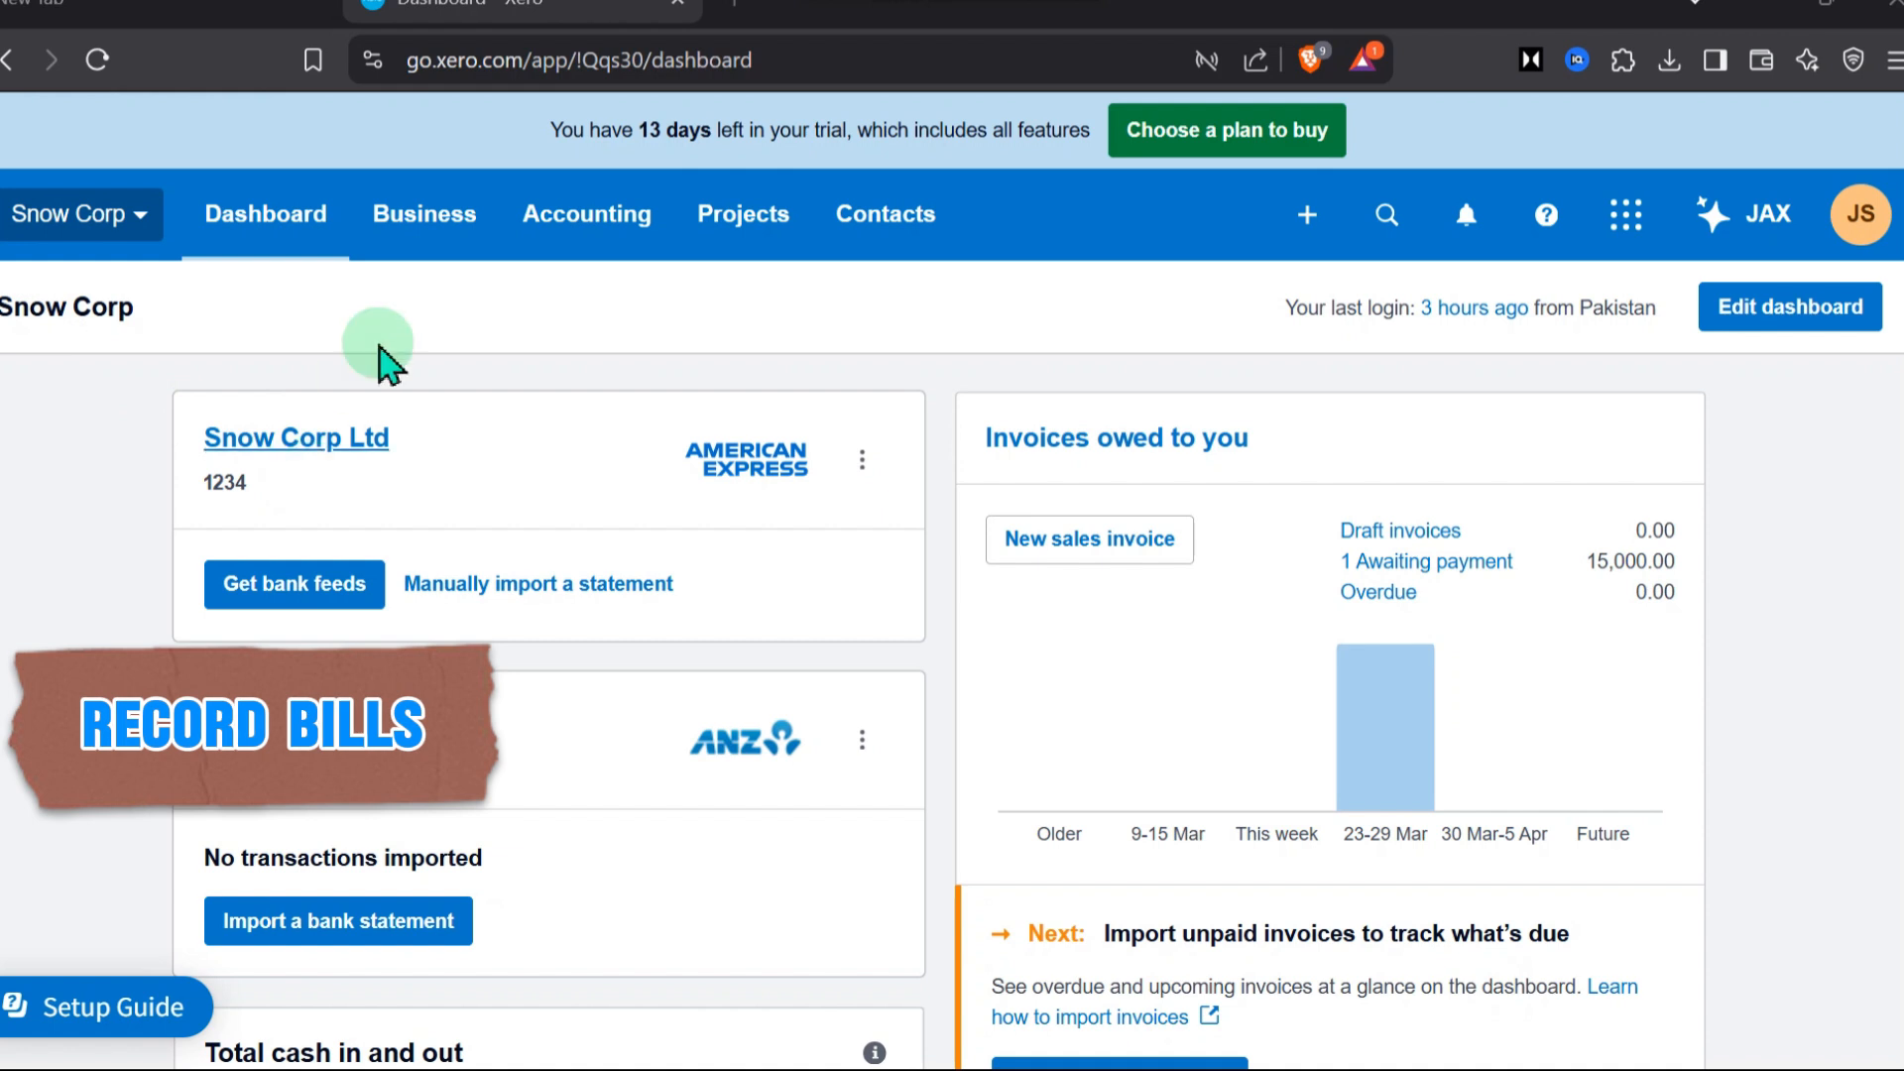
Start a new bill and enter Seecorp as its new supplier contact
{"action": "left_click", "coordinate": [437, 238]}
{"action": "left_click", "coordinate": [445, 831]}
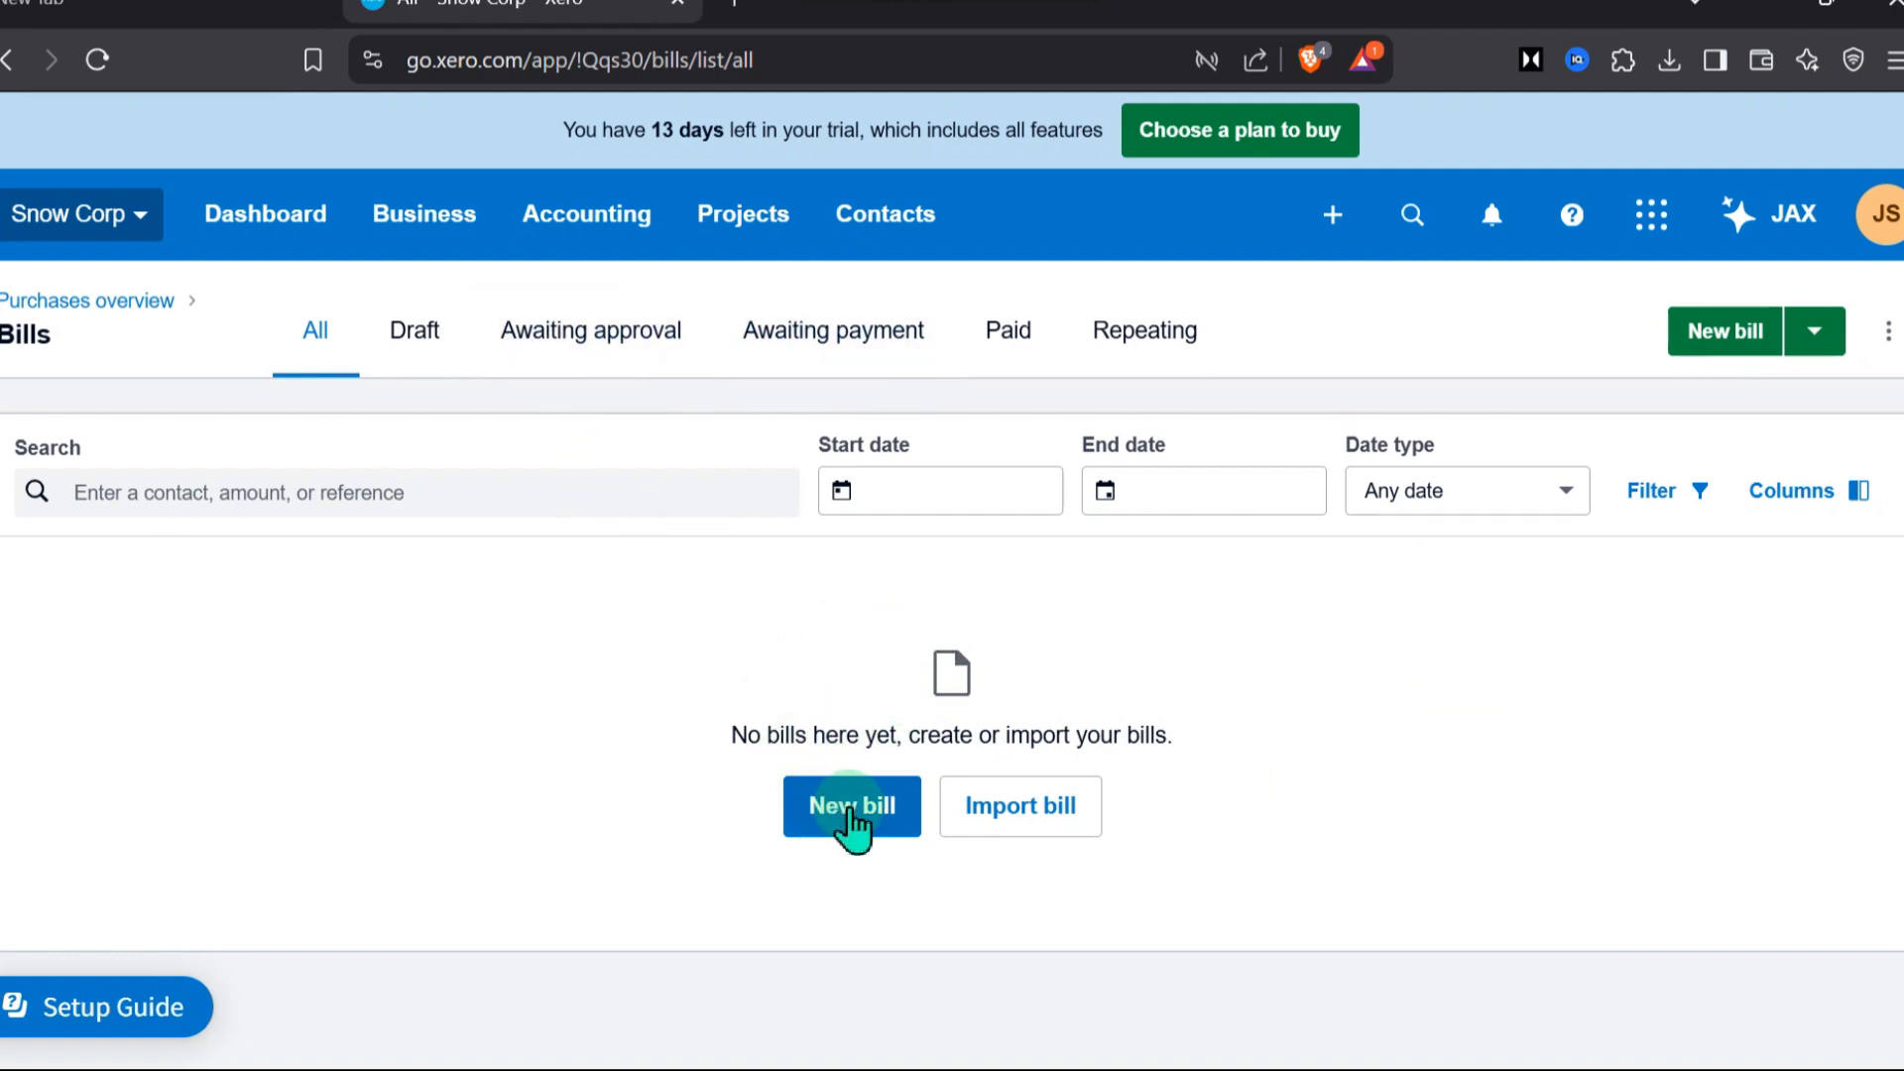
{"action": "left_click", "coordinate": [851, 808]}
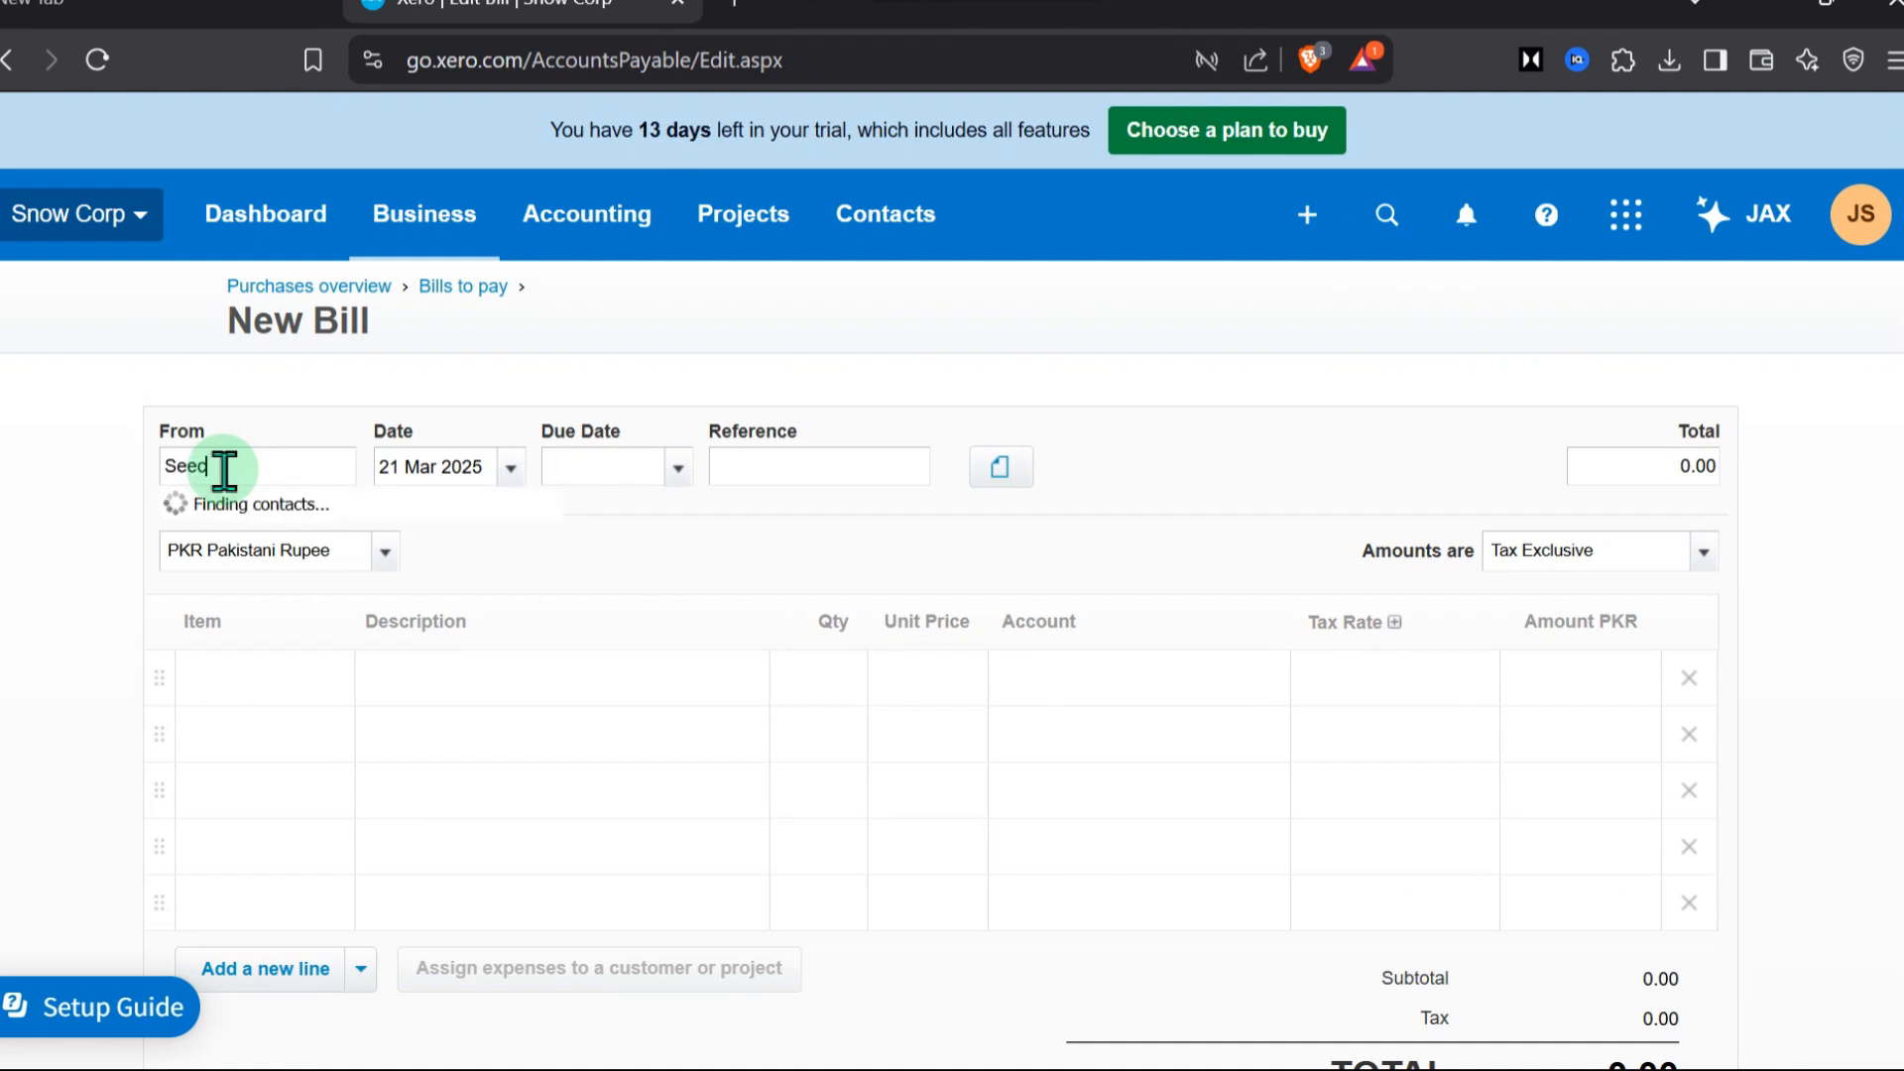
{"action": "type", "text": "Seecorp"}
{"action": "left_click", "coordinate": [260, 516]}
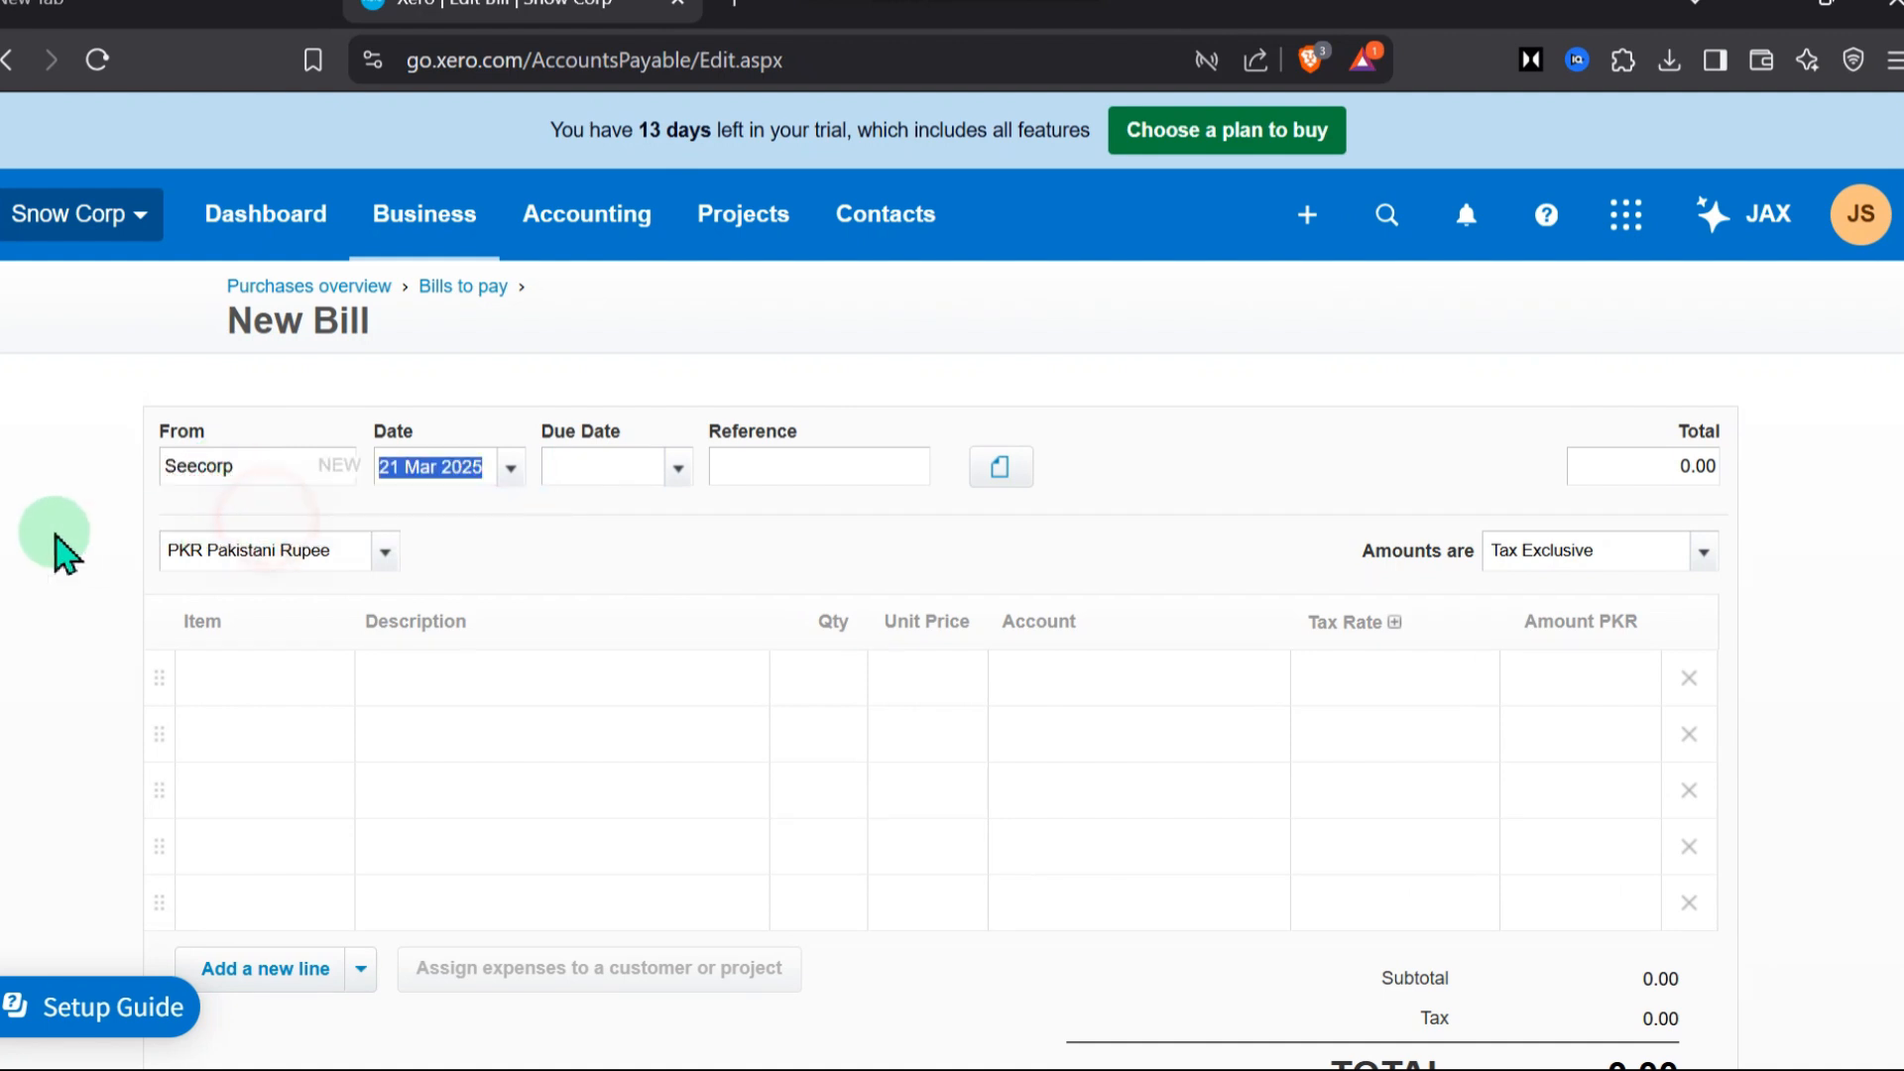
Set the bill's due date to 26 Mar 2025 and its reference to 0101-seecorp
{"action": "left_click", "coordinate": [679, 472]}
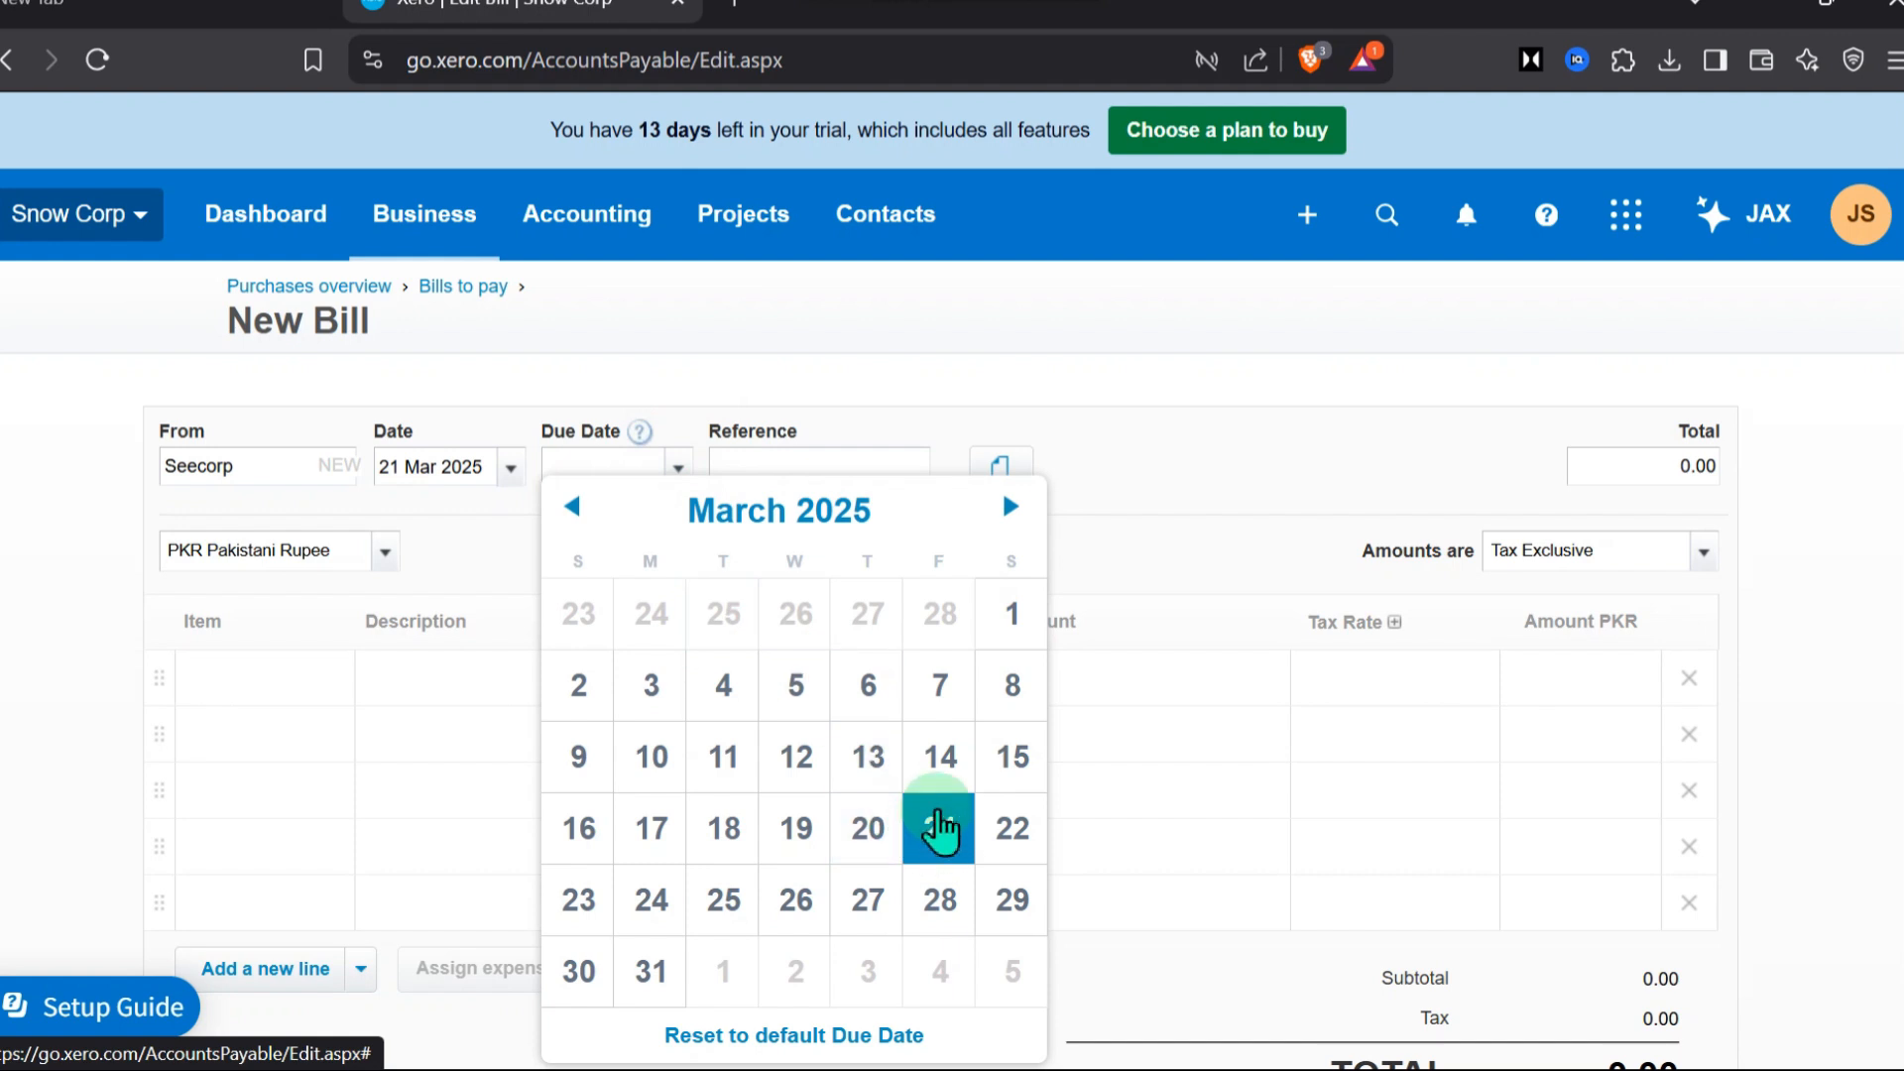
{"action": "left_click", "coordinate": [793, 899]}
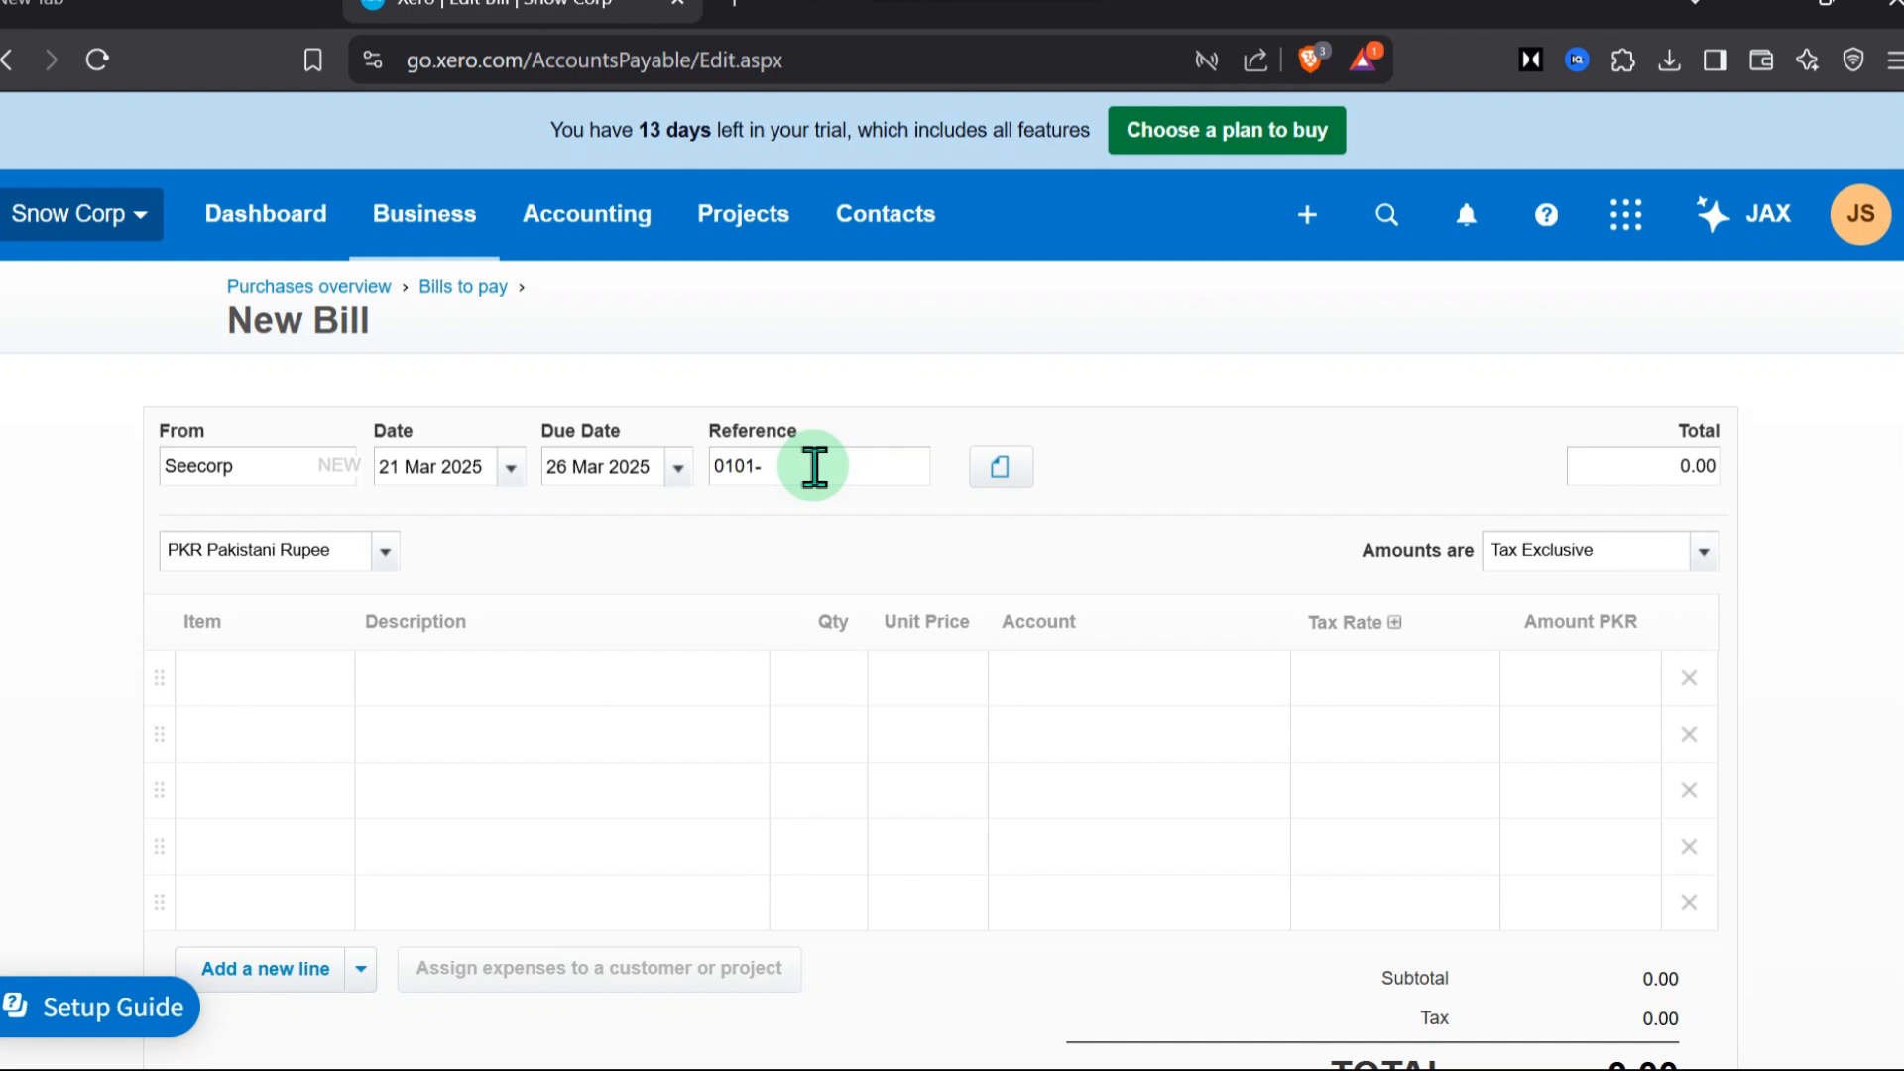
{"action": "left_click", "coordinate": [814, 467]}
{"action": "type", "text": "0101-seecorp"}
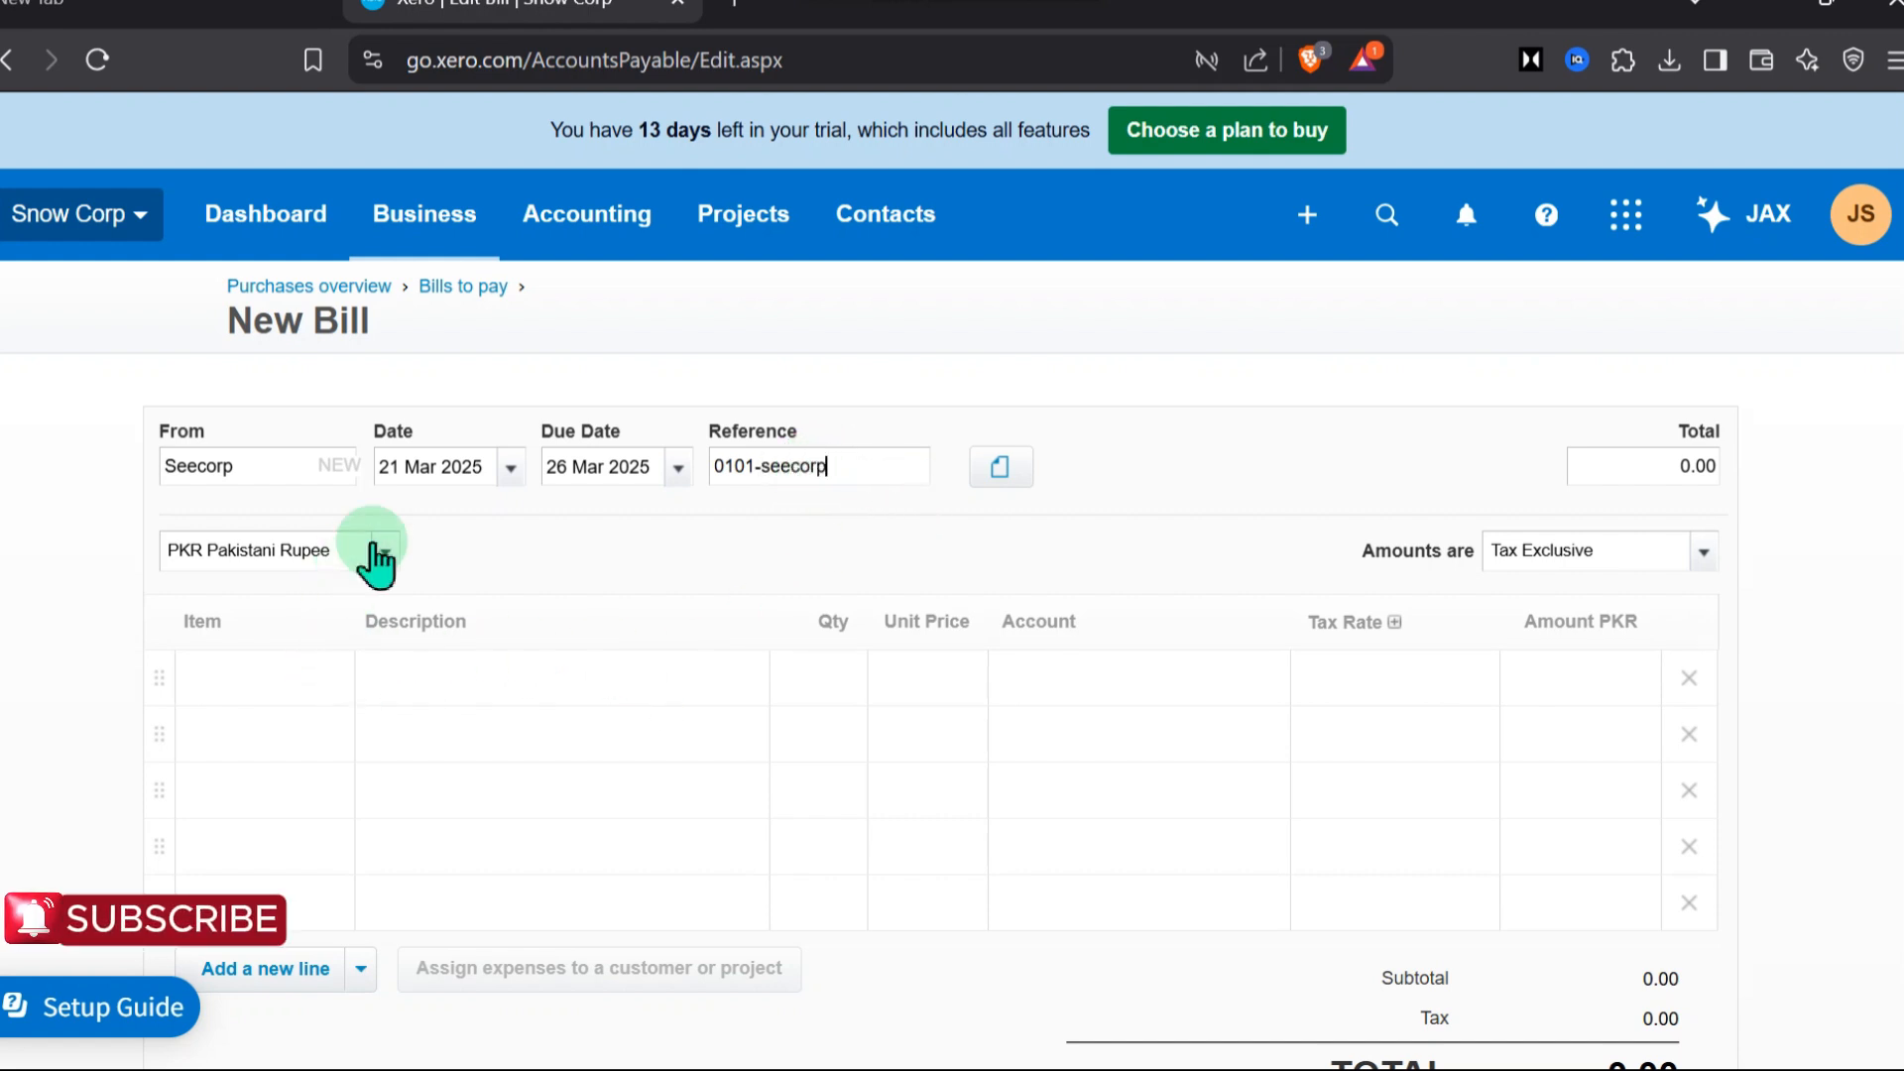
Create a new item with code 1 and name ABC on the first bill line and save it
{"action": "scroll", "coordinate": [593, 583], "scroll_direction": "down", "scroll_amount": 2}
{"action": "left_click", "coordinate": [290, 522]}
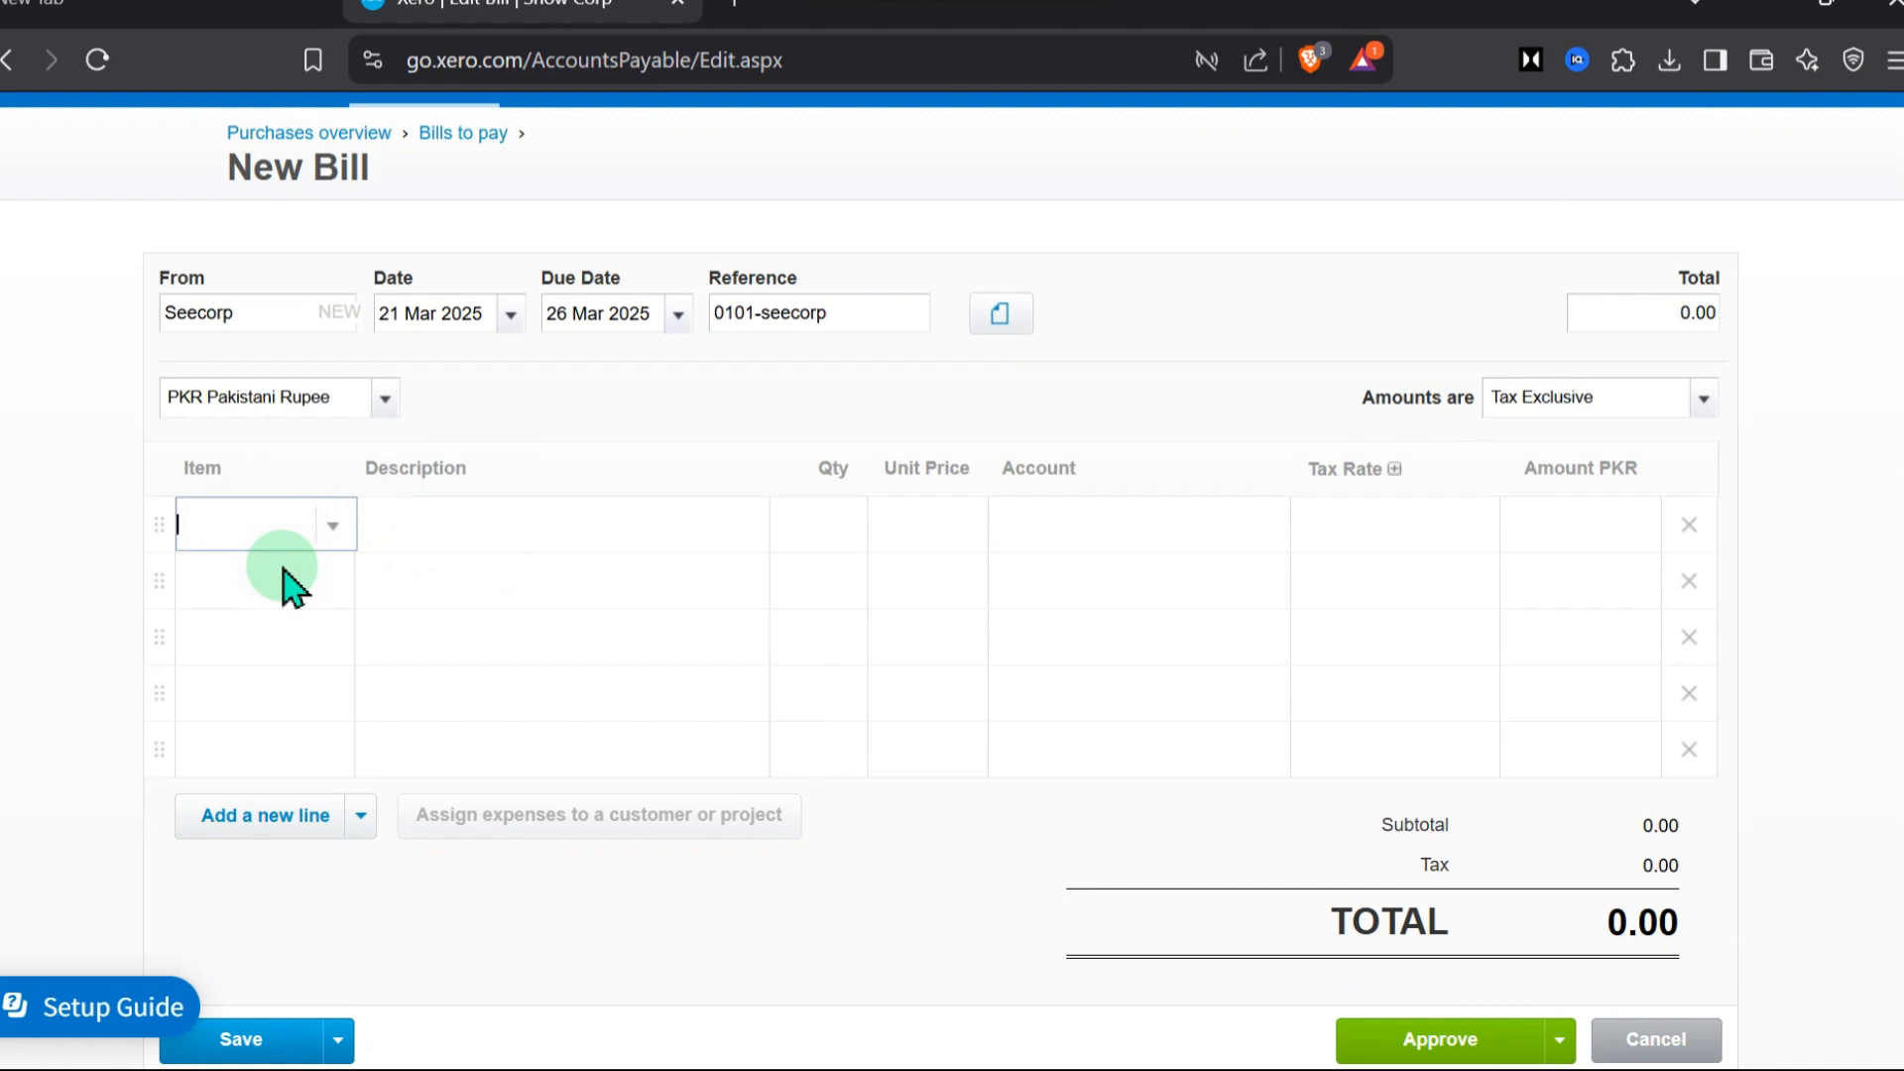
{"action": "left_click", "coordinate": [335, 525]}
{"action": "left_click", "coordinate": [266, 634]}
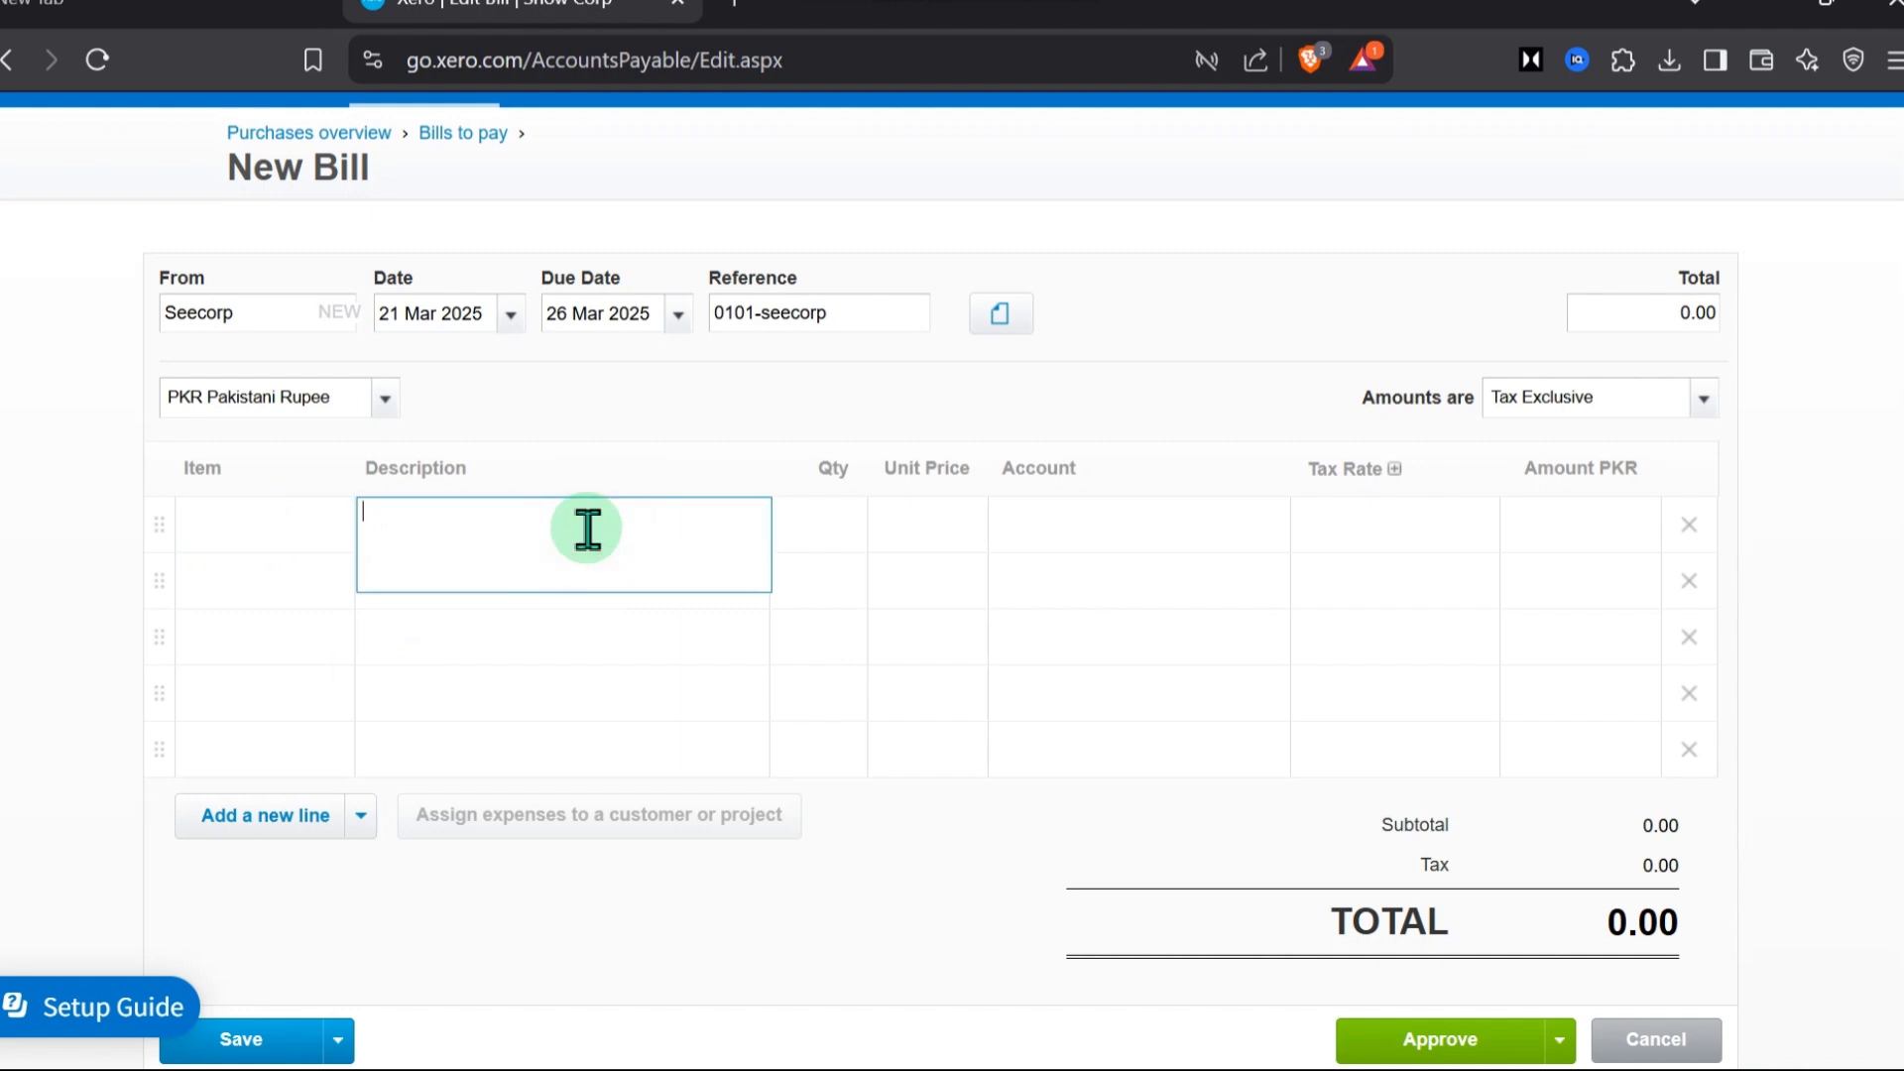
{"action": "left_click", "coordinate": [252, 516]}
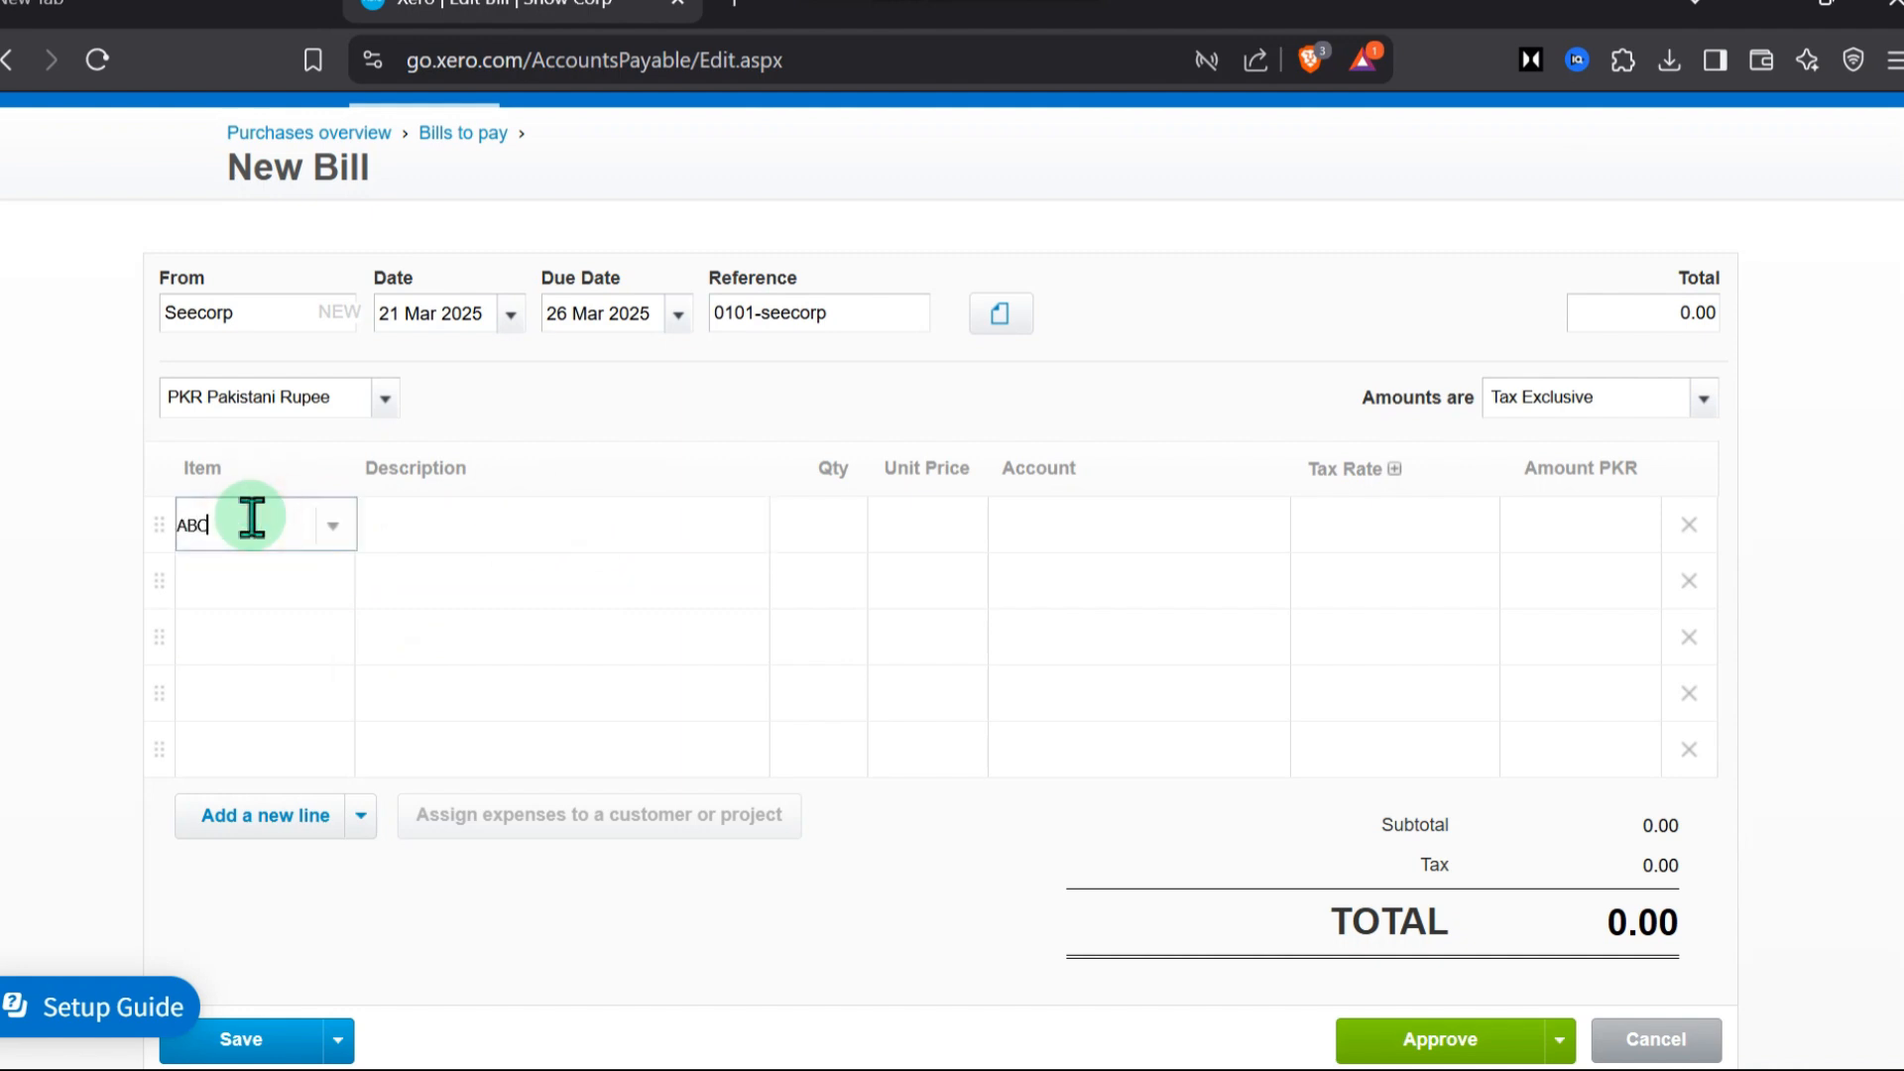
{"action": "left_click", "coordinate": [310, 517]}
{"action": "left_click", "coordinate": [242, 577]}
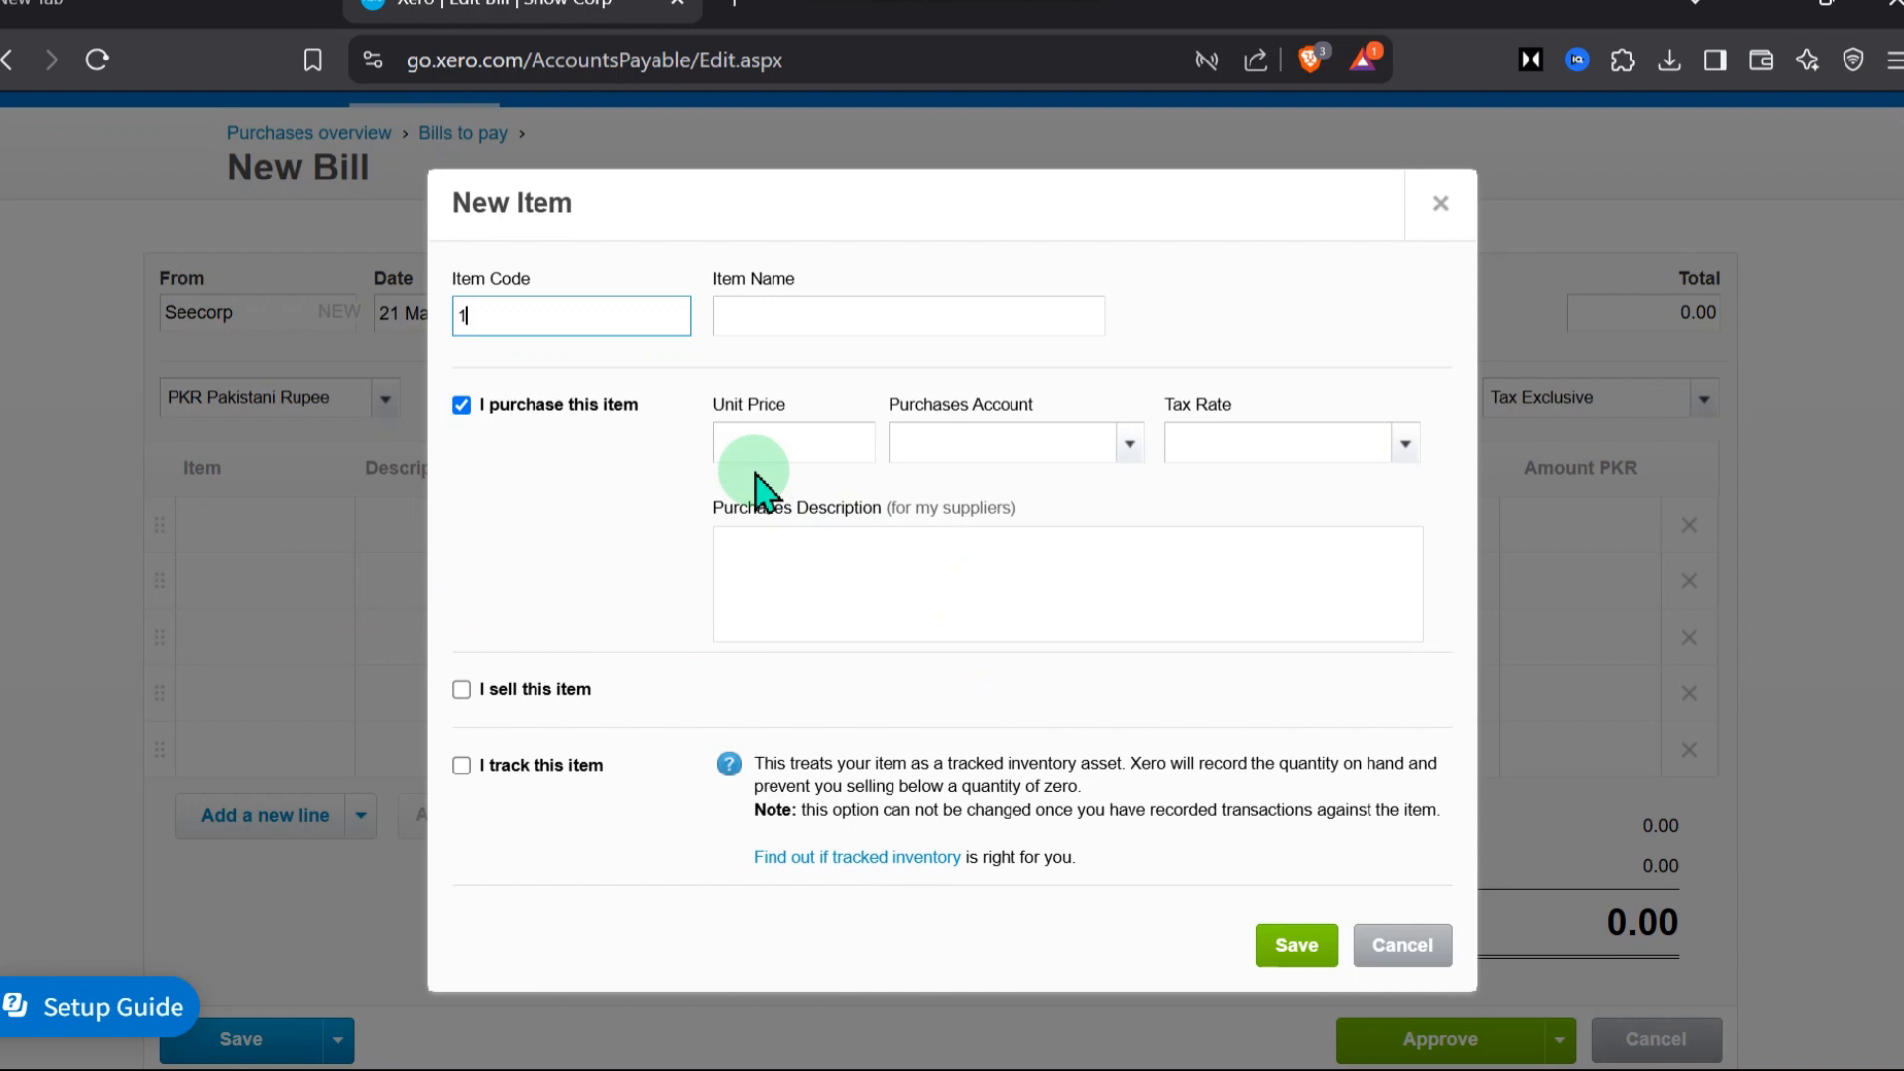
{"action": "left_click", "coordinate": [789, 300]}
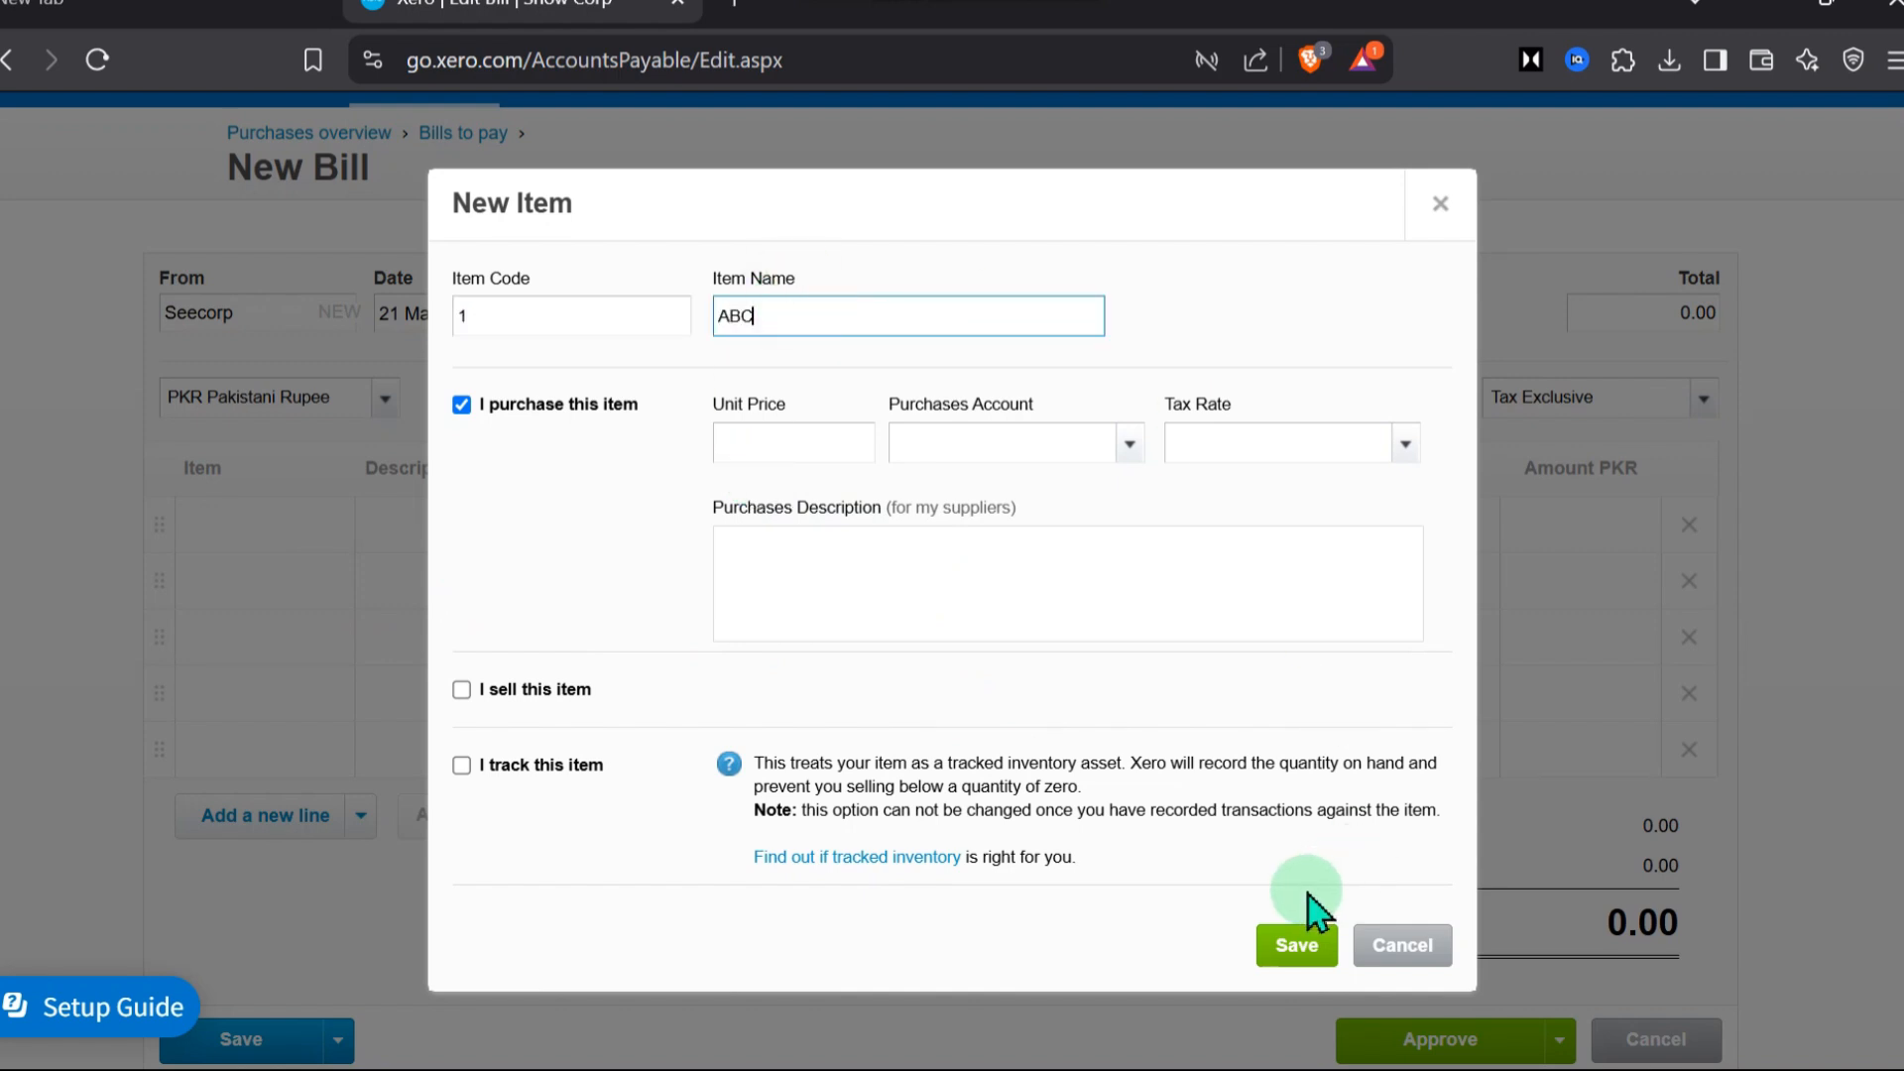
{"action": "left_click", "coordinate": [1297, 942]}
Set the ABC line's quantity to 2 and its unit price to 2000
{"action": "left_click", "coordinate": [560, 521]}
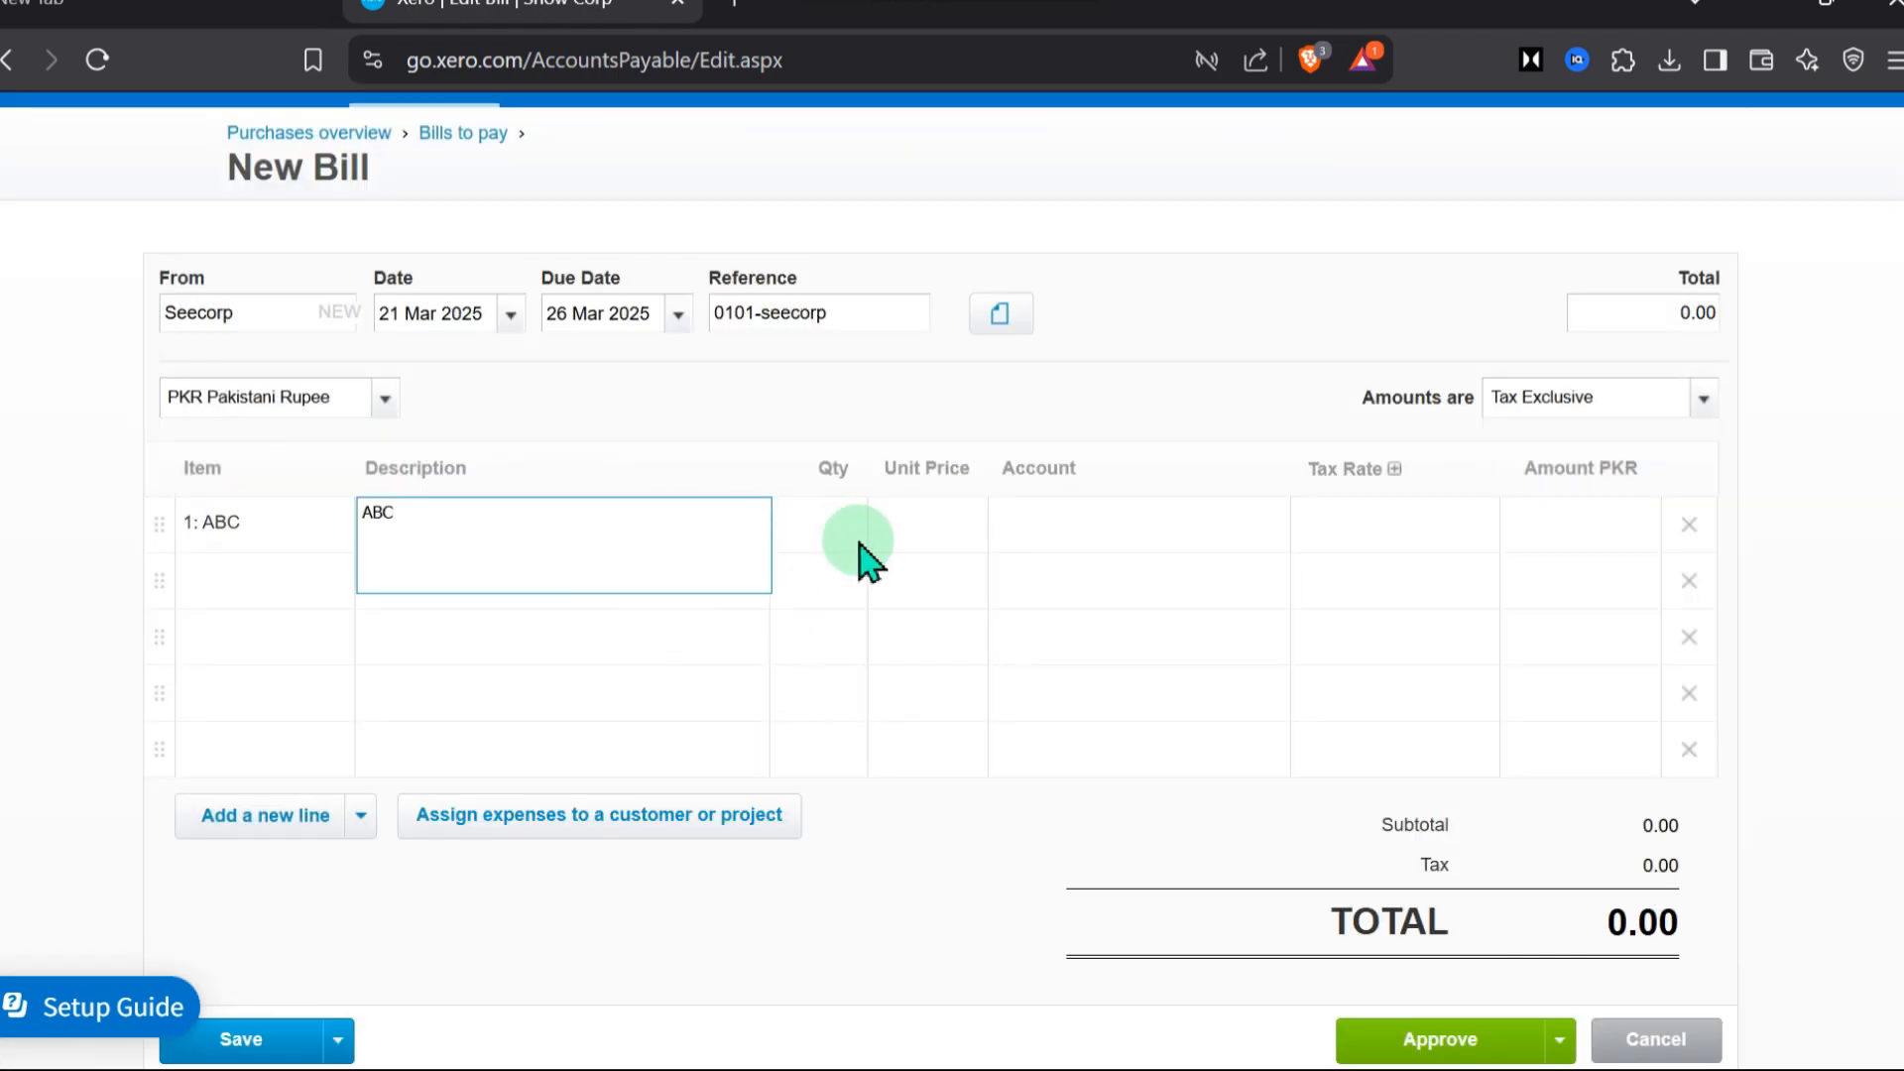
{"action": "left_click", "coordinate": [836, 523]}
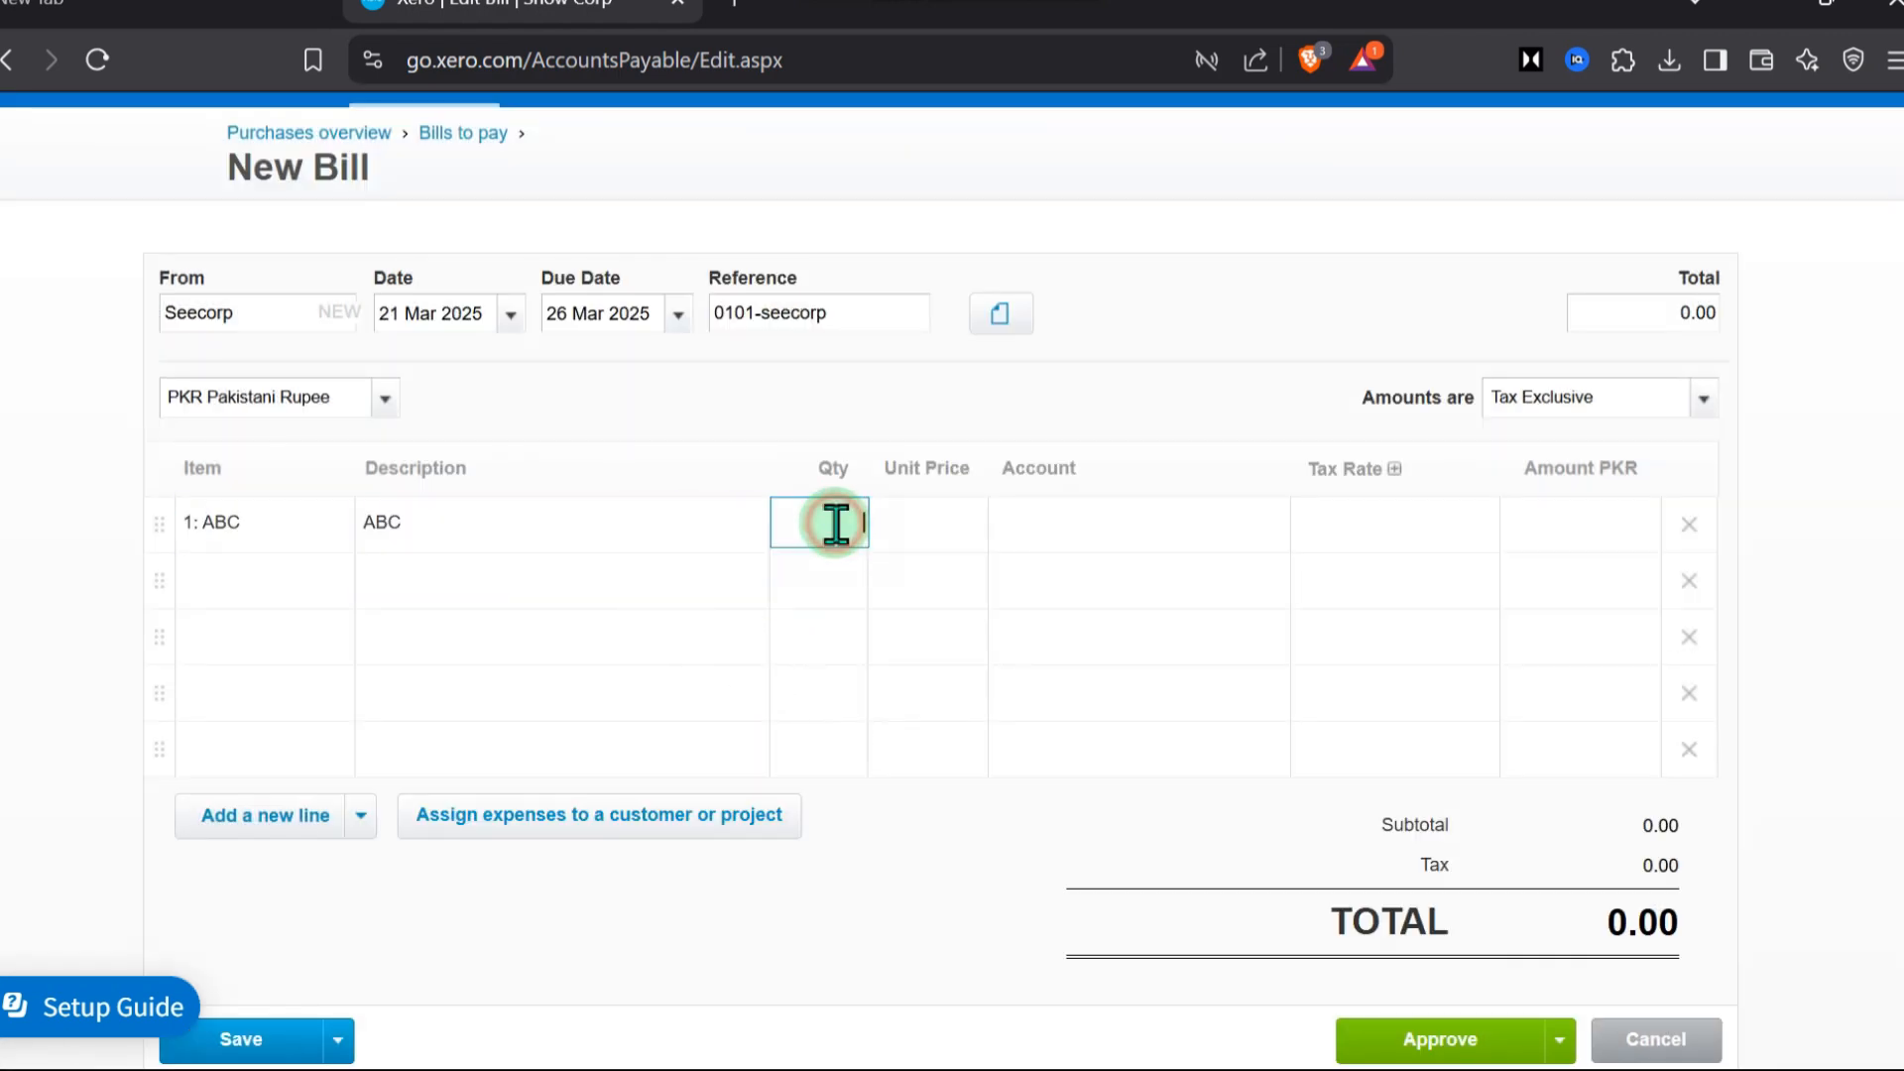
{"action": "left_click", "coordinate": [947, 526]}
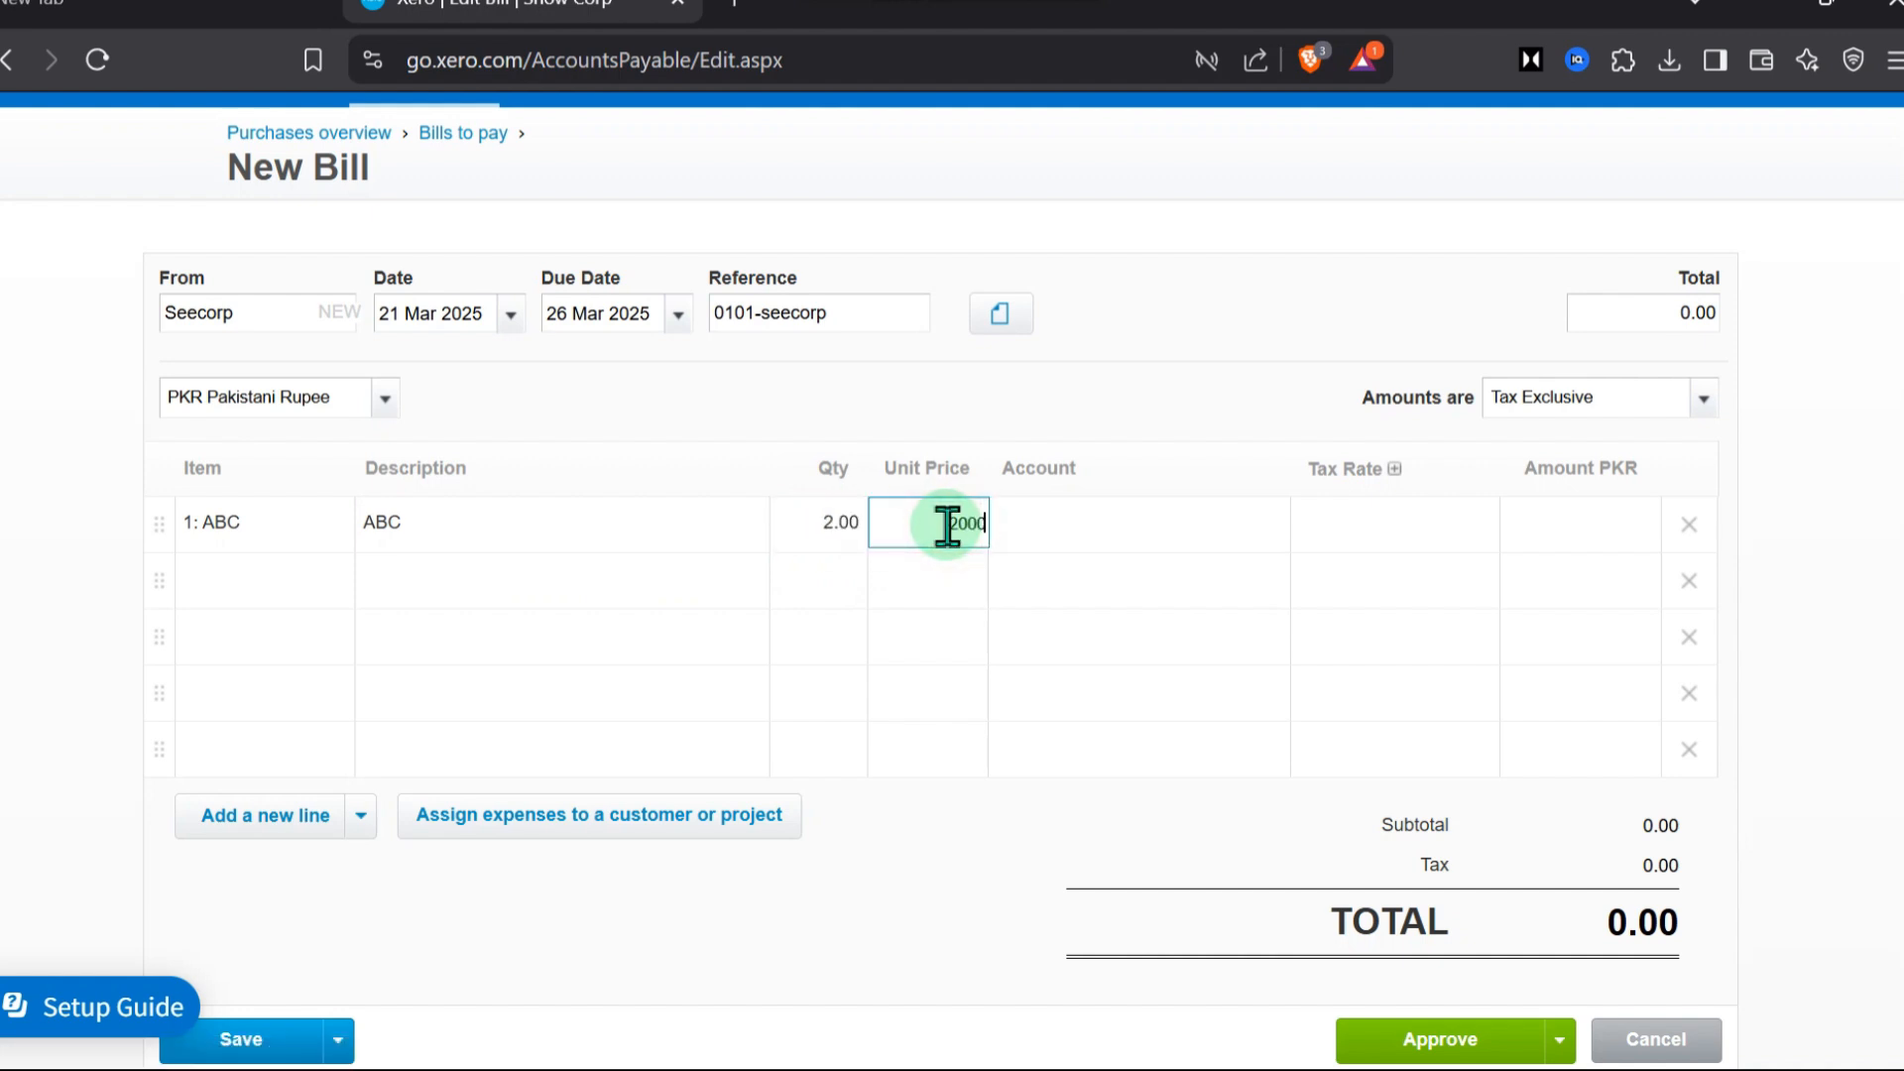
{"action": "left_click", "coordinate": [1100, 533]}
Assign the ABC line of the bill to the account 400 - Advertising
{"action": "left_click", "coordinate": [1140, 526]}
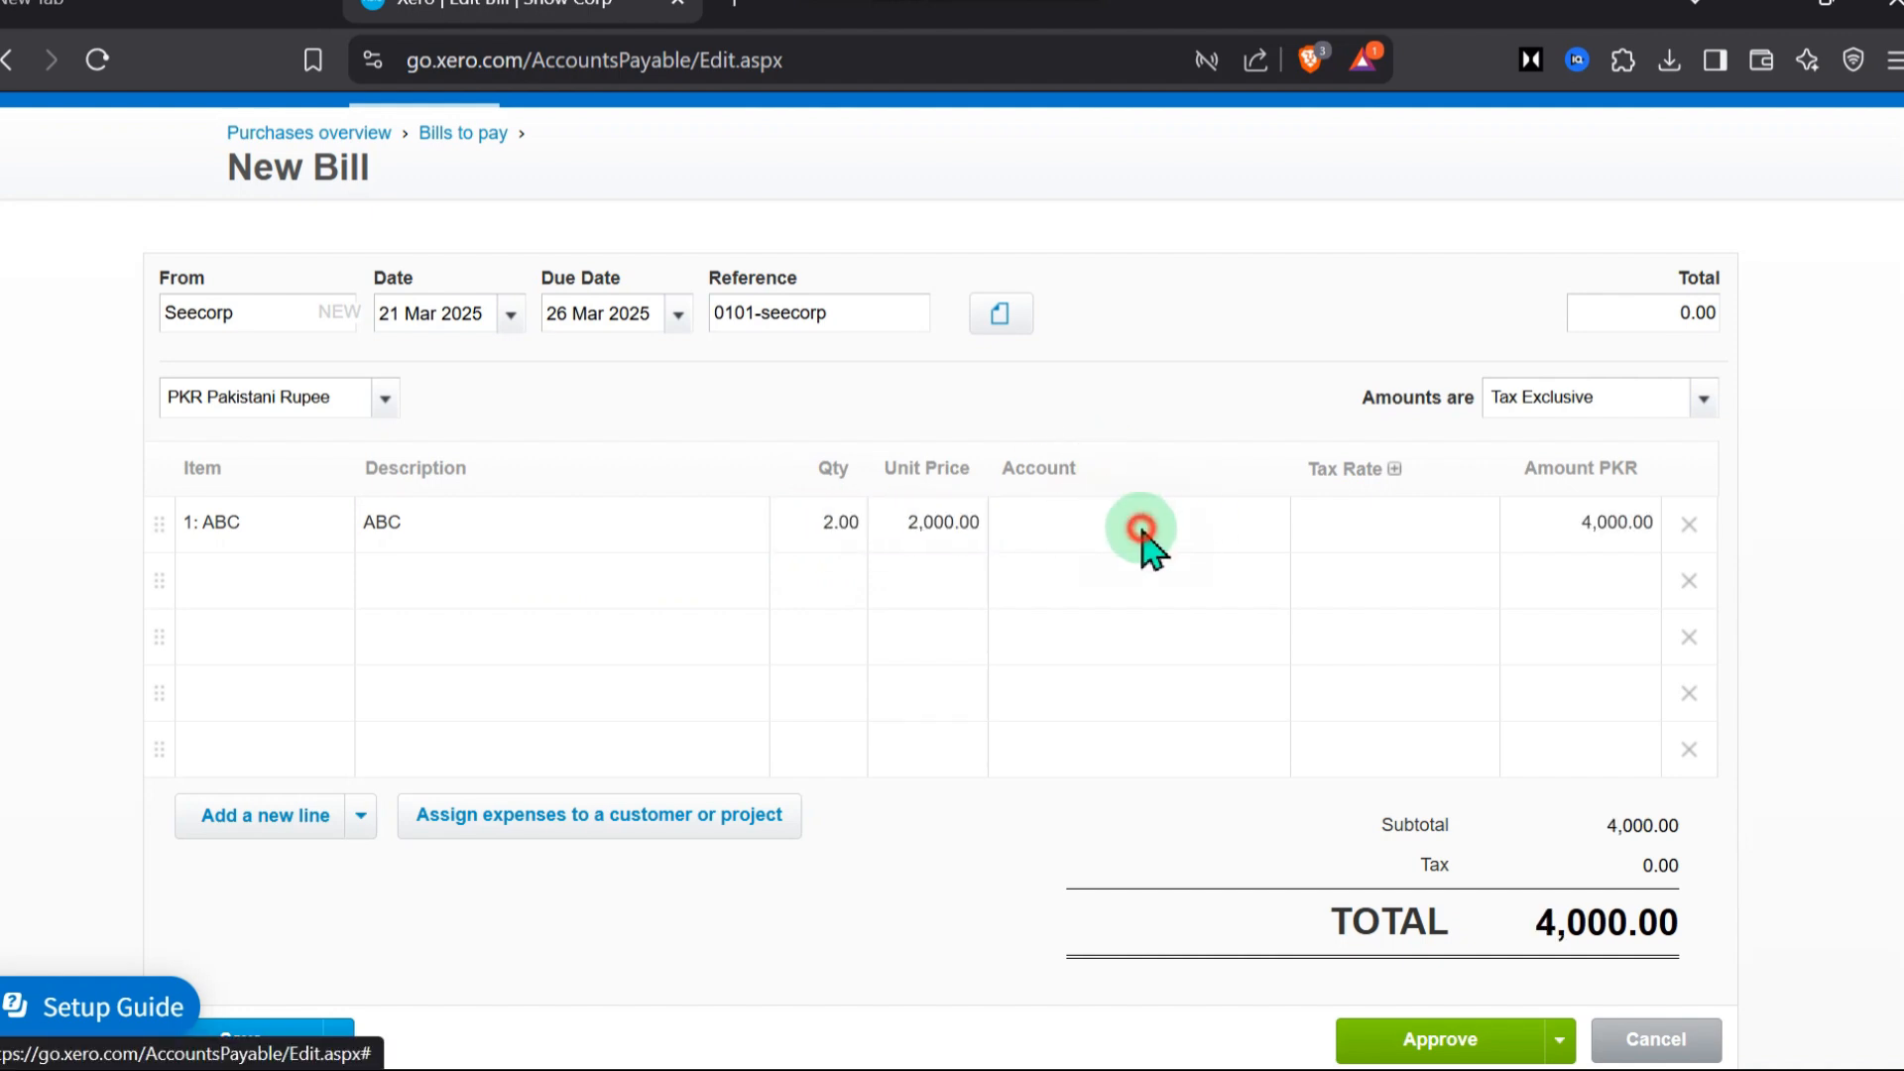
{"action": "left_click", "coordinate": [1268, 527]}
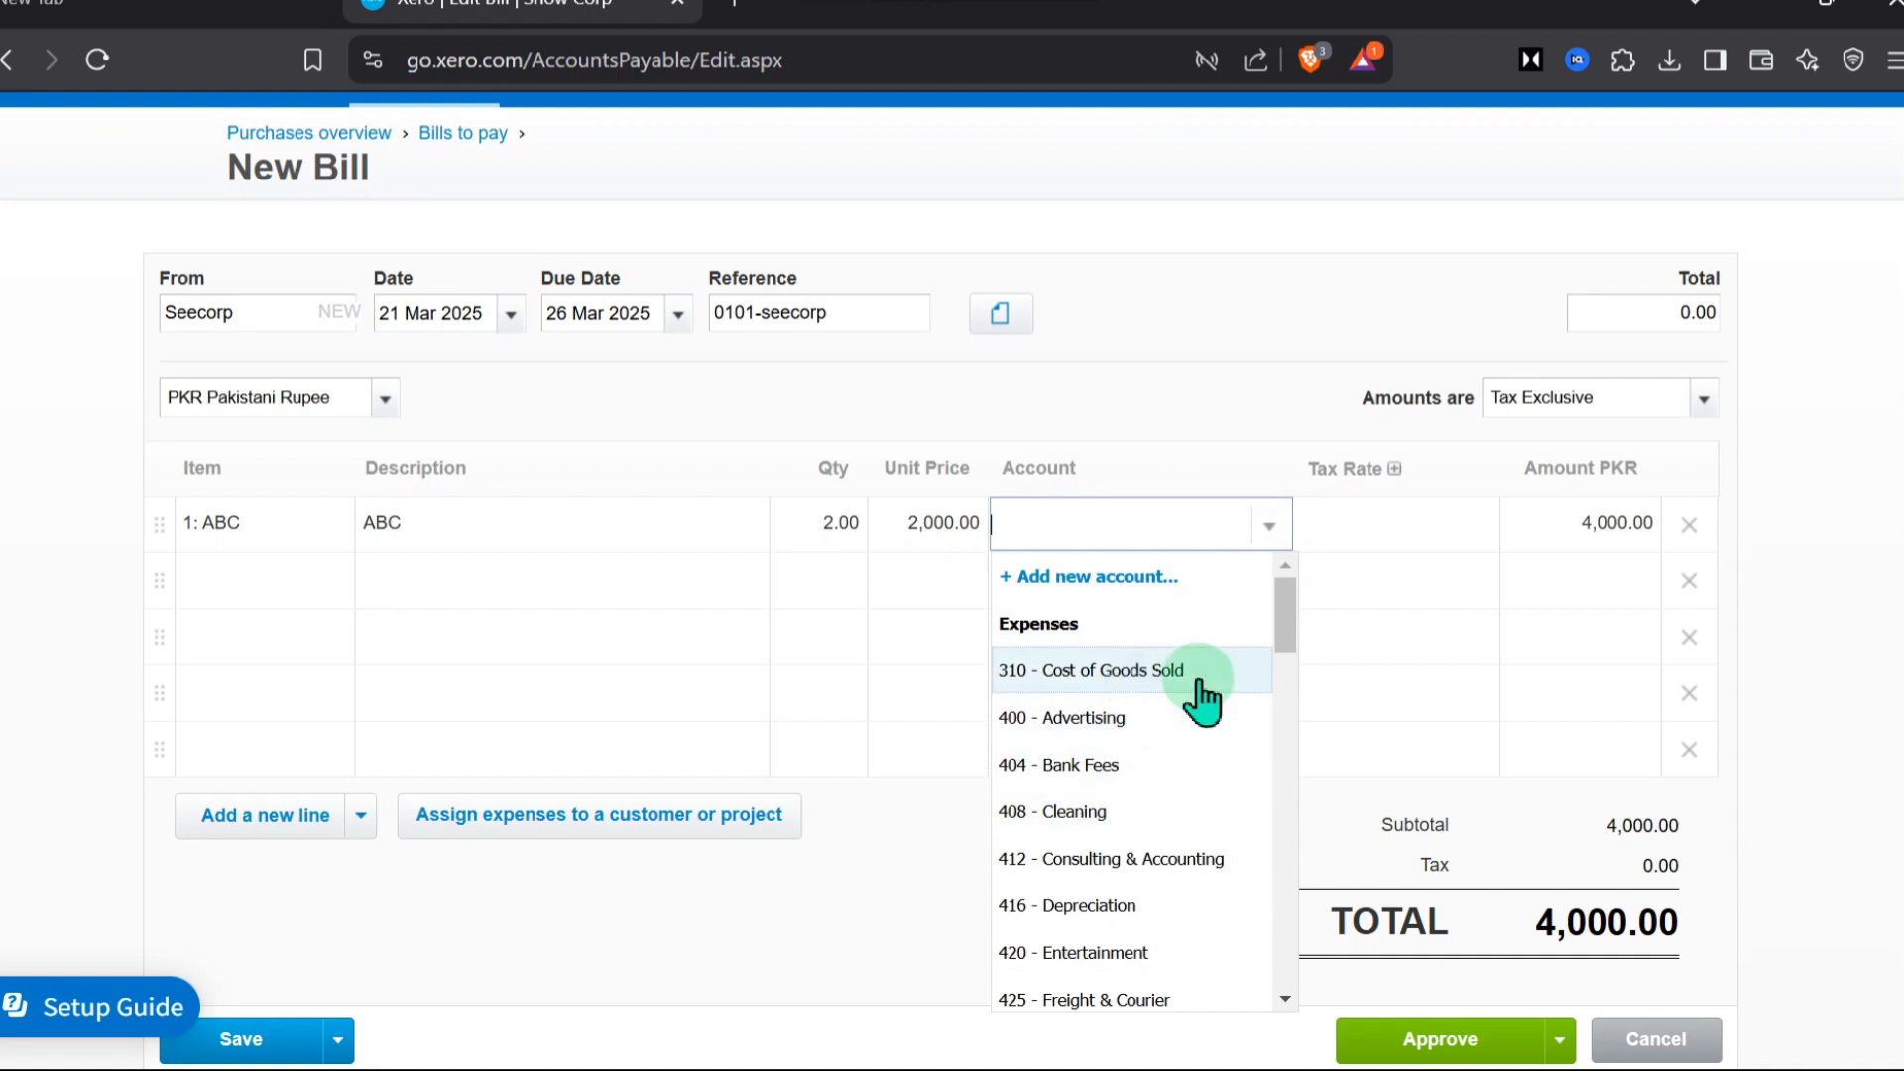
{"action": "left_click", "coordinate": [1110, 718]}
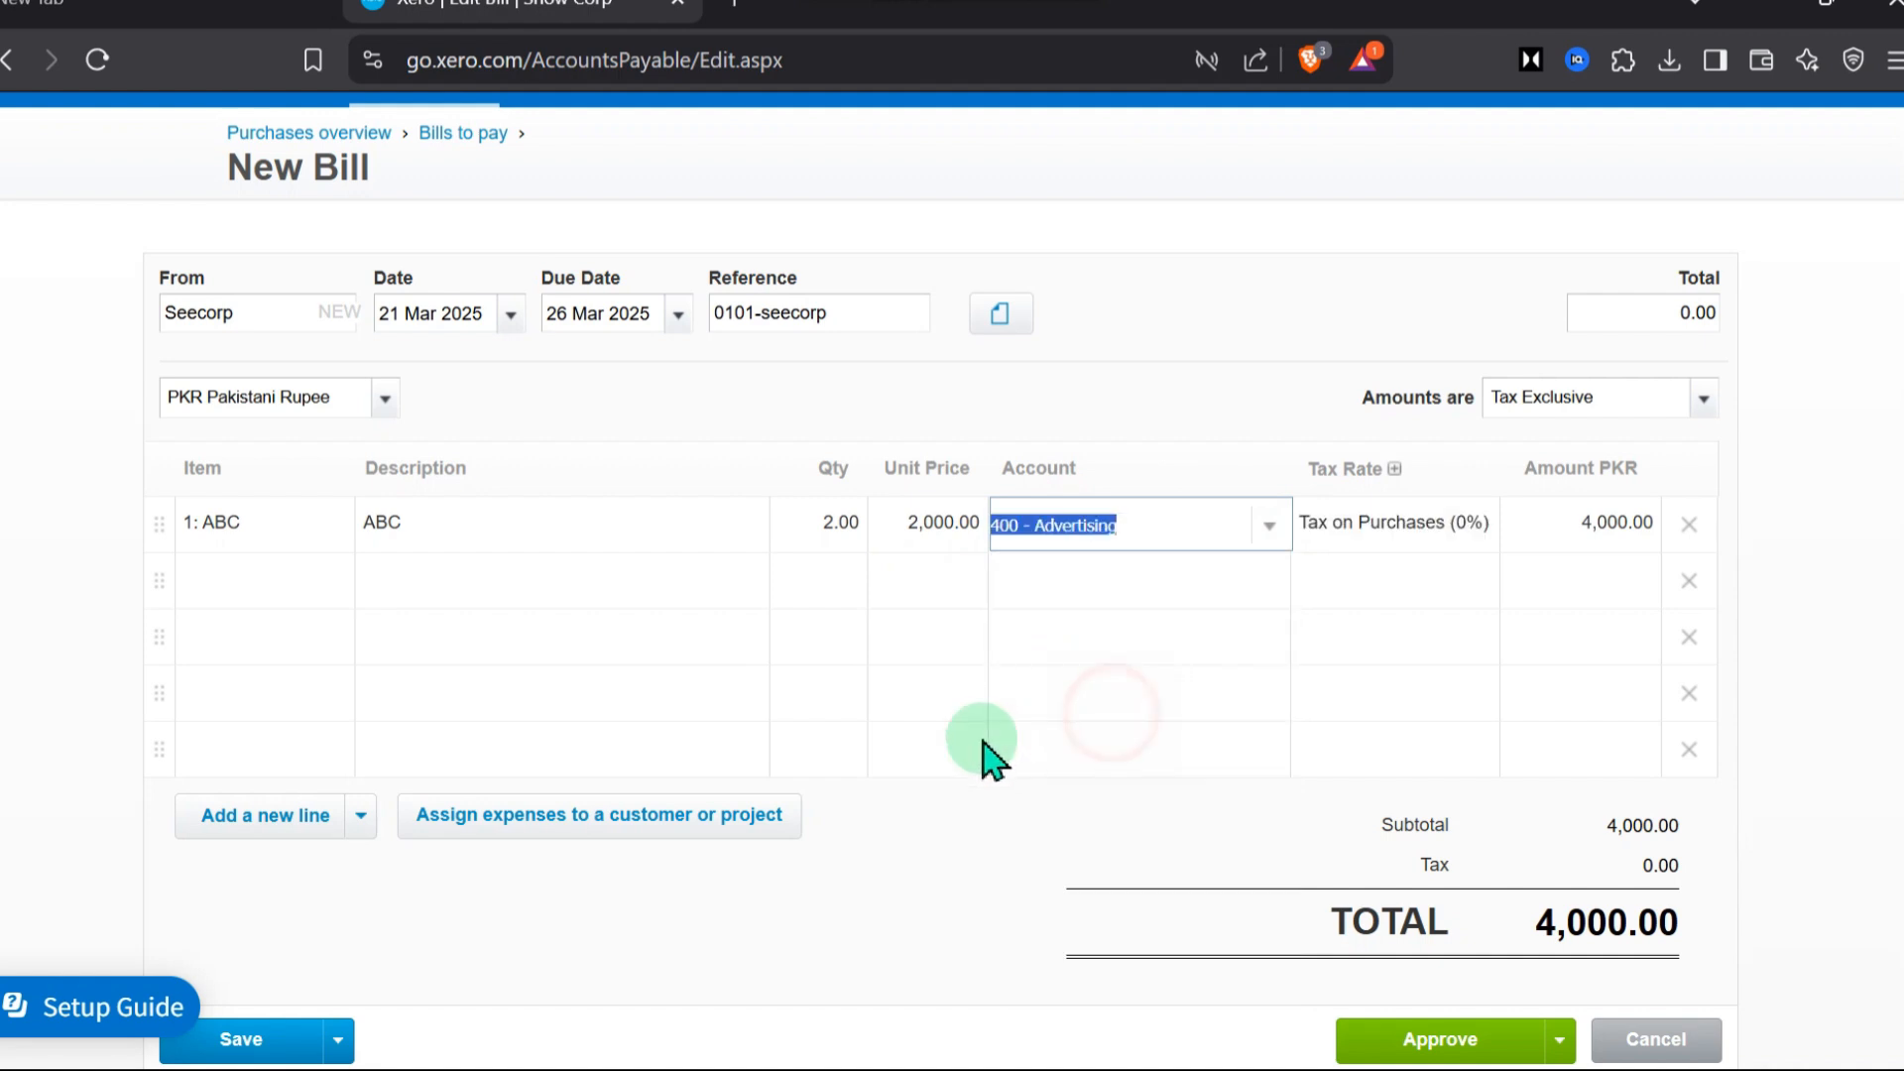
Approve the Seecorp bill without adding another one
{"action": "scroll", "coordinate": [1775, 635], "scroll_direction": "down", "scroll_amount": 1}
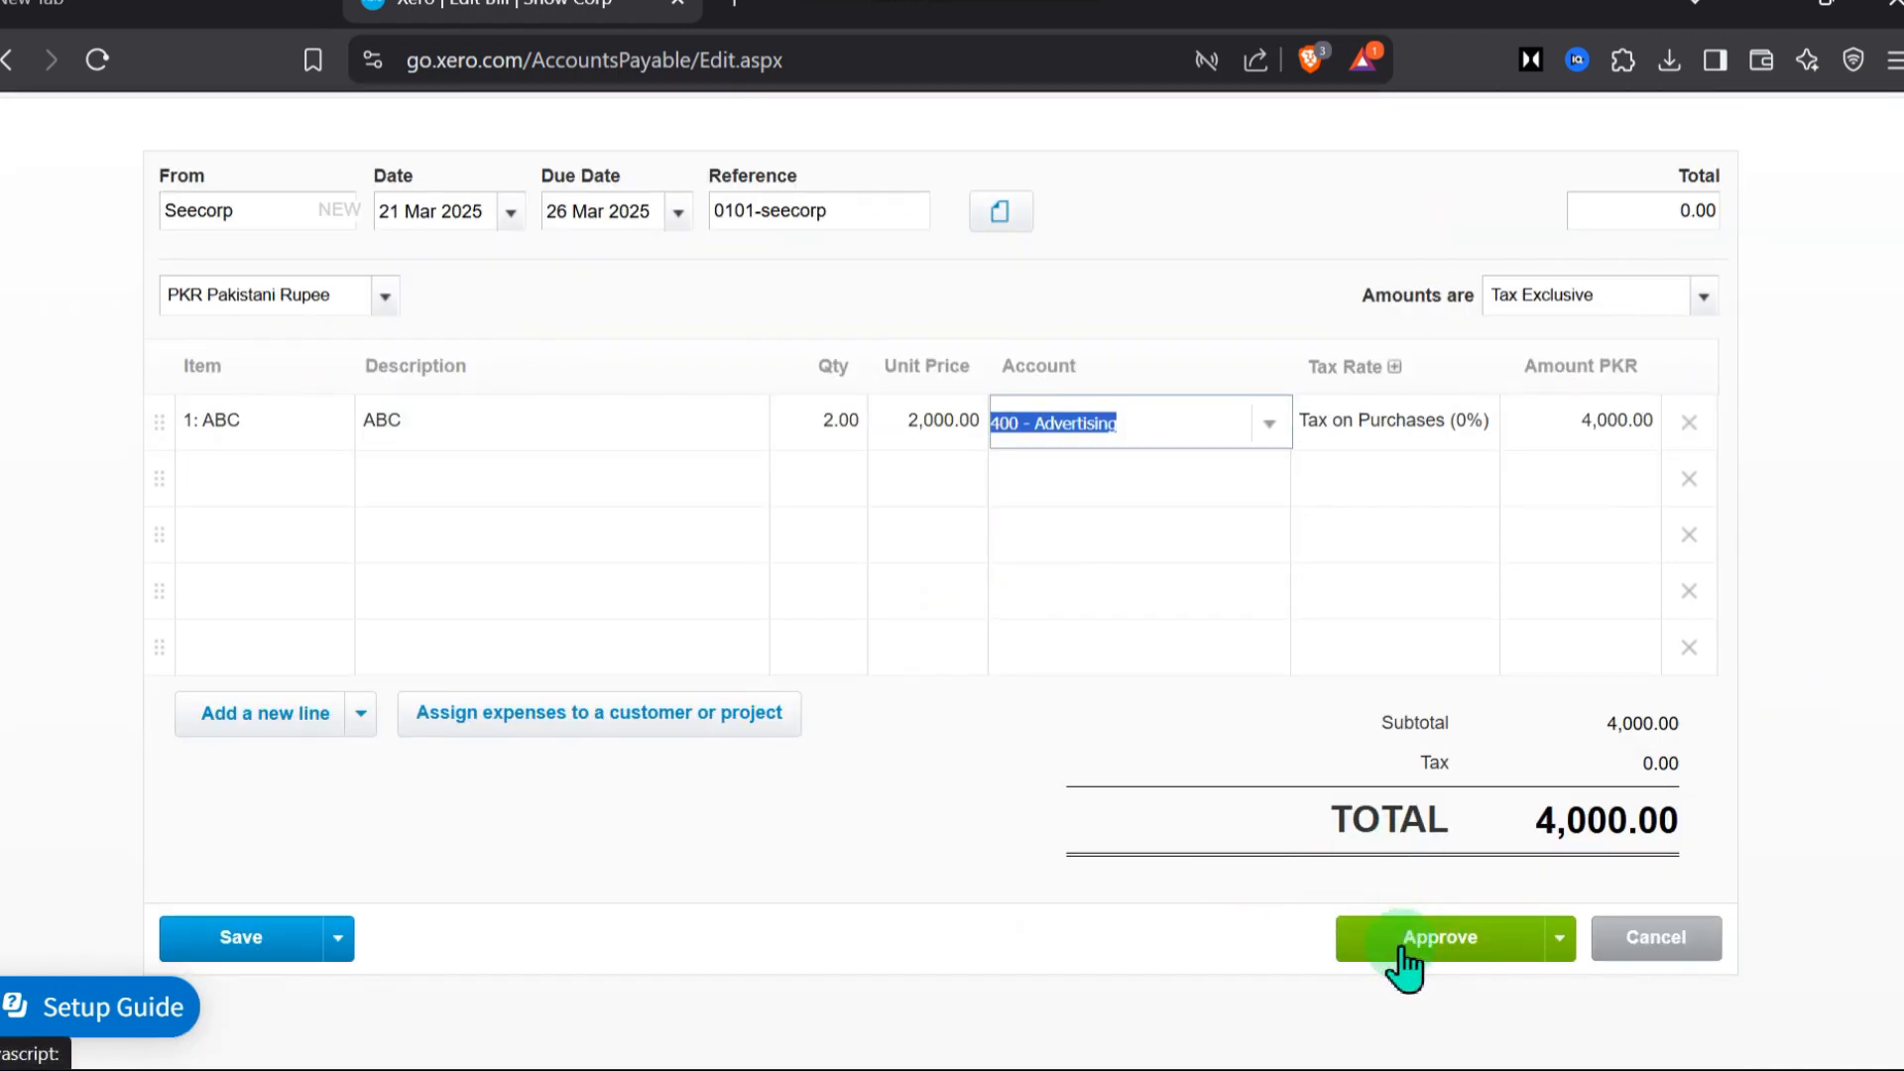
{"action": "left_click", "coordinate": [1562, 943]}
{"action": "scroll", "coordinate": [1527, 991], "scroll_direction": "down", "scroll_amount": 1}
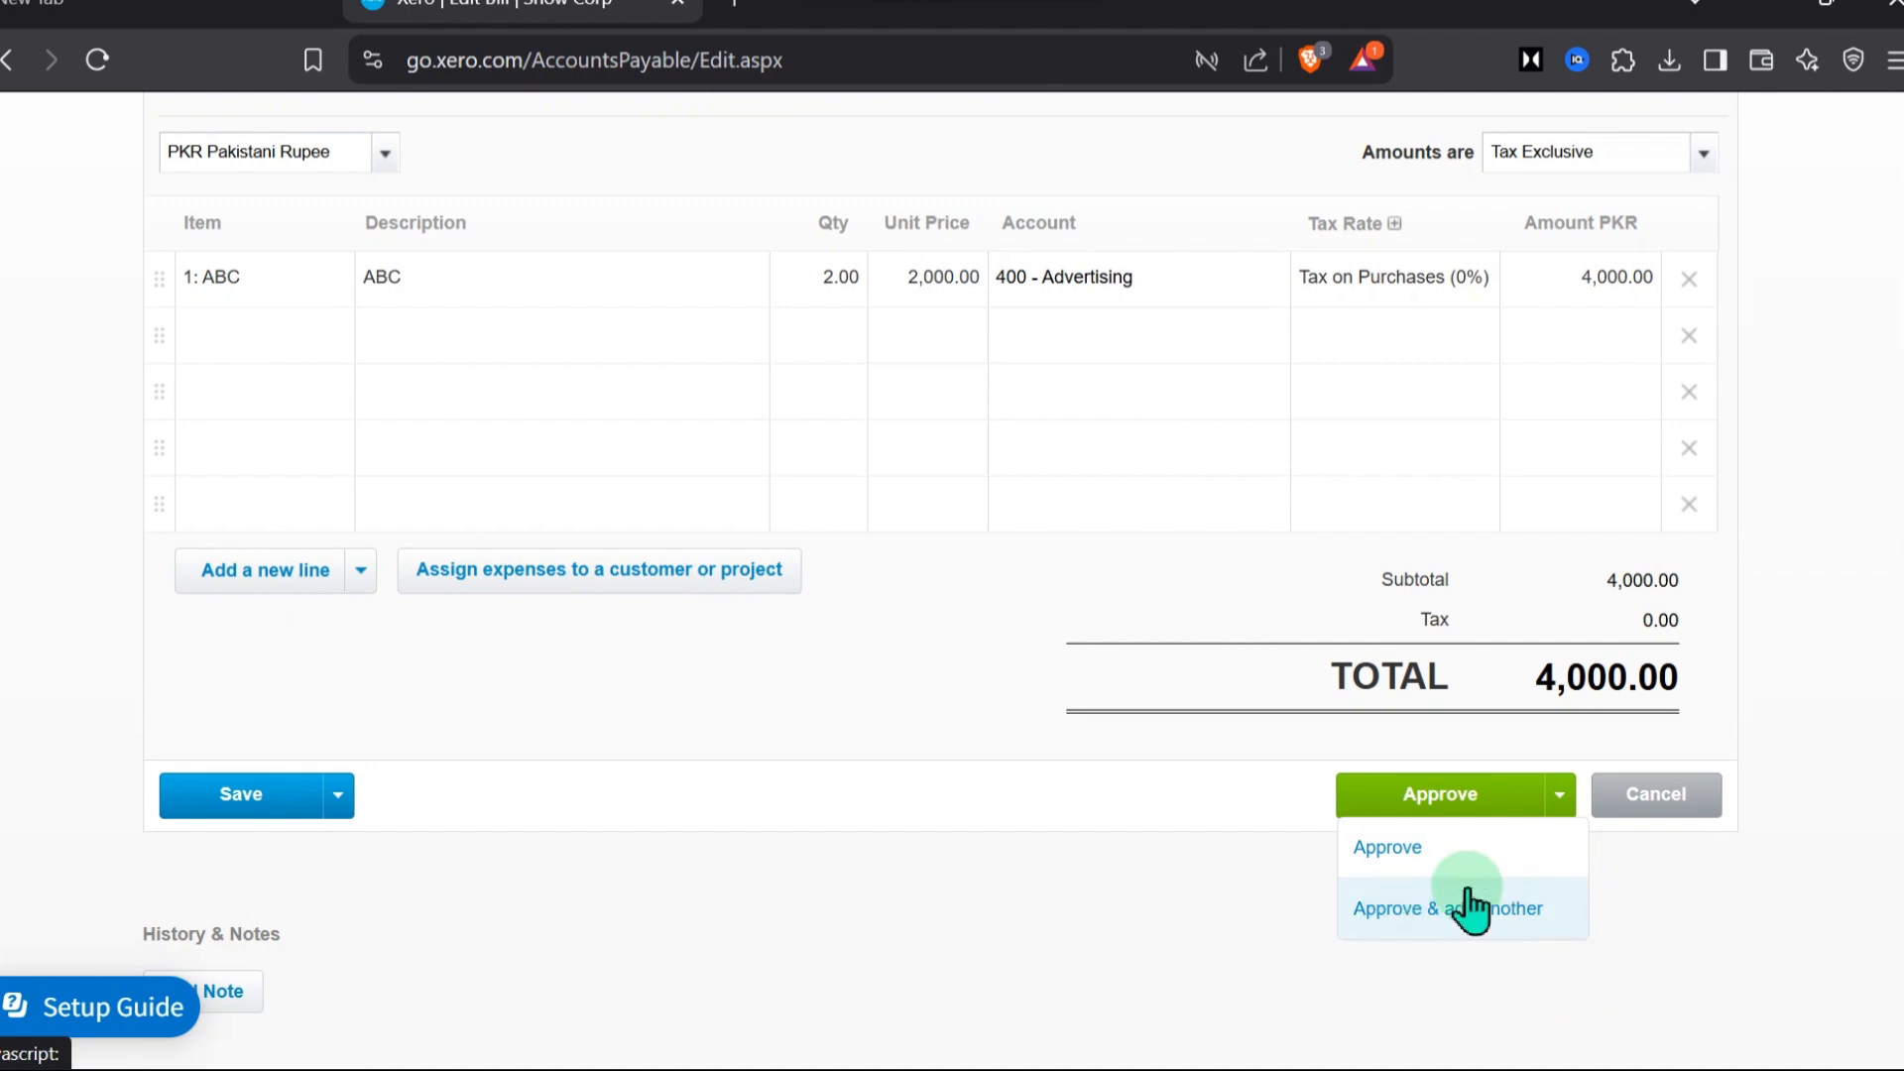
{"action": "scroll", "coordinate": [1476, 821], "scroll_direction": "up", "scroll_amount": 3}
{"action": "scroll", "coordinate": [1476, 821], "scroll_direction": "down", "scroll_amount": 3}
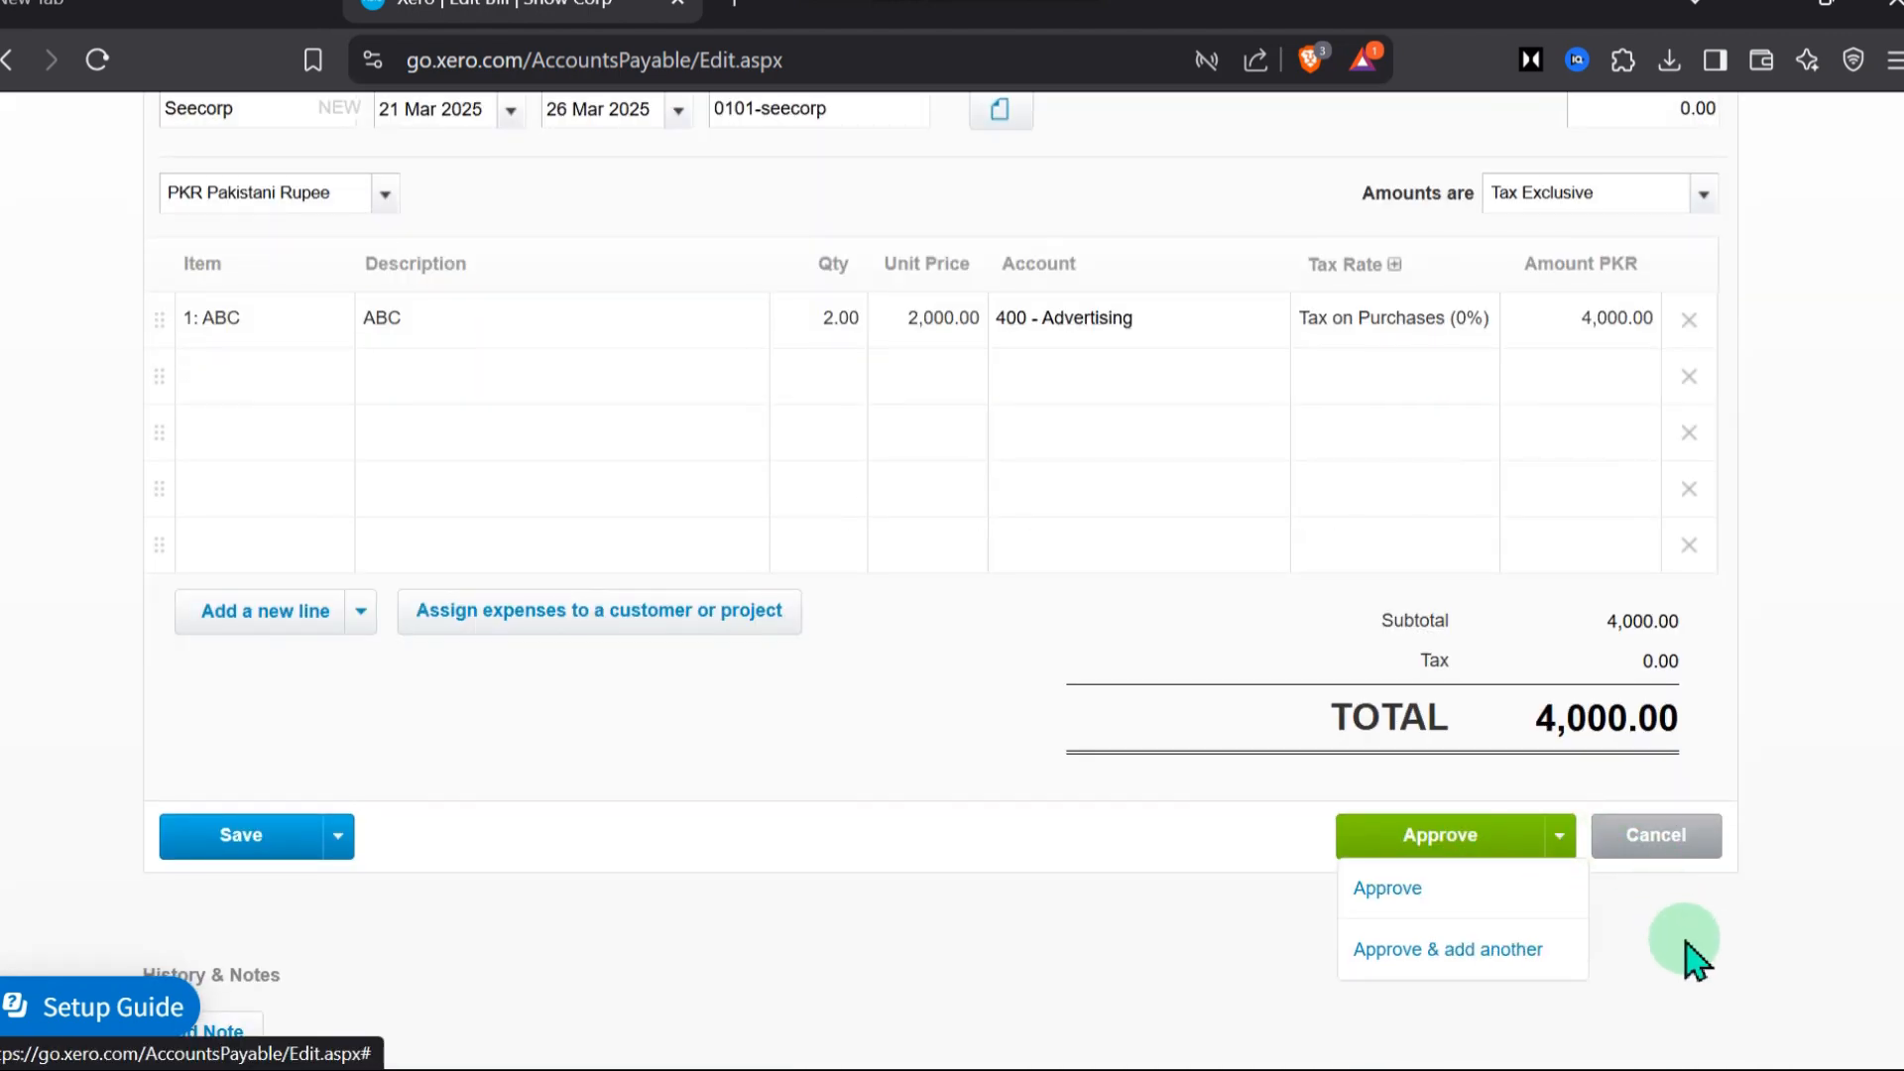
{"action": "left_click", "coordinate": [1398, 837]}
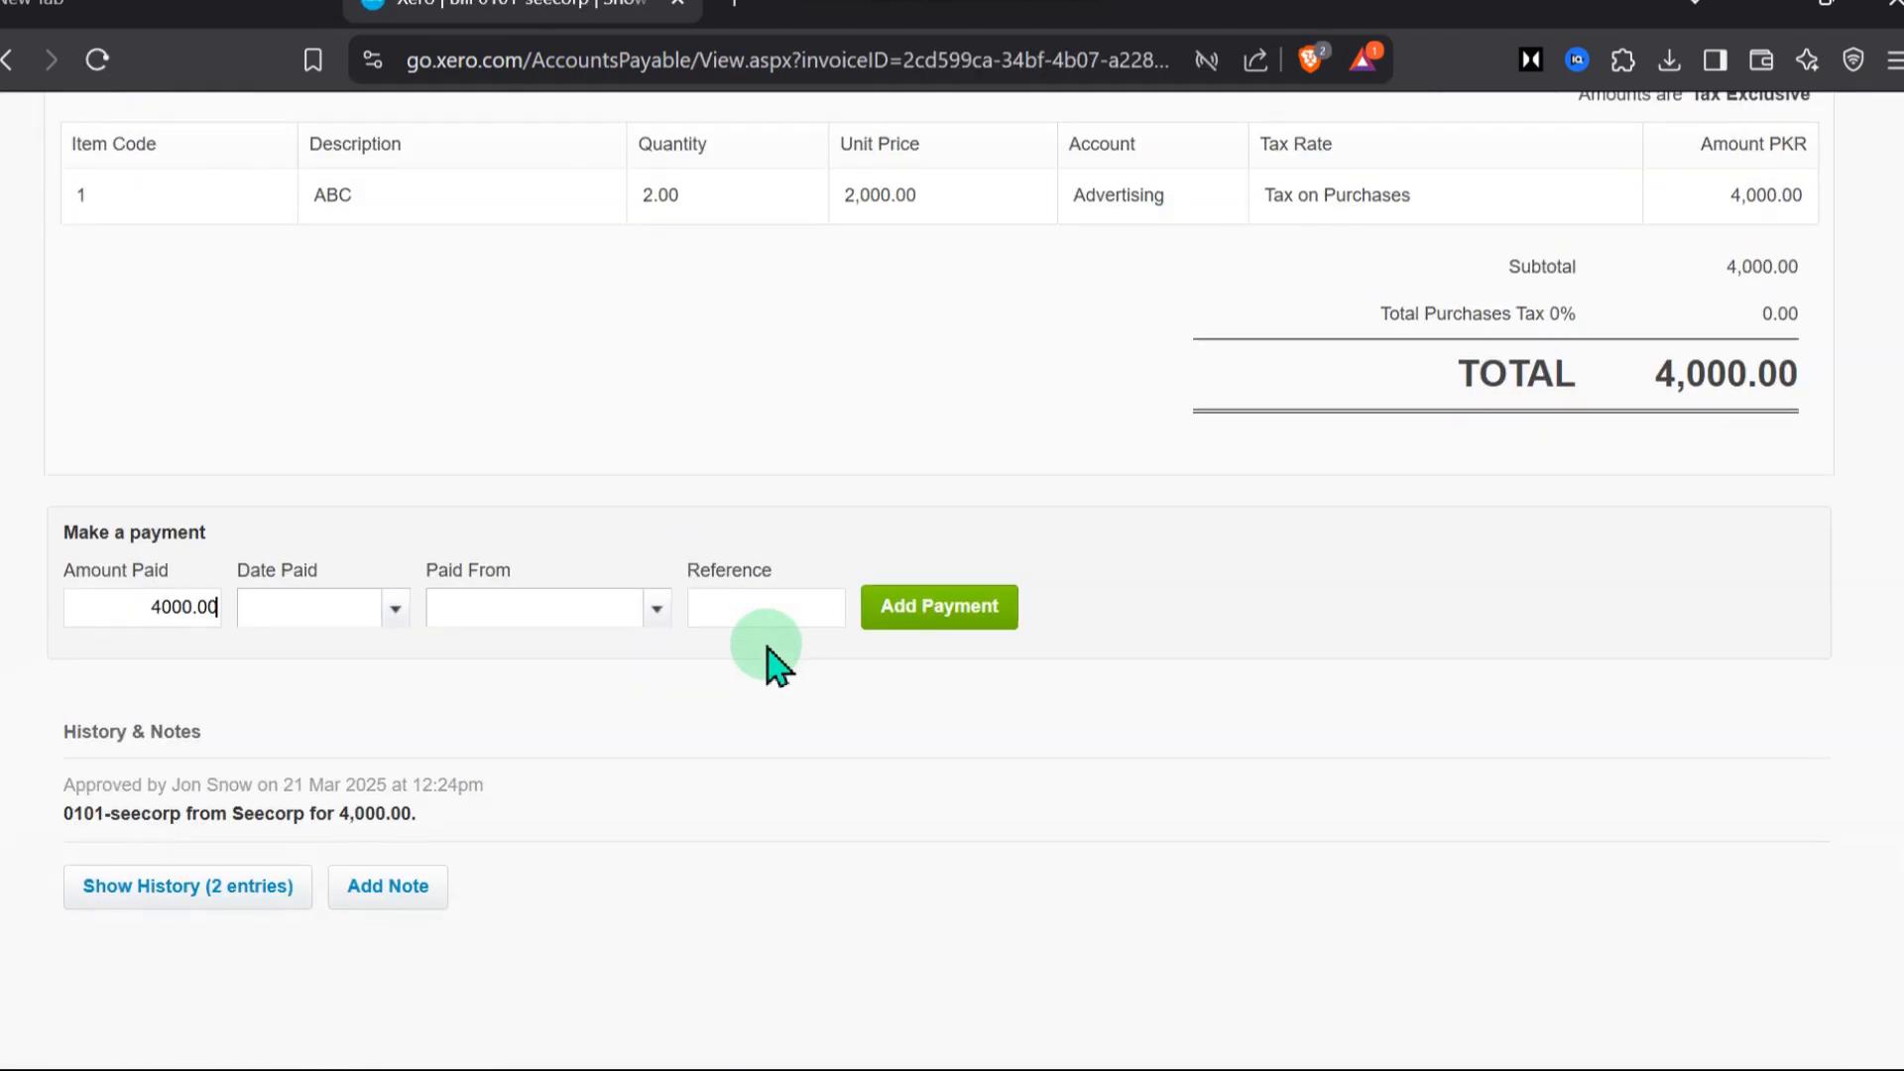
View the list of bills to pay and open a new bill from it
{"action": "scroll", "coordinate": [770, 667], "scroll_direction": "up", "scroll_amount": 7}
{"action": "left_click", "coordinate": [420, 248]}
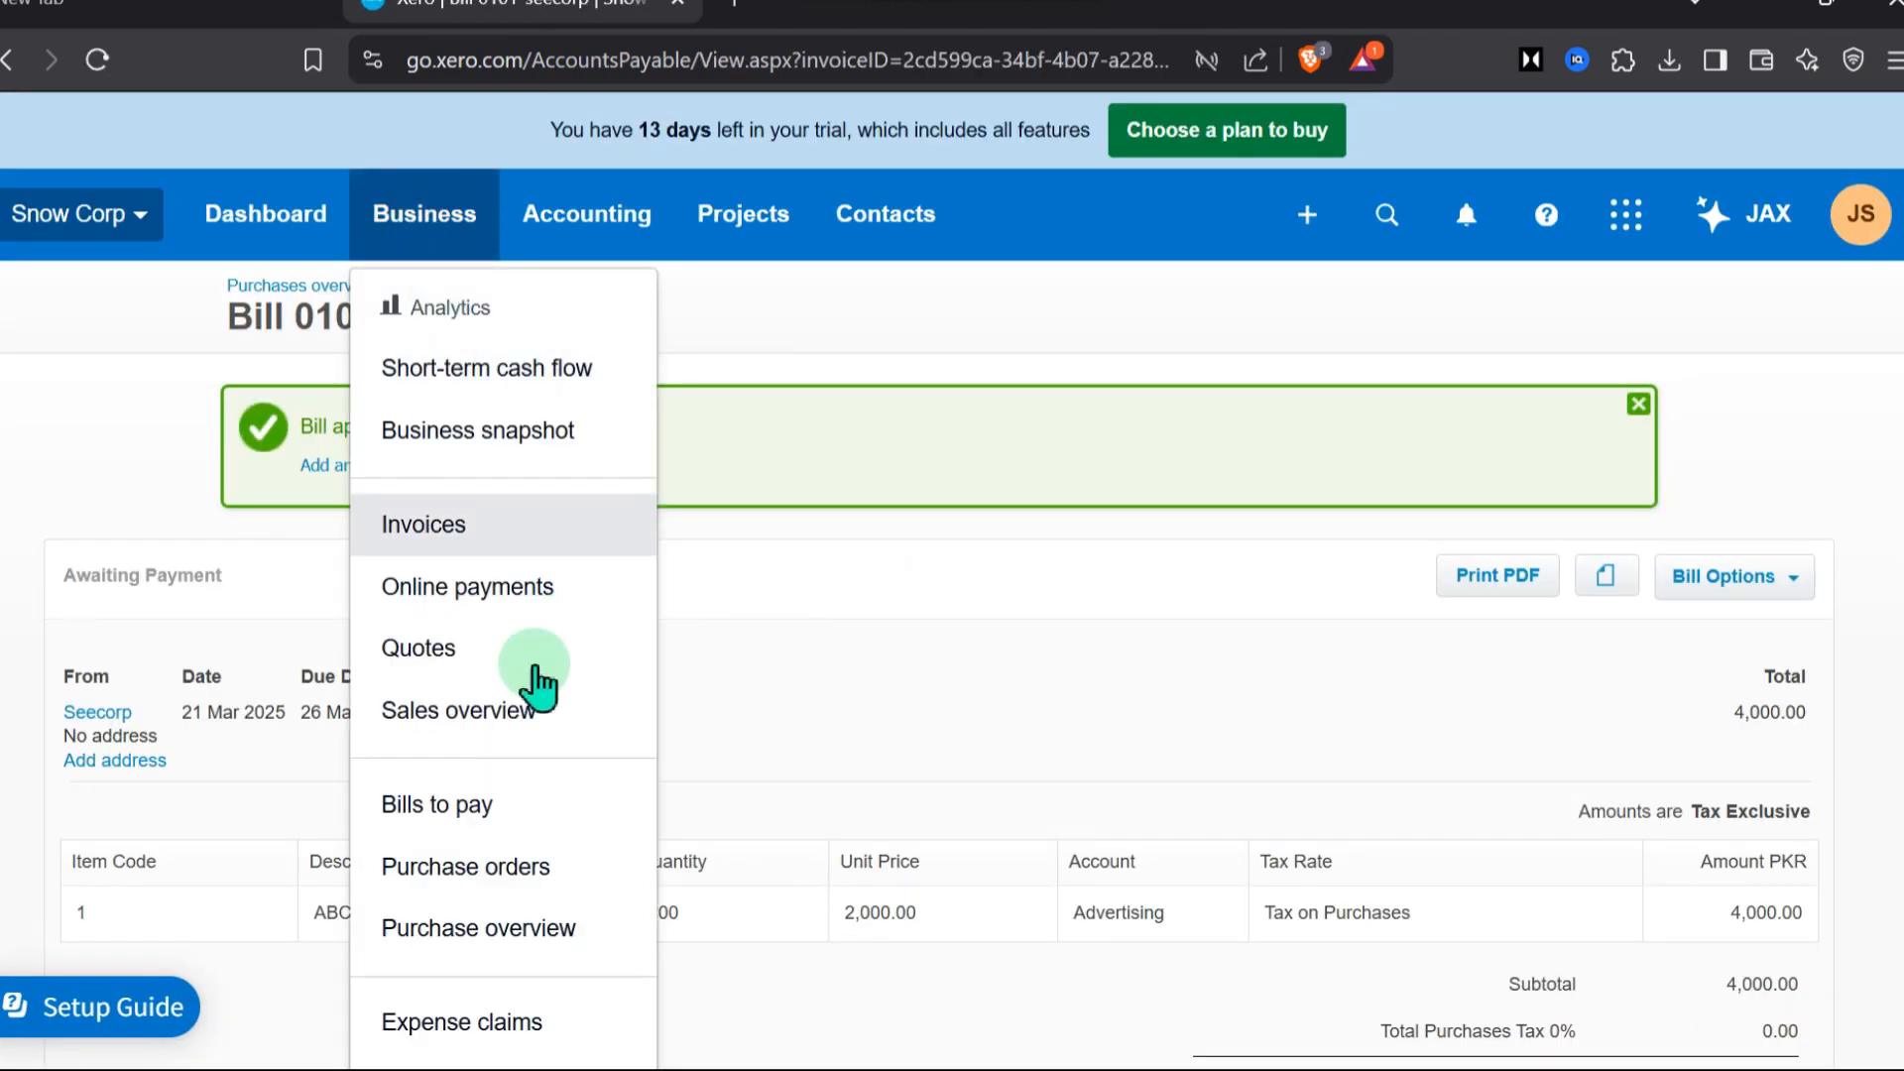
{"action": "left_click", "coordinate": [536, 803]}
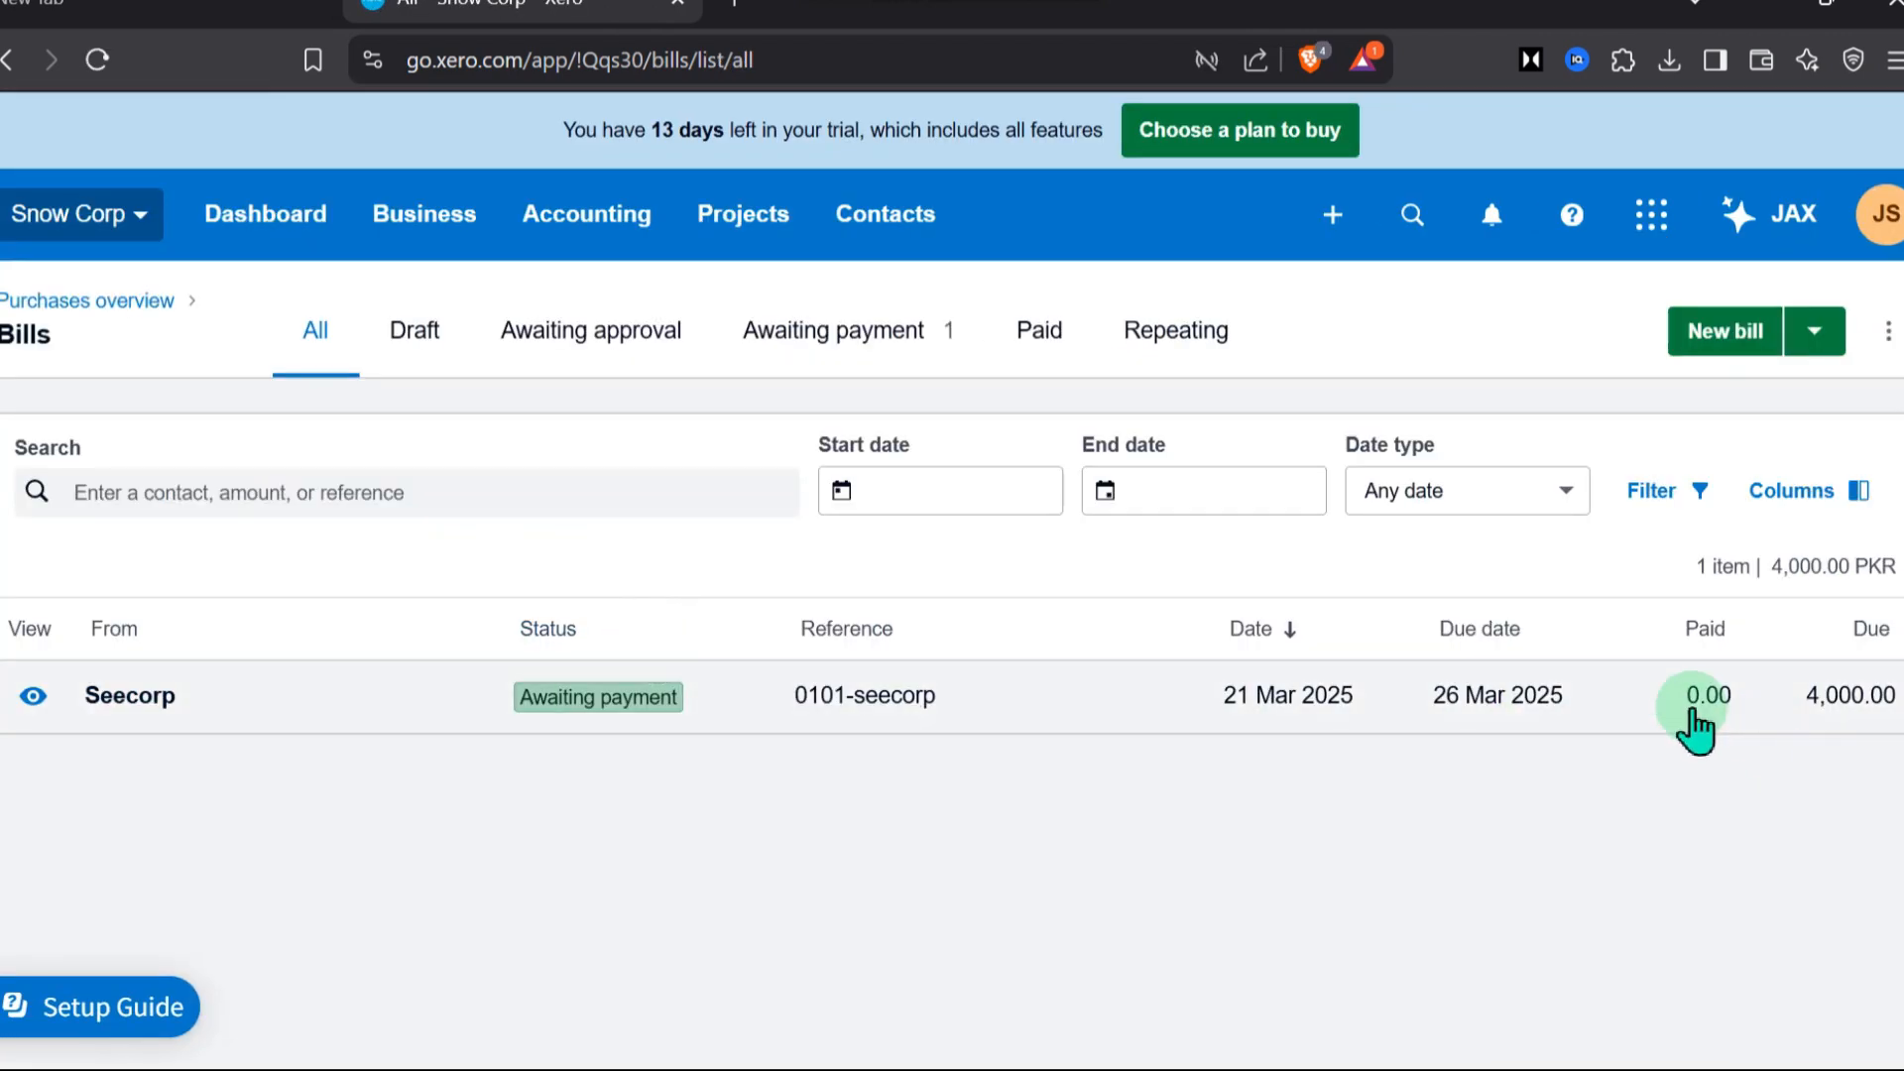
{"action": "left_click", "coordinate": [1725, 334]}
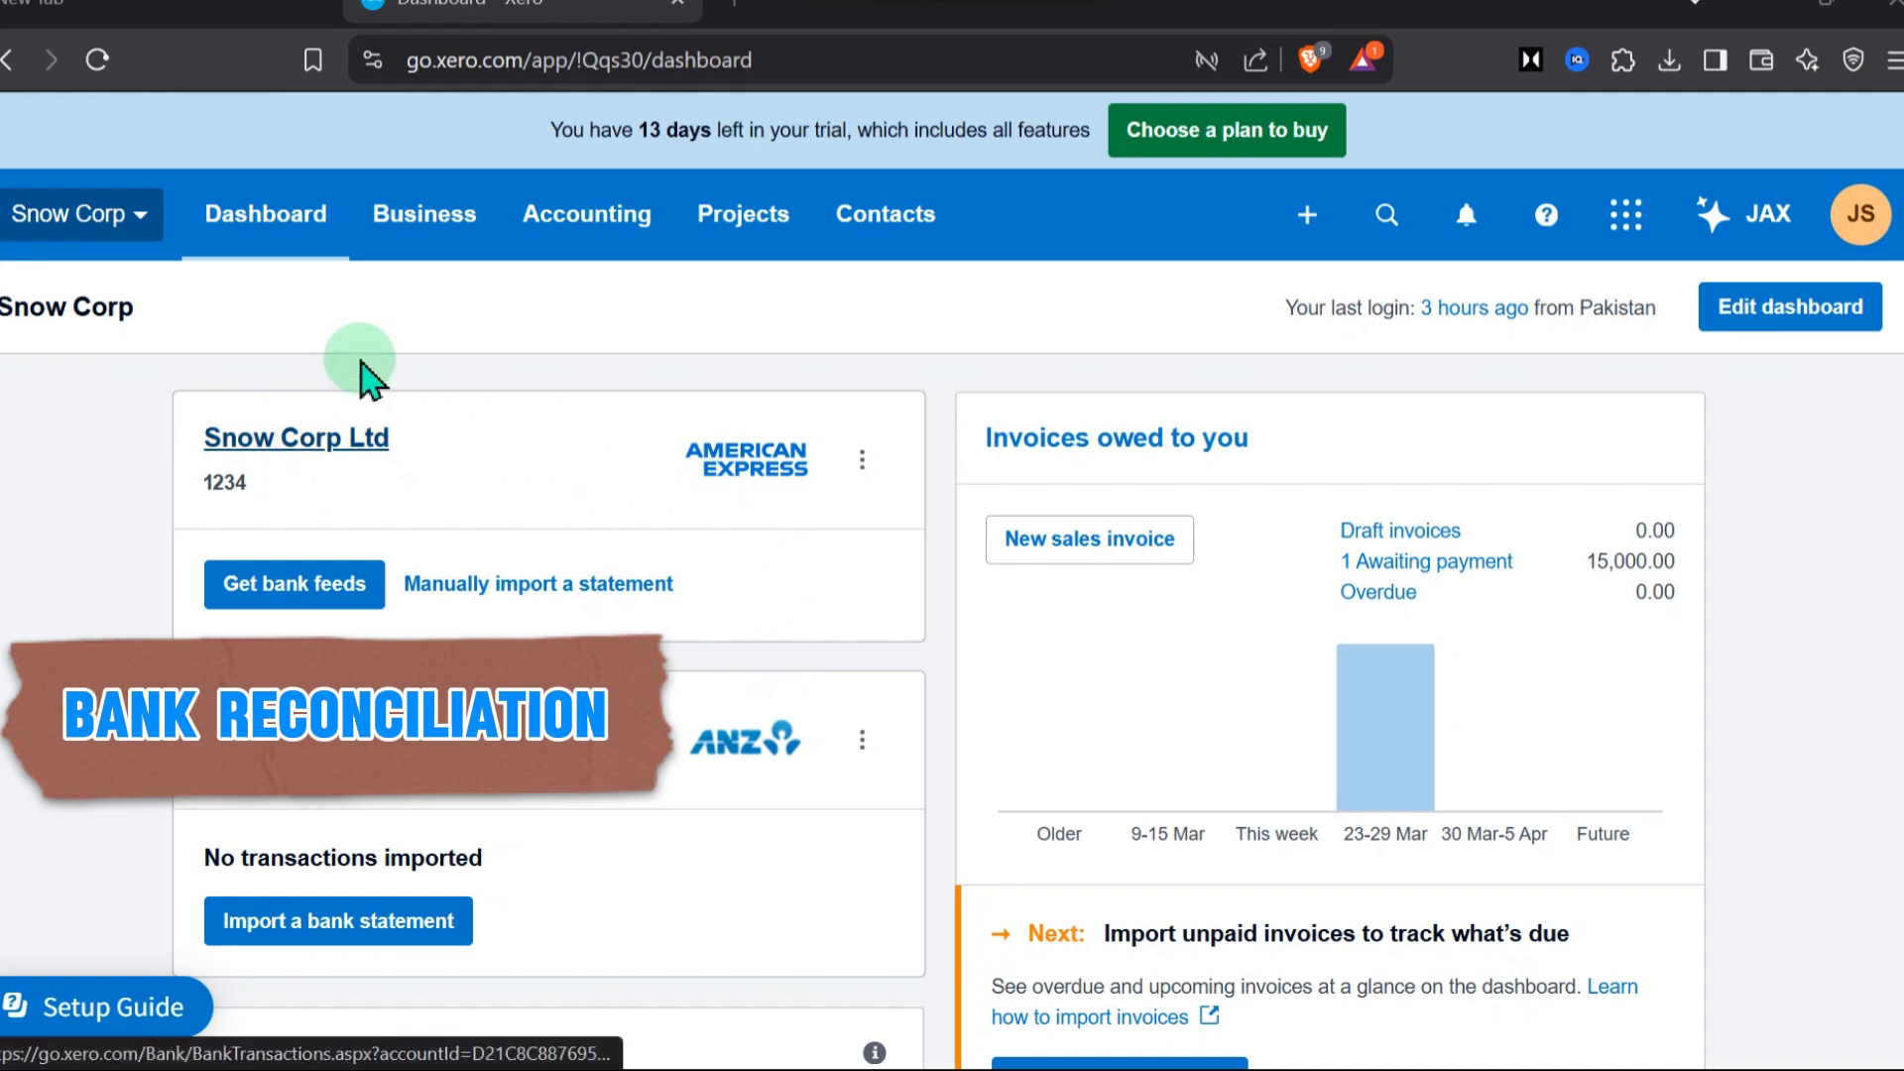
Switch to the Snow Corp - Demo organisation and open its bank accounts page
{"action": "left_click", "coordinate": [124, 217]}
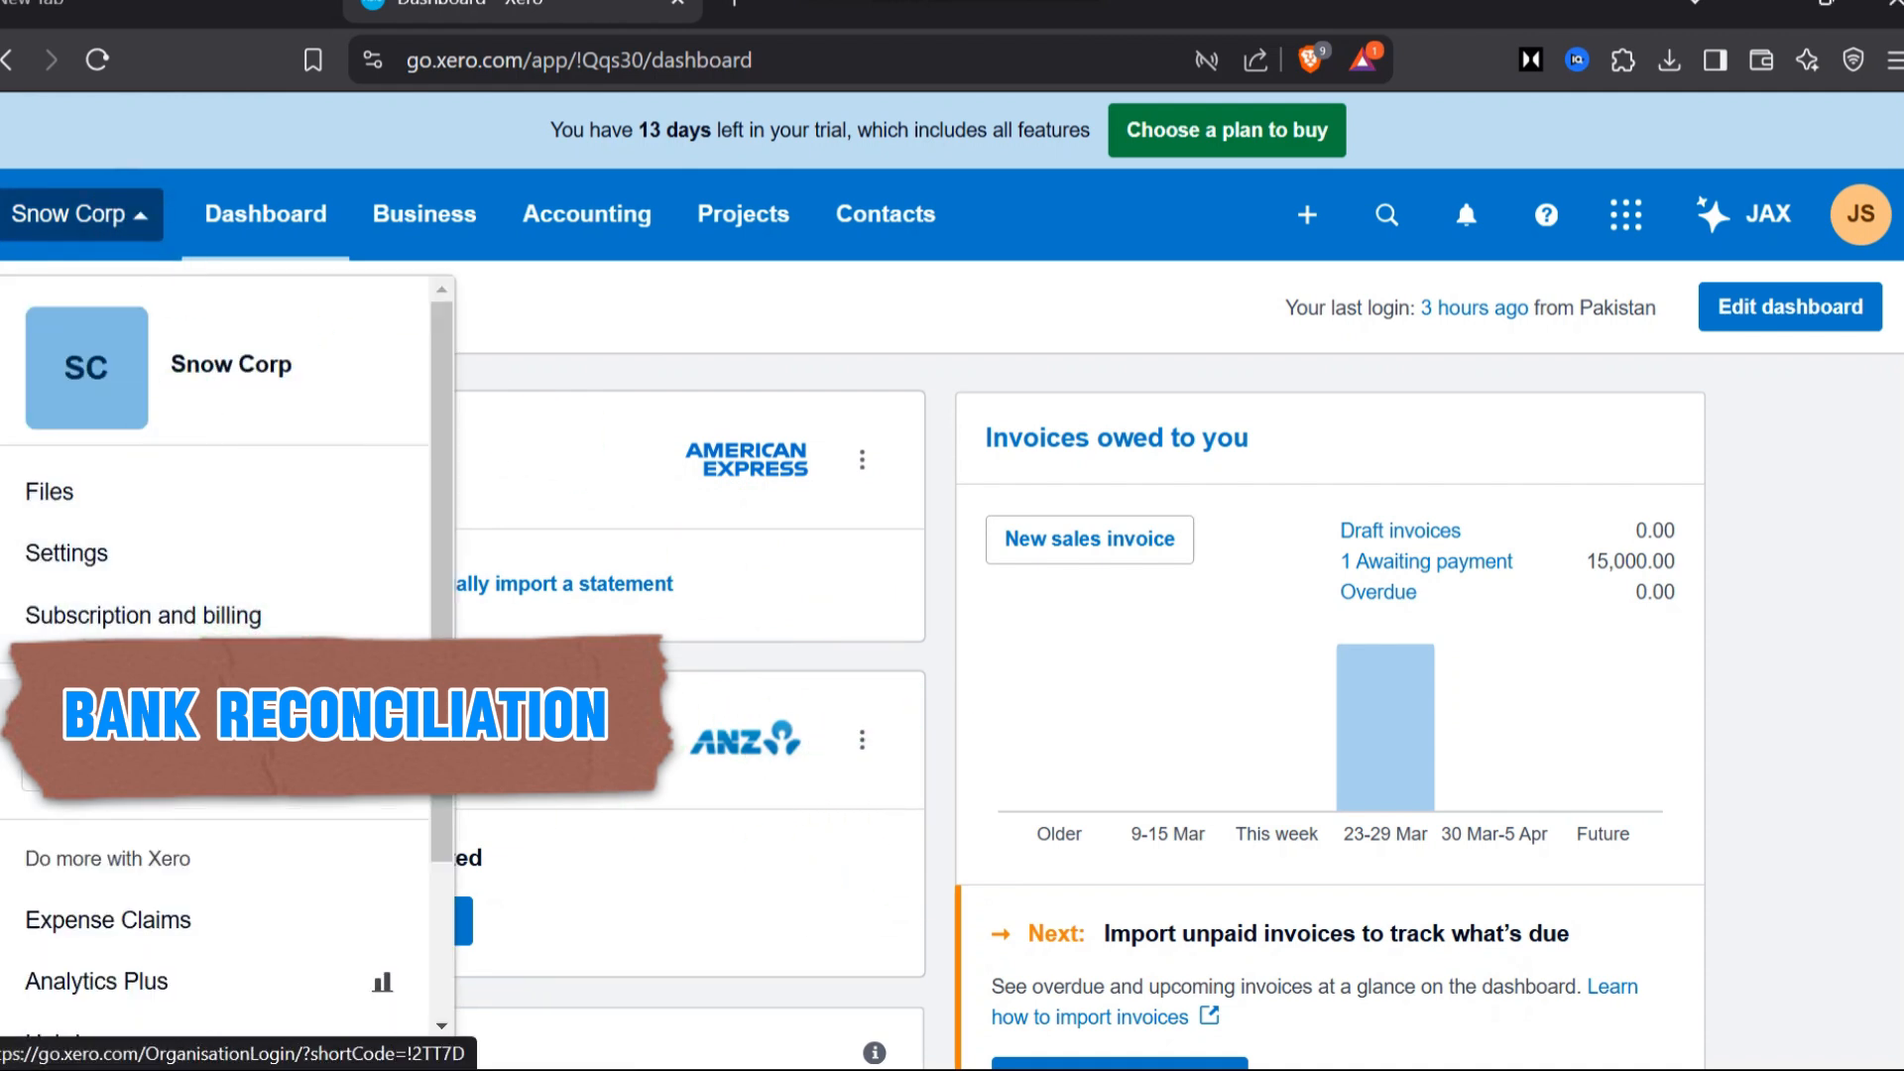
{"action": "left_click", "coordinate": [270, 707]}
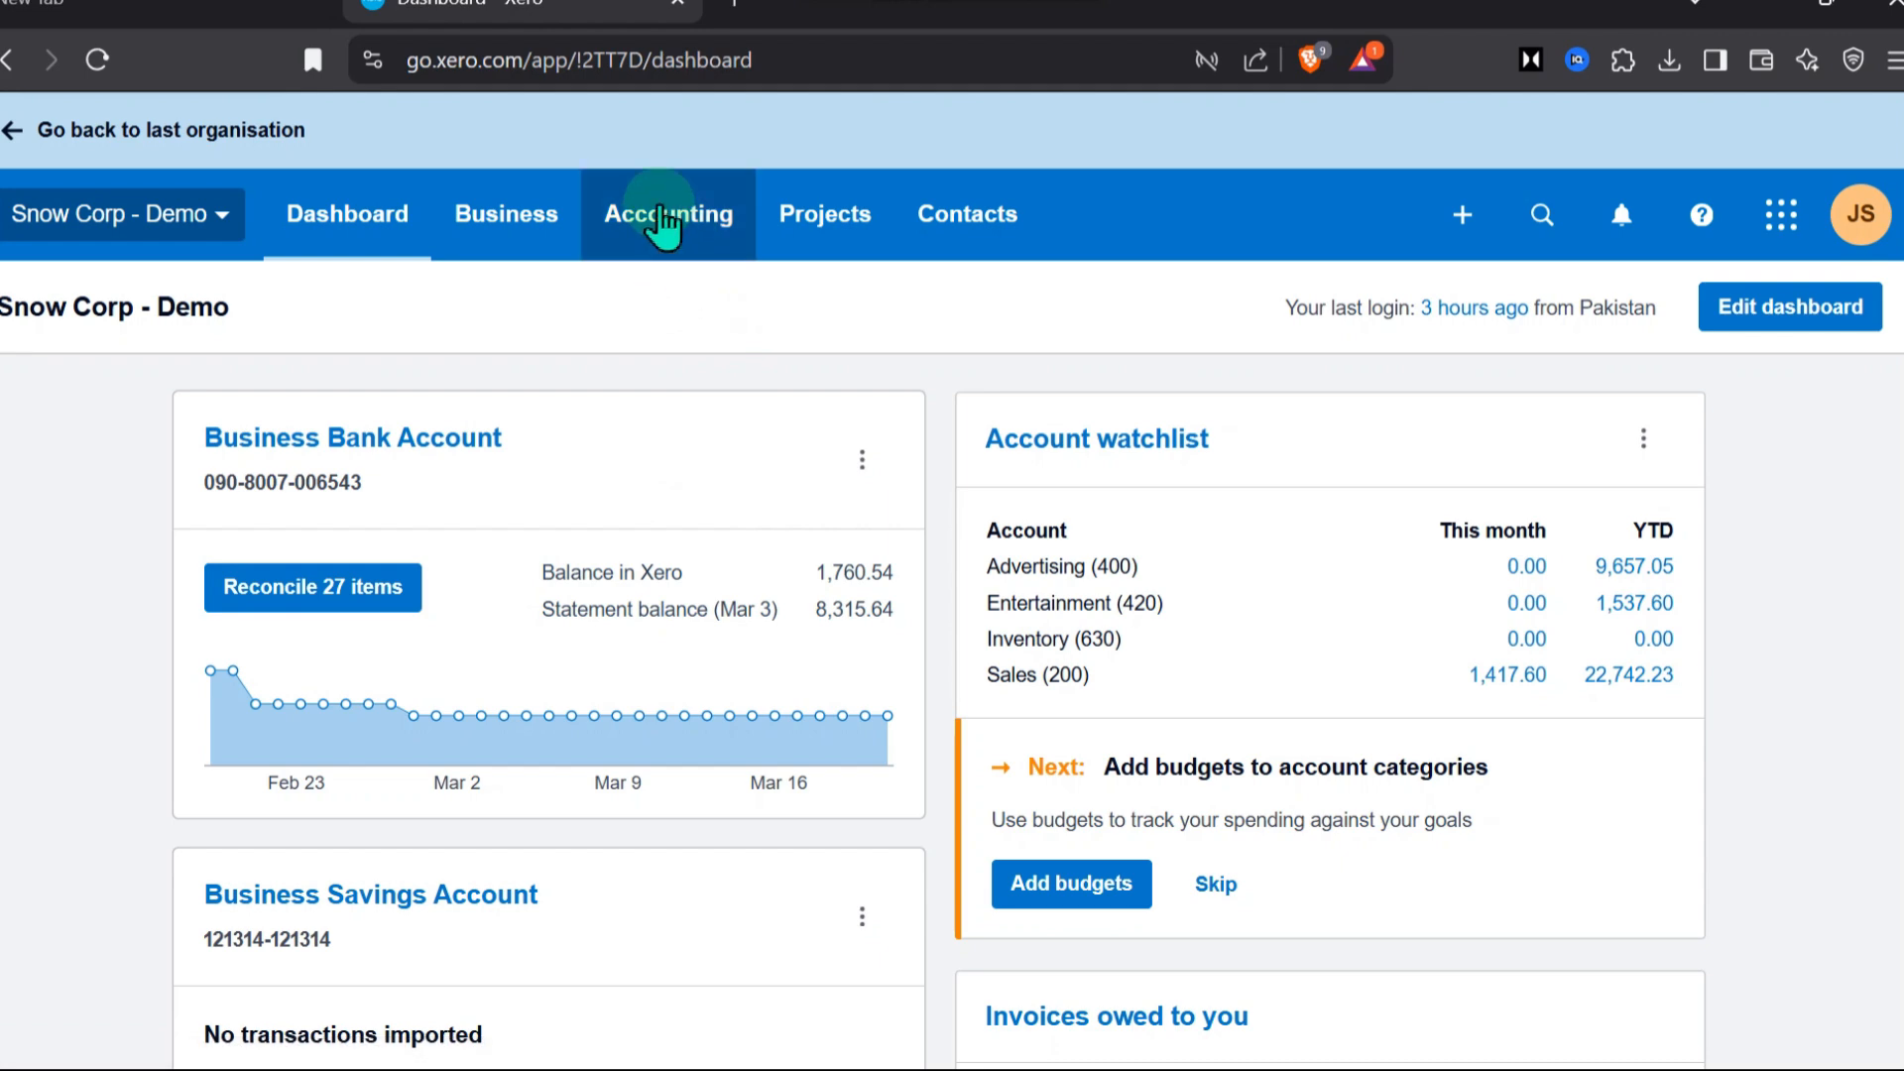
{"action": "left_click", "coordinate": [657, 228]}
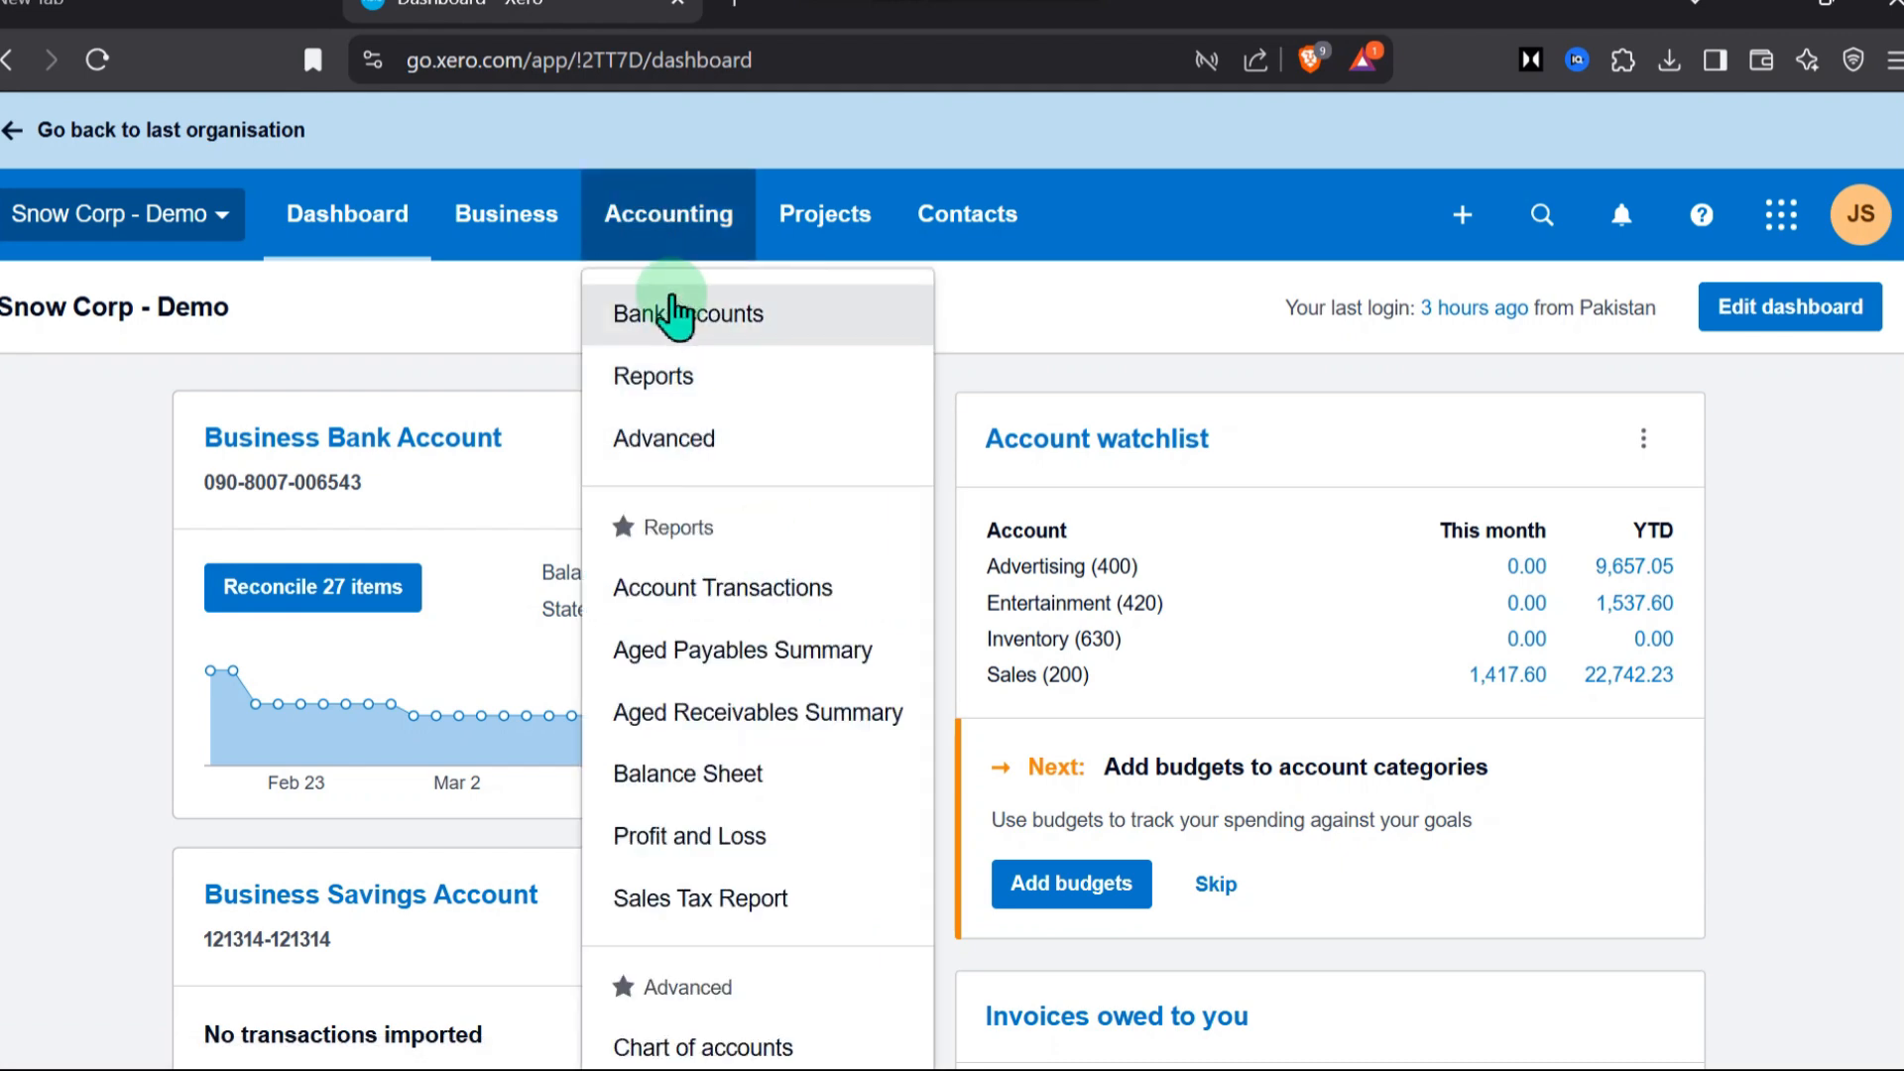
{"action": "left_click", "coordinate": [680, 310]}
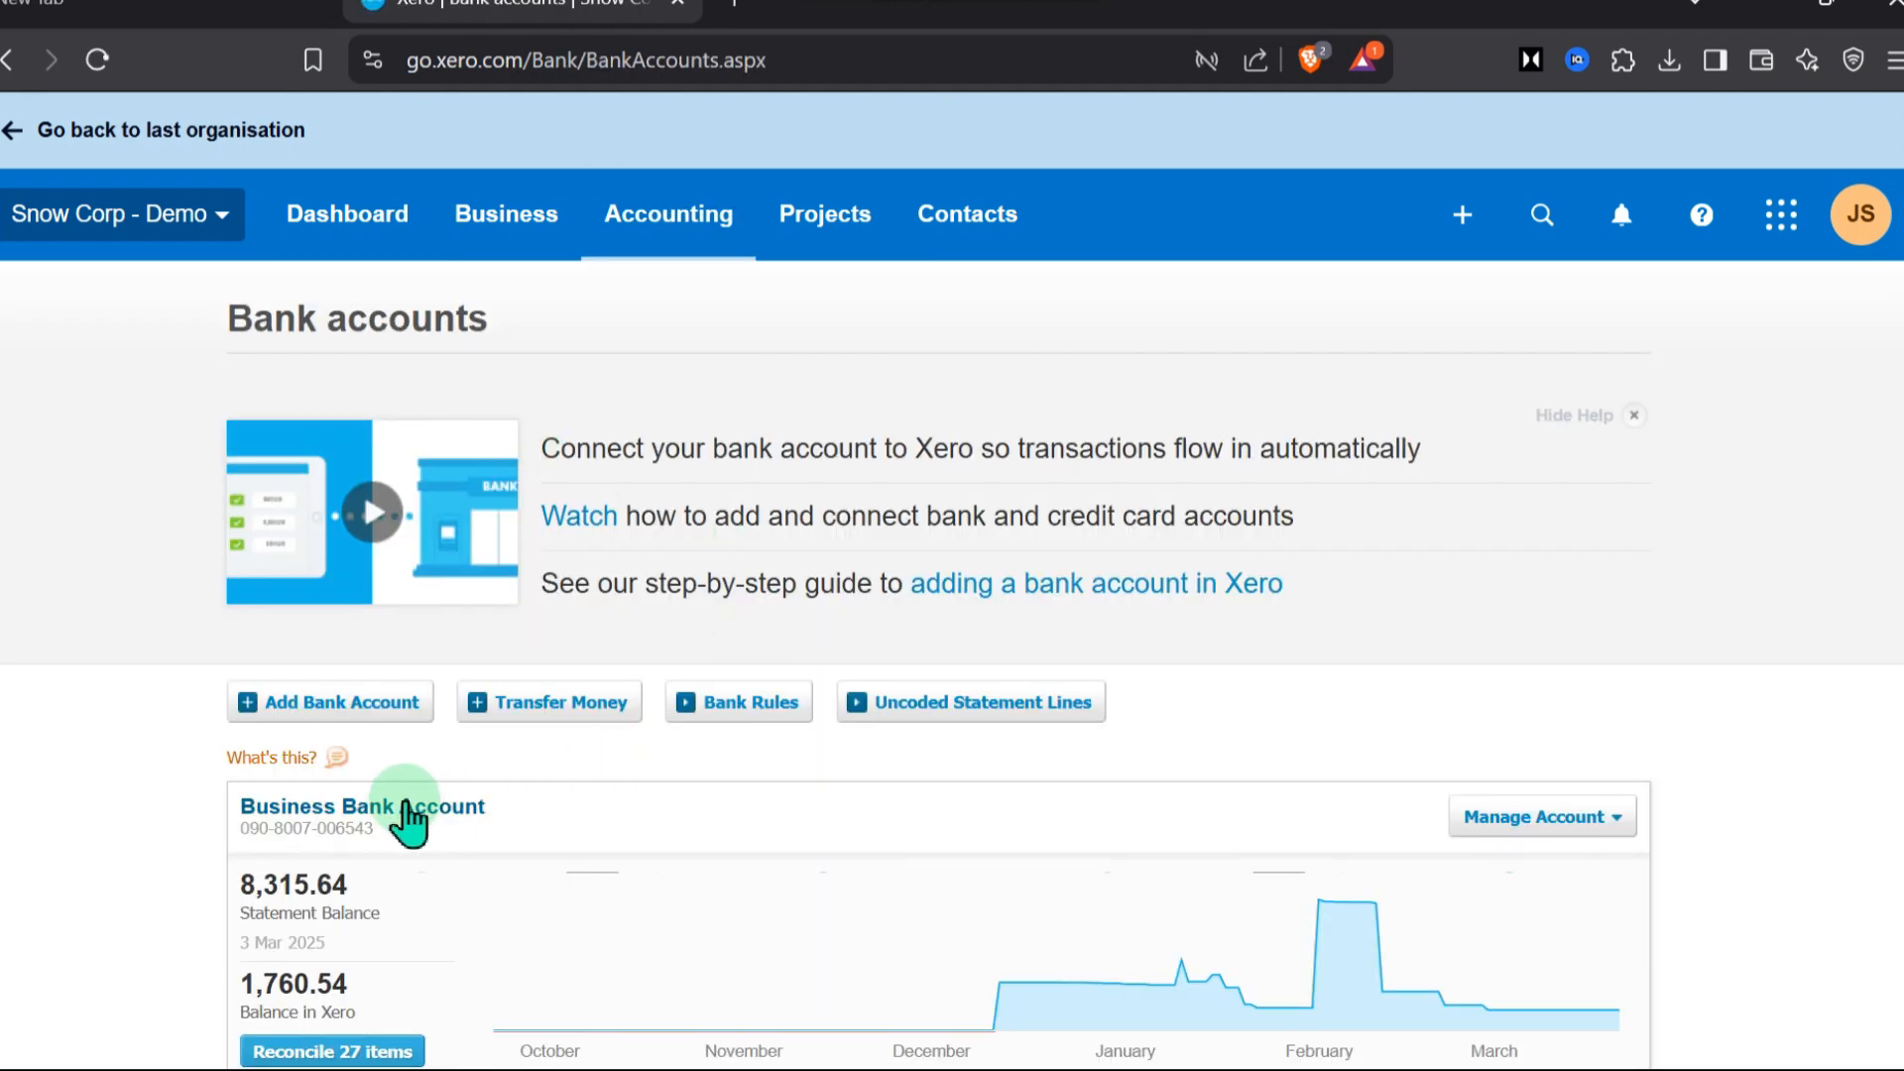
Compare the statement and Xero balances of the bank accounts and open the Business Bank Account's items for reconciliation
{"action": "scroll", "coordinate": [412, 811], "scroll_direction": "down", "scroll_amount": 1}
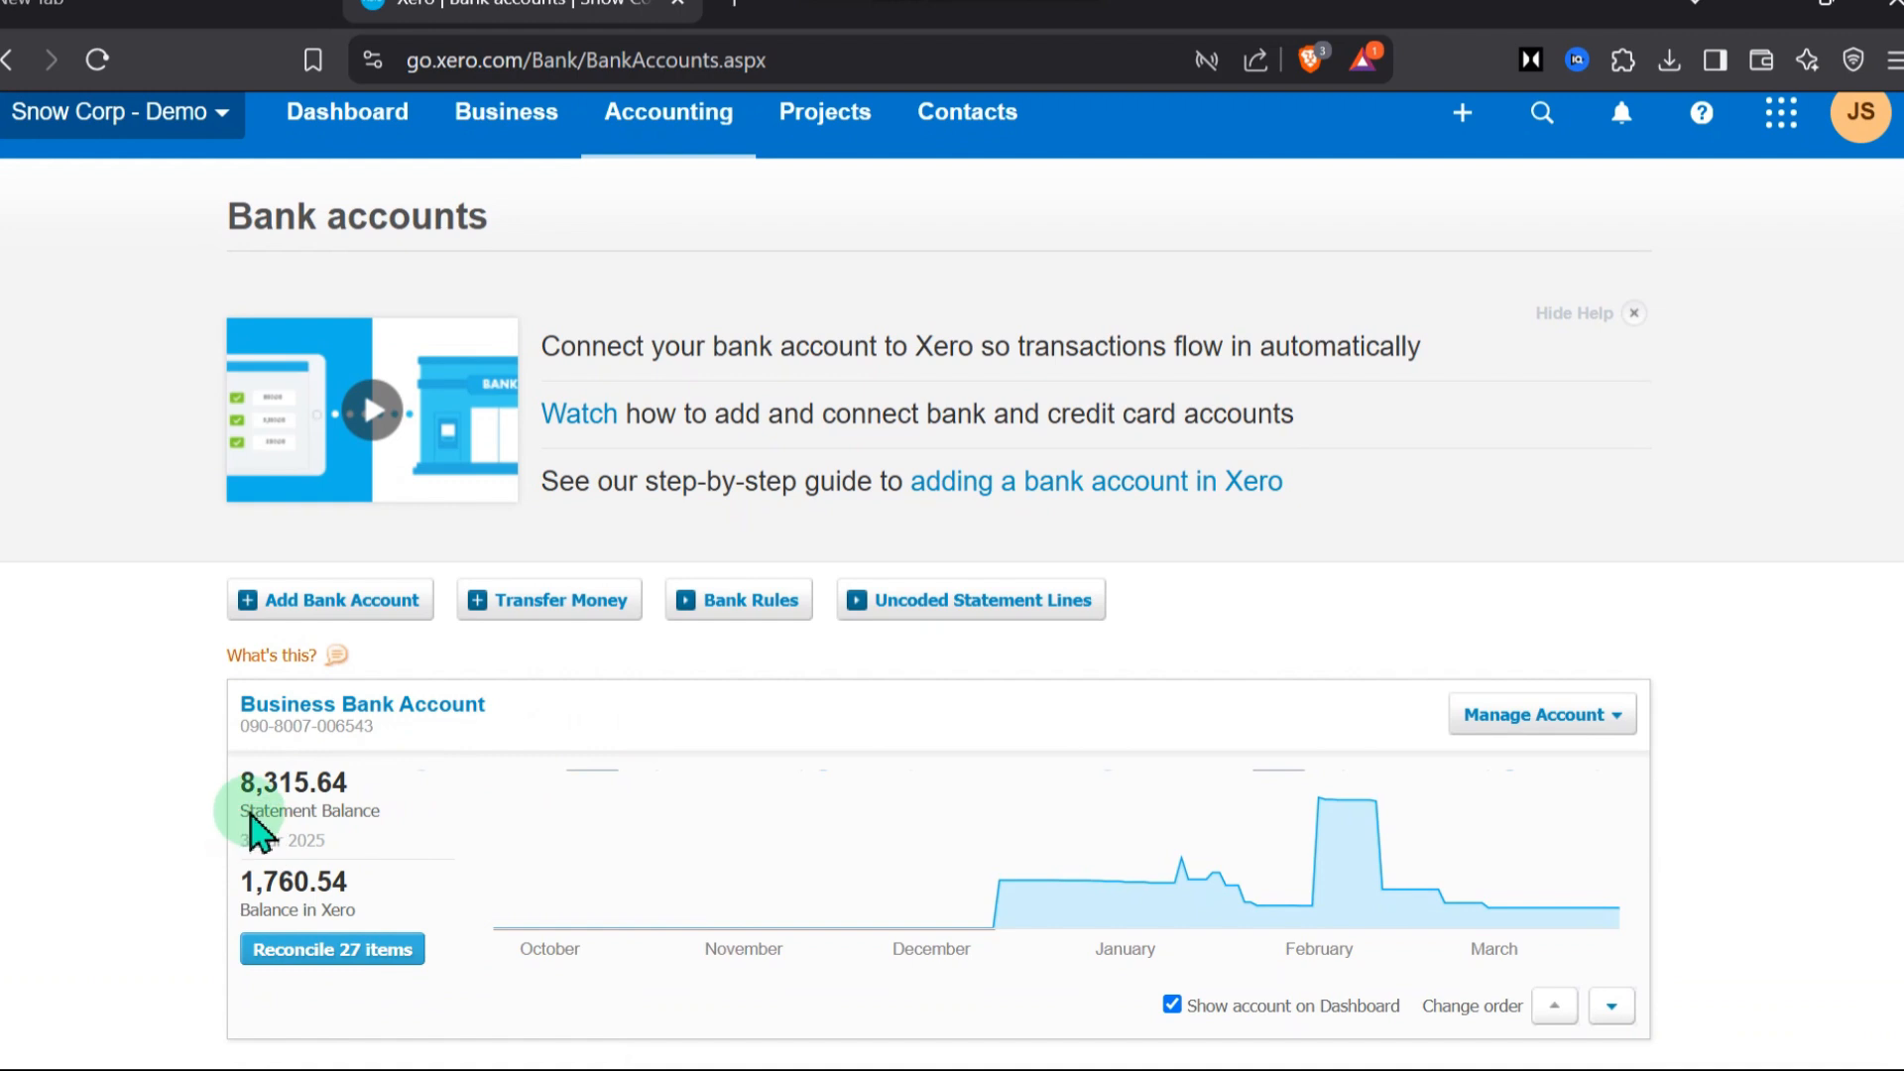
{"action": "left_click_drag", "start_coordinate": [250, 816], "coordinate": [339, 895]}
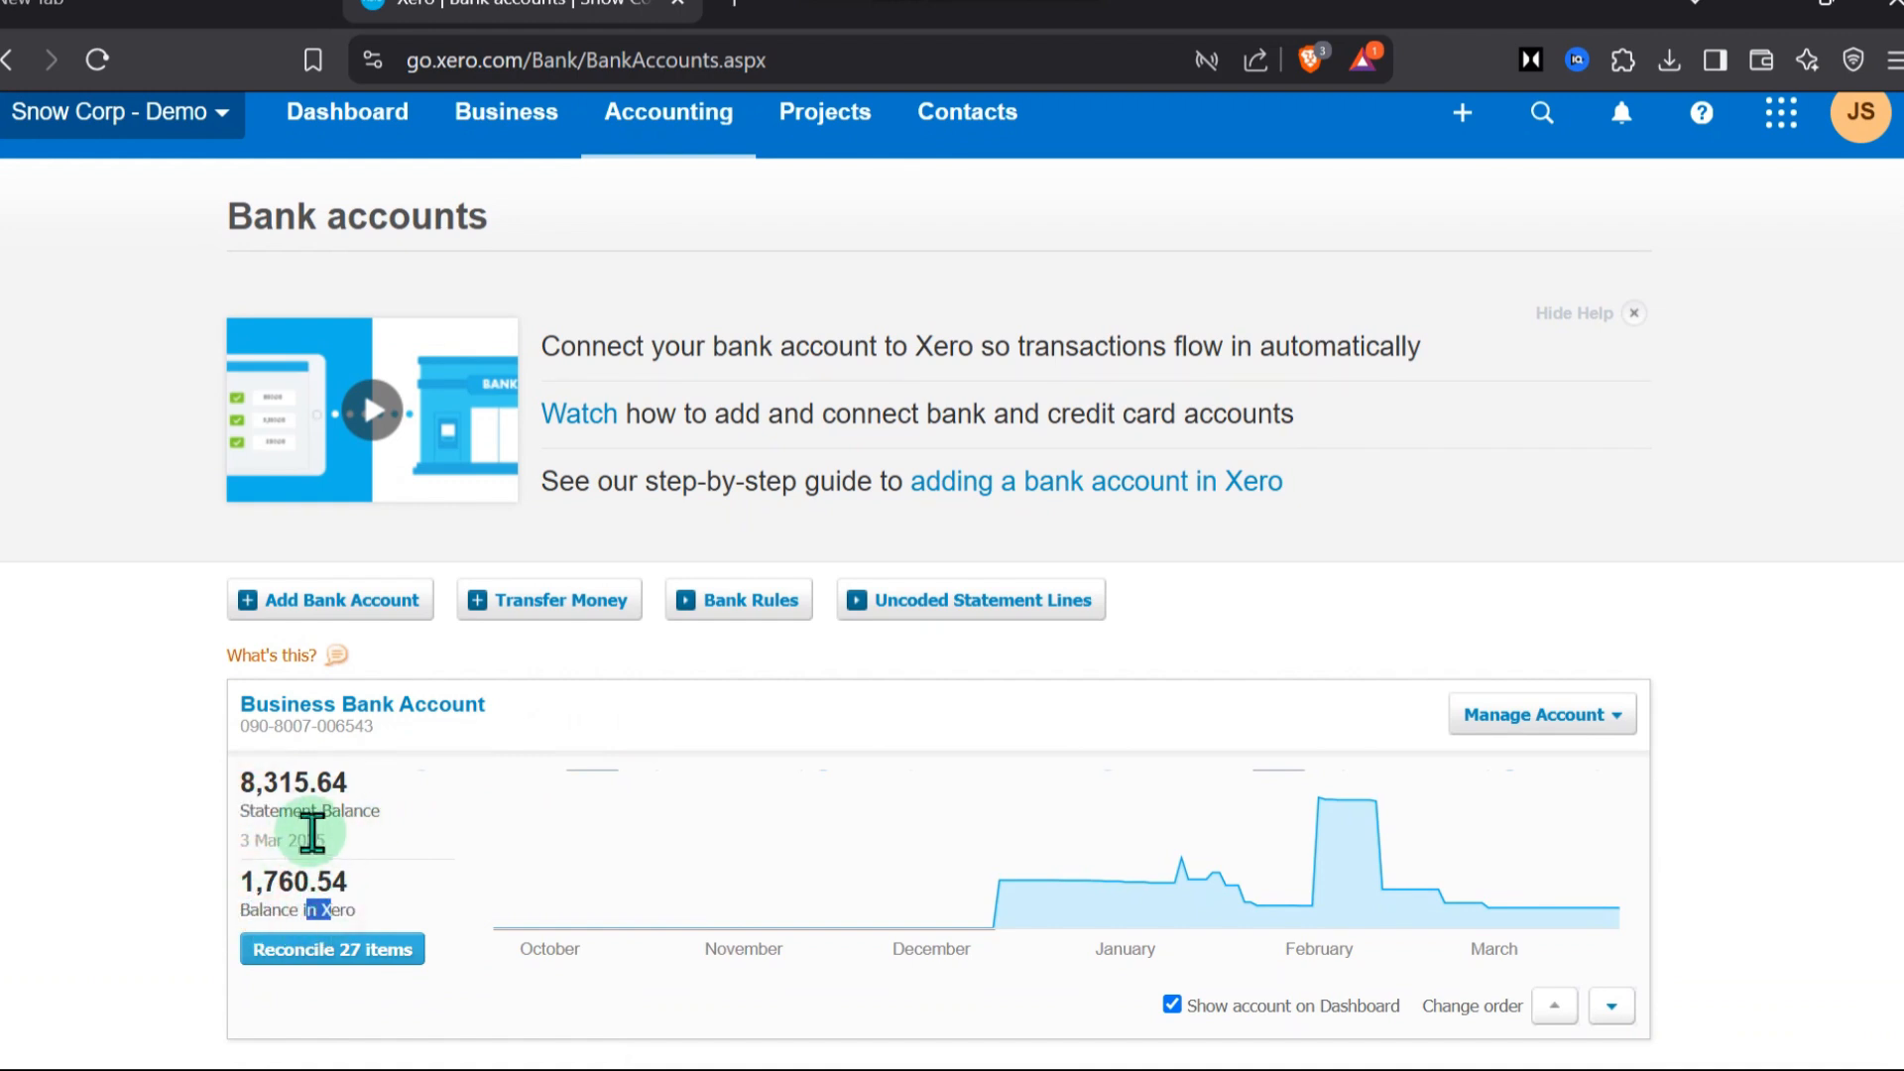
{"action": "scroll", "coordinate": [312, 831], "scroll_direction": "down", "scroll_amount": 1}
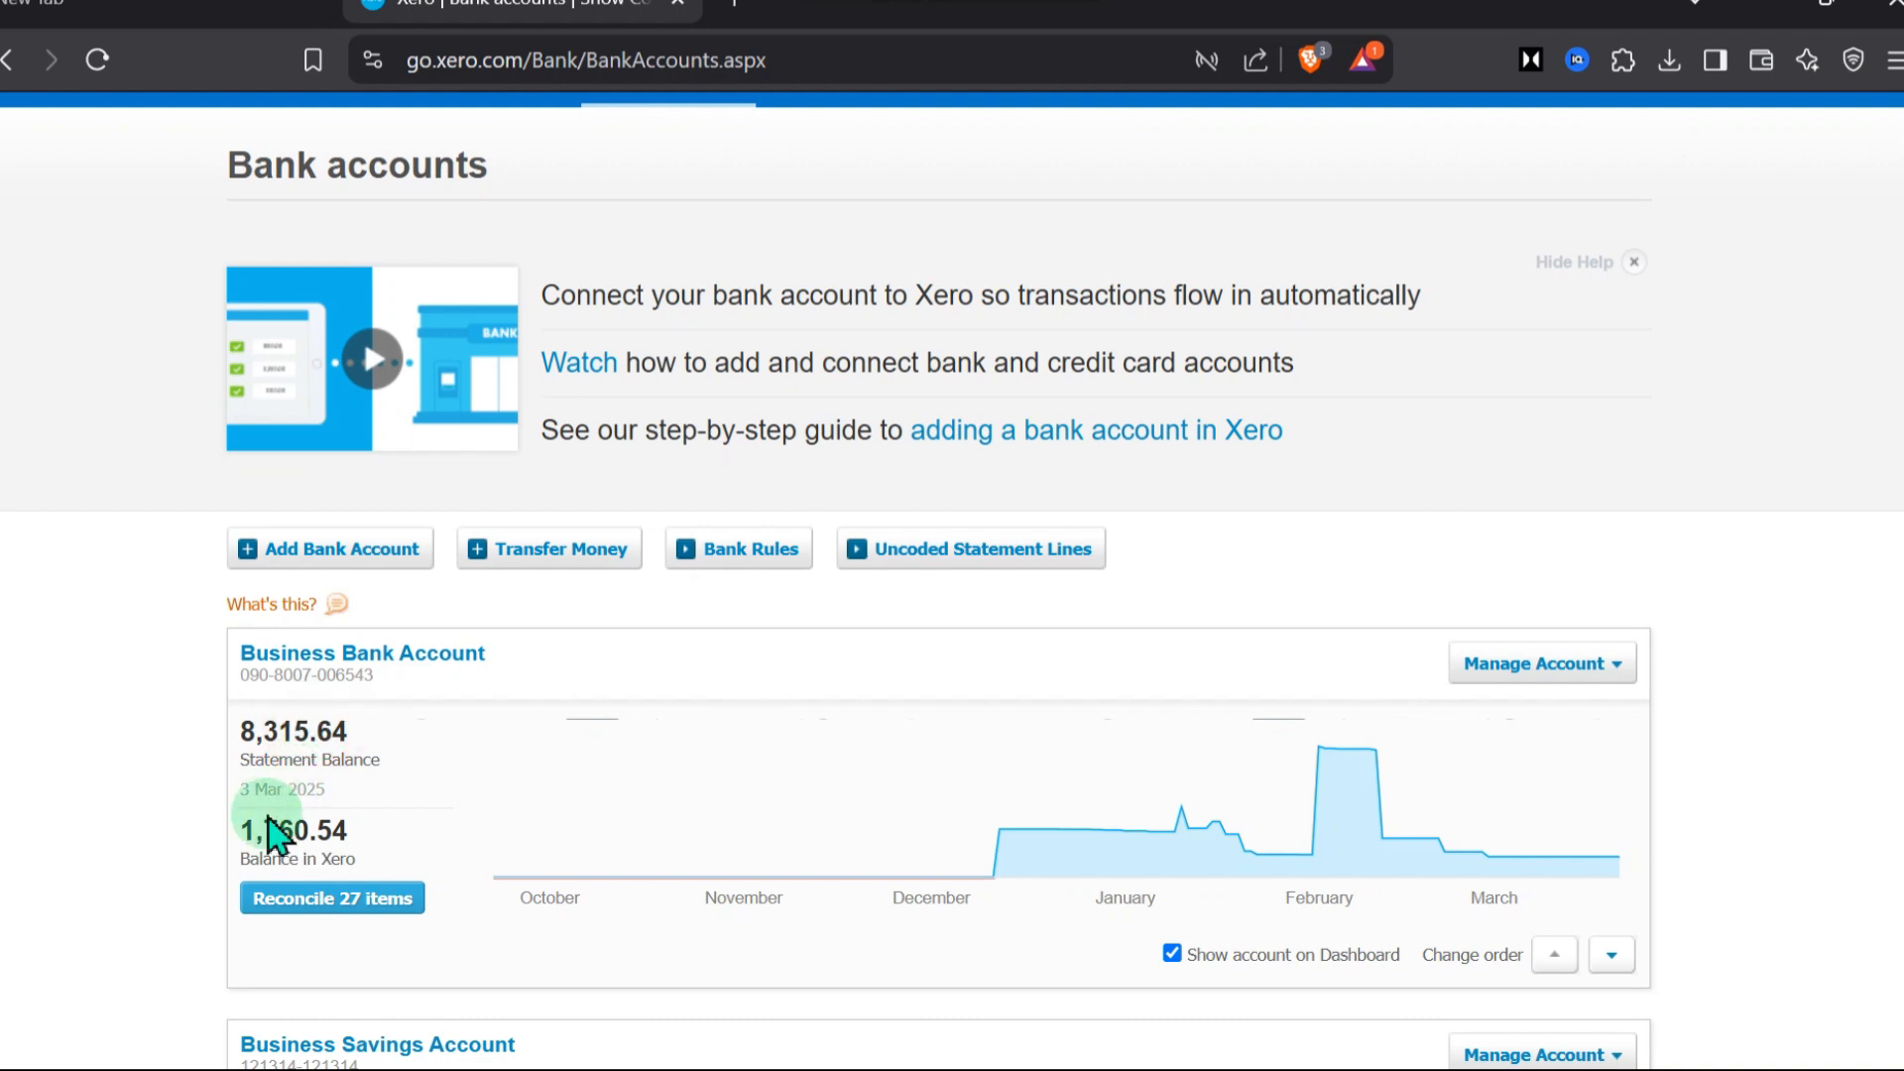
{"action": "scroll", "coordinate": [416, 798], "scroll_direction": "down", "scroll_amount": 5}
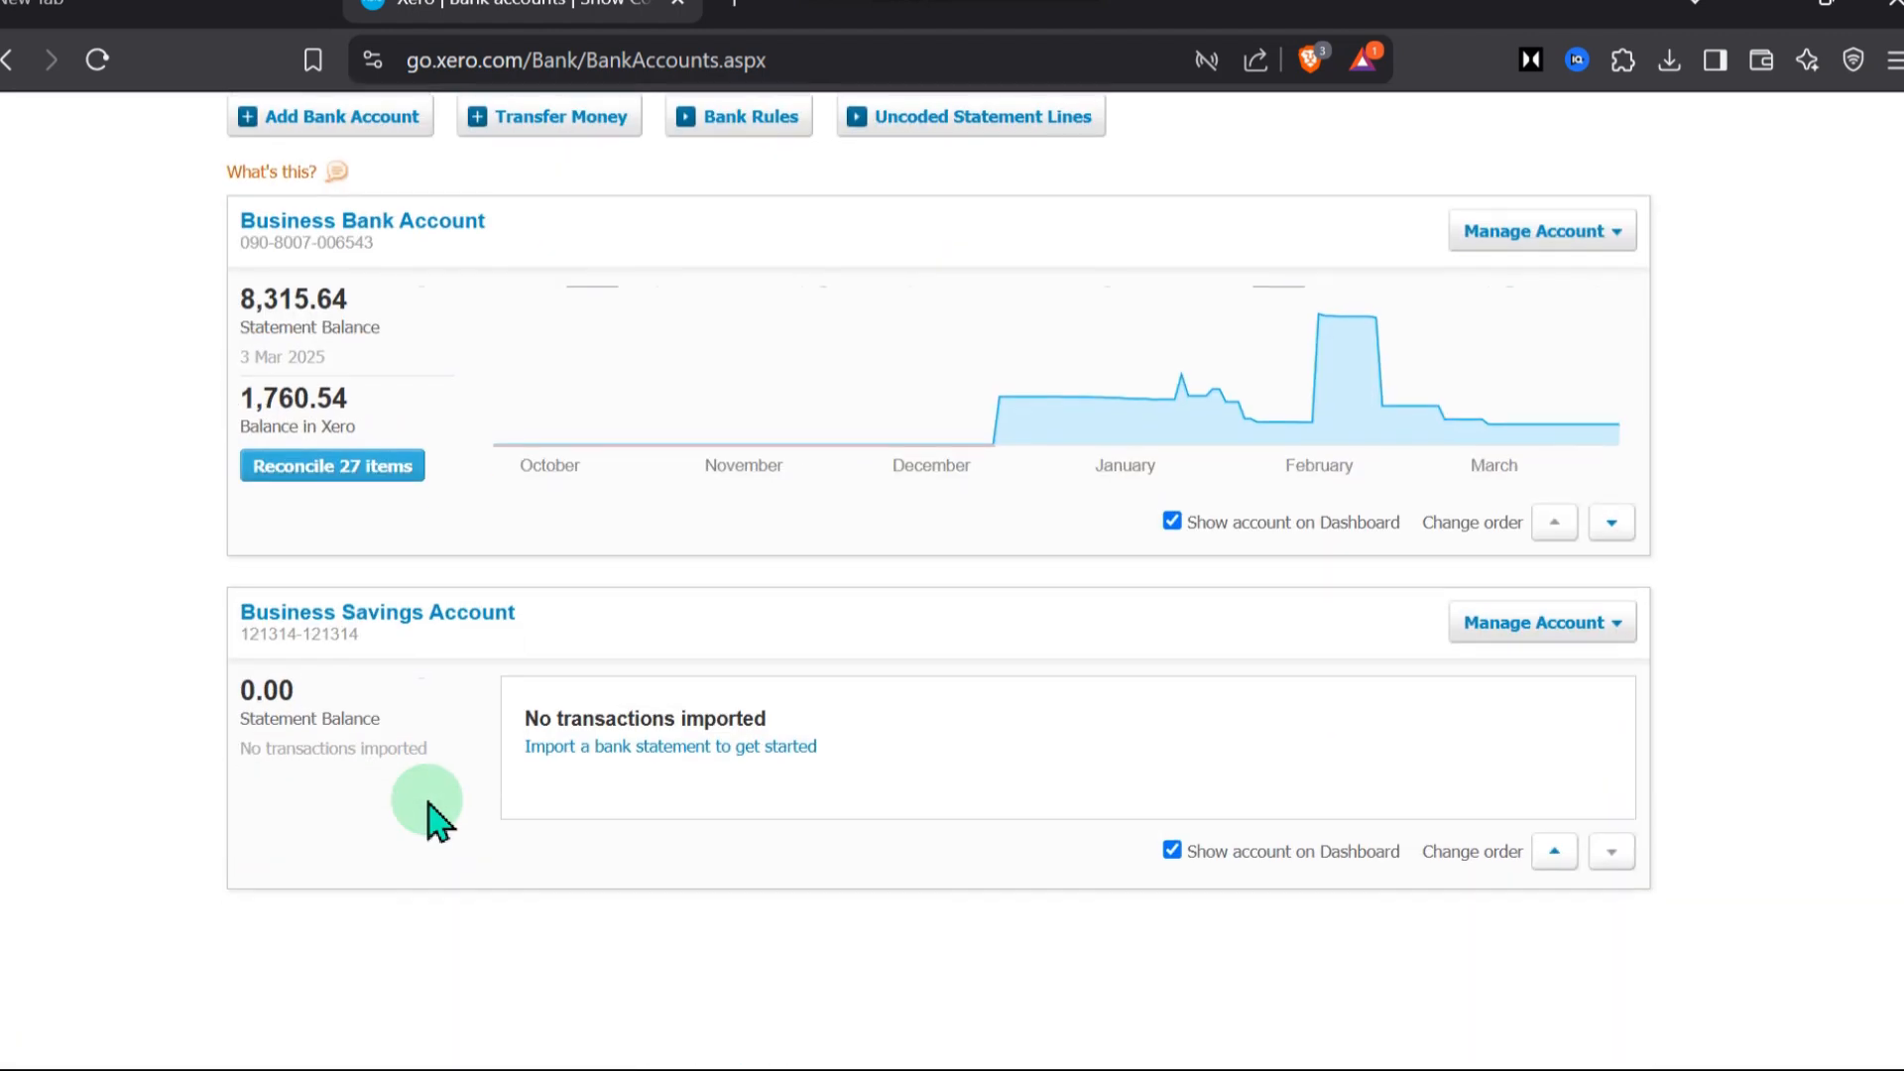
{"action": "scroll", "coordinate": [496, 713], "scroll_direction": "up", "scroll_amount": 1}
{"action": "left_click", "coordinate": [315, 516]}
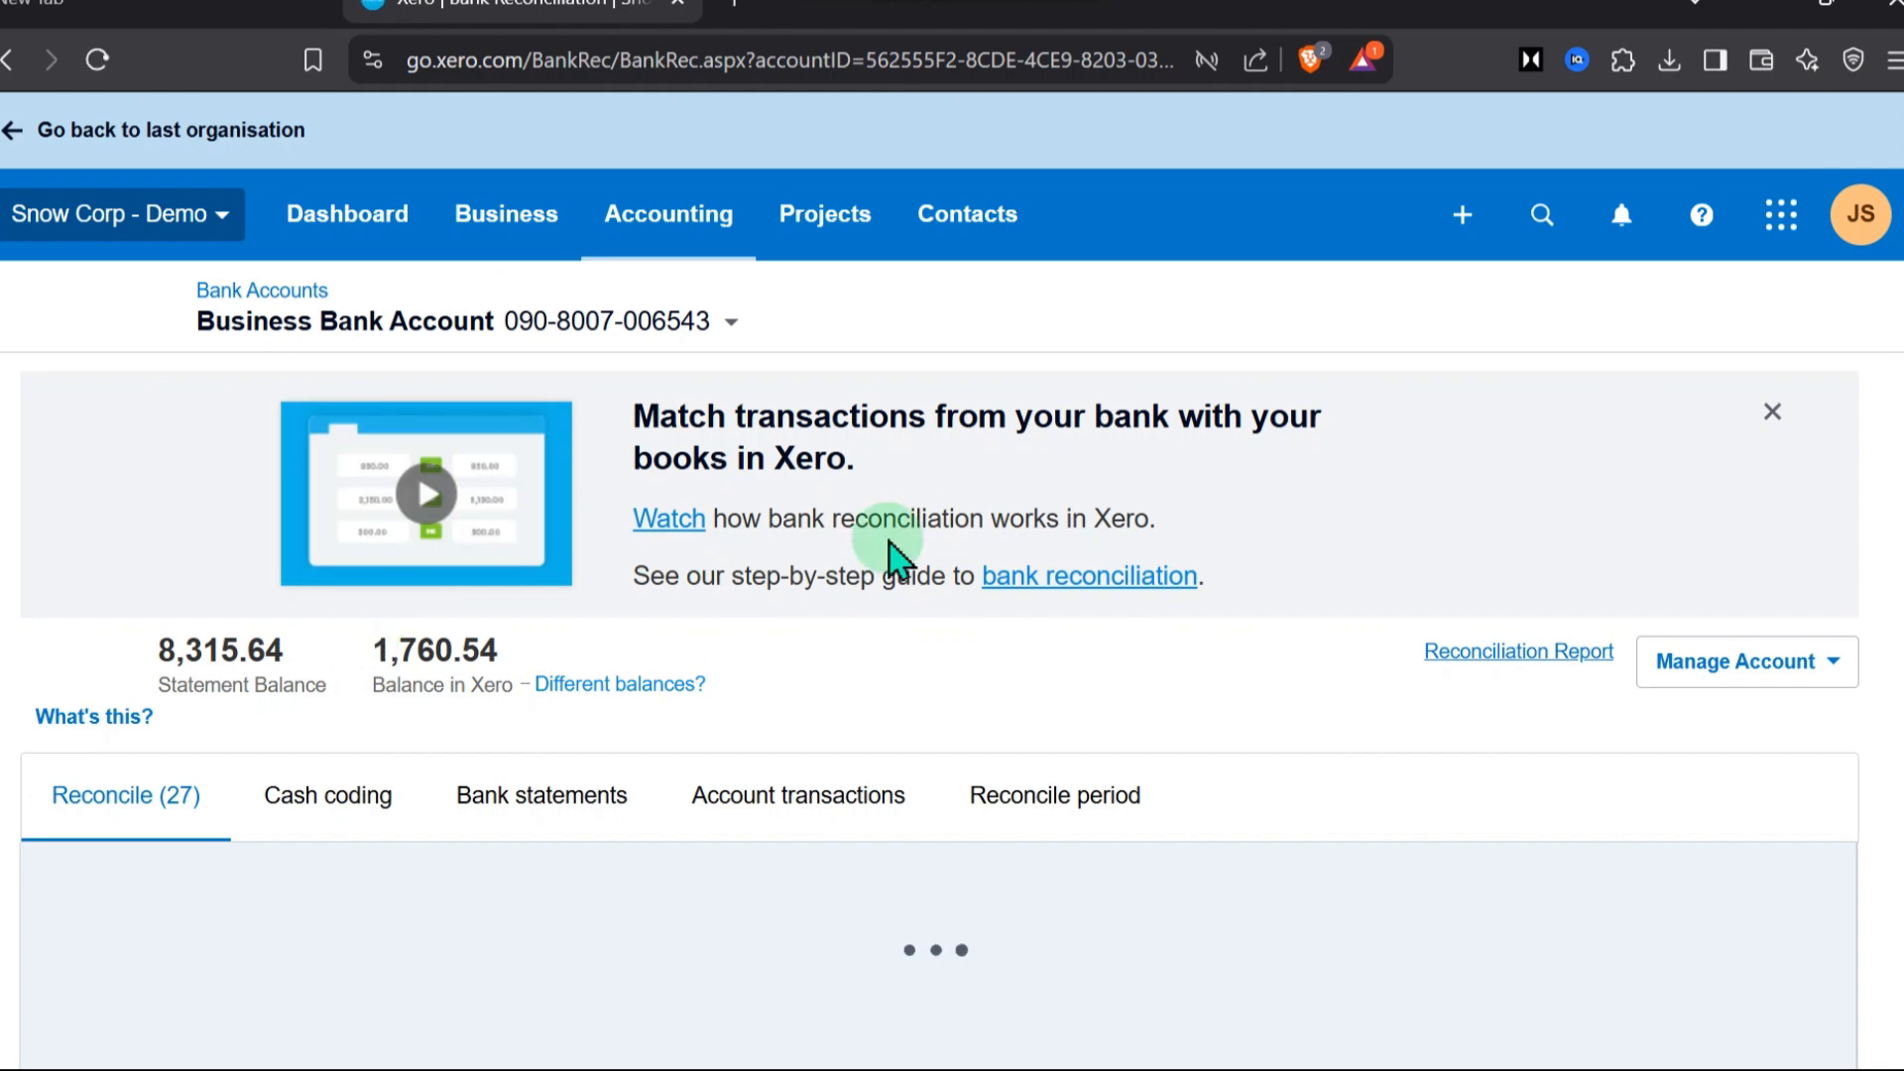
Reconcile the 18 Feb 2025 Ridgeway University receipt of 6,187.50 with its suggested match INV-0025
{"action": "scroll", "coordinate": [1329, 754], "scroll_direction": "down", "scroll_amount": 3}
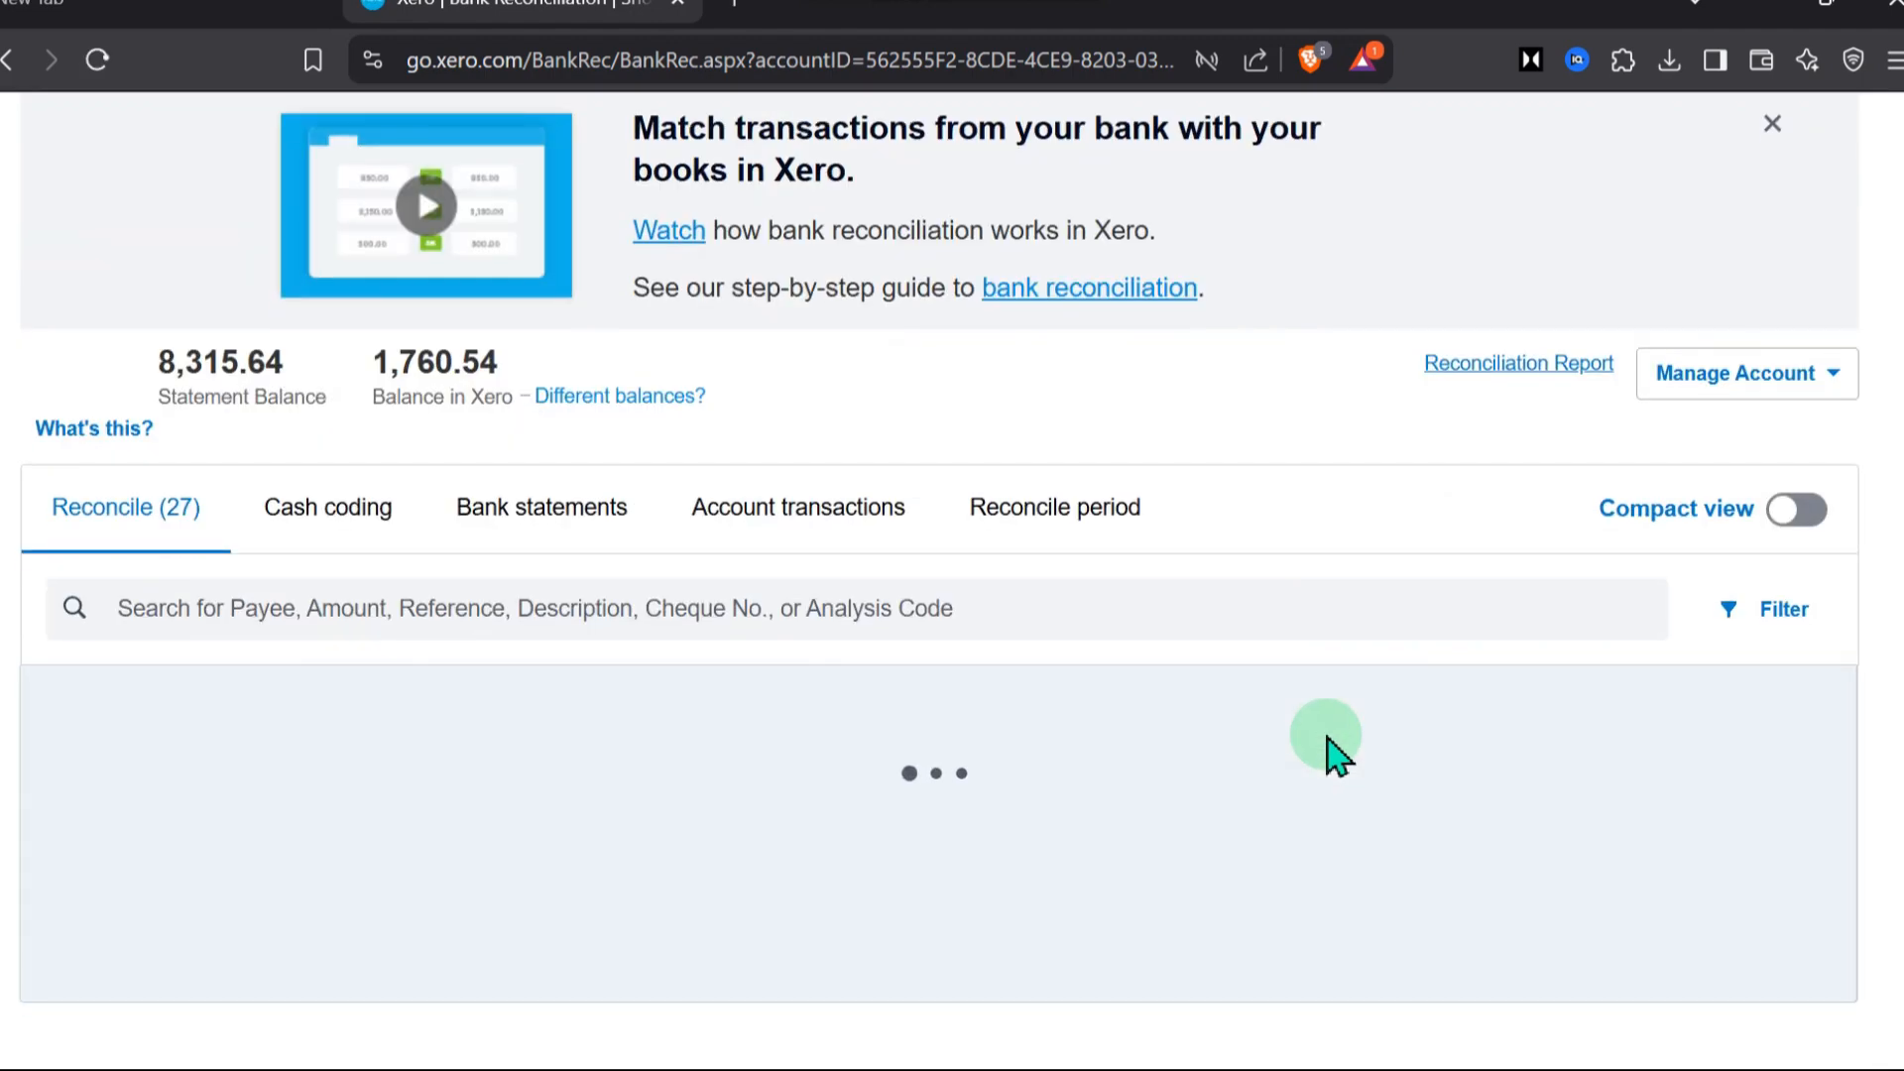
{"action": "scroll", "coordinate": [1328, 793], "scroll_direction": "down", "scroll_amount": 7}
{"action": "scroll", "coordinate": [1329, 872], "scroll_direction": "up", "scroll_amount": 3}
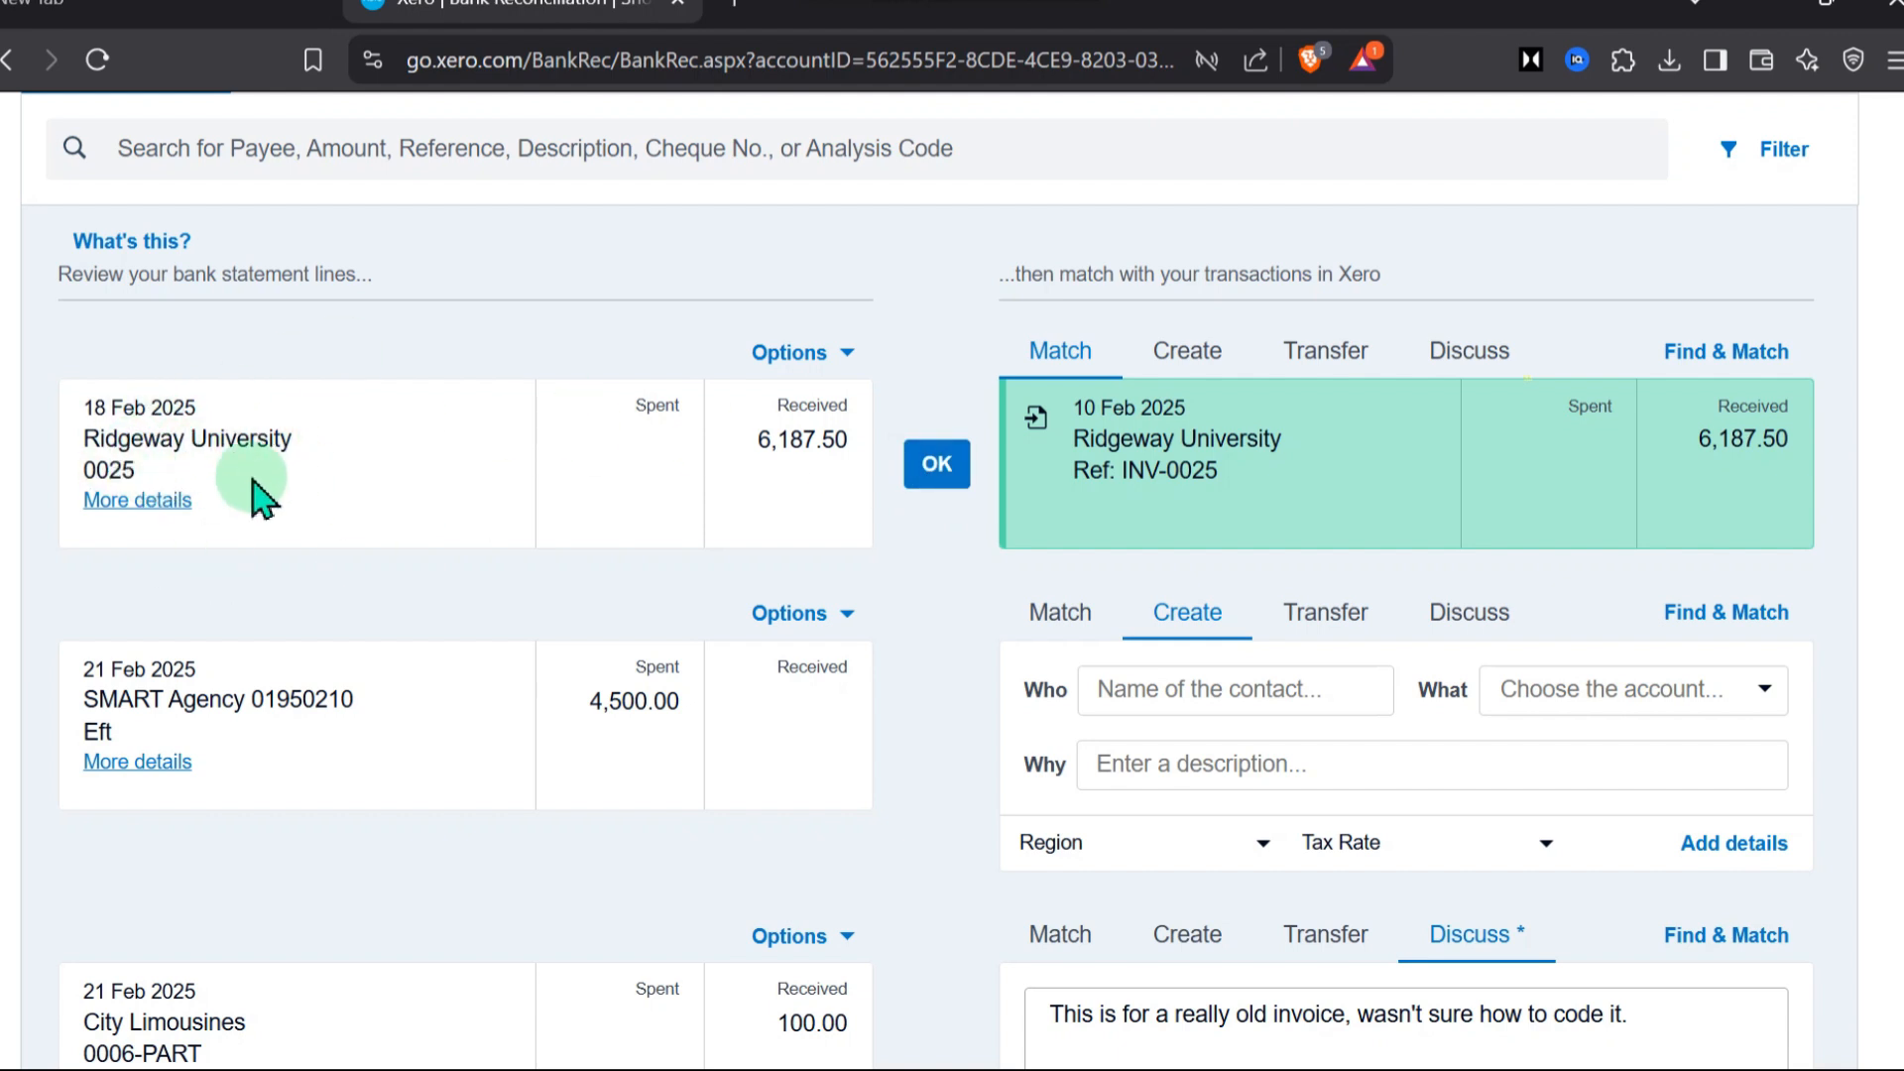
{"action": "left_click", "coordinate": [937, 464]}
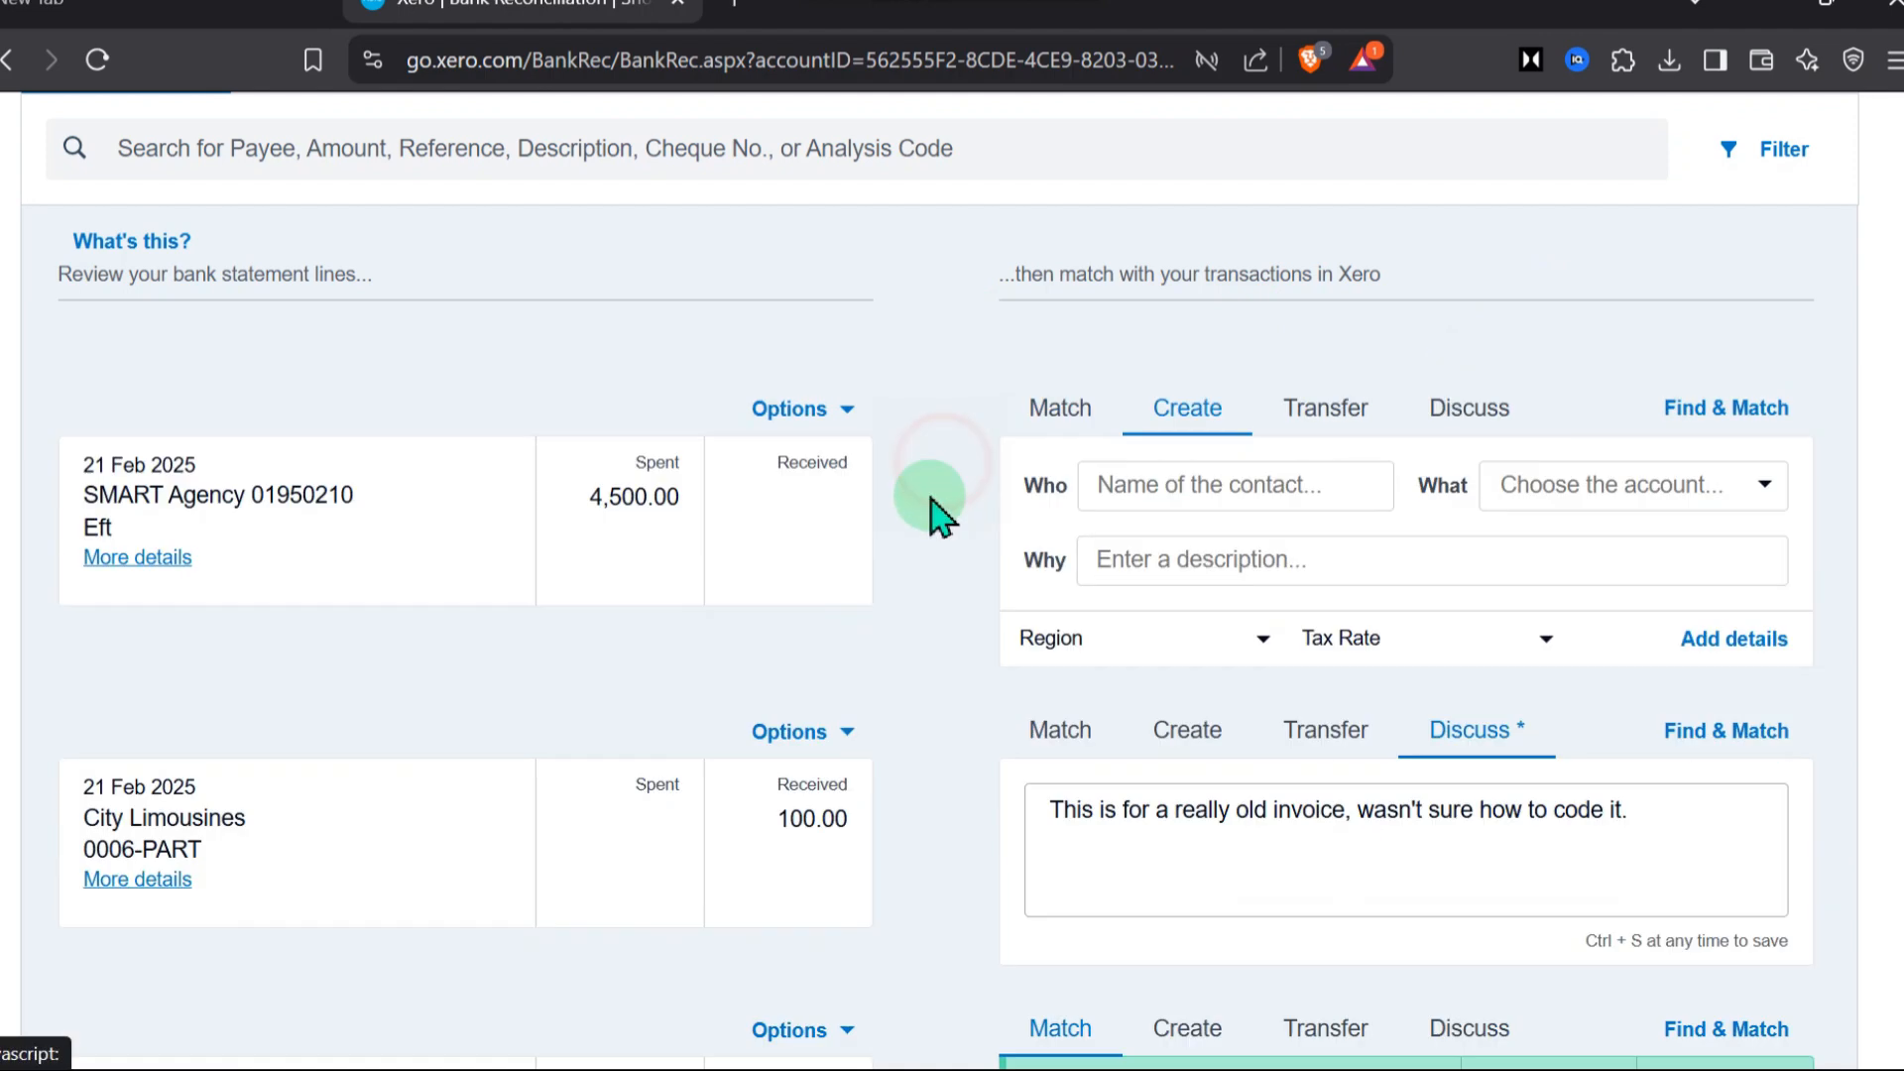
Reconcile the 21 Feb 2025 Truxton Property Management payment of 1,181.25 with its suggested match
{"action": "scroll", "coordinate": [1125, 426], "scroll_direction": "down", "scroll_amount": 4}
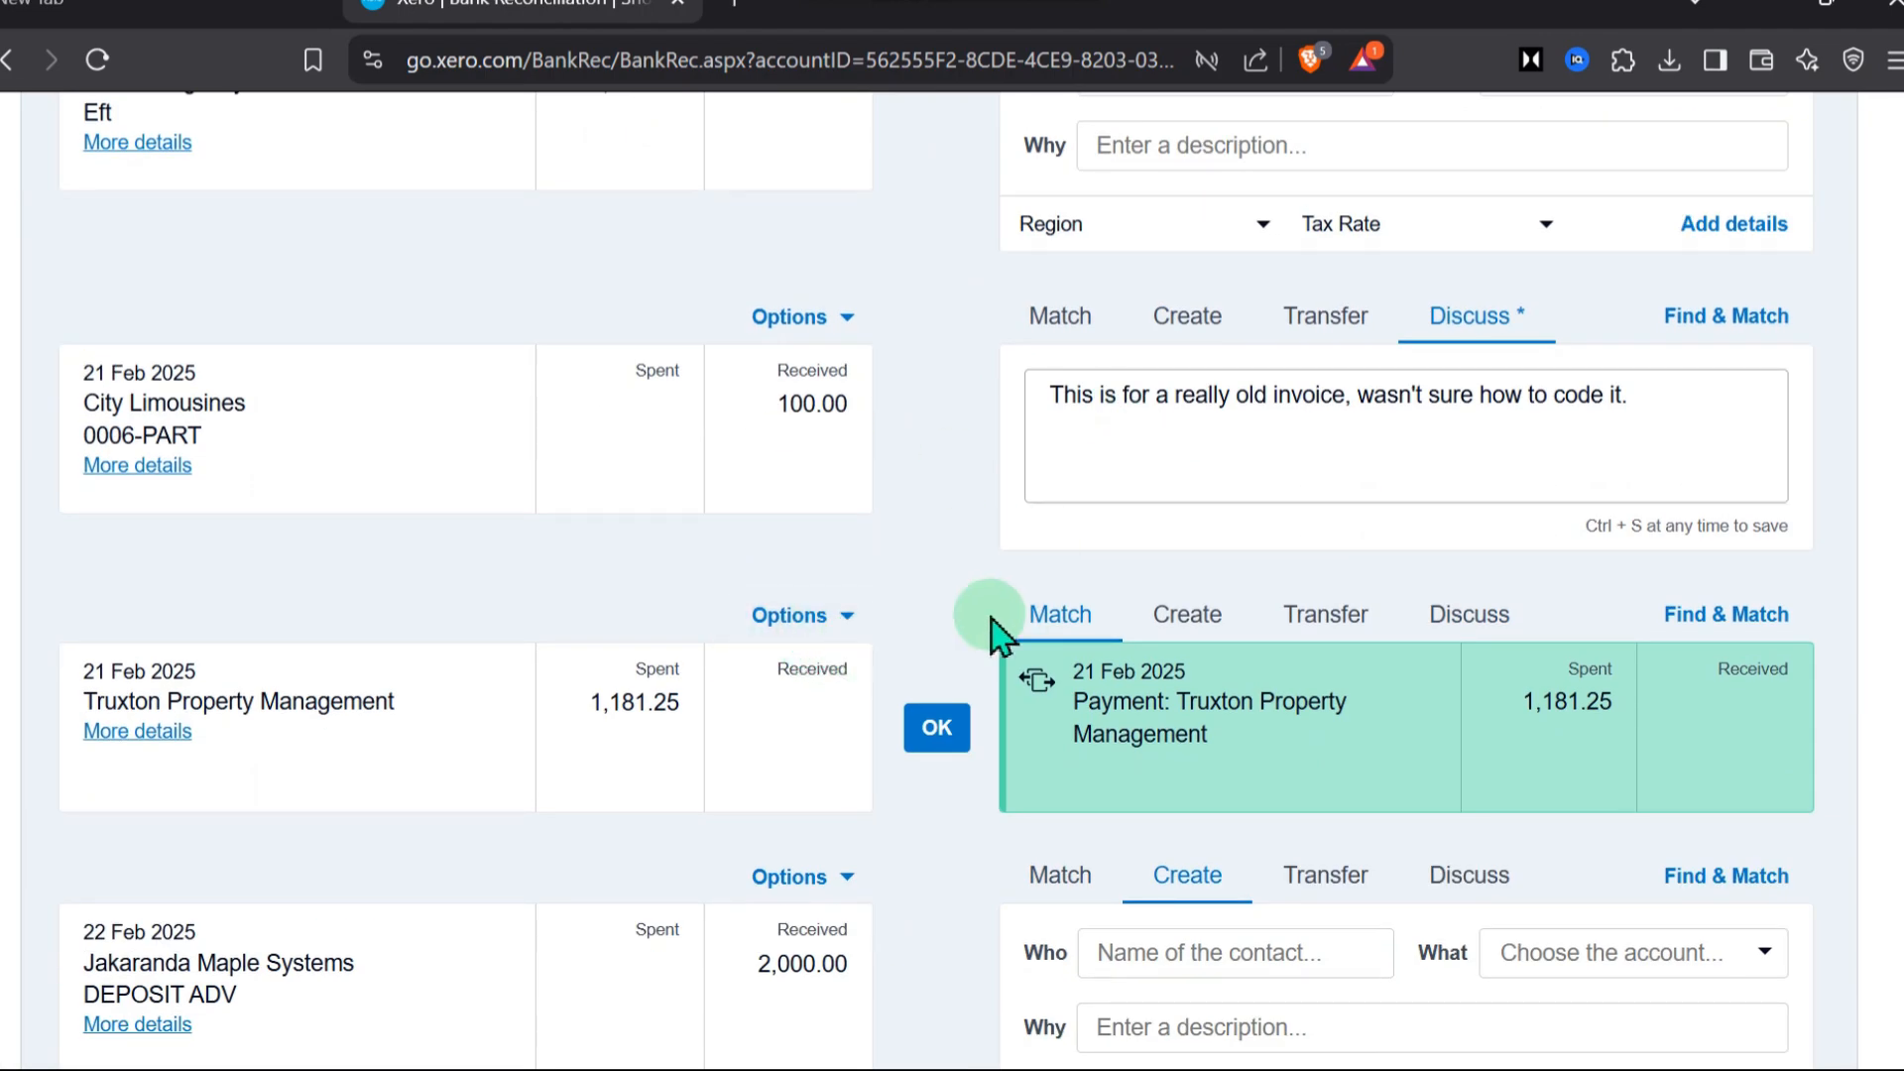
{"action": "left_click", "coordinate": [942, 742]}
{"action": "scroll", "coordinate": [954, 672], "scroll_direction": "down", "scroll_amount": 3}
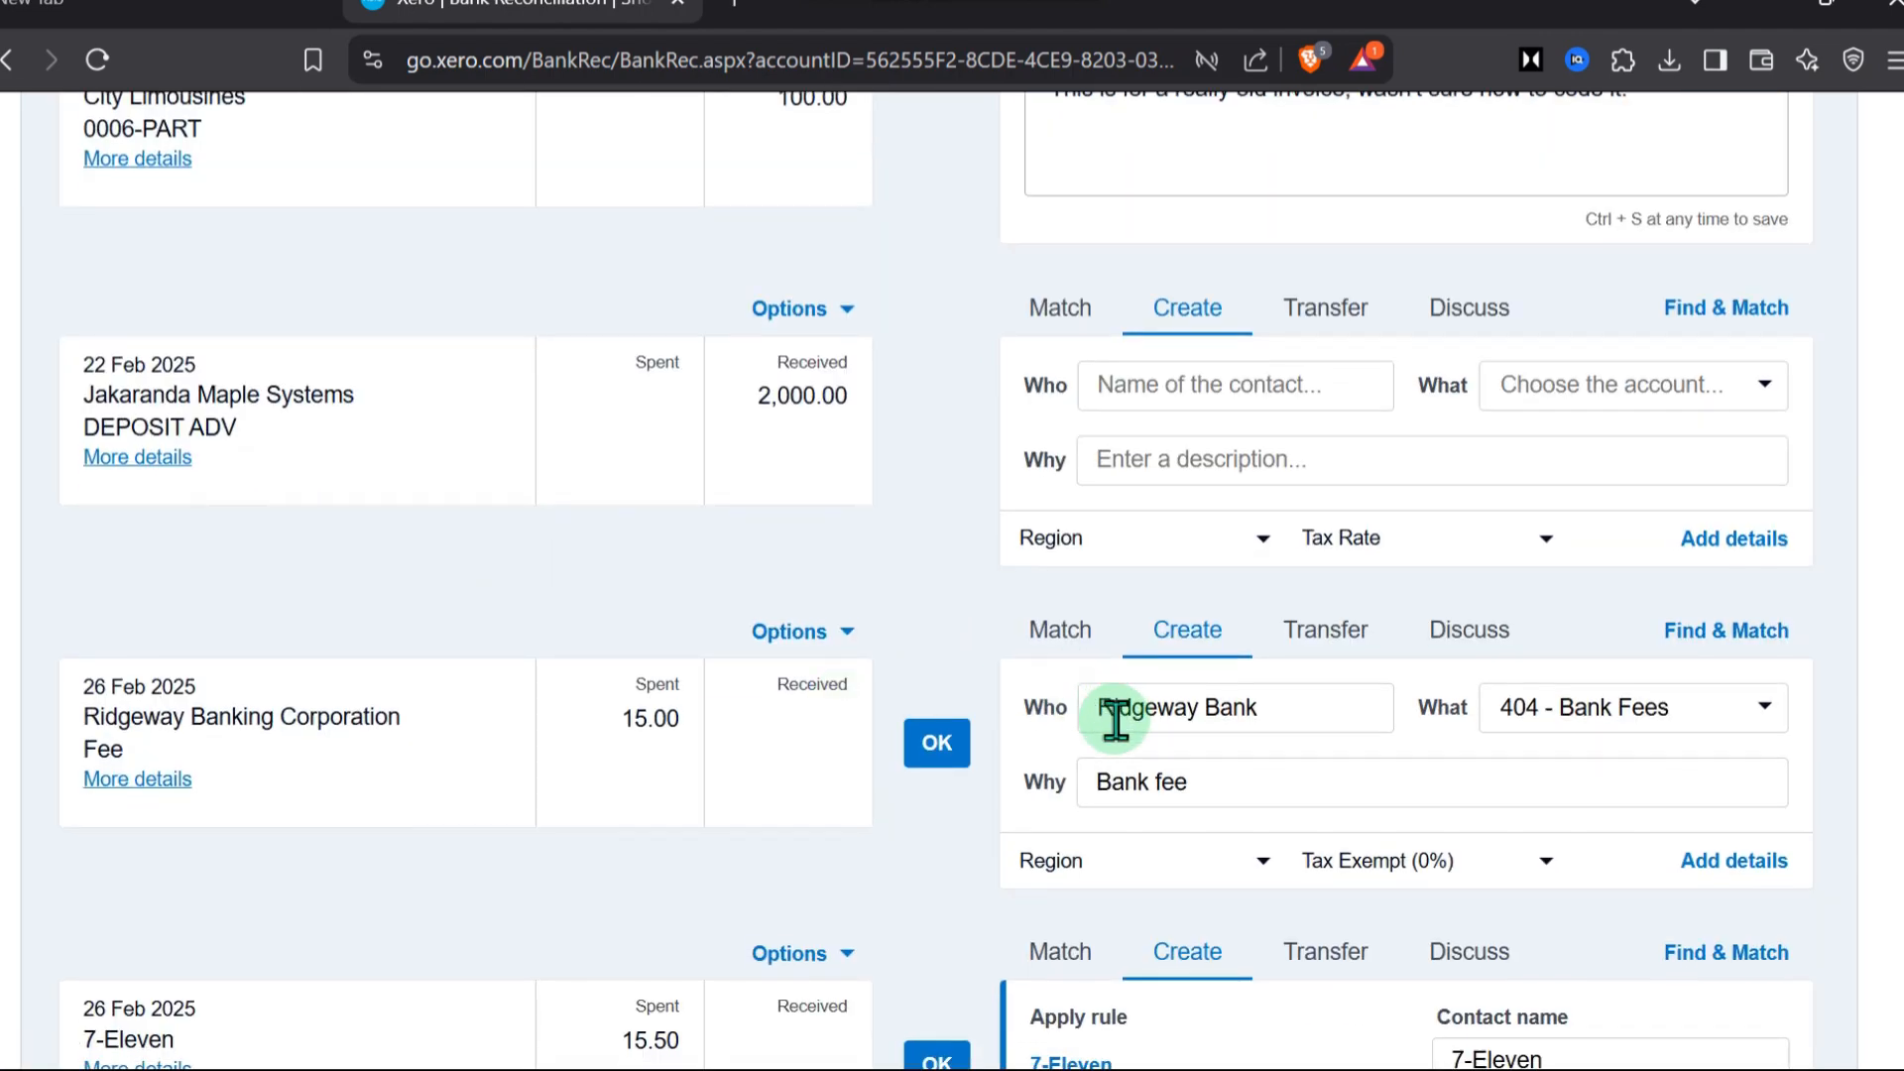
Review the remaining unreconciled statement lines and accept one more suggested entry further down the list
{"action": "scroll", "coordinate": [823, 511], "scroll_direction": "up", "scroll_amount": 8}
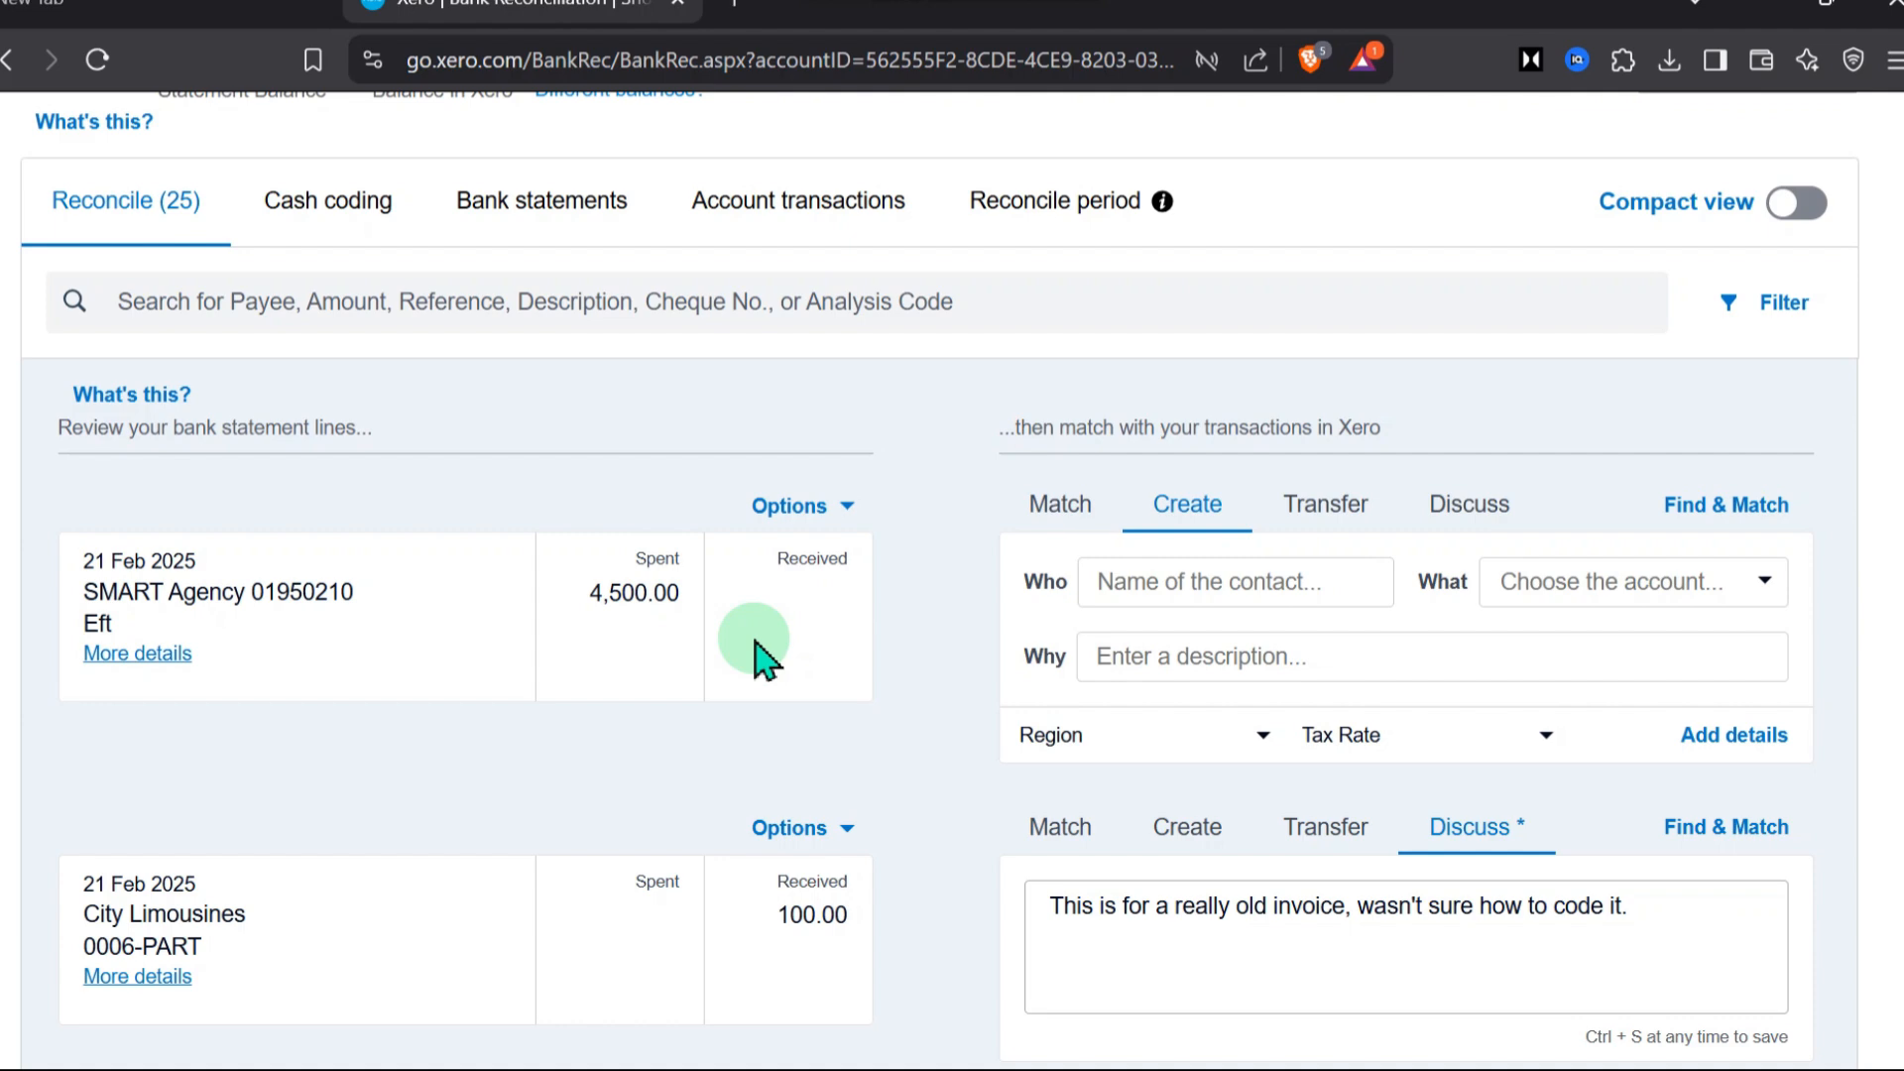
{"action": "scroll", "coordinate": [753, 645], "scroll_direction": "down", "scroll_amount": 5}
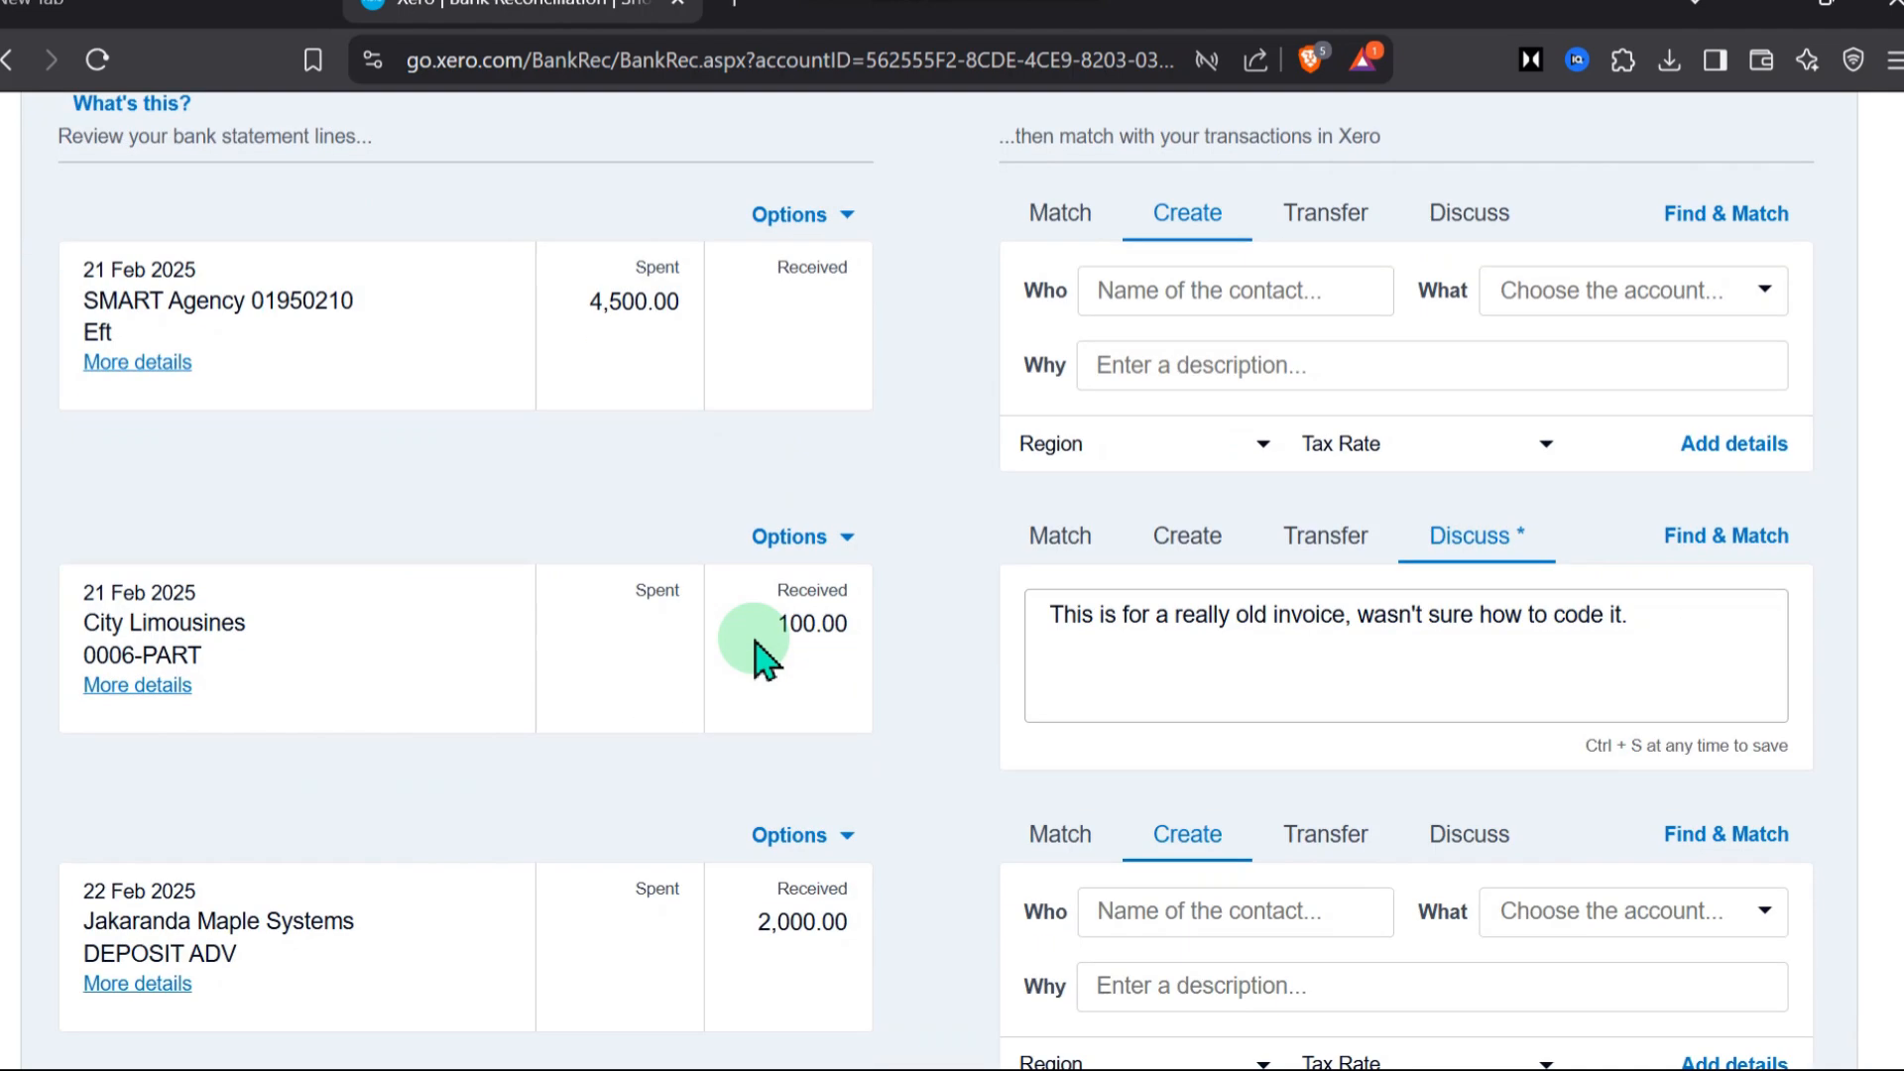
{"action": "scroll", "coordinate": [870, 561], "scroll_direction": "down", "scroll_amount": 12}
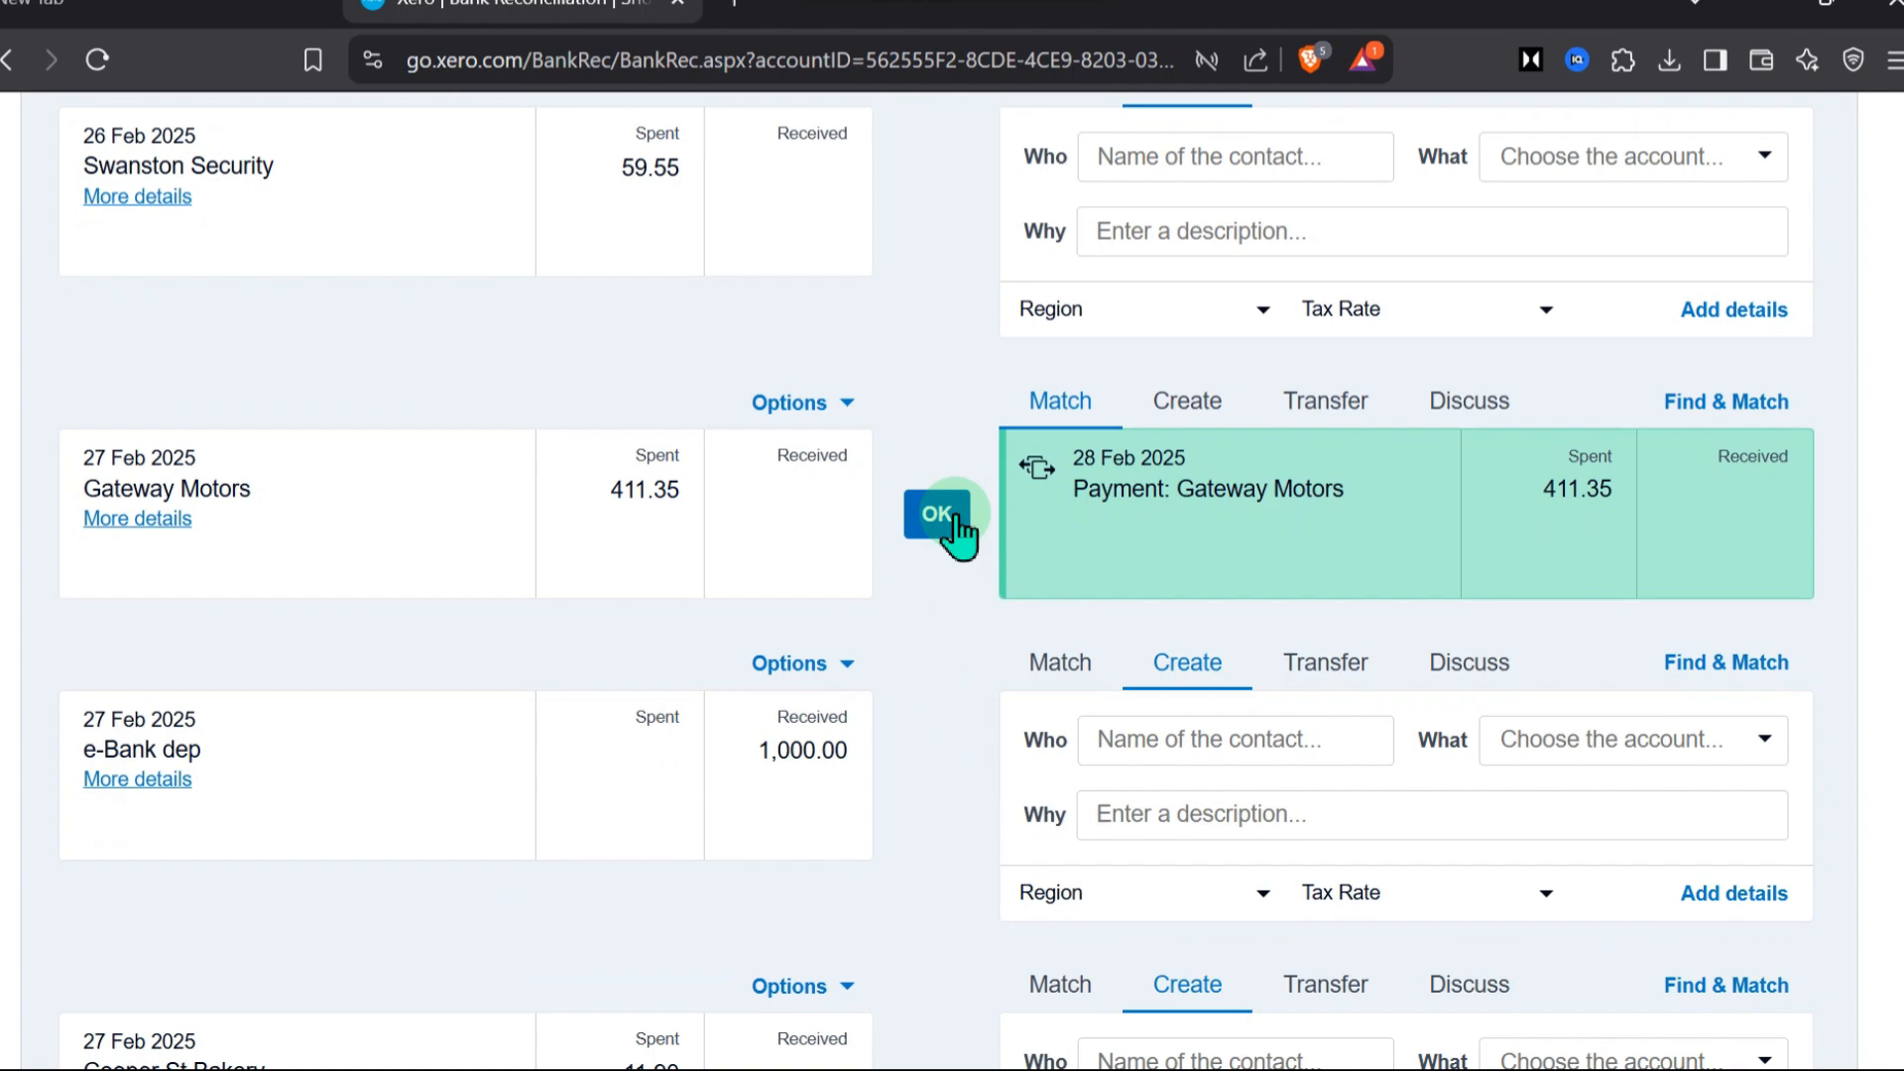
{"action": "left_click", "coordinate": [937, 514]}
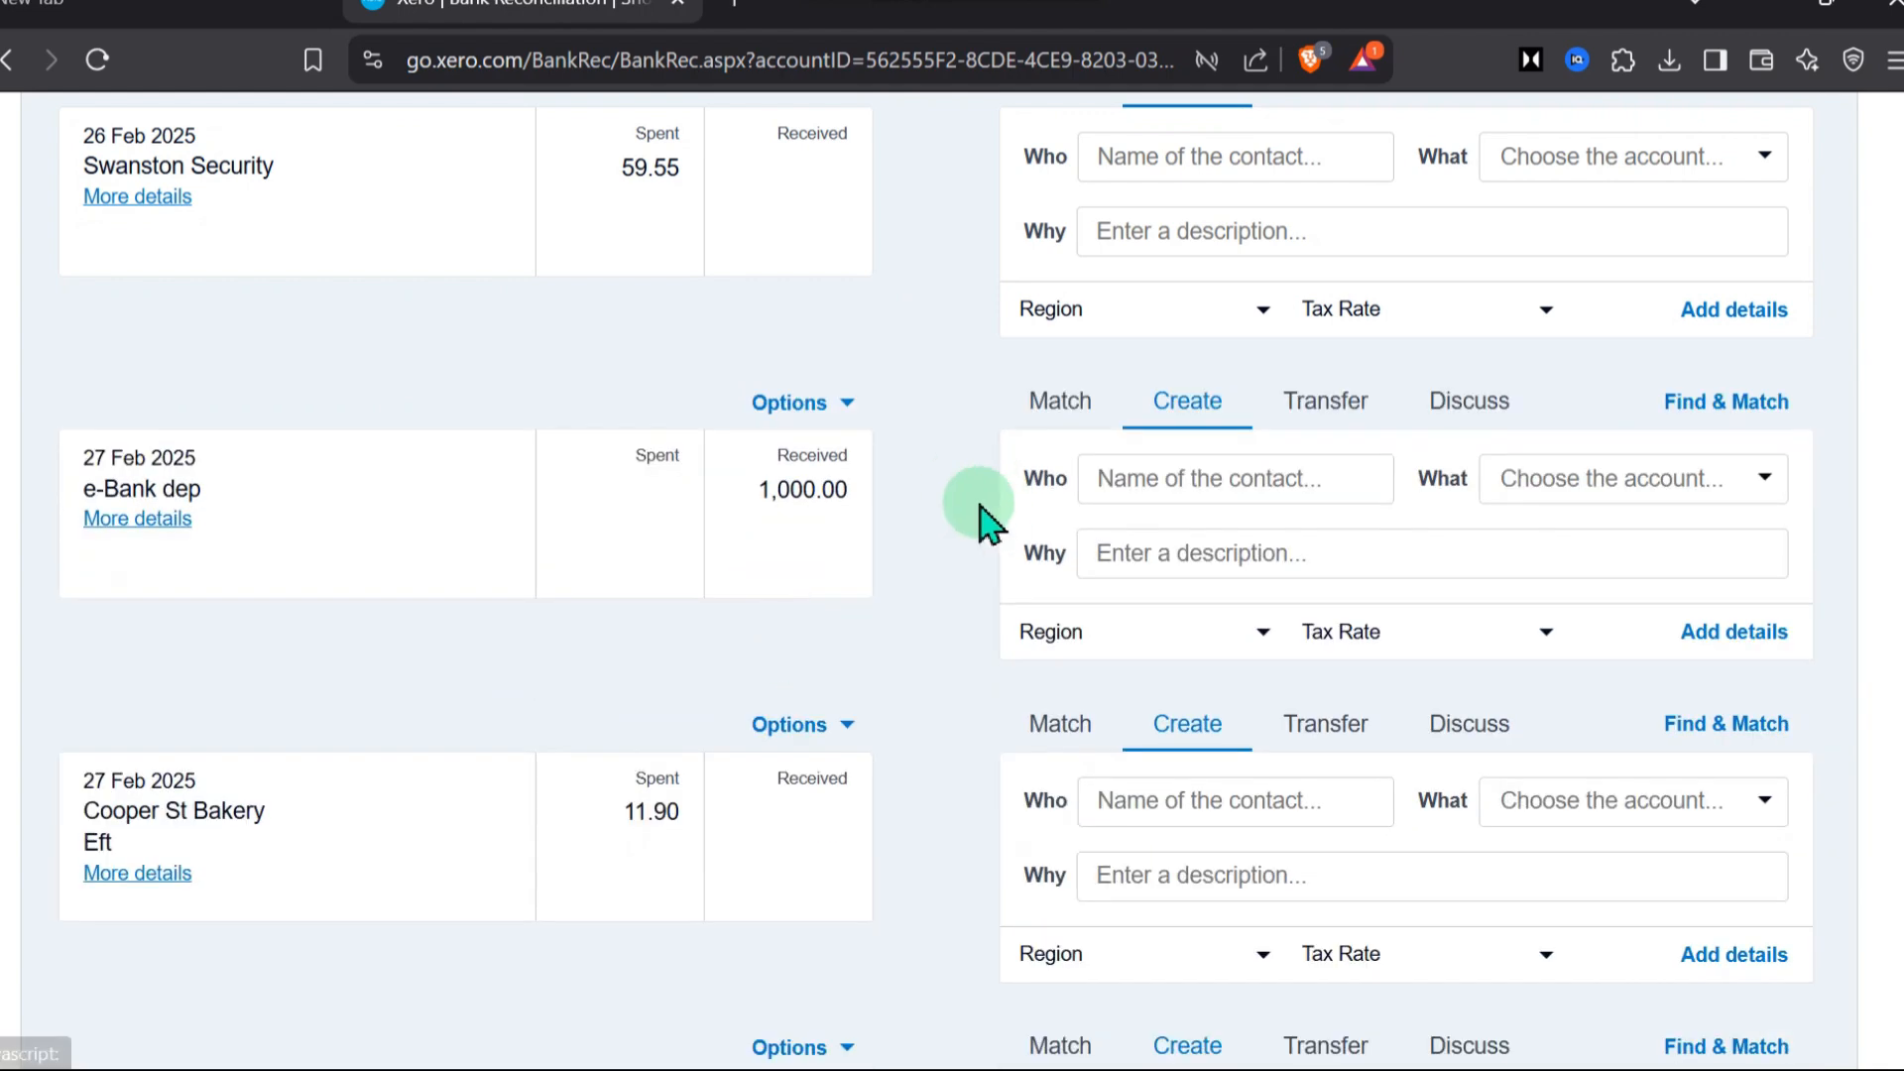
{"action": "scroll", "coordinate": [942, 709], "scroll_direction": "up", "scroll_amount": 15}
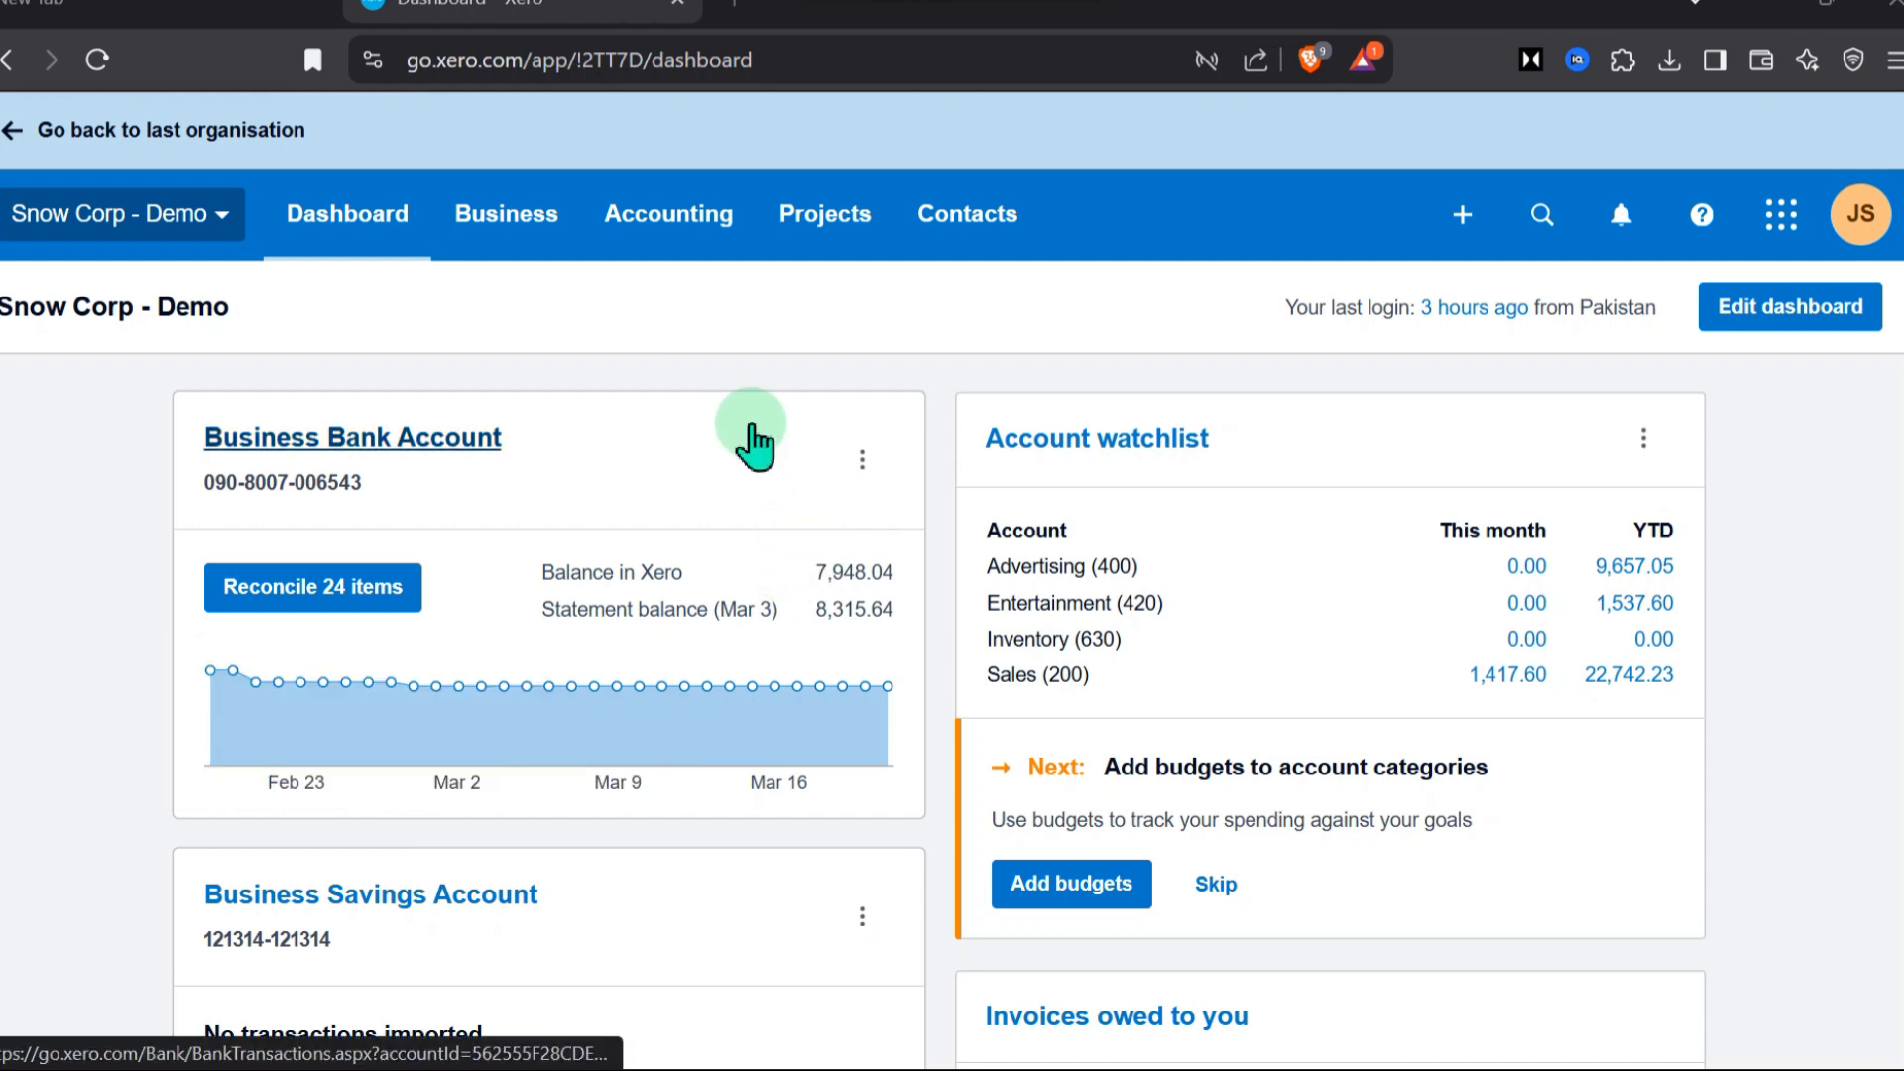
Browse the available reports of the demo organisation and open the Profit and Loss report
{"action": "left_click", "coordinate": [670, 223]}
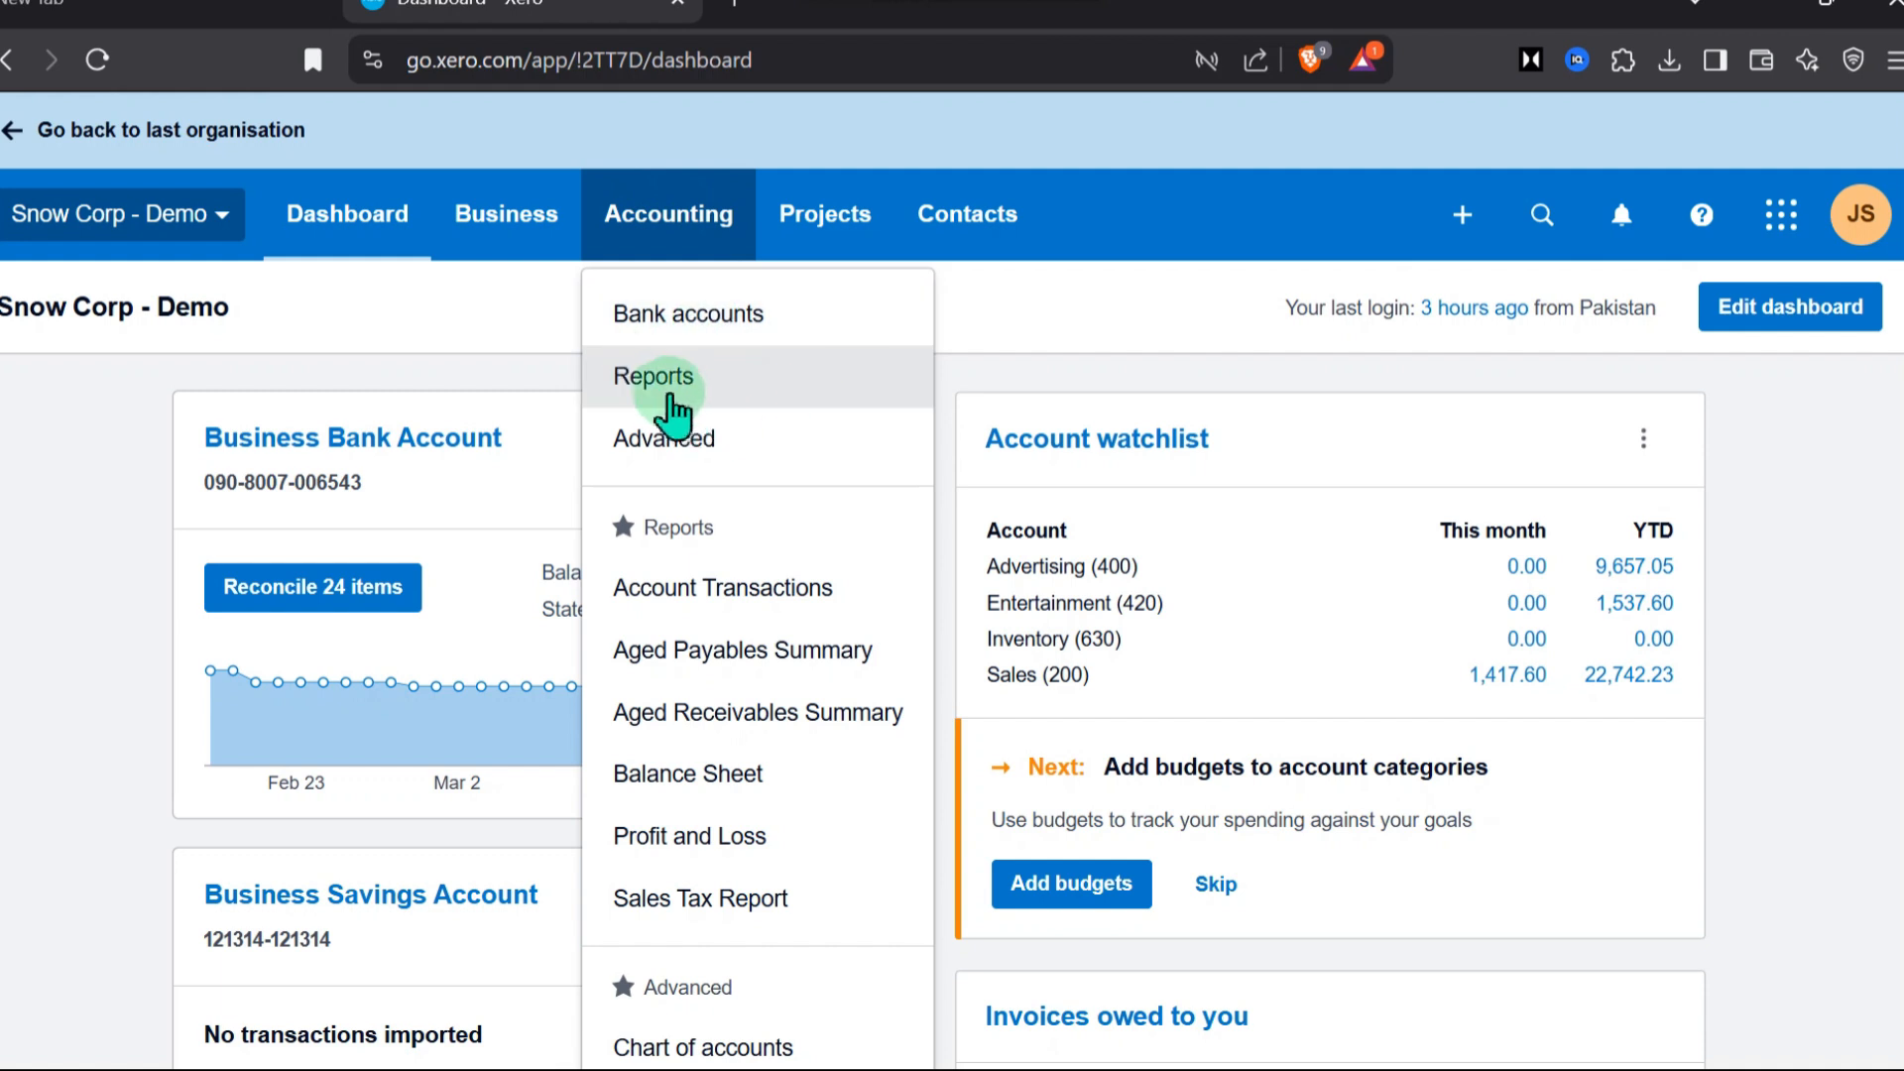
{"action": "left_click", "coordinate": [668, 386]}
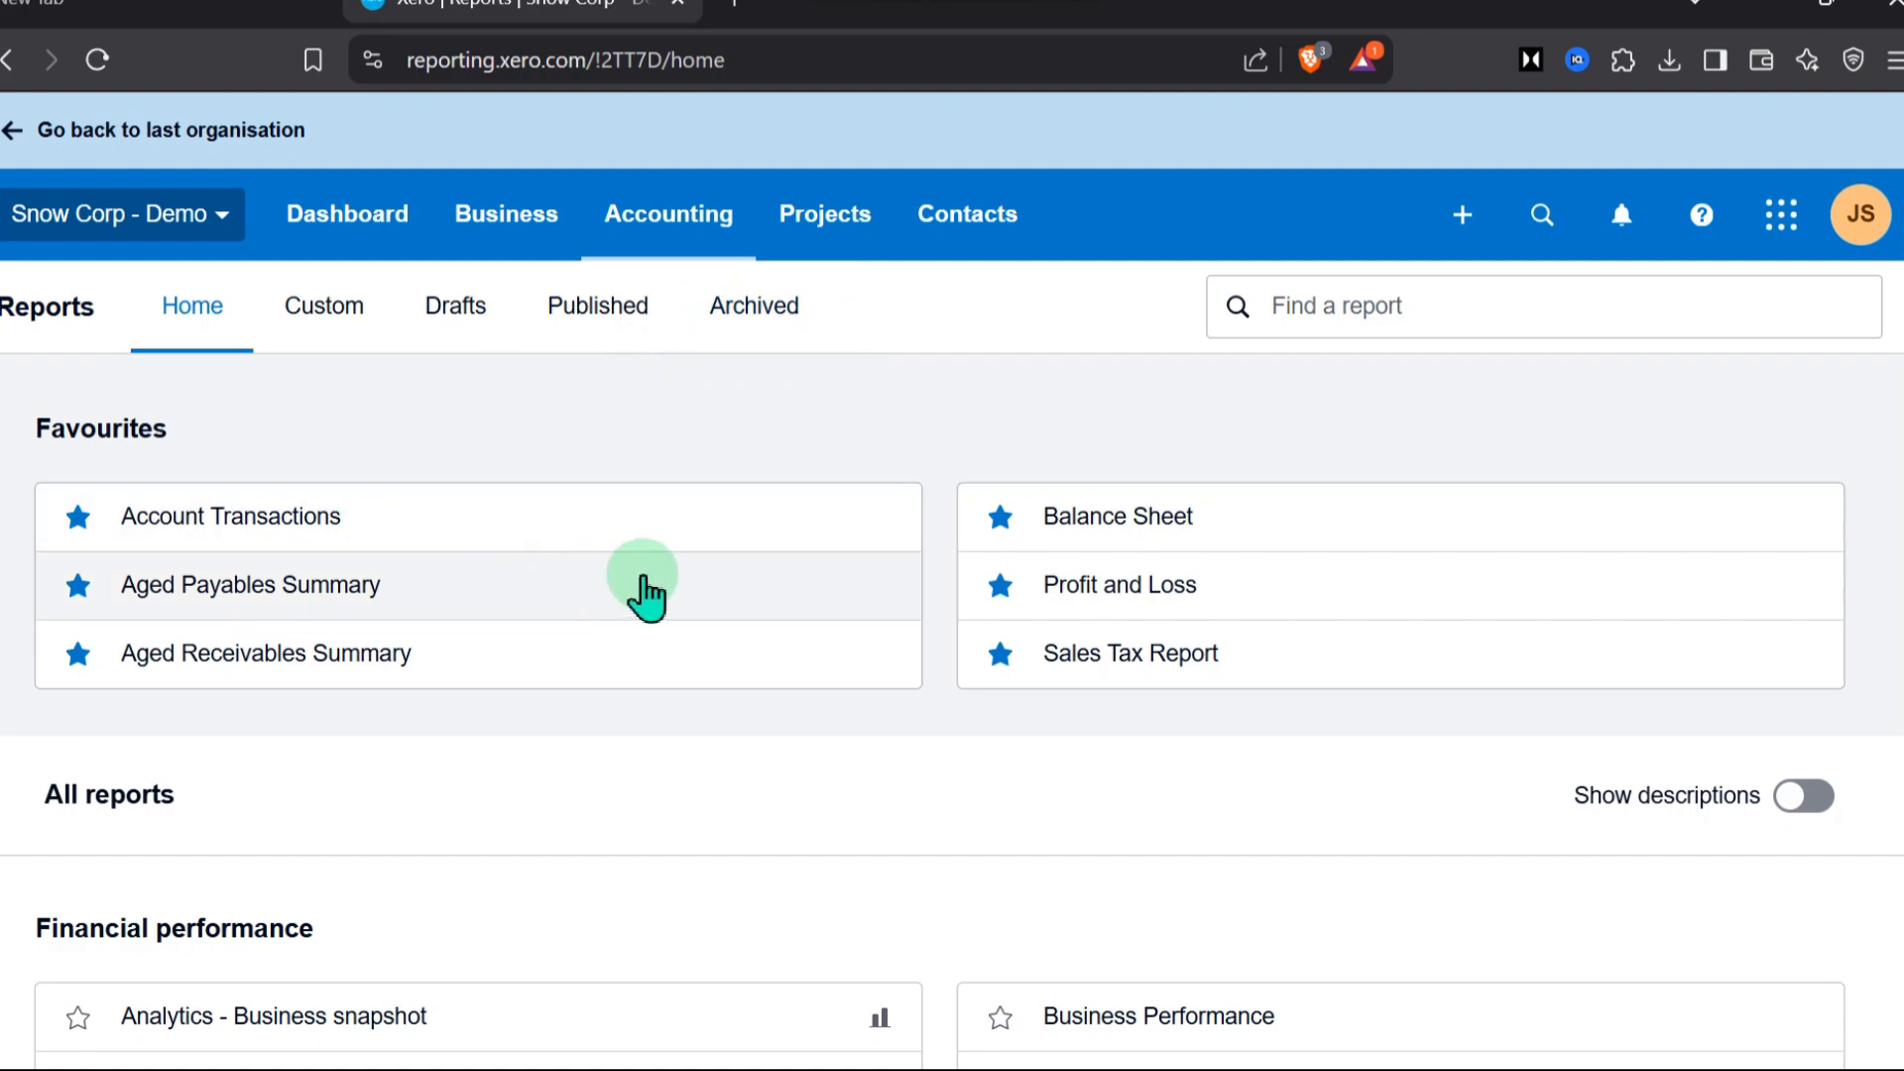
{"action": "scroll", "coordinate": [642, 593], "scroll_direction": "down", "scroll_amount": 15}
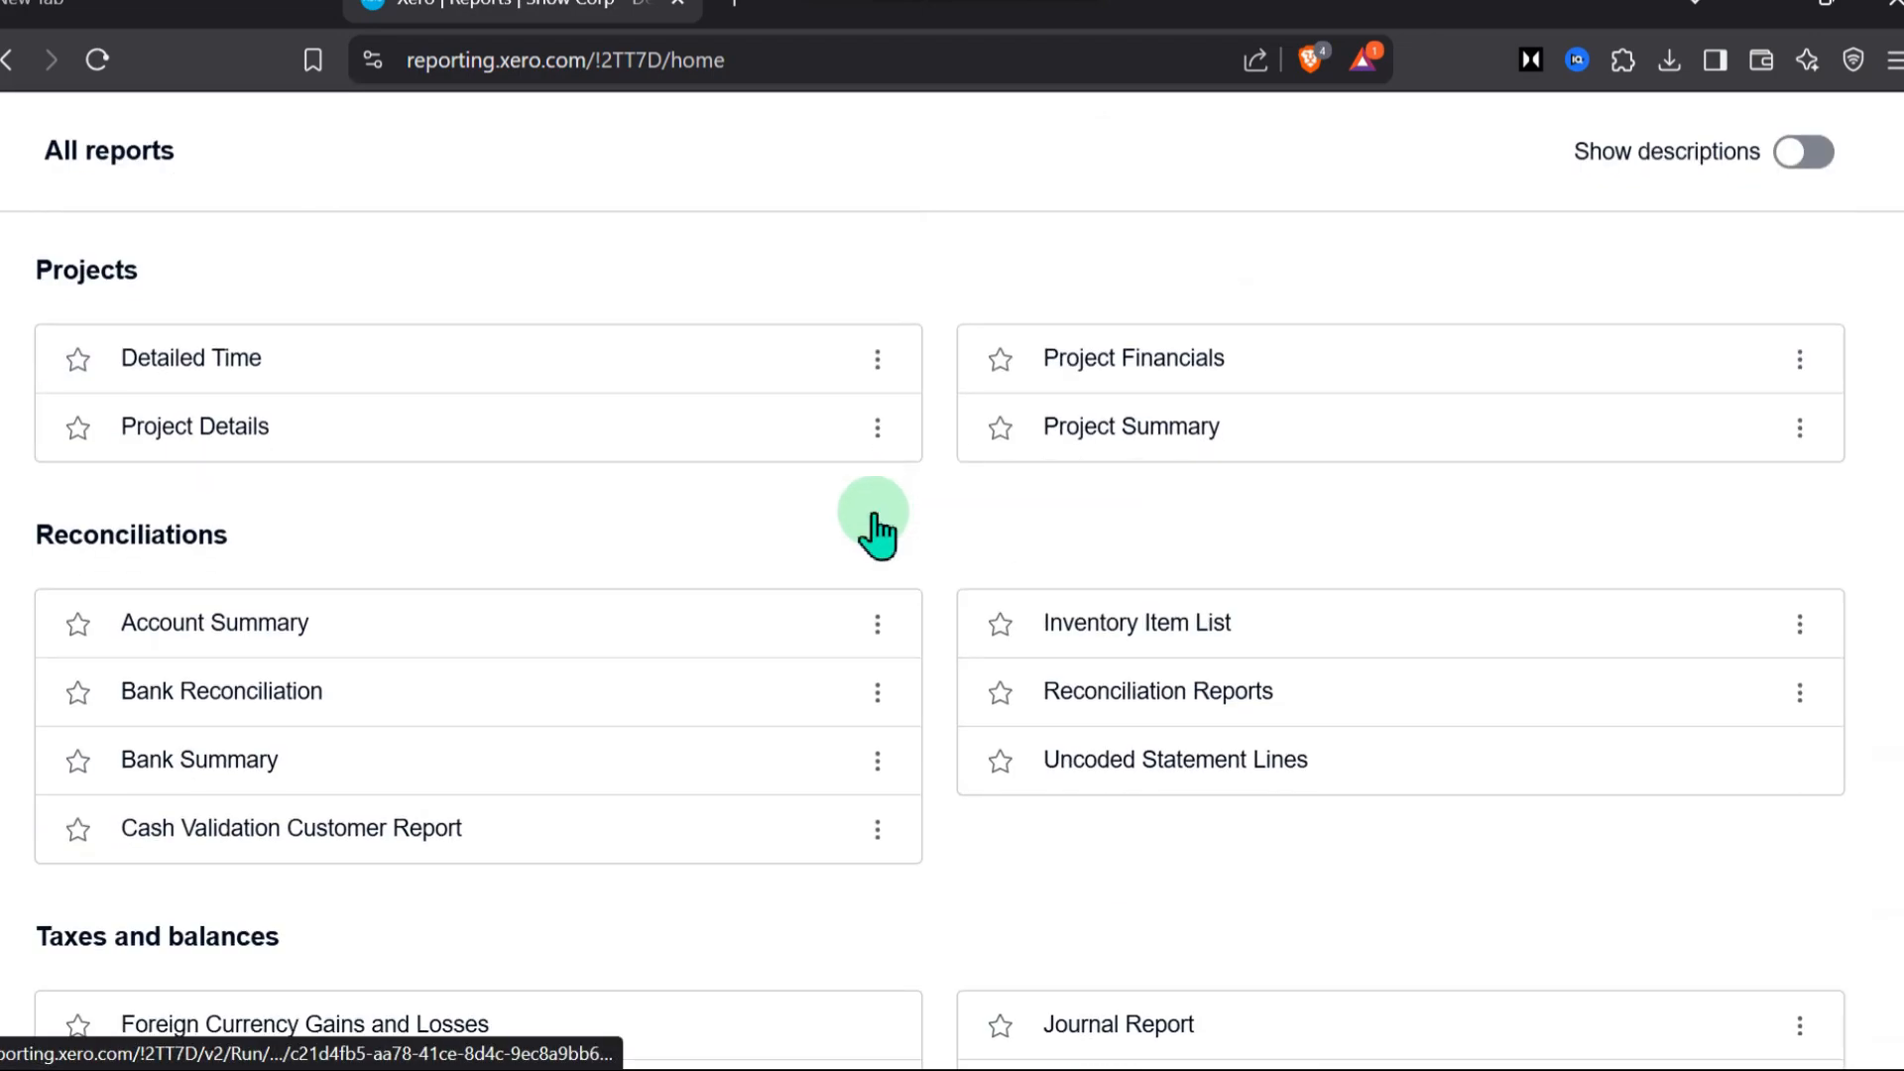
{"action": "scroll", "coordinate": [878, 531], "scroll_direction": "down", "scroll_amount": 5}
{"action": "scroll", "coordinate": [896, 574], "scroll_direction": "up", "scroll_amount": 20}
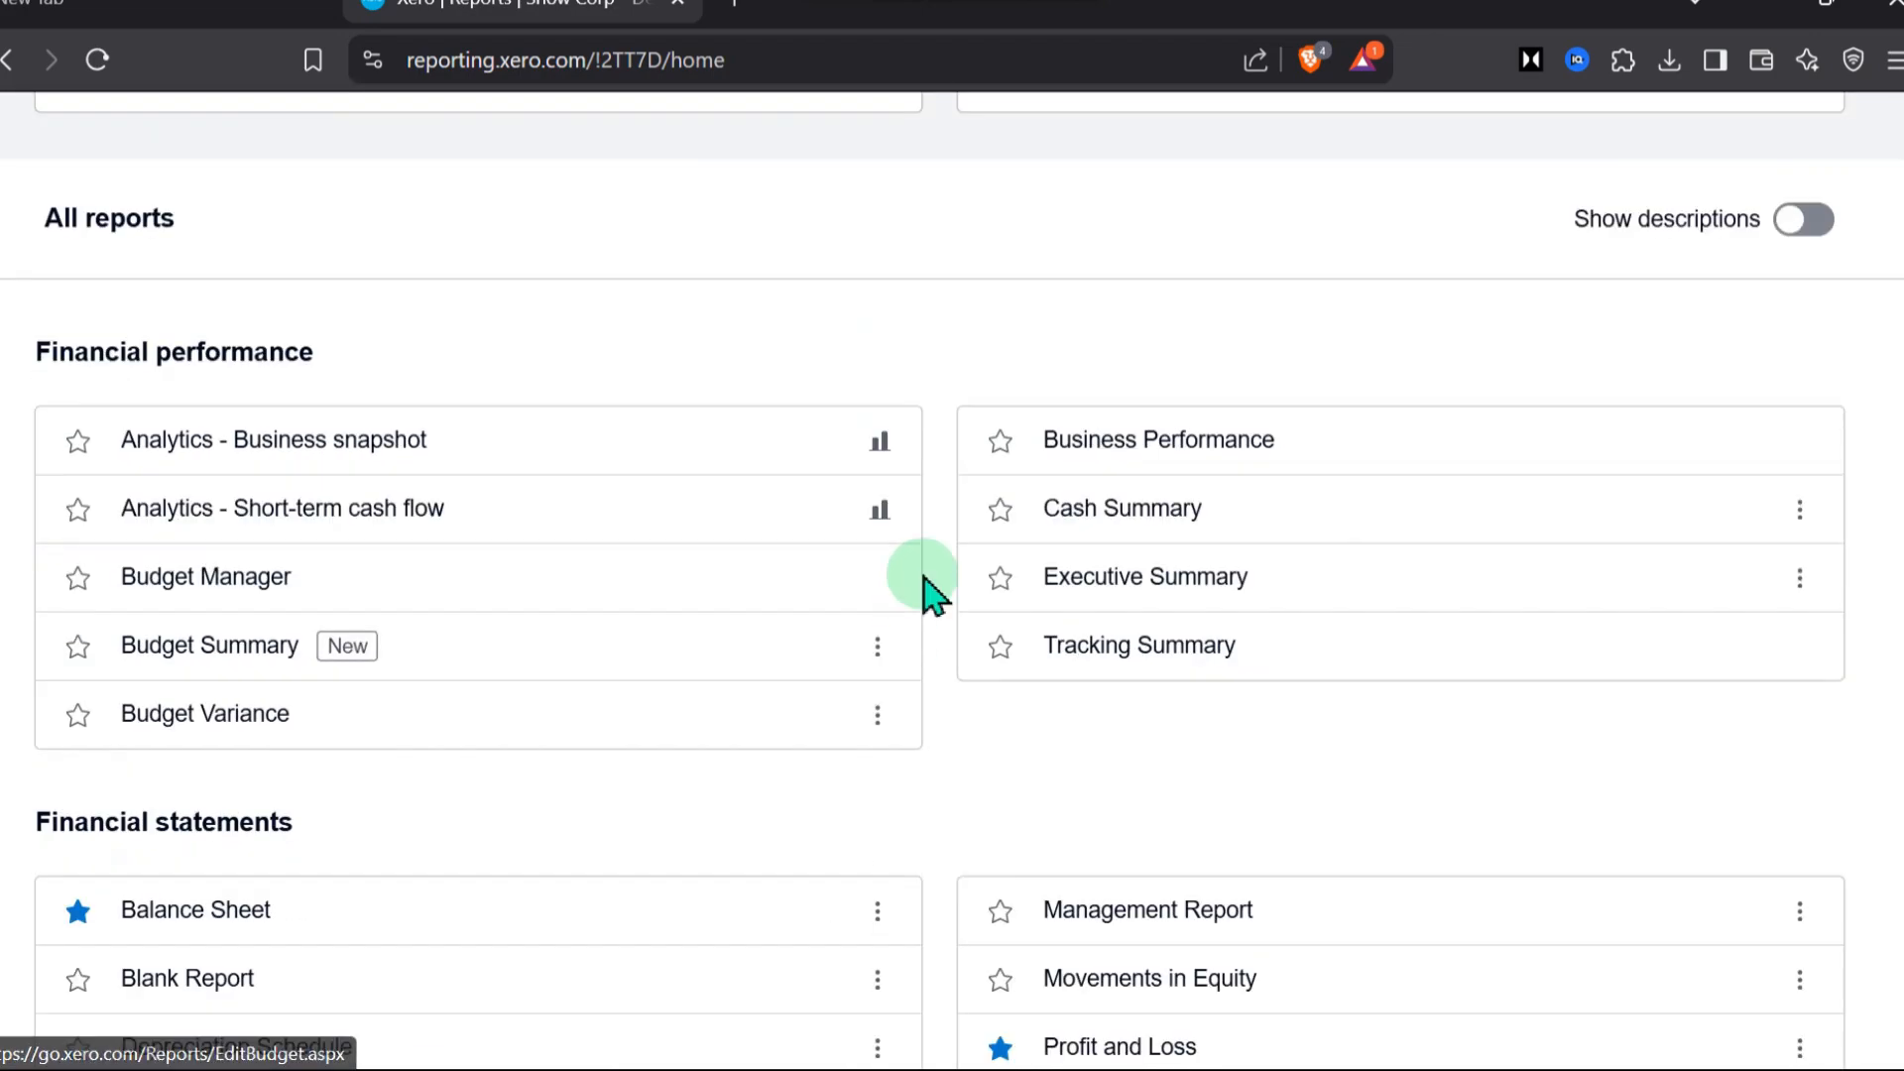
{"action": "scroll", "coordinate": [892, 575], "scroll_direction": "up", "scroll_amount": 6}
{"action": "left_click", "coordinate": [1099, 610]}
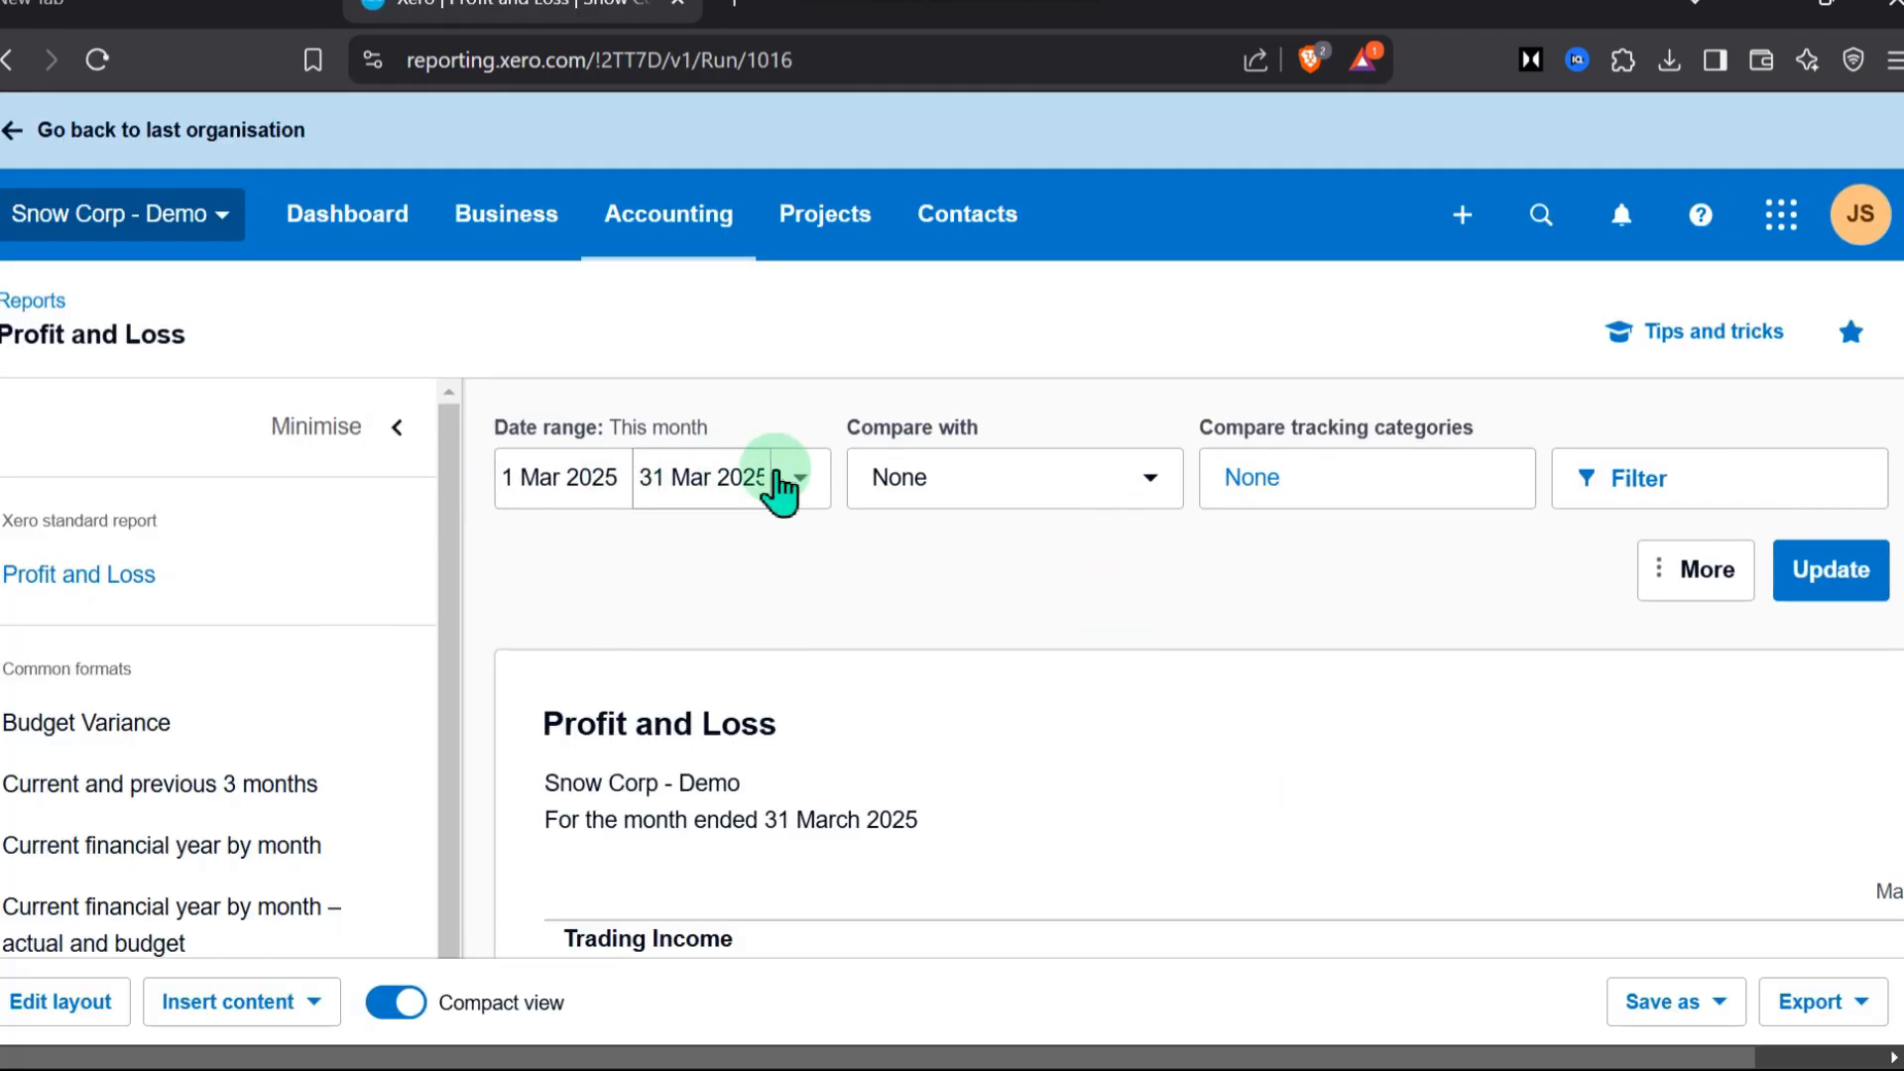
Choose this month, 1 Mar 2025 to 31 Mar 2025, as the report's date range and examine the Profit and Loss figures
{"action": "left_click", "coordinate": [784, 482]}
{"action": "left_click", "coordinate": [682, 596]}
{"action": "scroll", "coordinate": [680, 595], "scroll_direction": "down", "scroll_amount": 5}
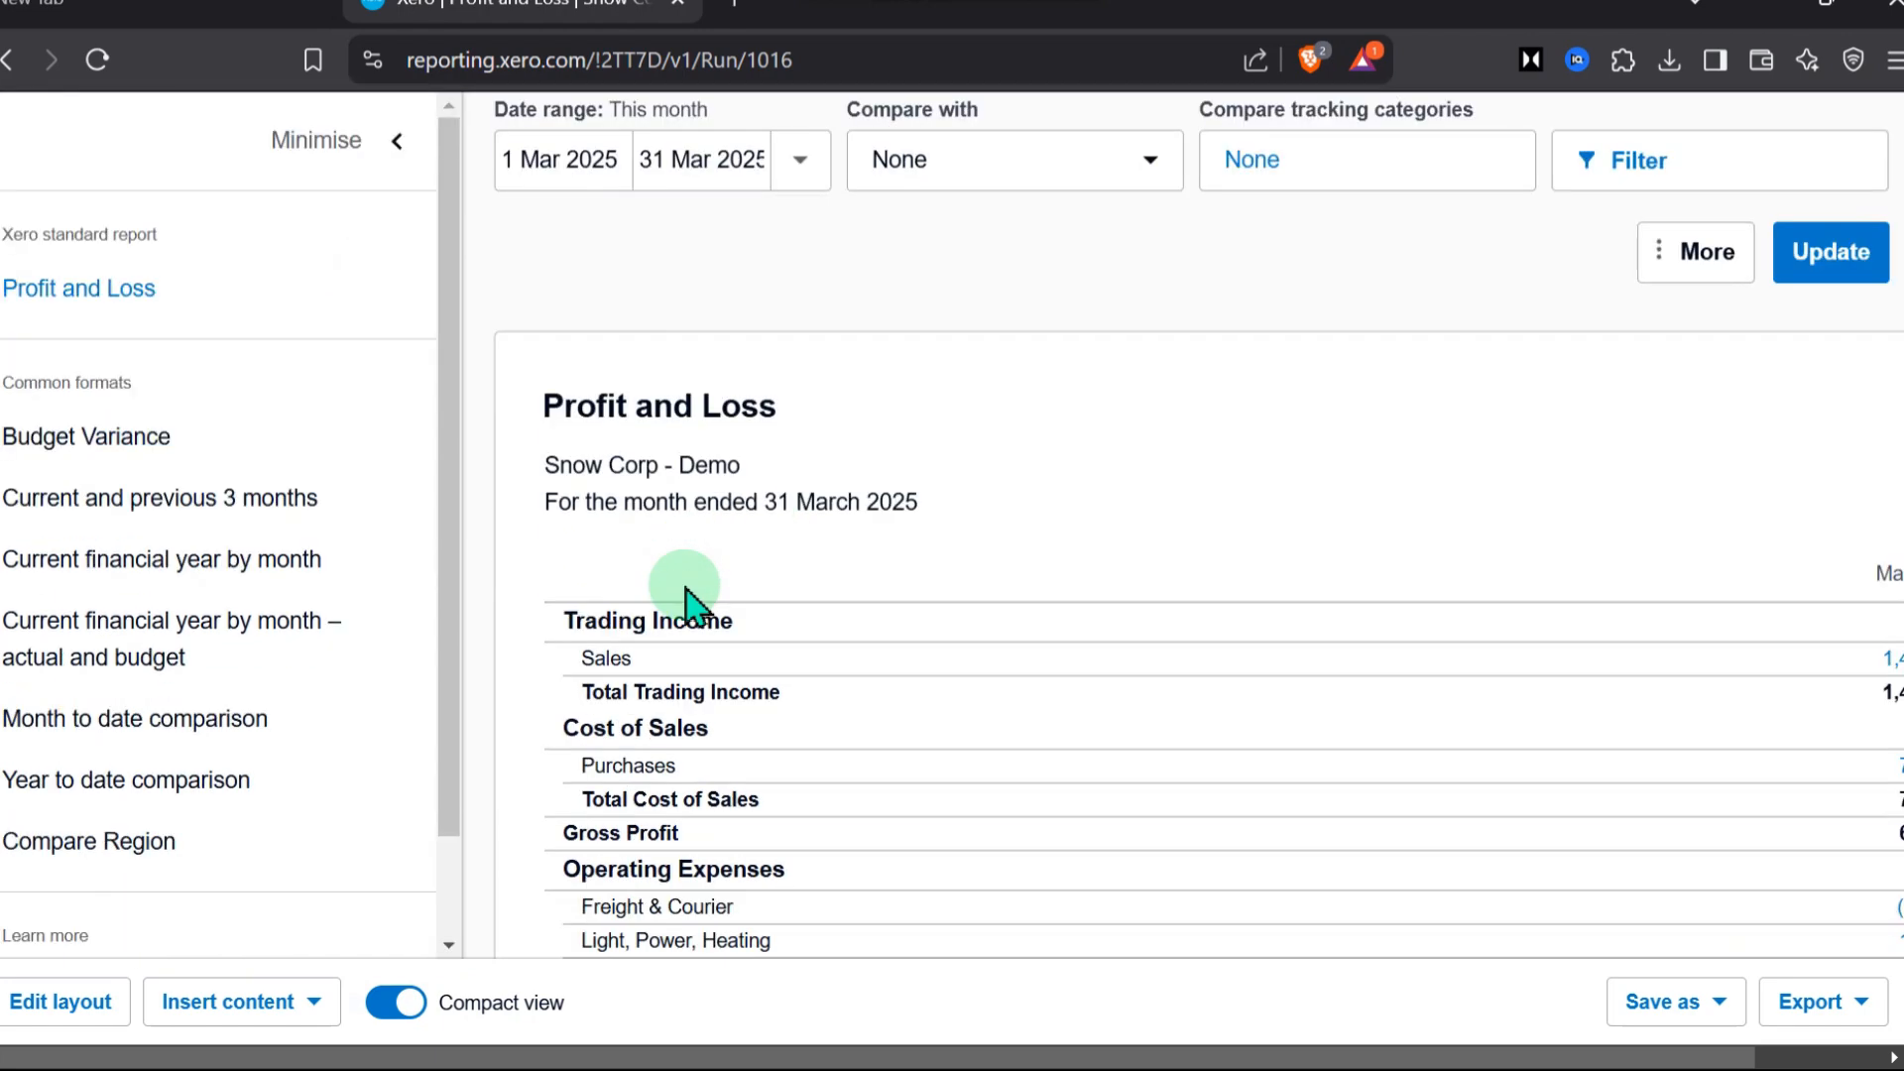
Reduce the page zoom to 80% and examine the March 2025 Profit and Loss report from trading income down to net profit
{"action": "scroll", "coordinate": [1032, 977], "scroll_direction": "up", "scroll_amount": 5}
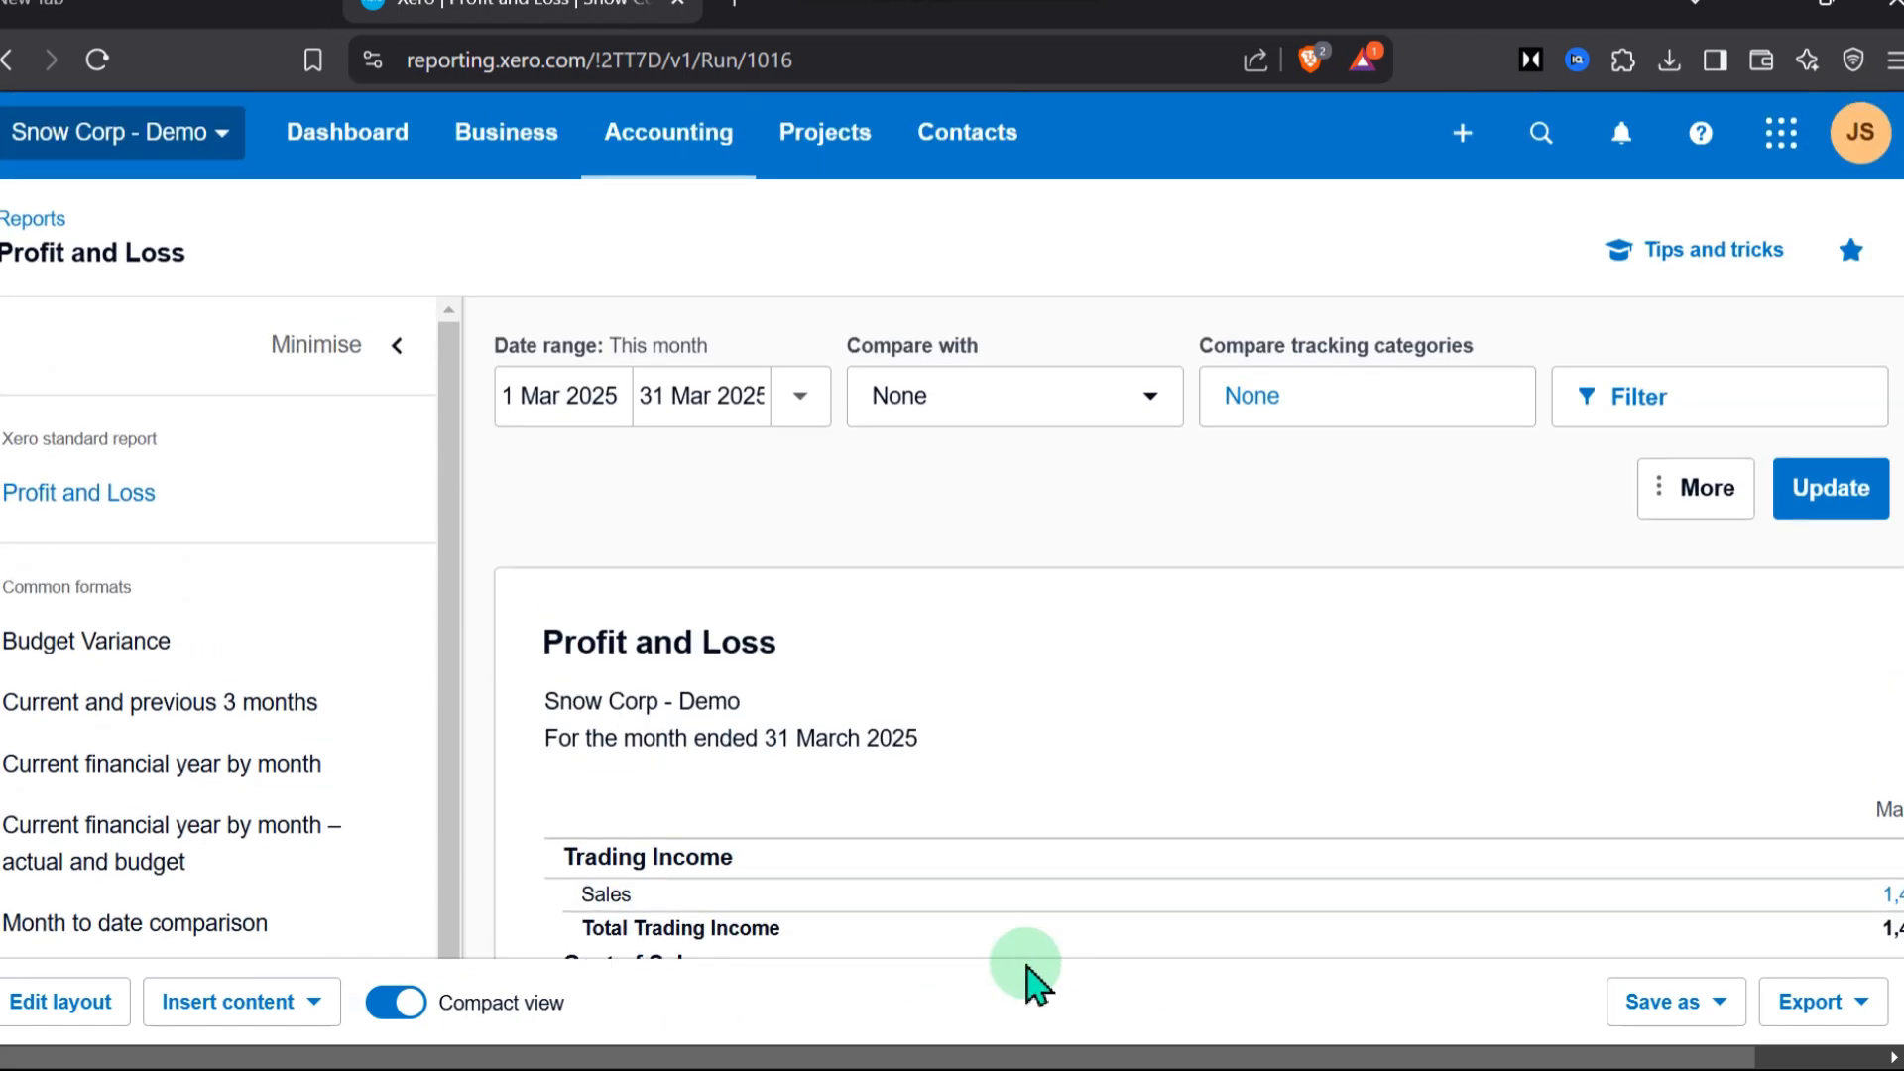
{"action": "key", "text": "ctrl+minus"}
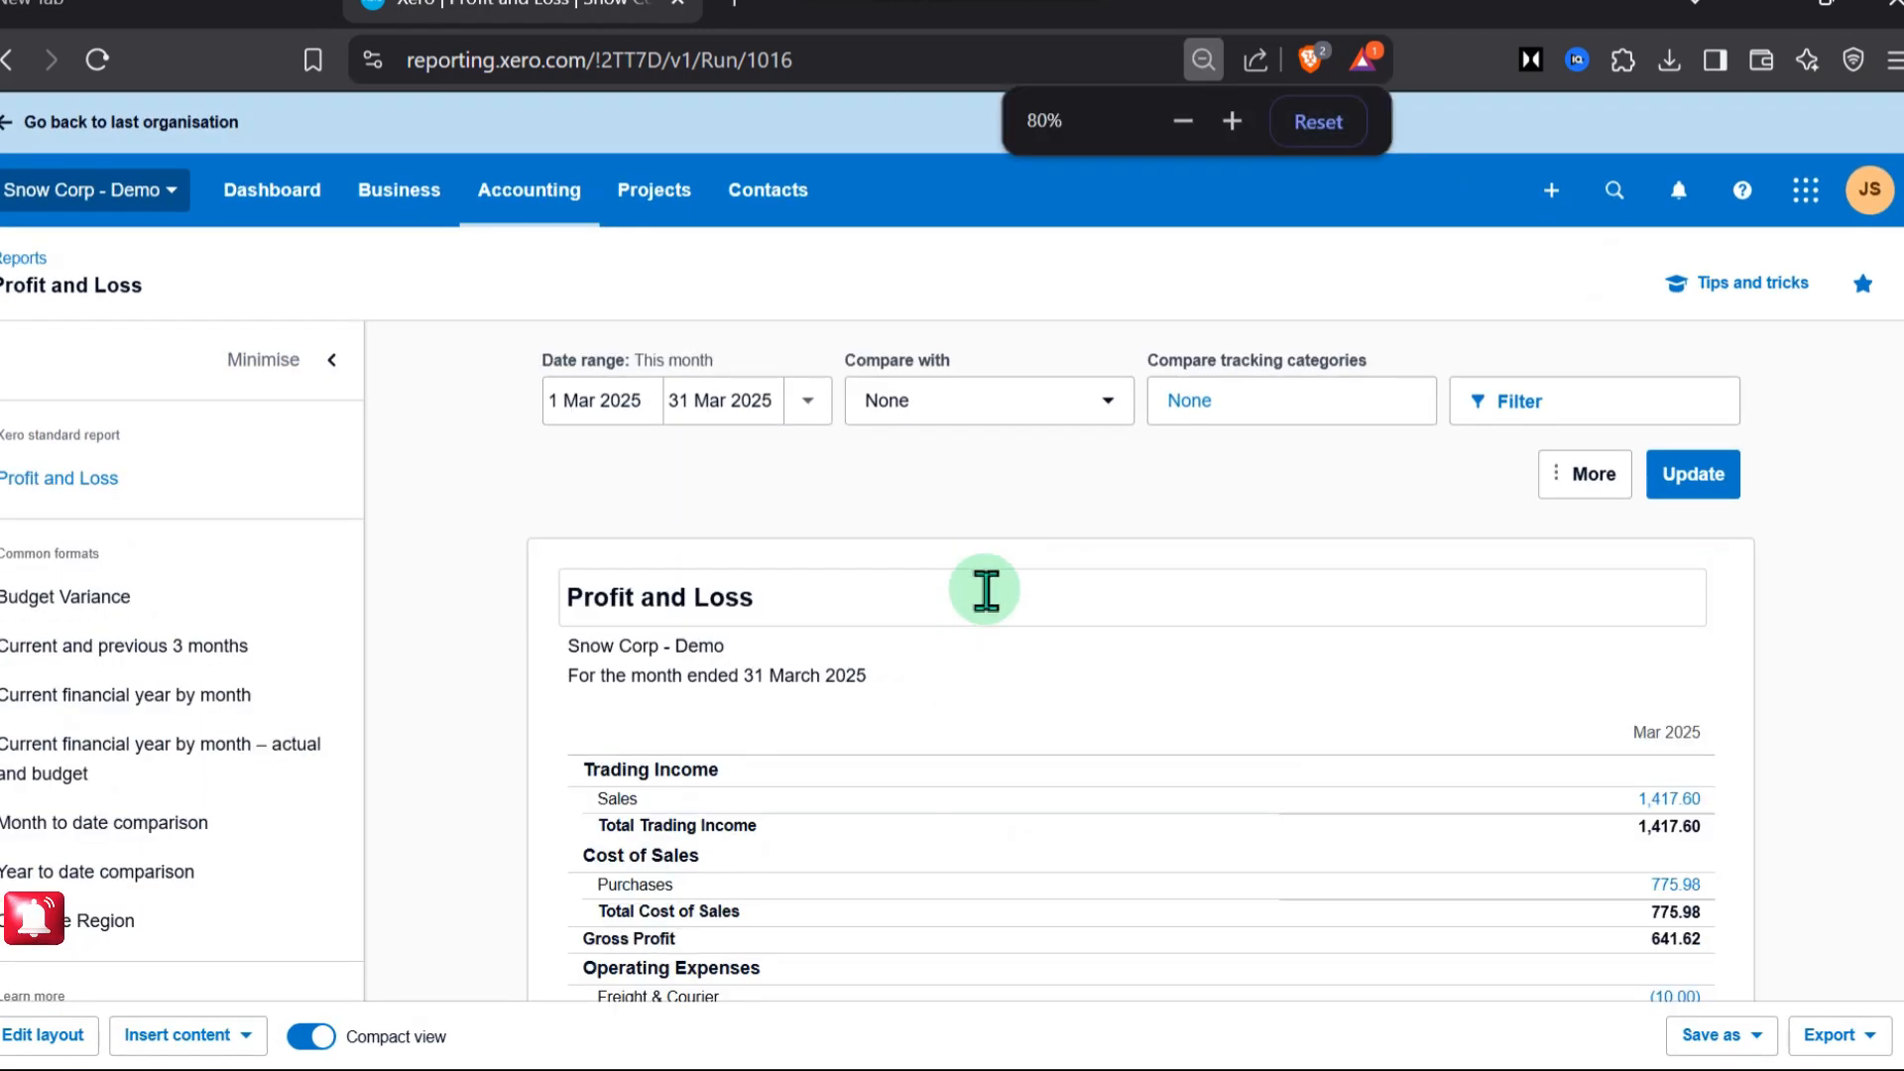
{"action": "scroll", "coordinate": [1229, 758], "scroll_direction": "down", "scroll_amount": 2}
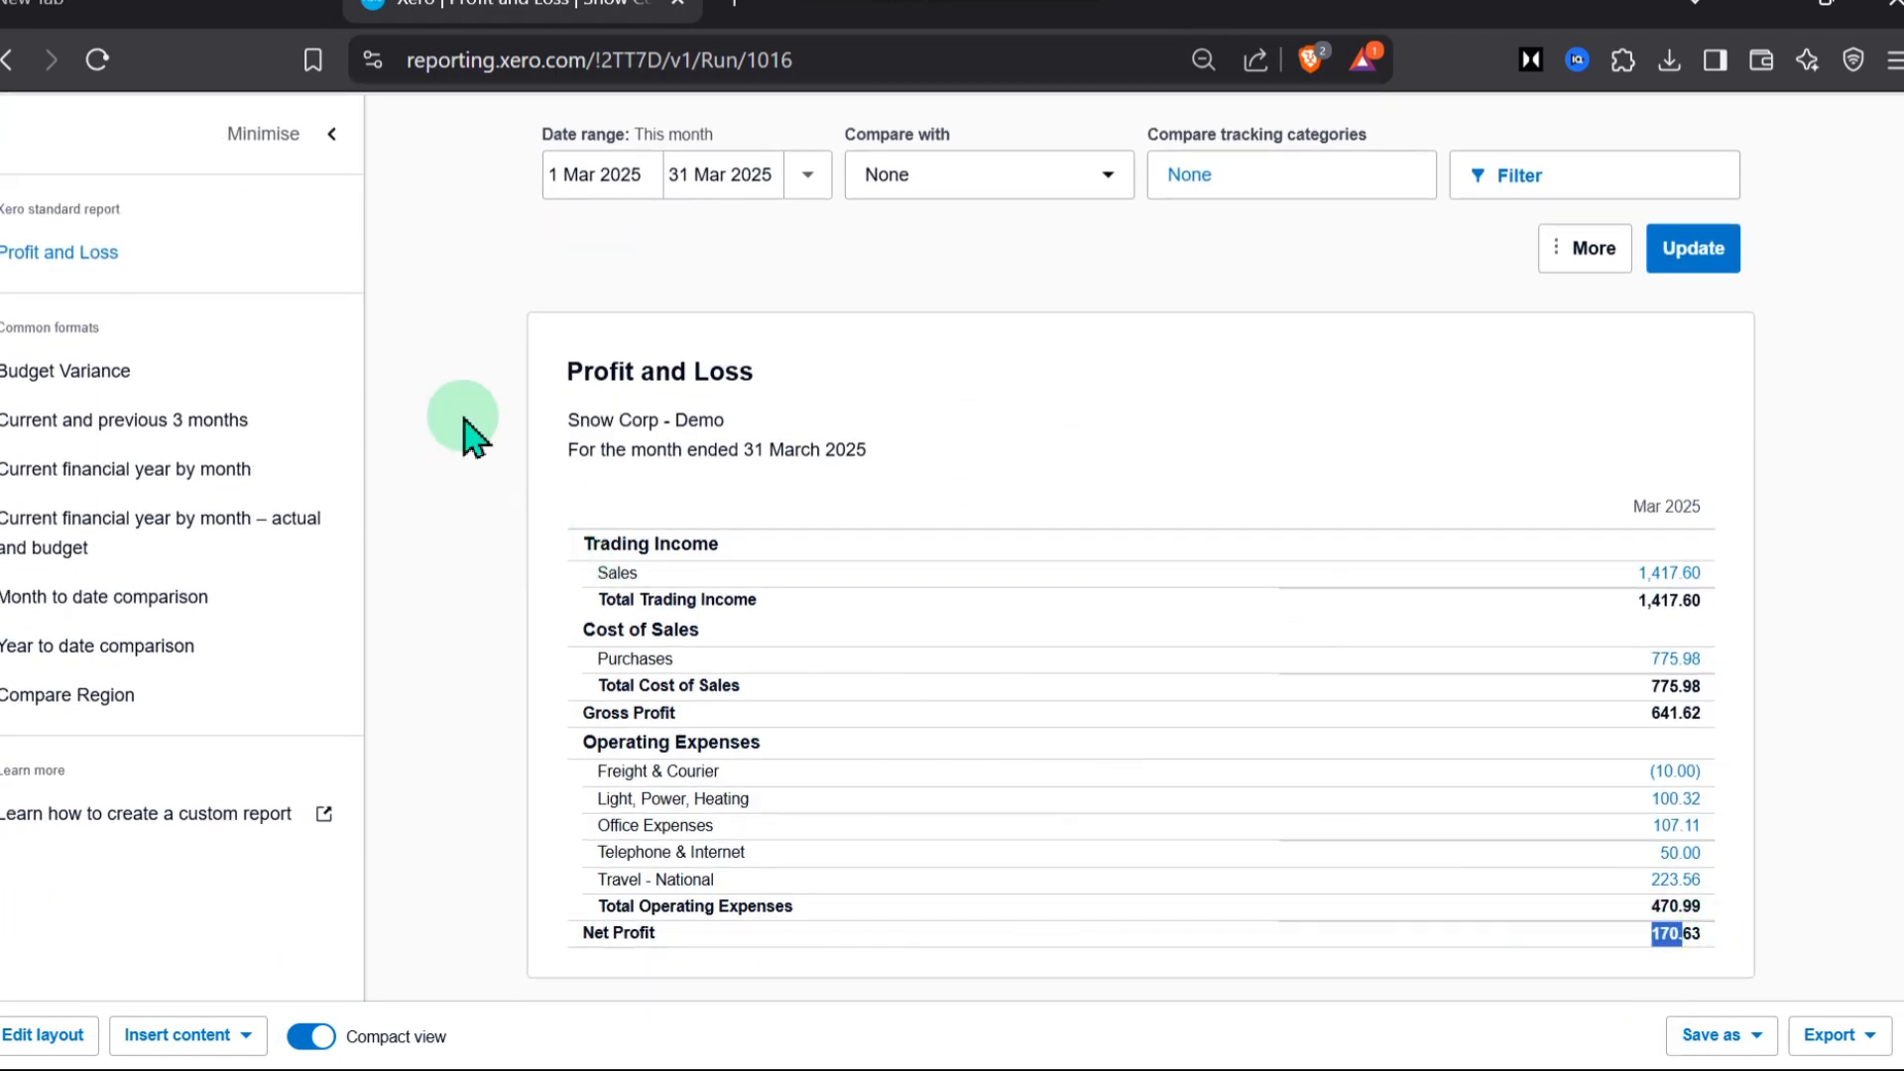
{"action": "scroll", "coordinate": [555, 396], "scroll_direction": "up", "scroll_amount": 2}
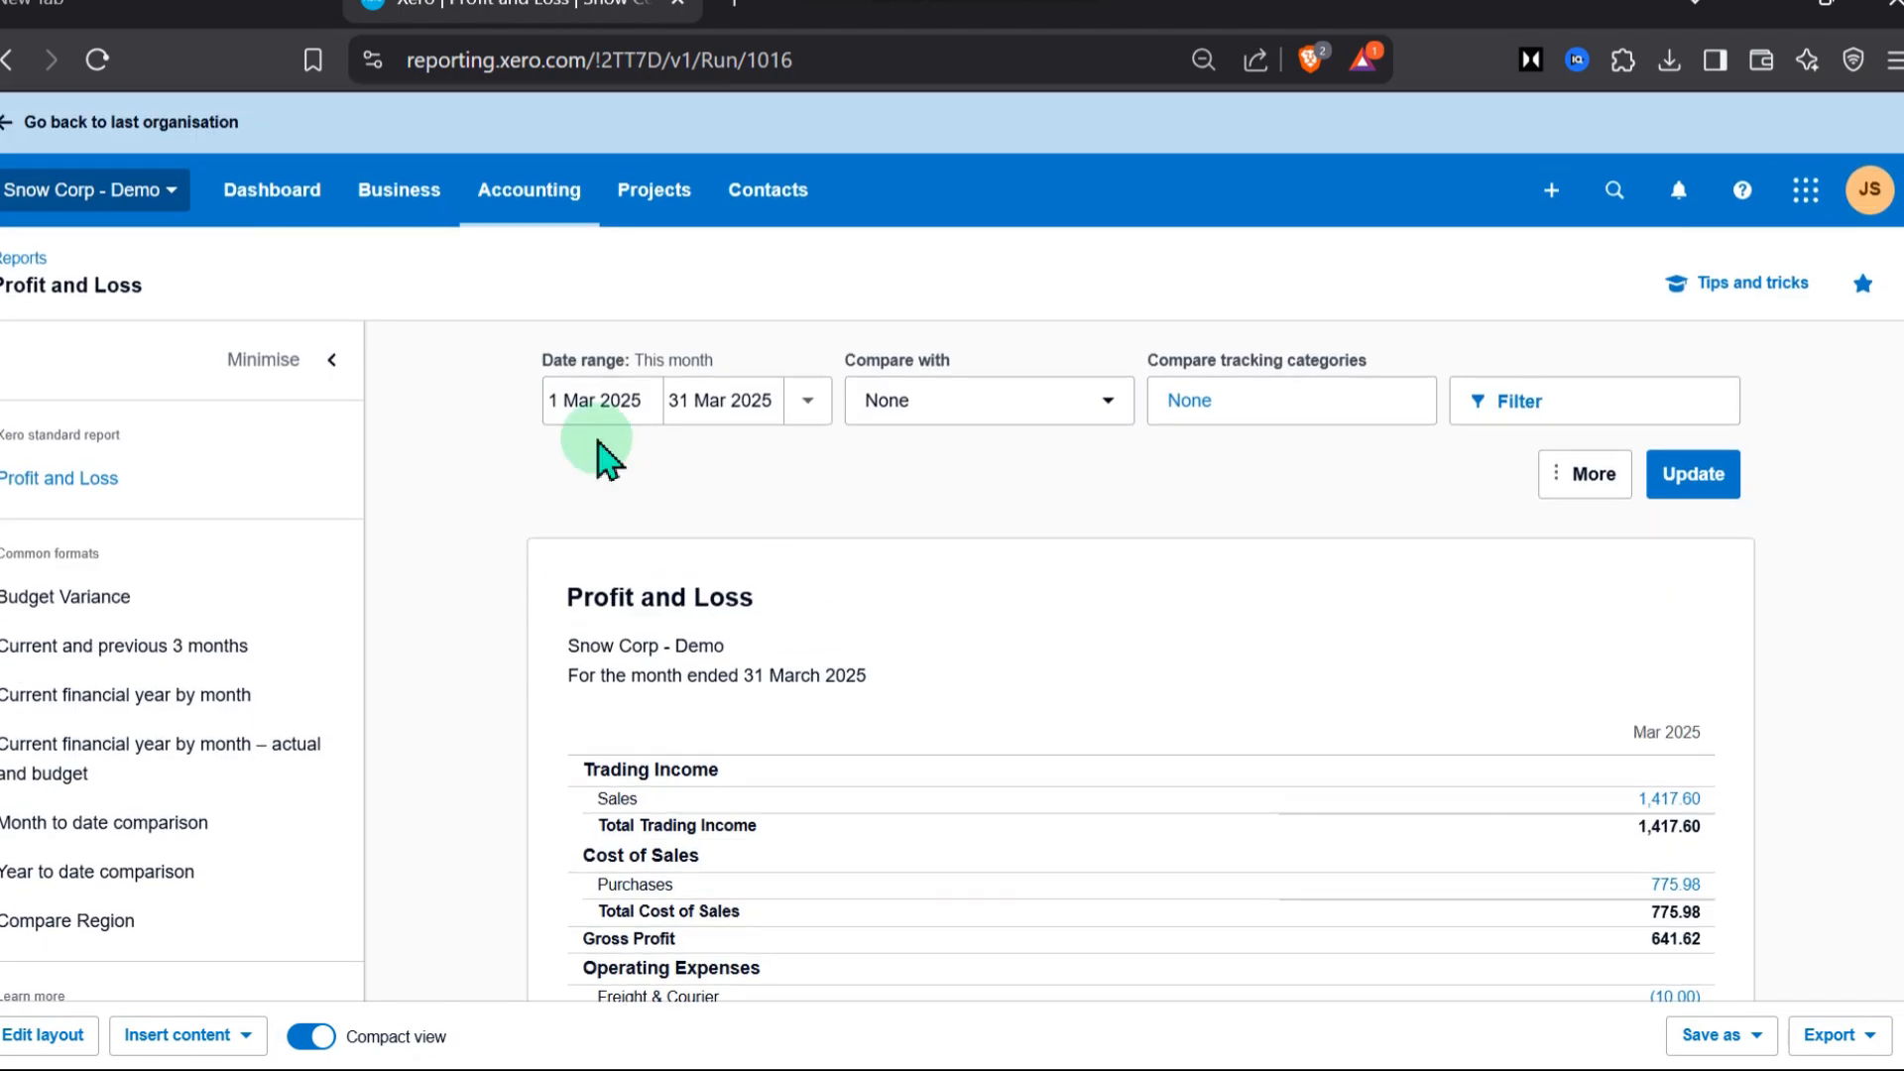
Return from the demo to the Snow Corp organisation and browse its available reports, from financial performance through taxes and balances
{"action": "left_click", "coordinate": [12, 127]}
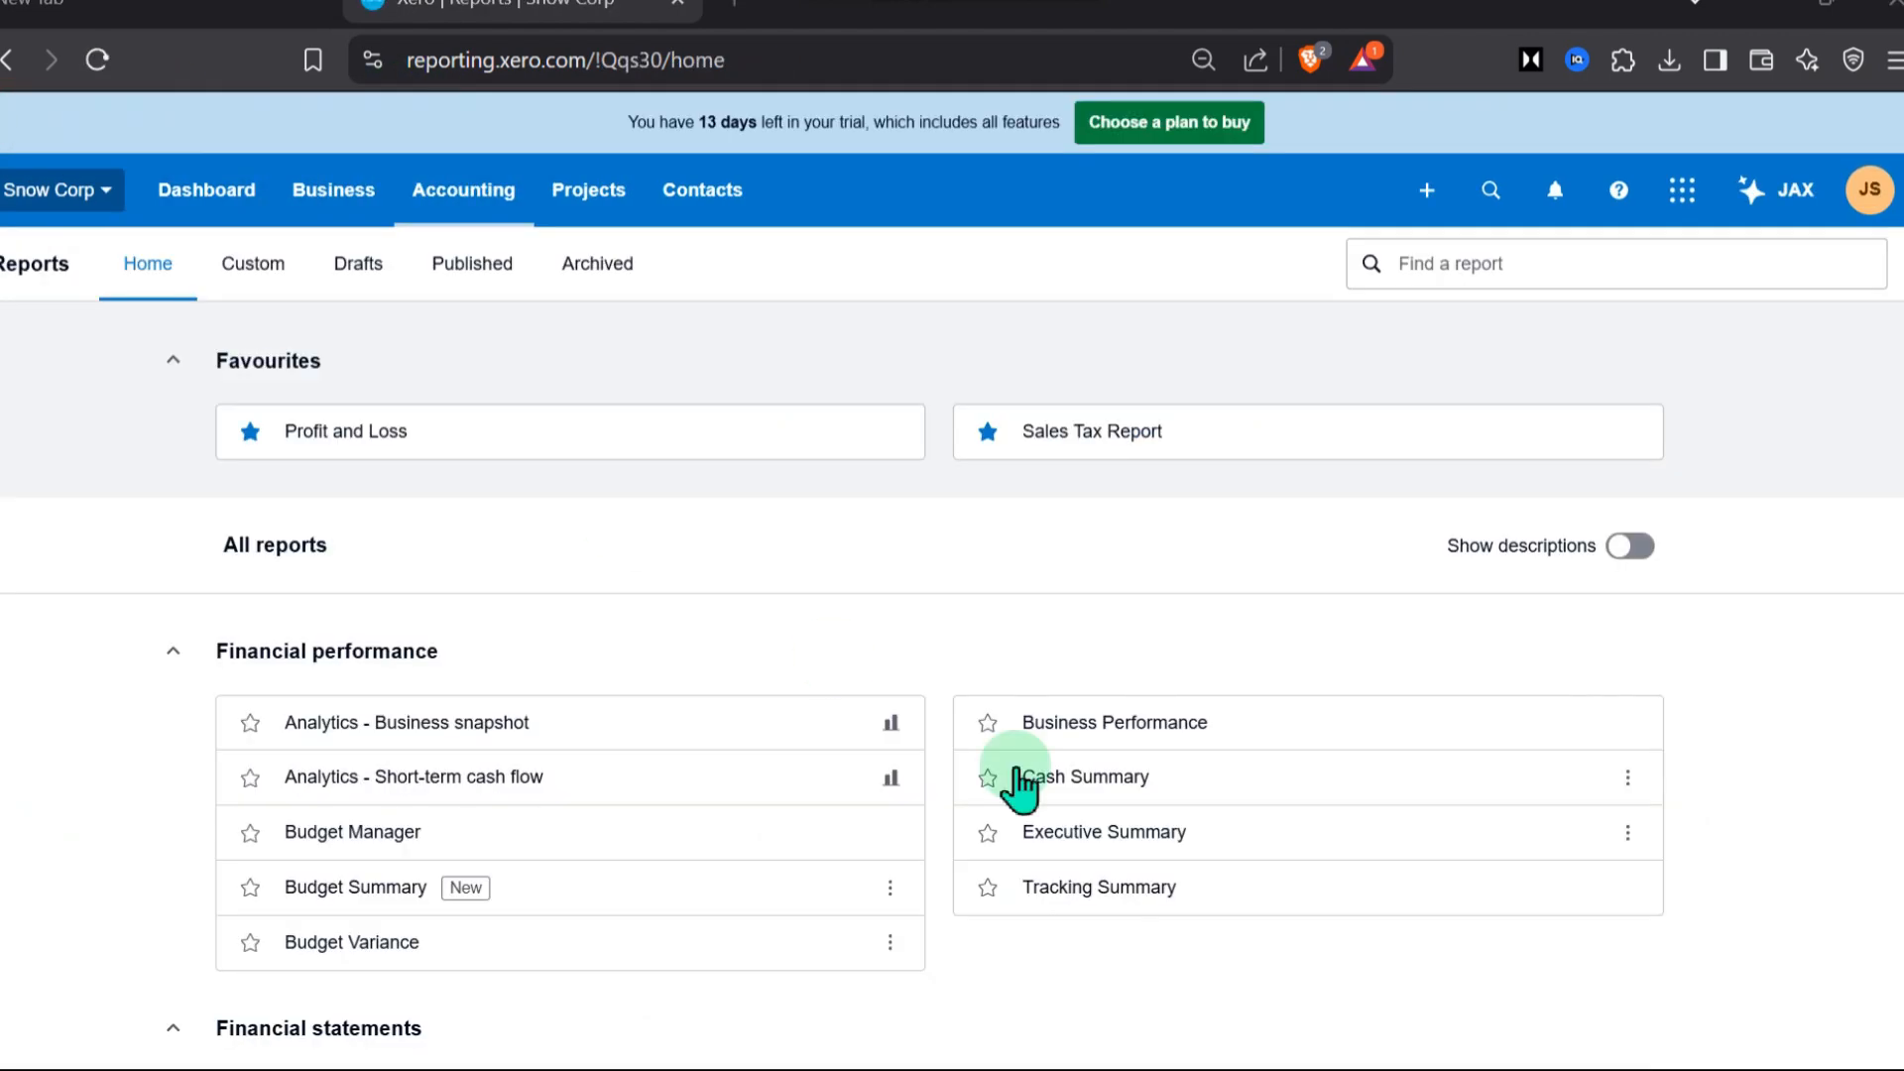
{"action": "scroll", "coordinate": [1007, 710], "scroll_direction": "down", "scroll_amount": 6}
{"action": "scroll", "coordinate": [1007, 710], "scroll_direction": "up", "scroll_amount": 5}
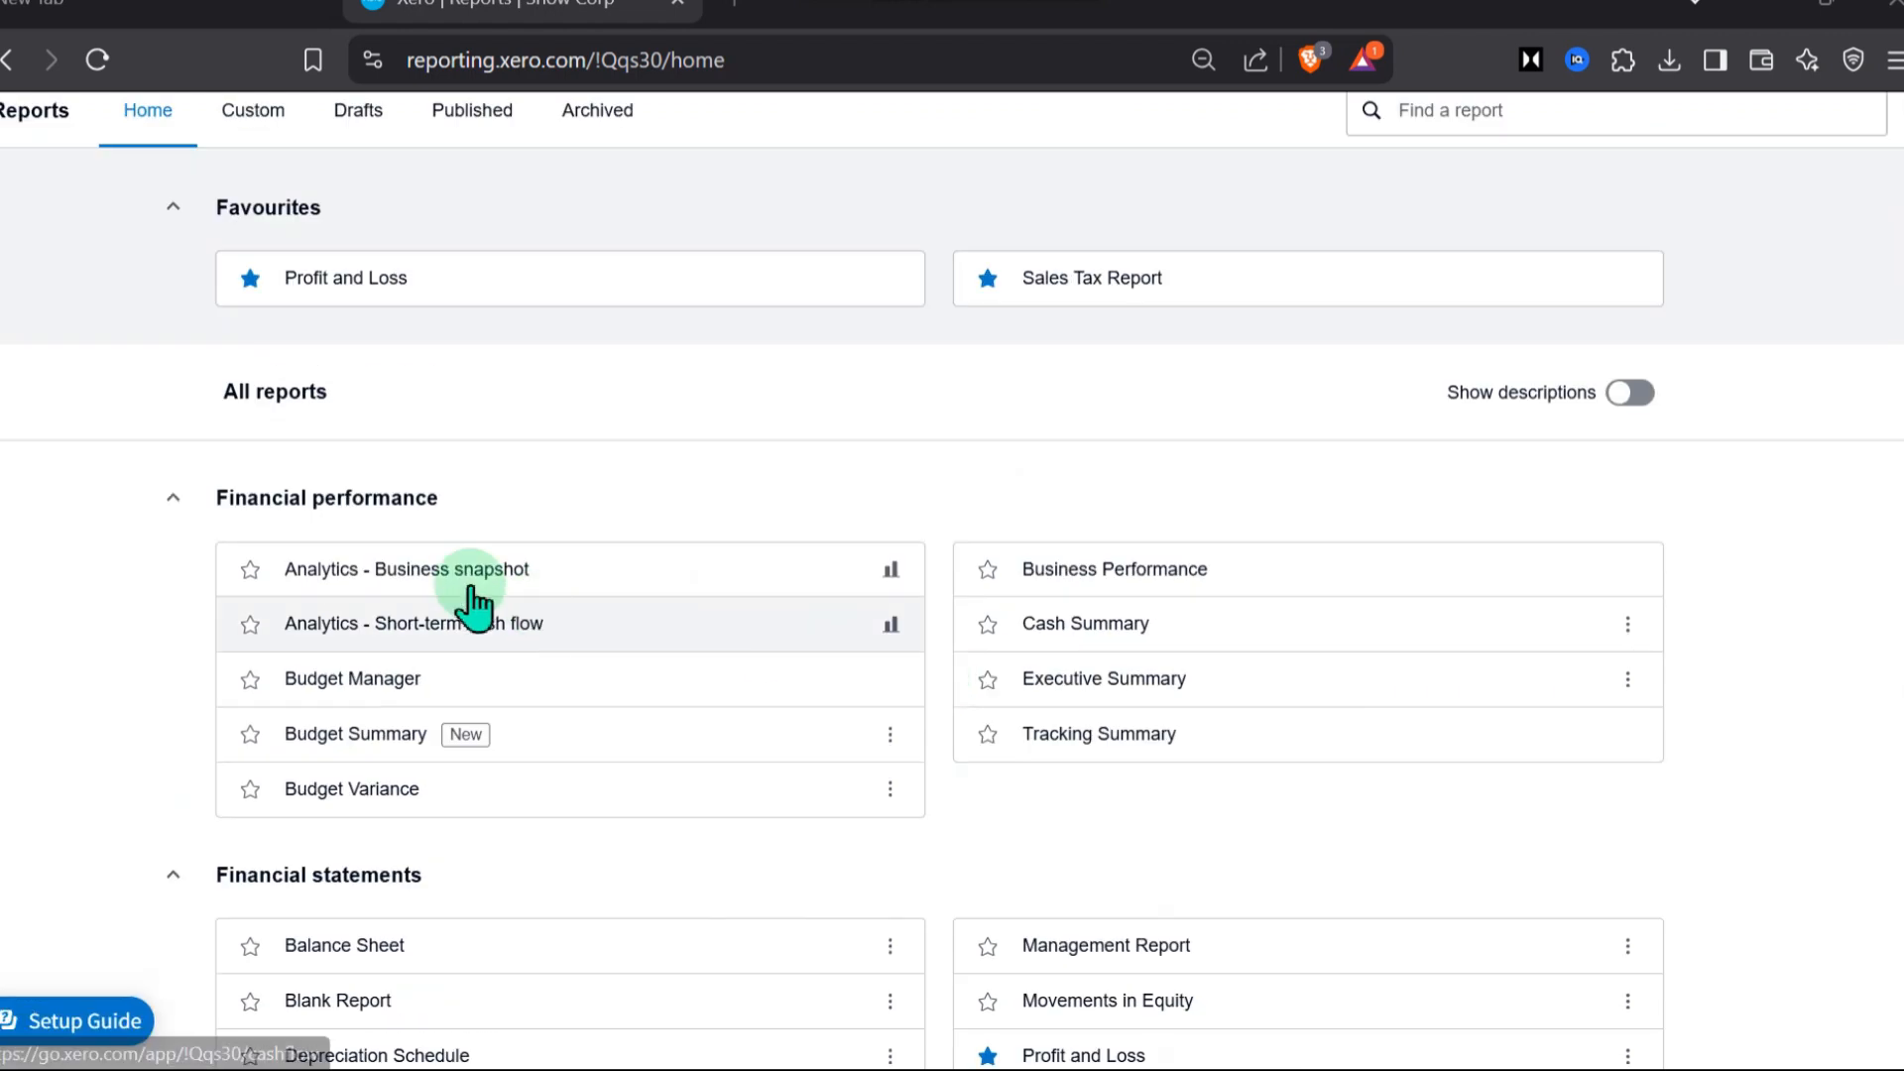
{"action": "scroll", "coordinate": [248, 595], "scroll_direction": "down", "scroll_amount": 3}
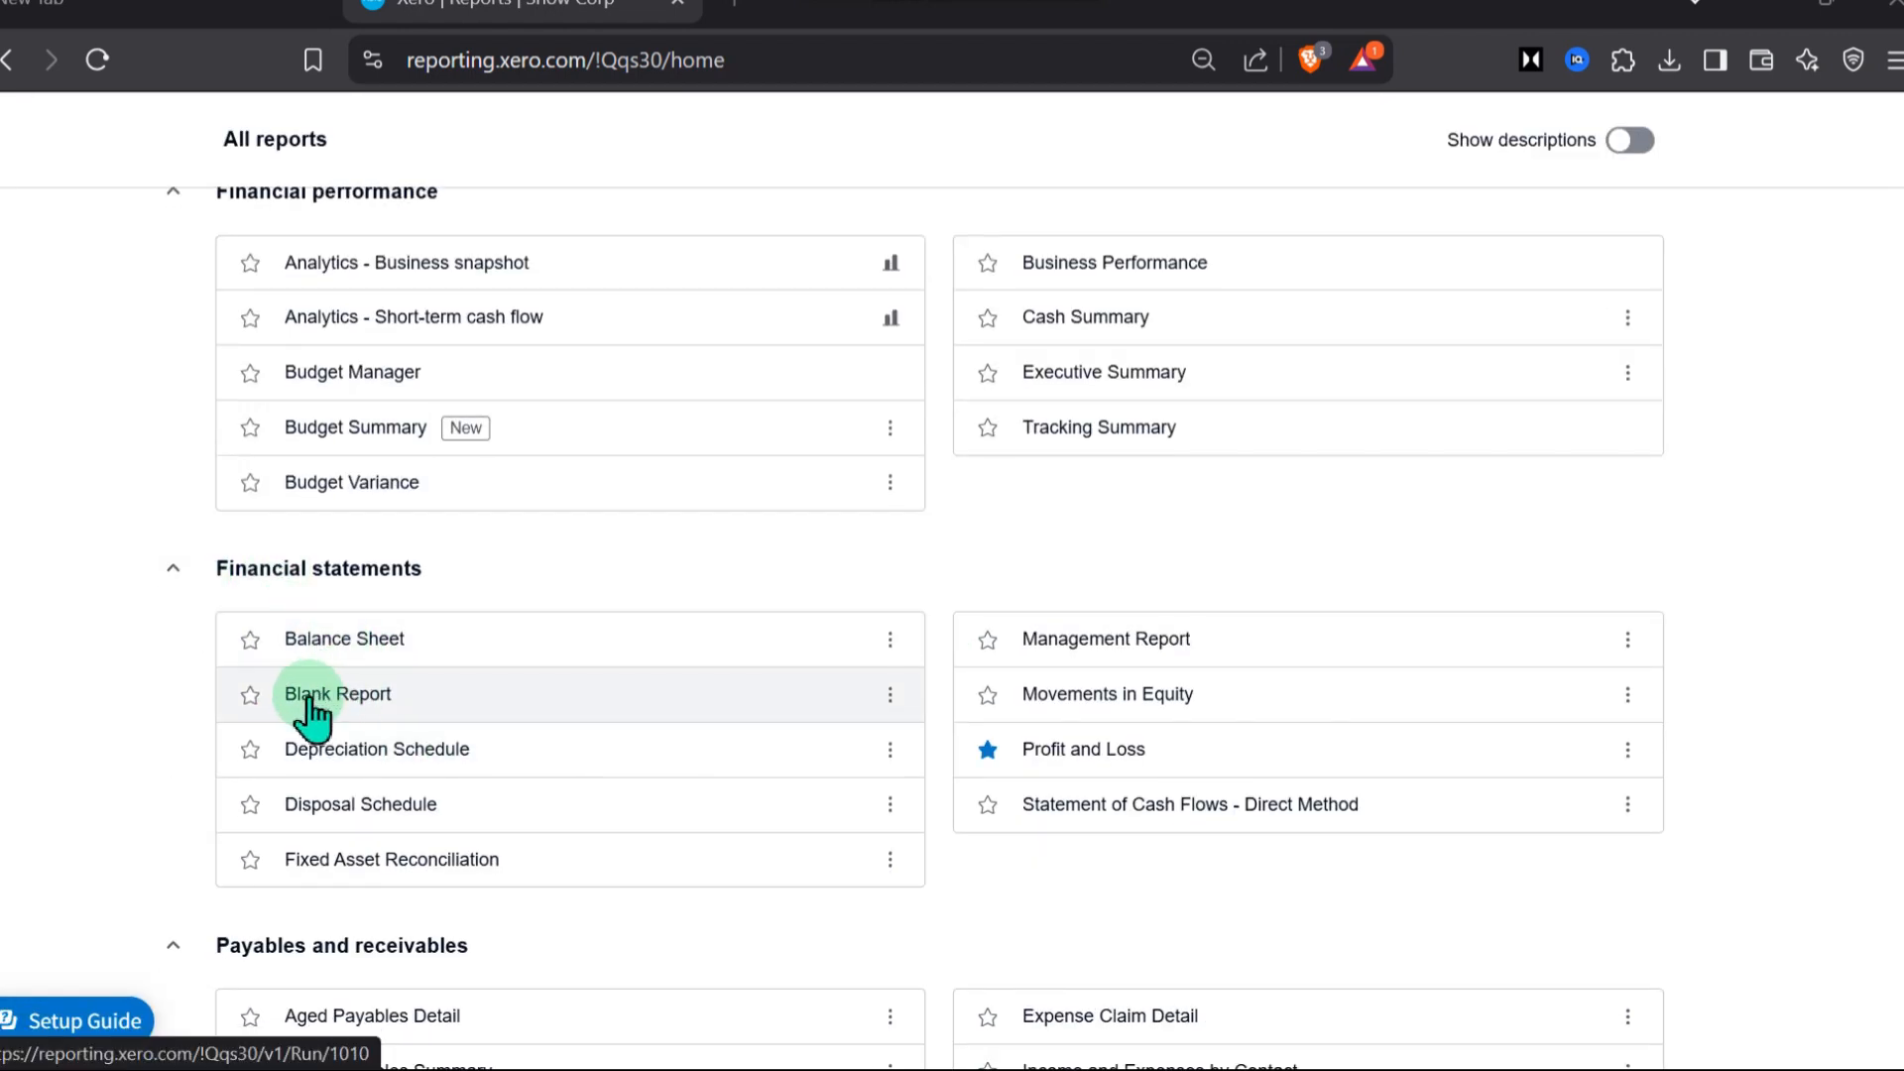
{"action": "scroll", "coordinate": [710, 772], "scroll_direction": "down", "scroll_amount": 3}
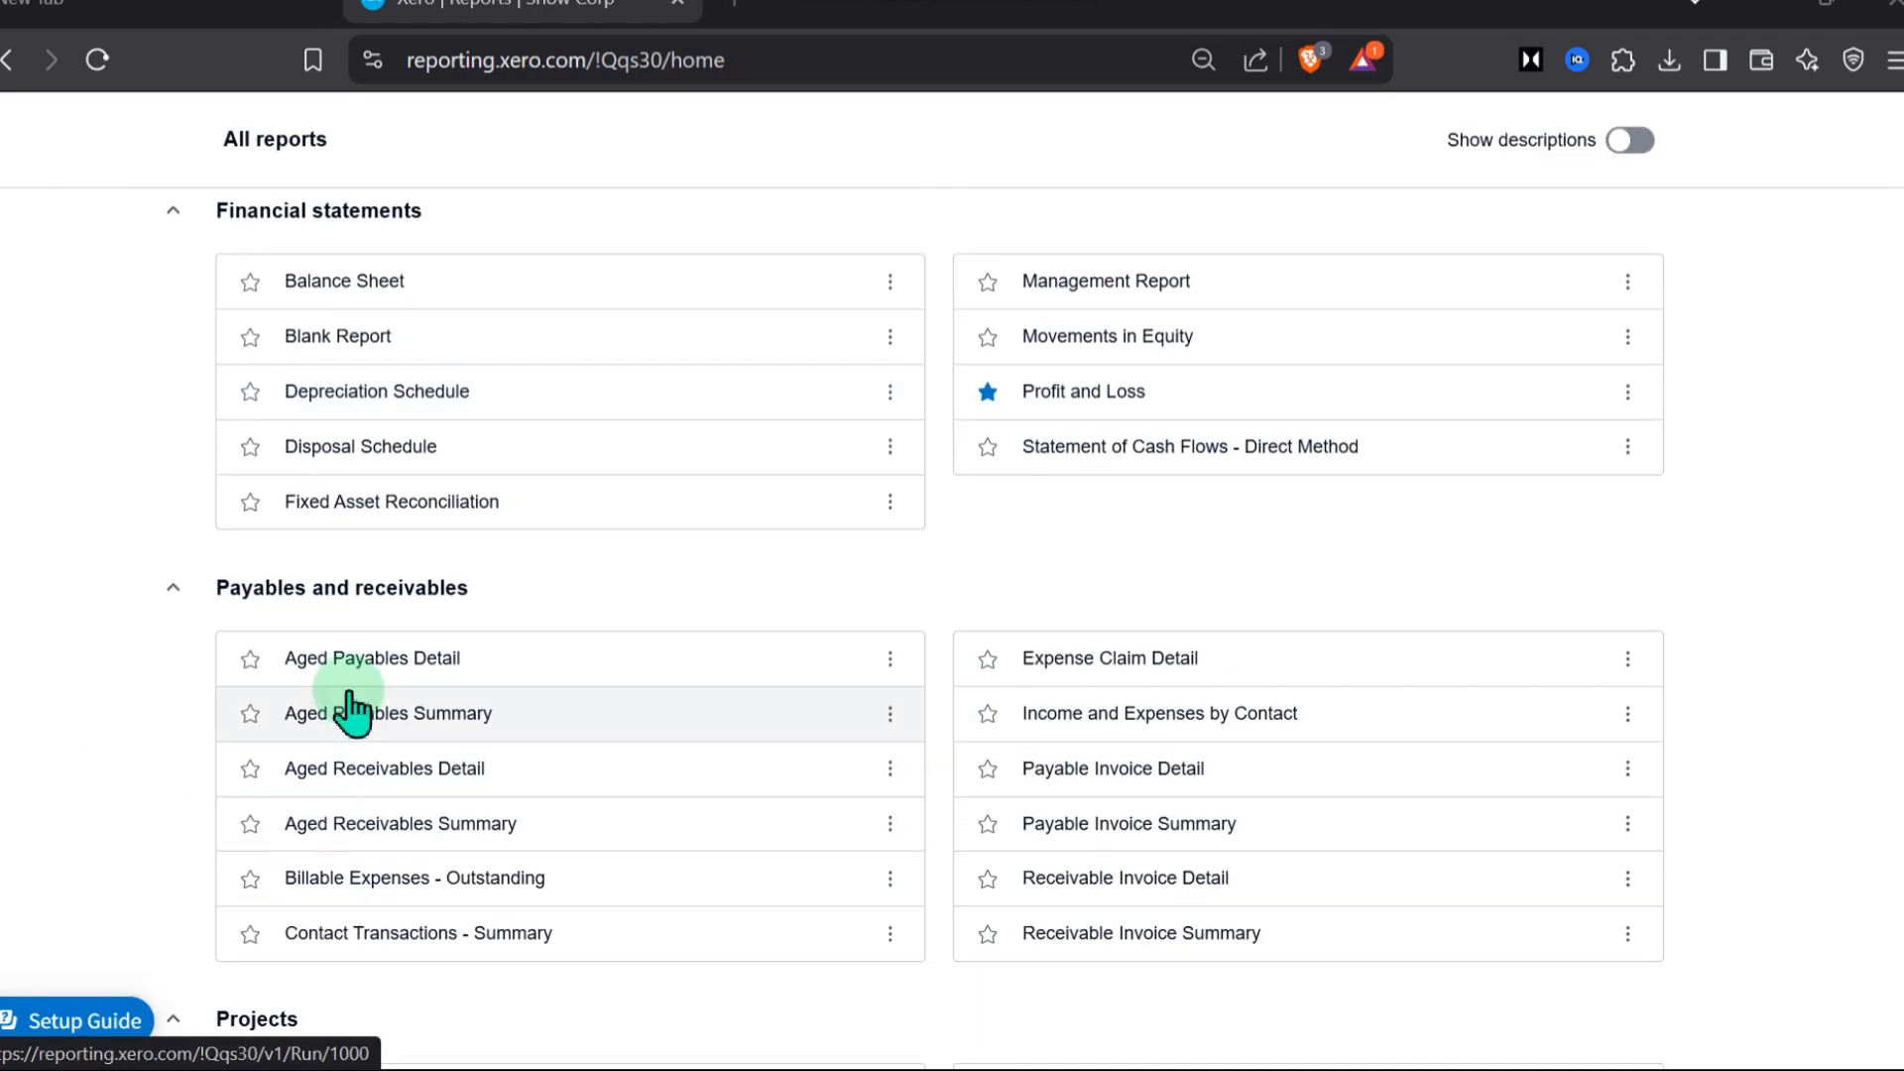
{"action": "scroll", "coordinate": [268, 718], "scroll_direction": "down", "scroll_amount": 5}
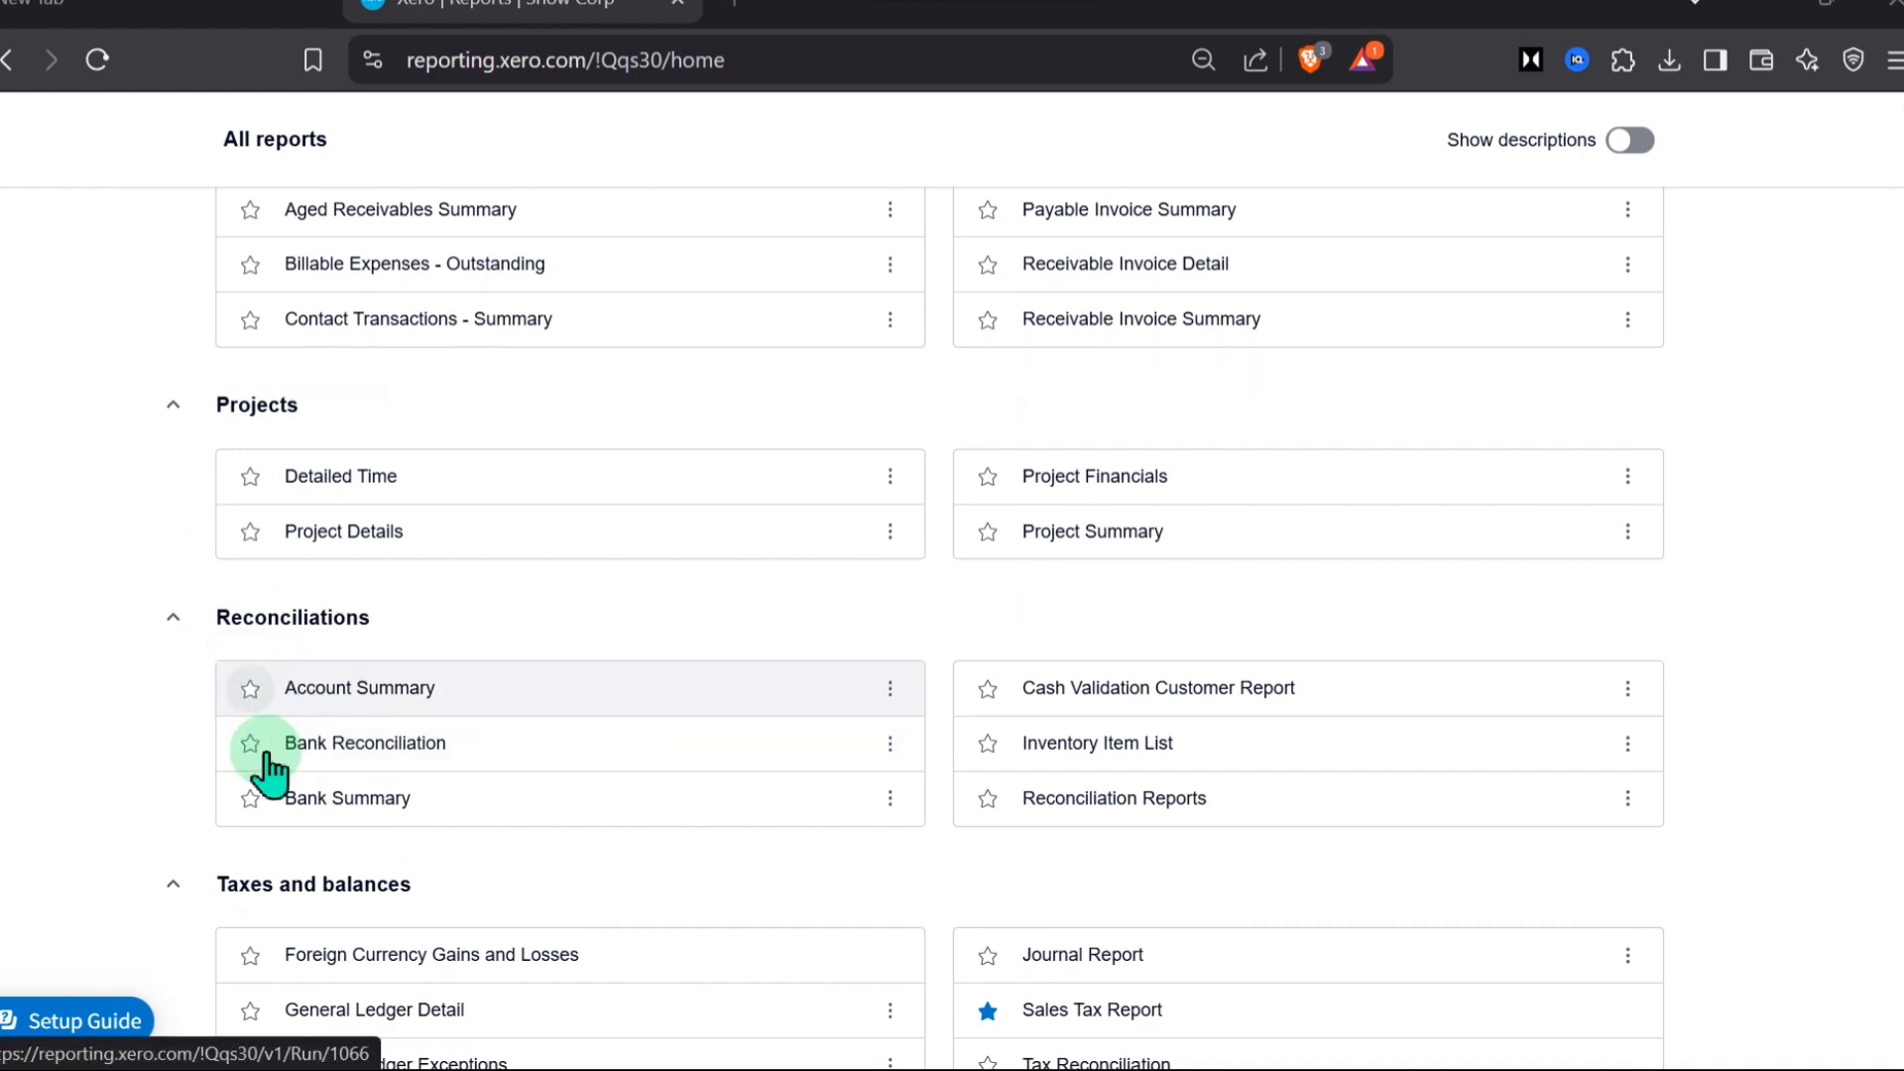
{"action": "scroll", "coordinate": [264, 757], "scroll_direction": "down", "scroll_amount": 2}
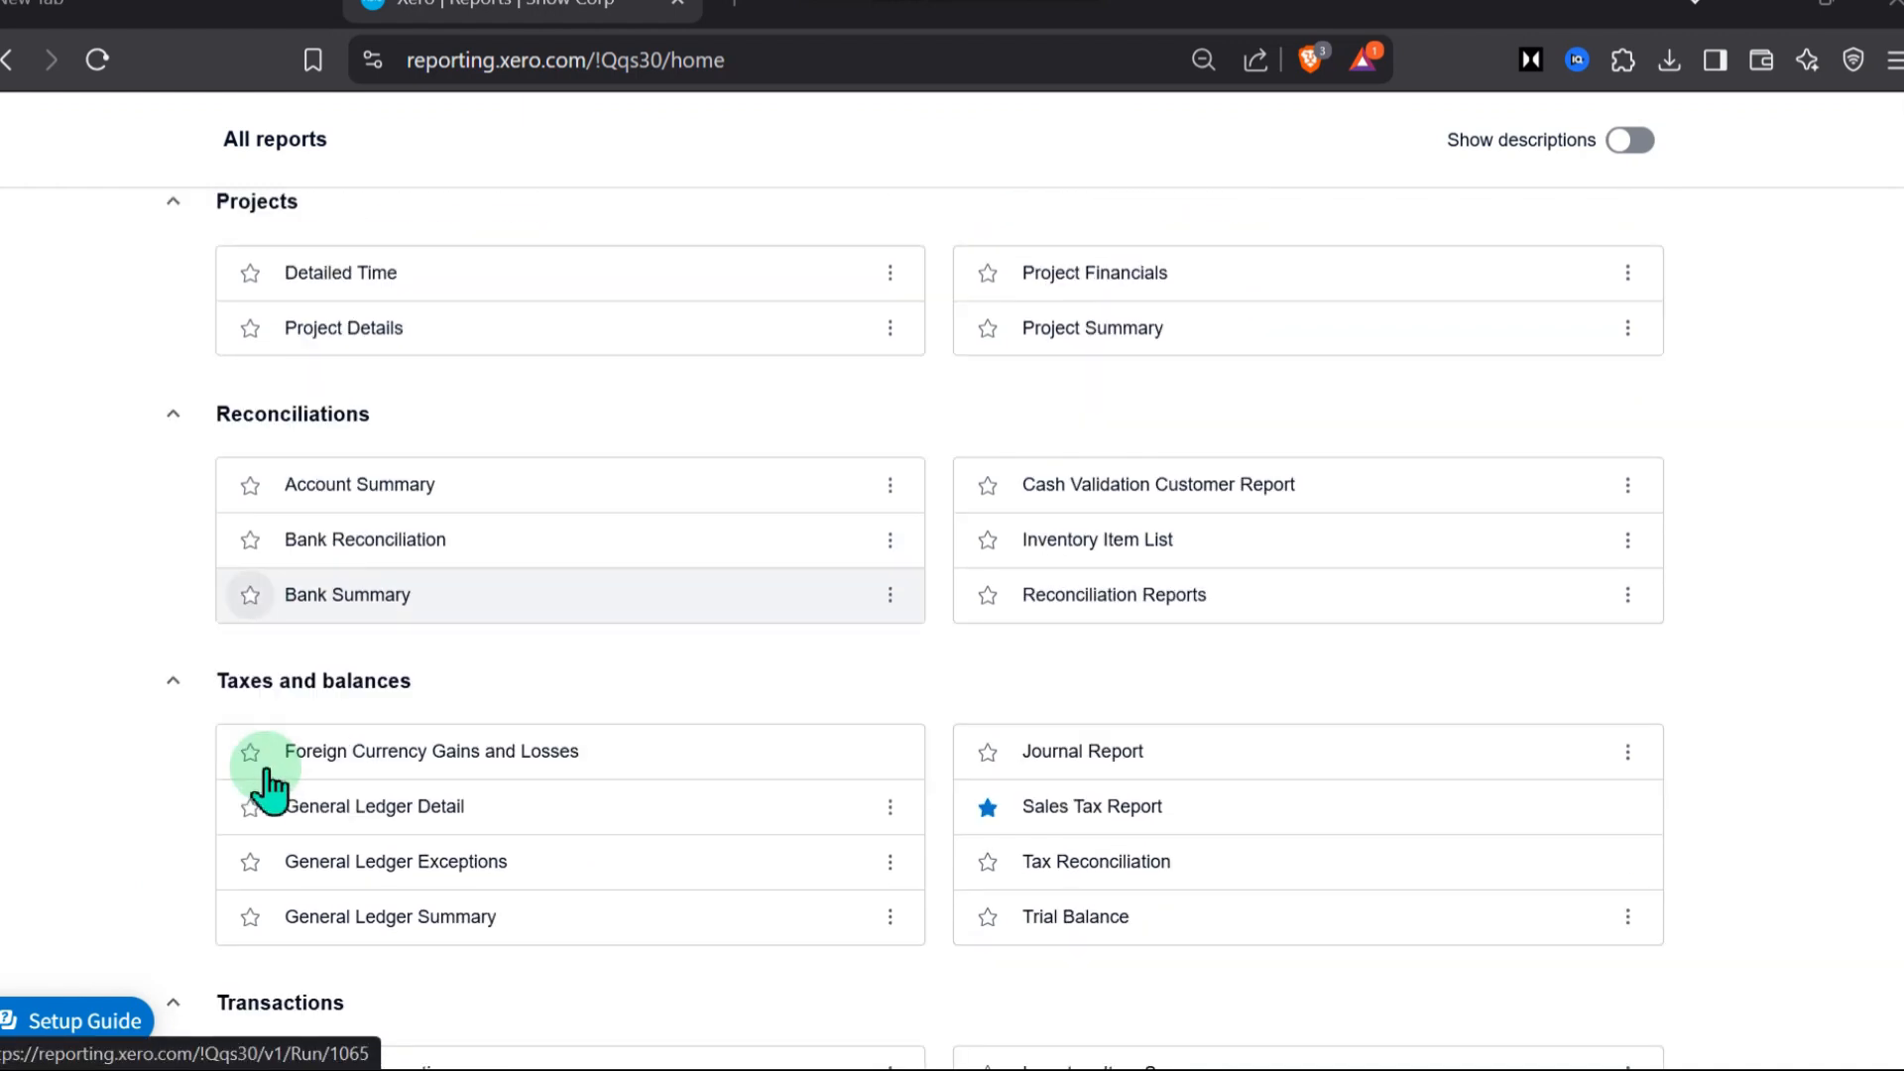